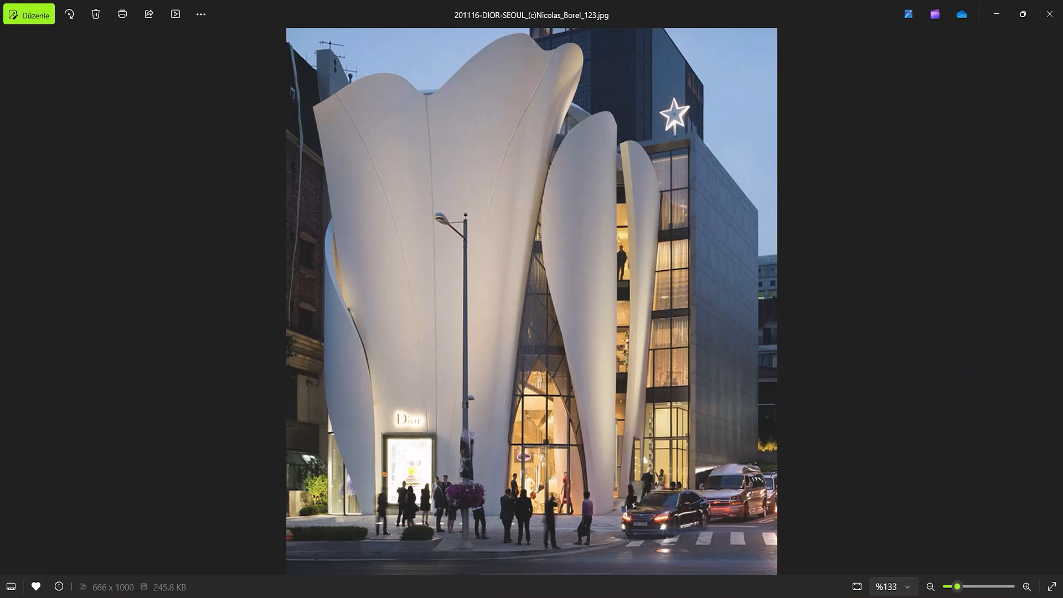
Step: Look through the Dior Seoul reference images, including the fifth-floor plan, and examine the daytime facade photo's shell panels up close
click(1048, 306)
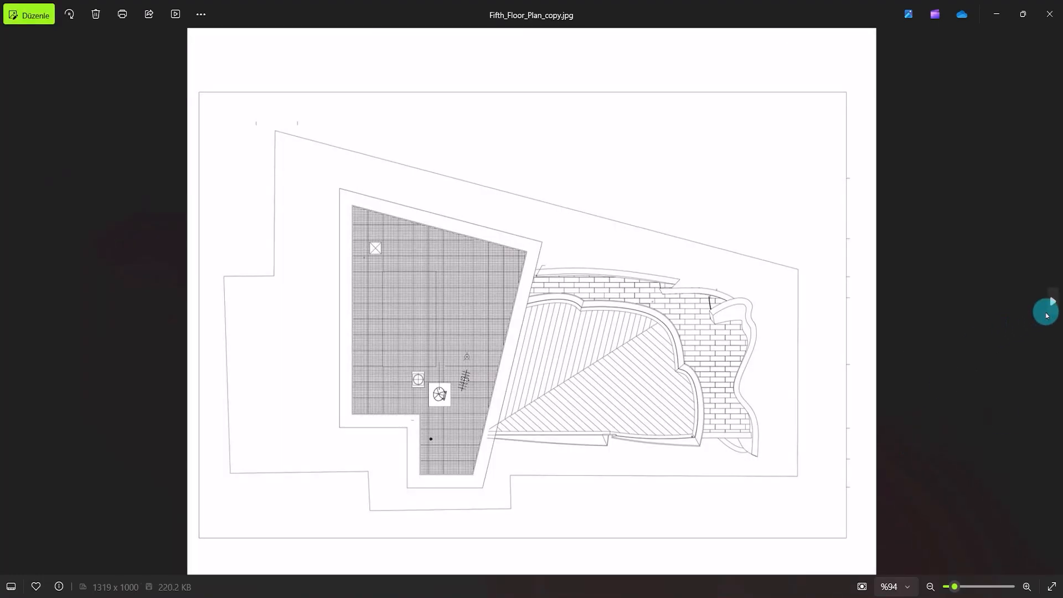
click(1048, 306)
click(7, 336)
click(8, 337)
click(7, 336)
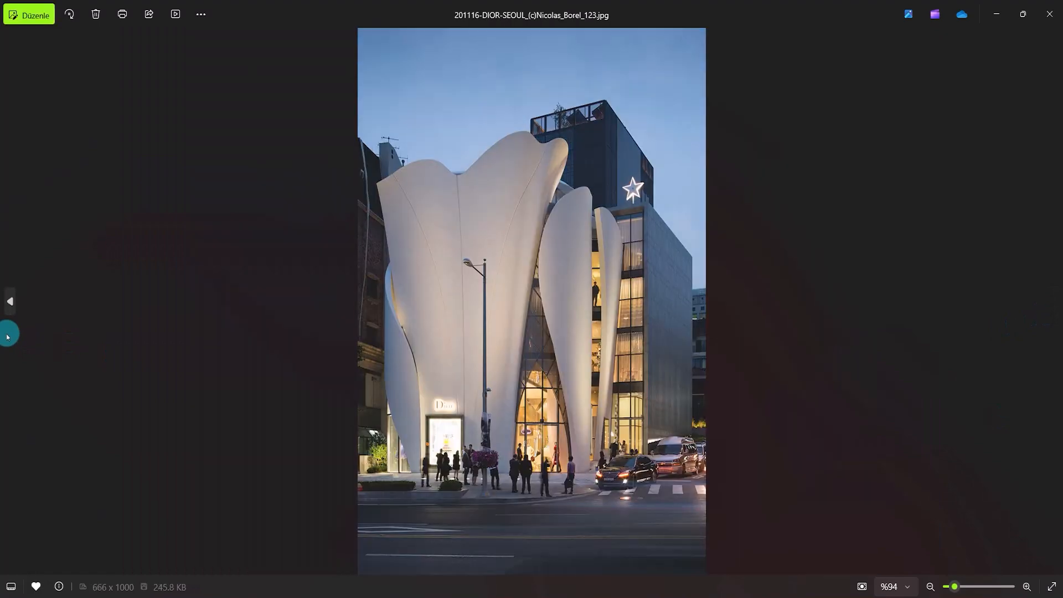
click(7, 337)
click(7, 337)
click(7, 337)
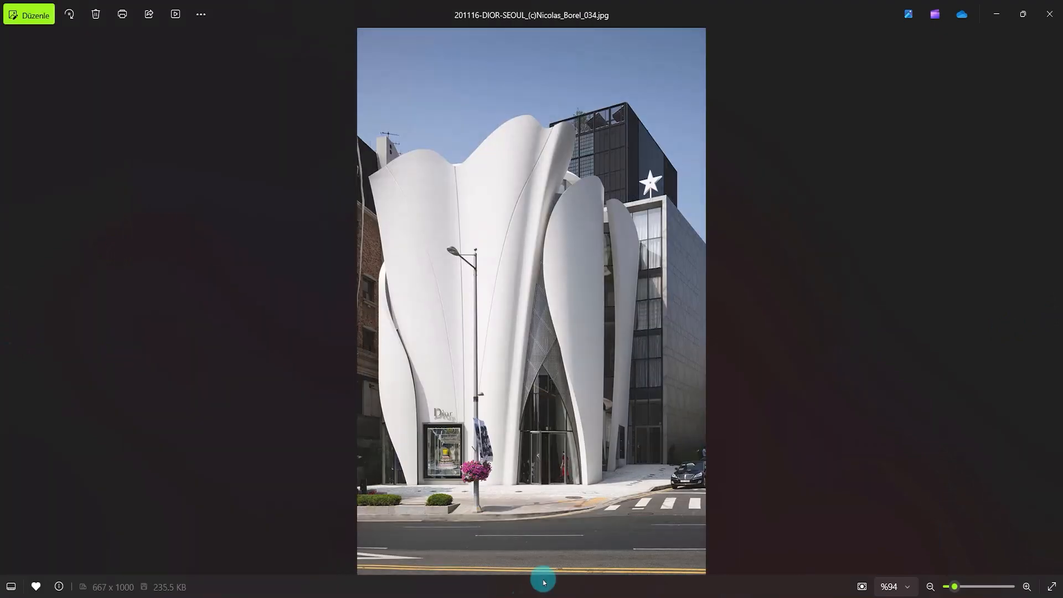
scroll(626, 466, up, 5)
scroll(720, 431, down, 1)
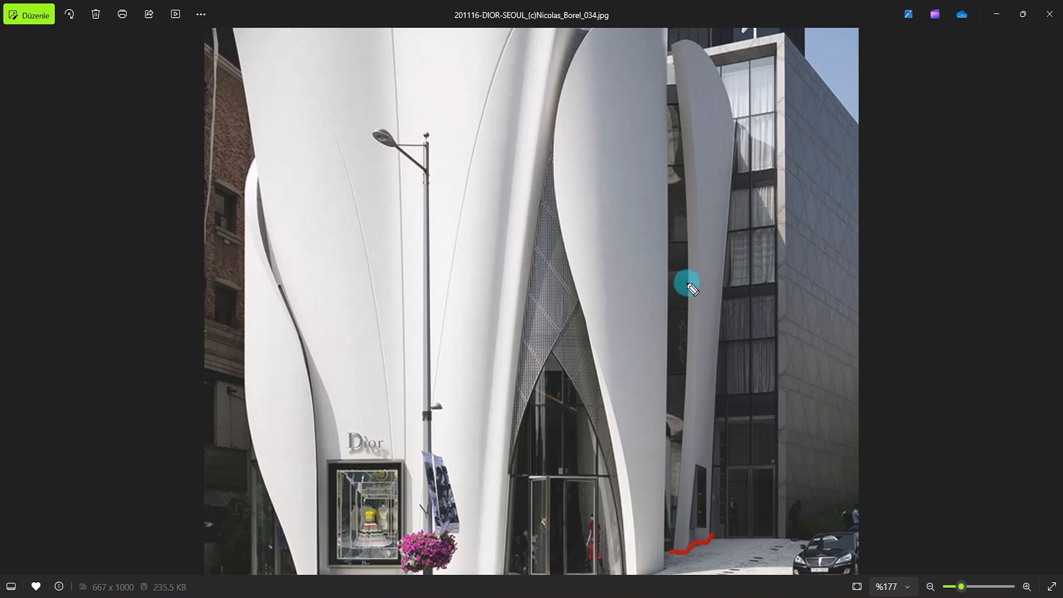
Step: Mark the middle section and curved top outline of the rightmost petal in red on the facade photo, and clear the marks
drag(687, 284, 726, 284)
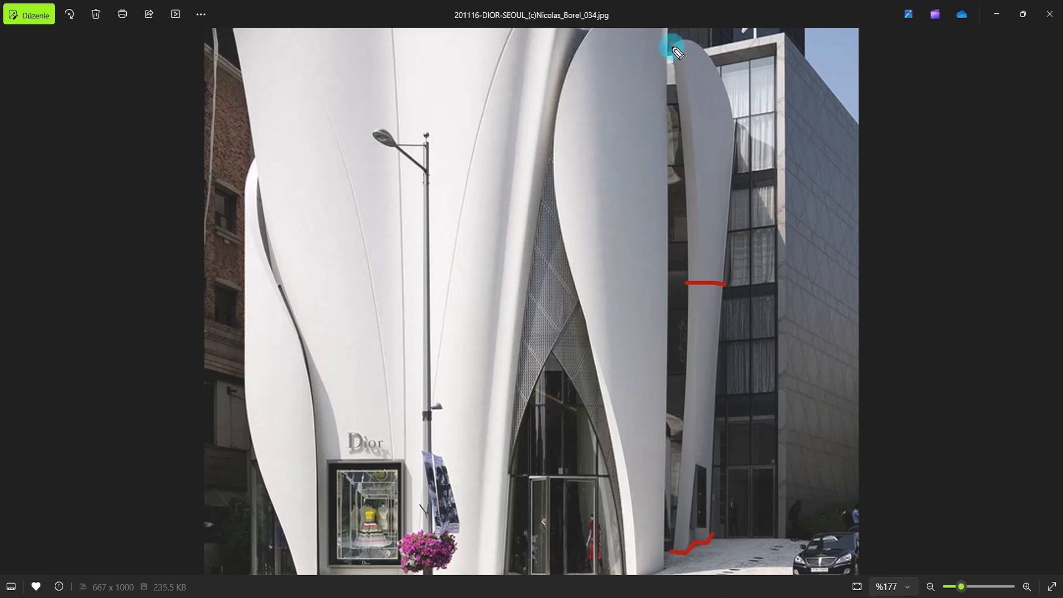
mouse_move(671, 47)
mouse_down()
mouse_move(700, 47)
mouse_move(739, 133)
mouse_up()
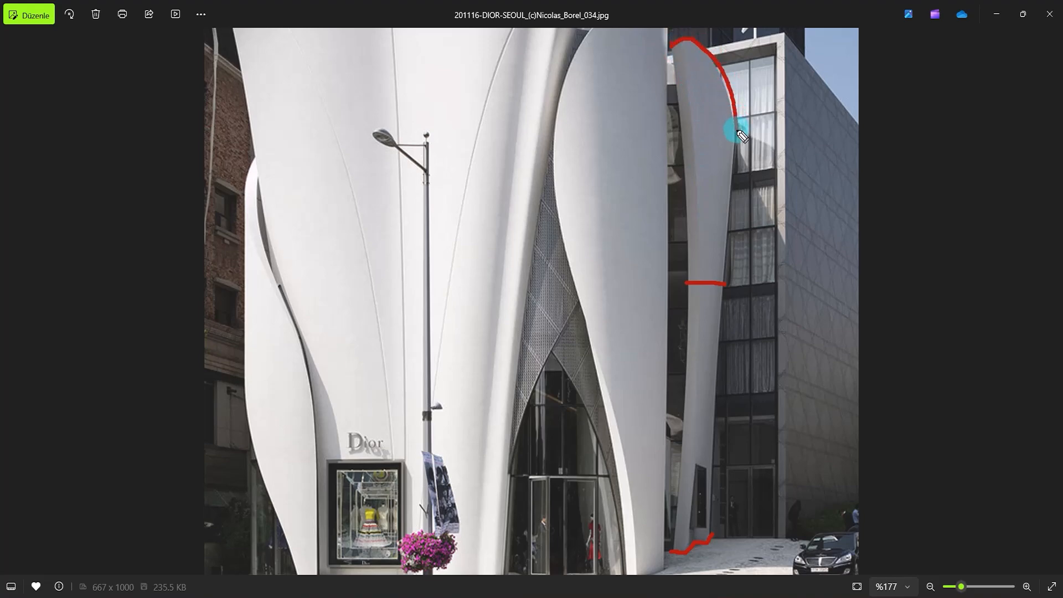
drag(666, 45, 731, 121)
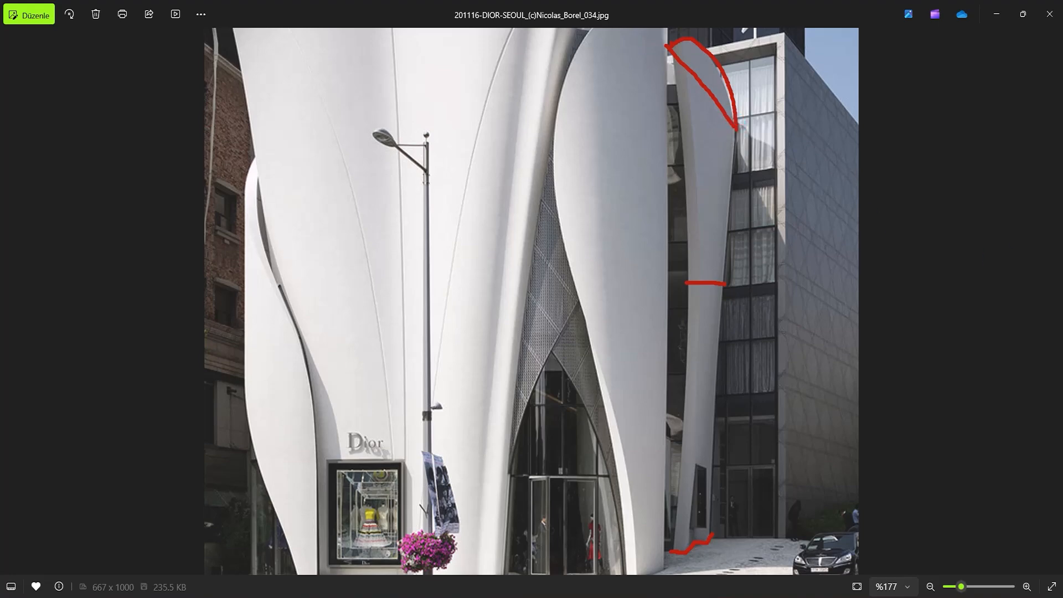
drag(682, 70, 699, 360)
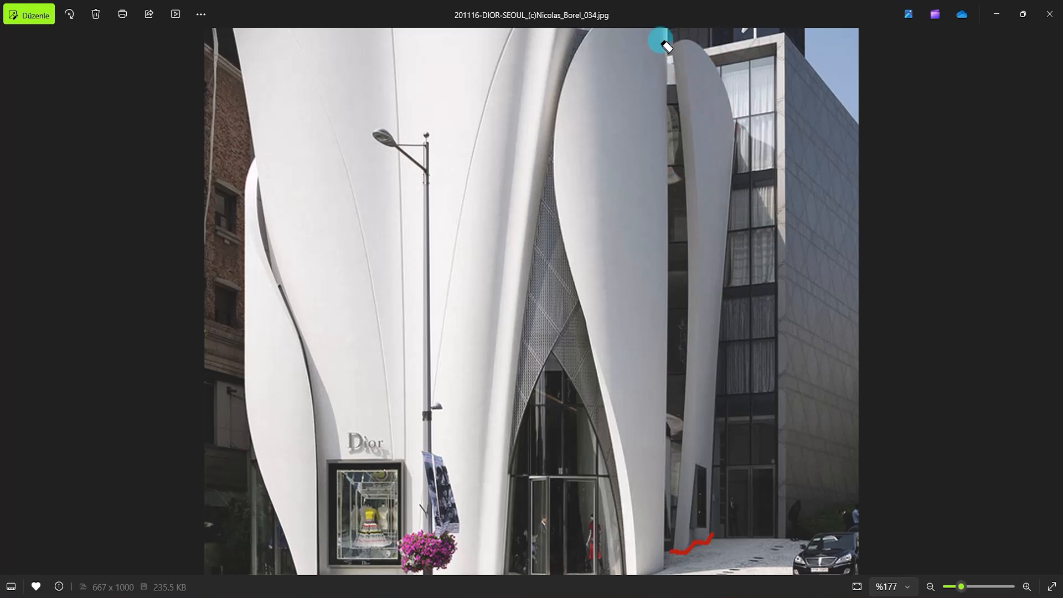
drag(682, 537, 705, 540)
scroll(592, 280, down, 2)
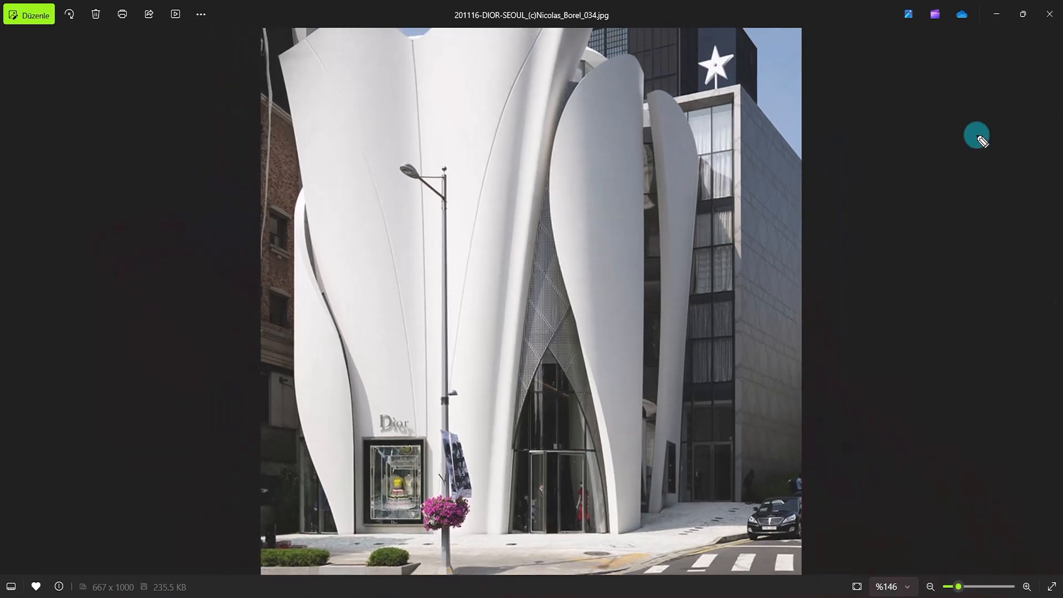
Step: Mark the base, middle section and rounded top outline of the petal beside the entrance in red, and clear the marks
drag(609, 534, 630, 535)
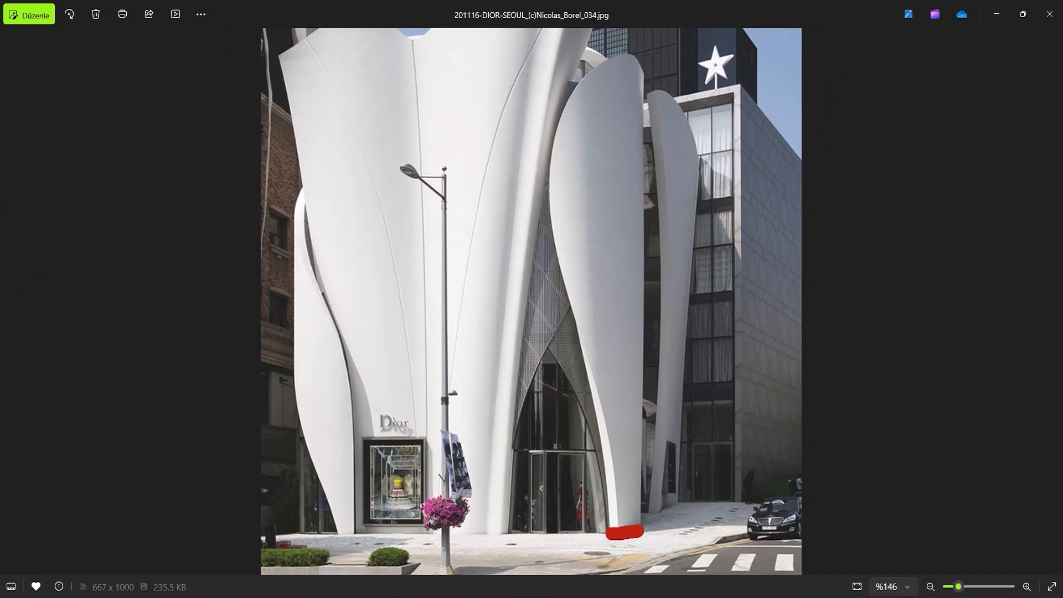
drag(552, 210, 644, 211)
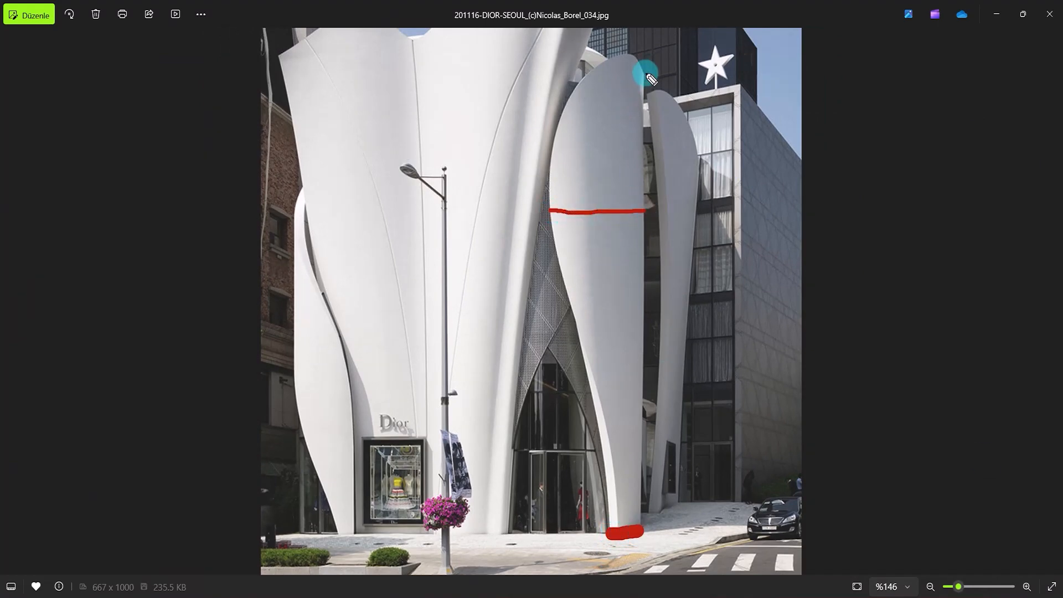
drag(645, 74, 517, 59)
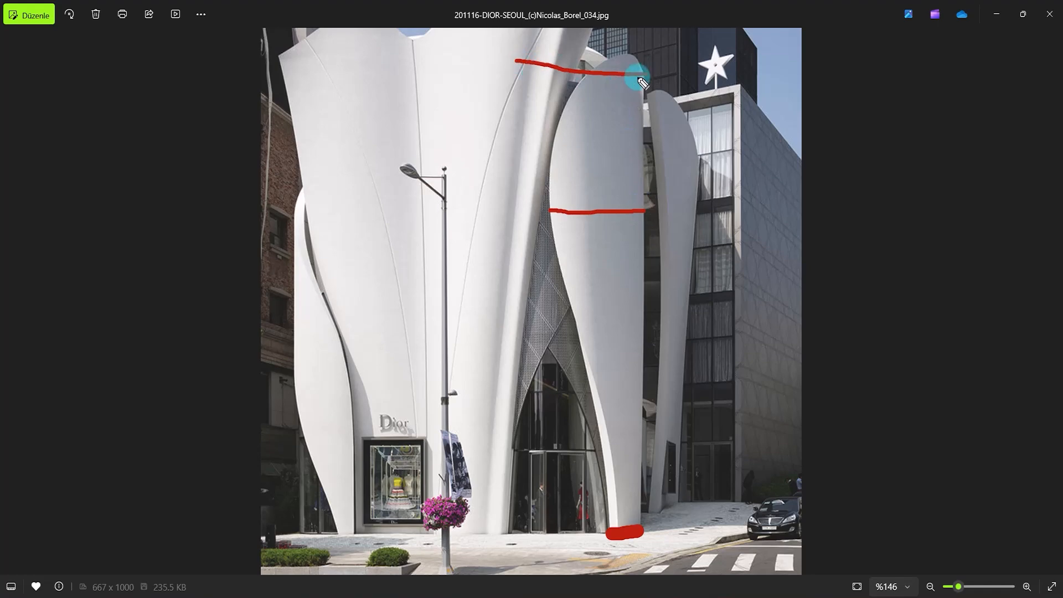
mouse_move(641, 70)
mouse_down()
mouse_move(586, 66)
mouse_move(564, 124)
mouse_up()
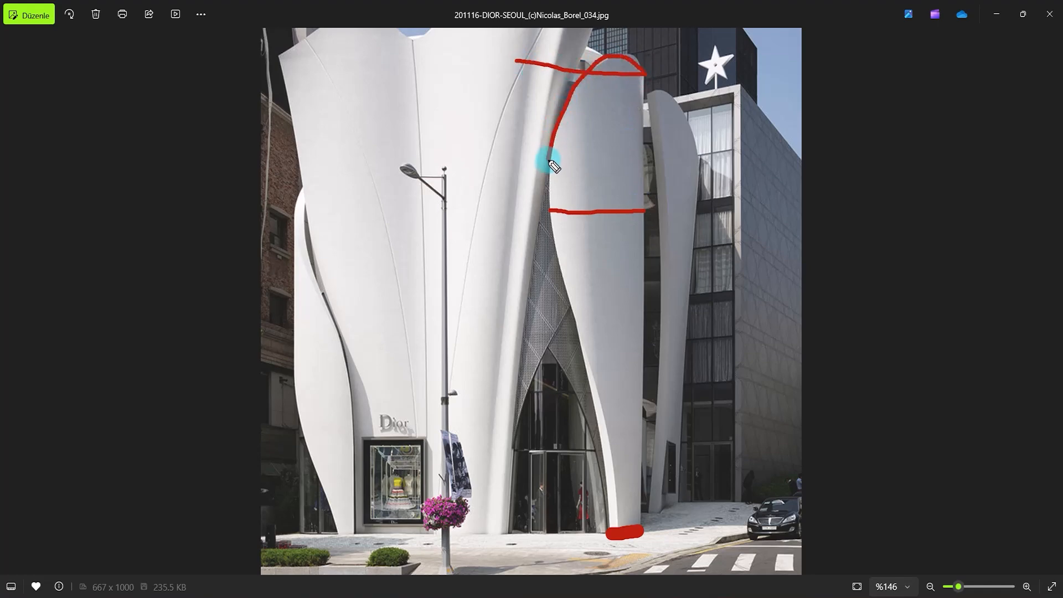
drag(553, 165, 558, 204)
mouse_move(659, 43)
mouse_down()
mouse_move(590, 157)
mouse_move(662, 536)
mouse_move(716, 507)
mouse_up()
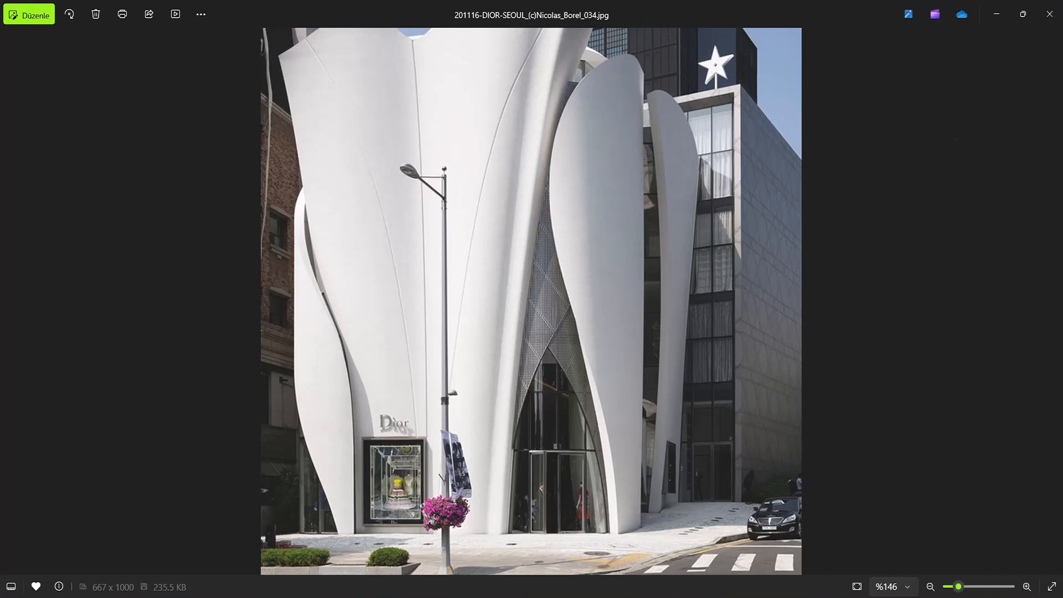
Step: Trace the large central shell's wavy top edge, three vertical seams and base line in red, and clear the marks
scroll(504, 168, down, 3)
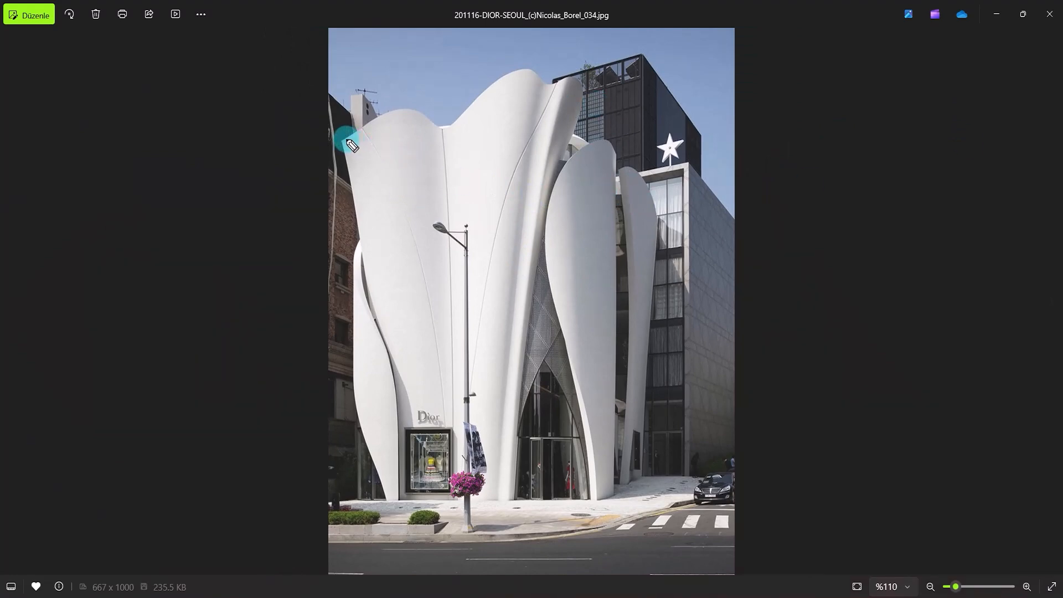
mouse_move(342, 142)
mouse_down()
mouse_move(362, 125)
mouse_move(535, 77)
mouse_move(585, 100)
mouse_up()
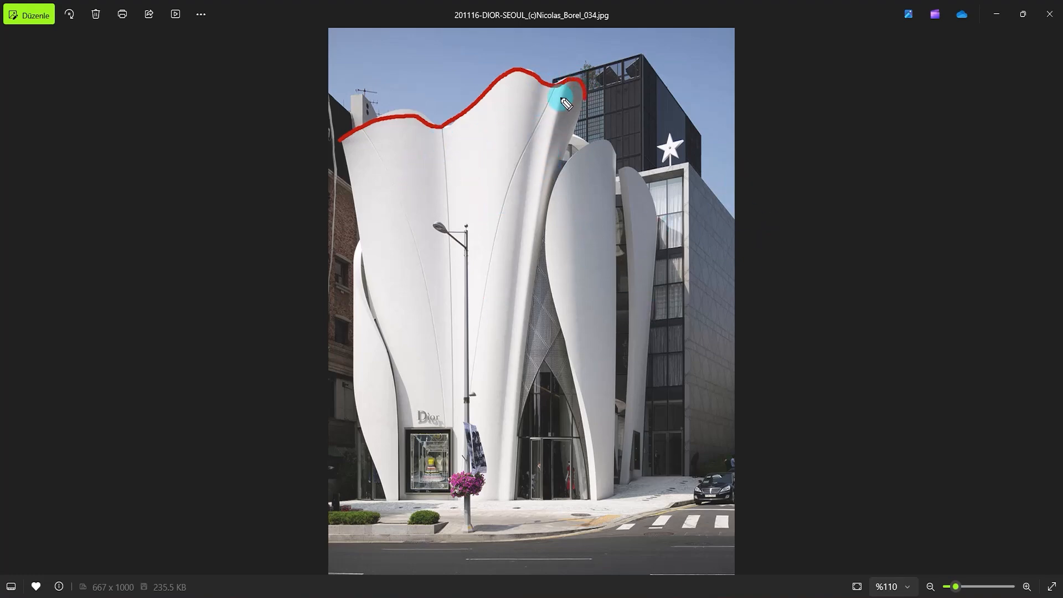
mouse_move(556, 92)
mouse_down()
mouse_move(491, 221)
mouse_move(470, 433)
mouse_up()
drag(441, 129, 451, 440)
mouse_move(360, 129)
mouse_down()
mouse_move(415, 206)
mouse_move(446, 393)
mouse_up()
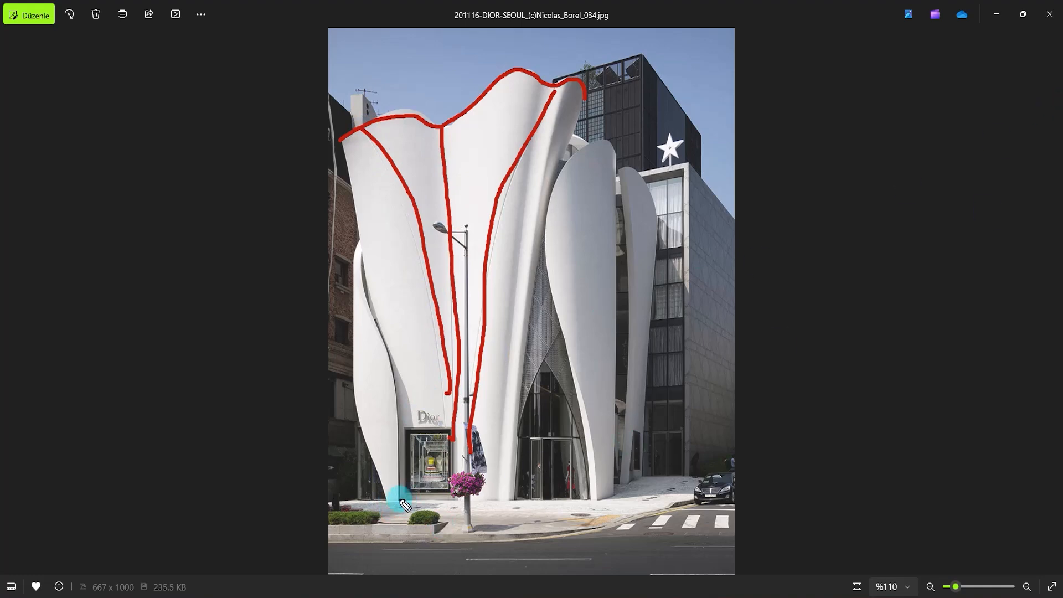
drag(399, 497, 505, 497)
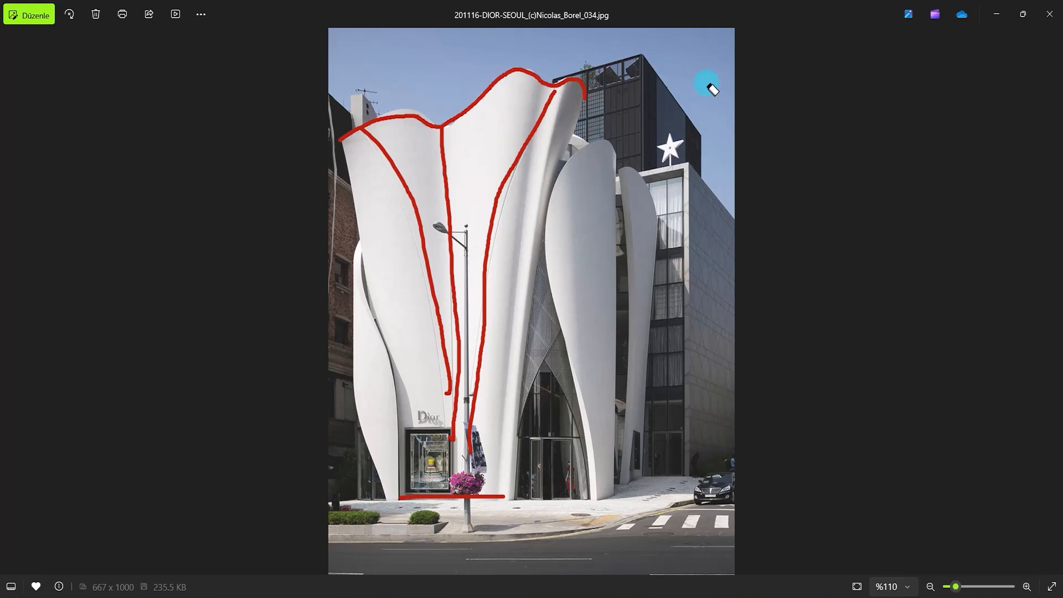
mouse_move(713, 89)
mouse_down()
mouse_move(351, 208)
mouse_move(467, 451)
mouse_move(579, 464)
mouse_up()
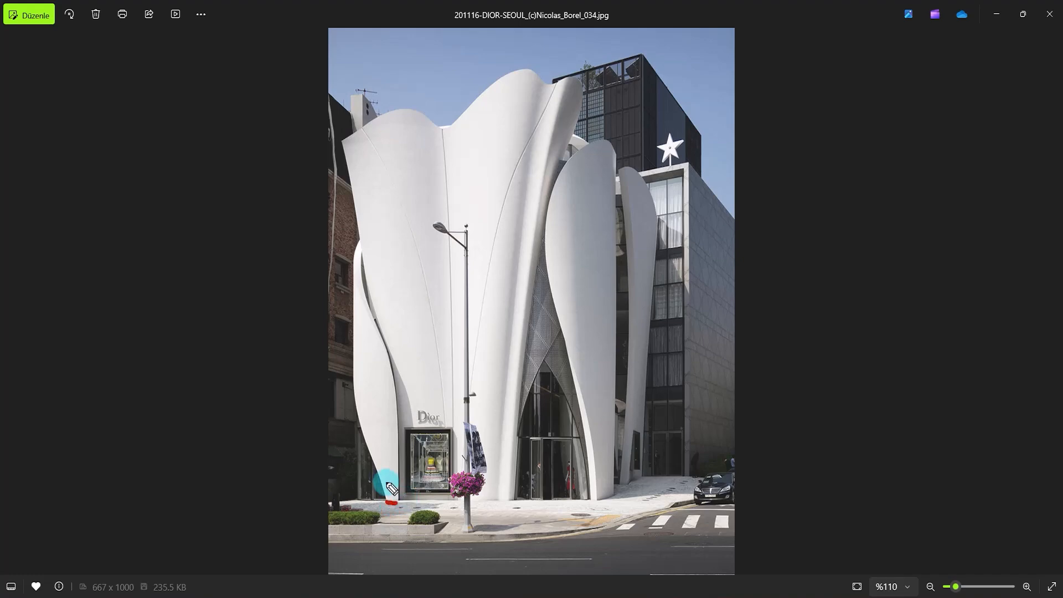
Step: Trace the leftmost petal's lower outer edge up from its base in red, and clear the marks
mouse_move(392, 502)
mouse_down()
mouse_move(366, 460)
mouse_move(360, 350)
mouse_up()
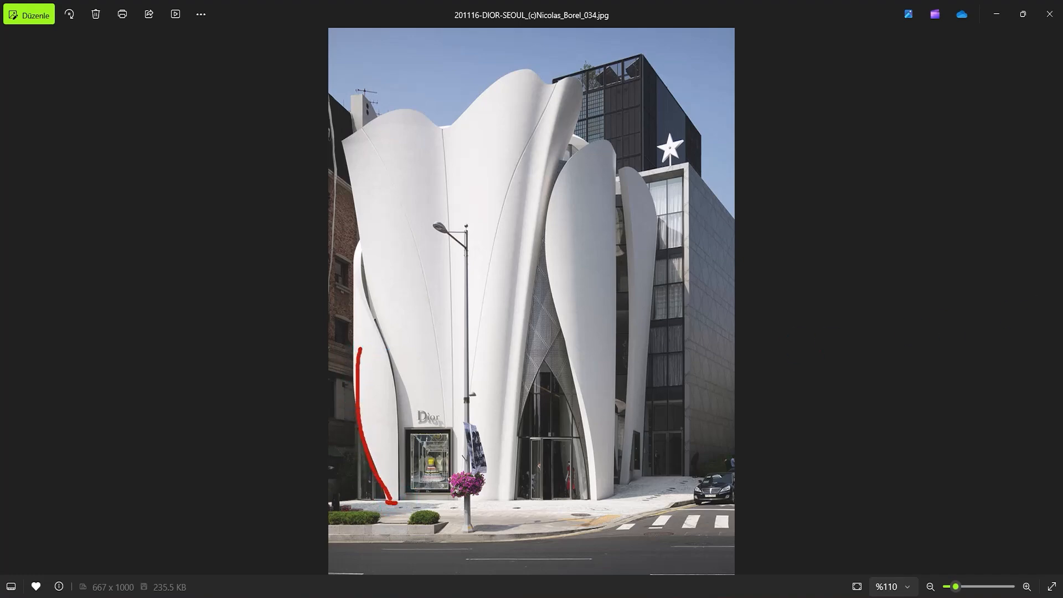
mouse_move(437, 351)
mouse_down()
mouse_move(340, 499)
mouse_move(388, 509)
mouse_up()
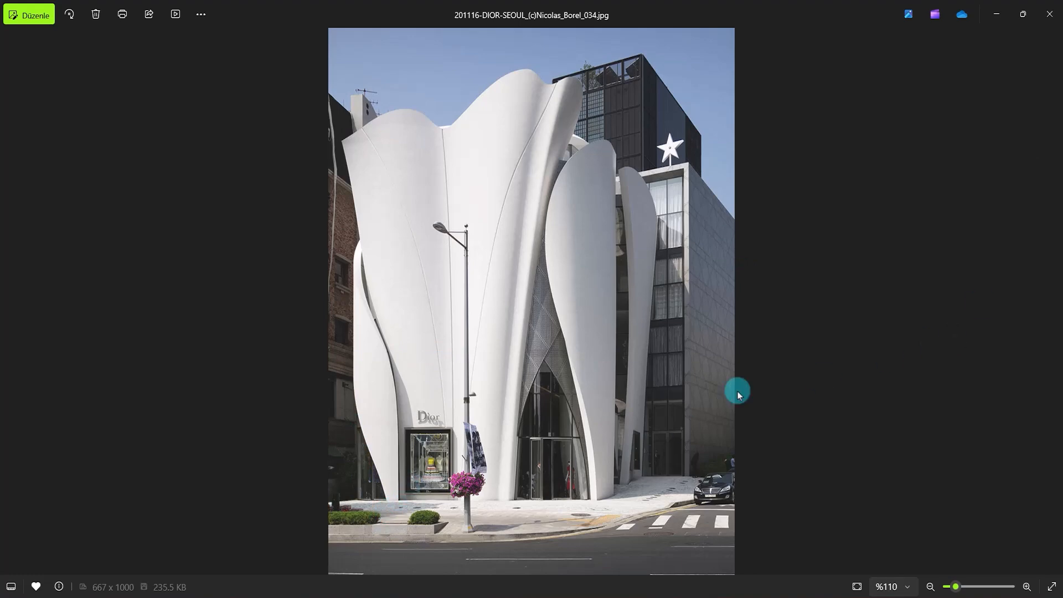
click(998, 15)
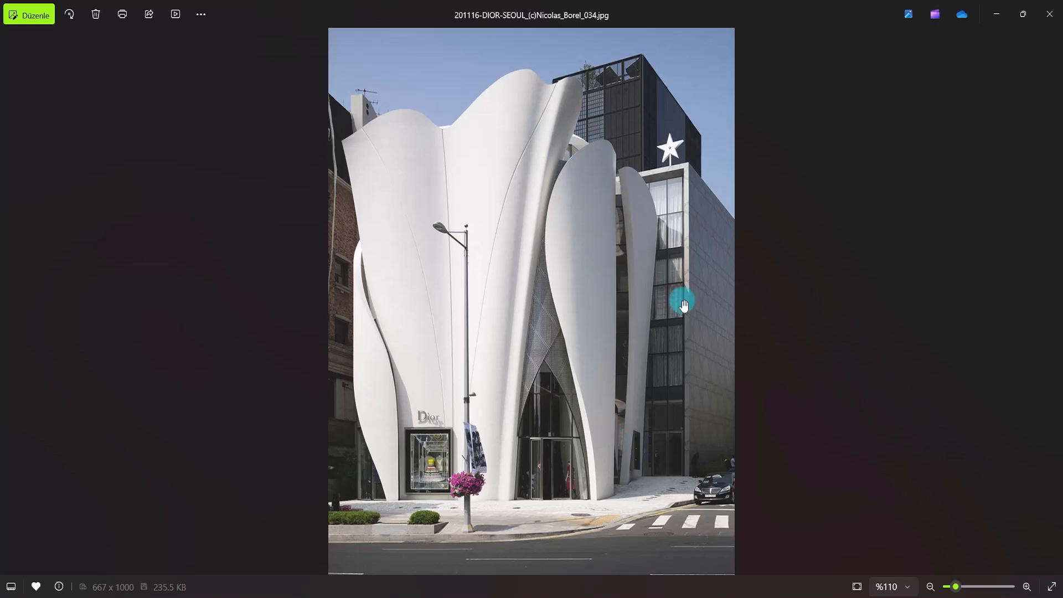
Step: Switch to Revit and open the East - Architectural elevation at levels L1 and L2
click(987, 27)
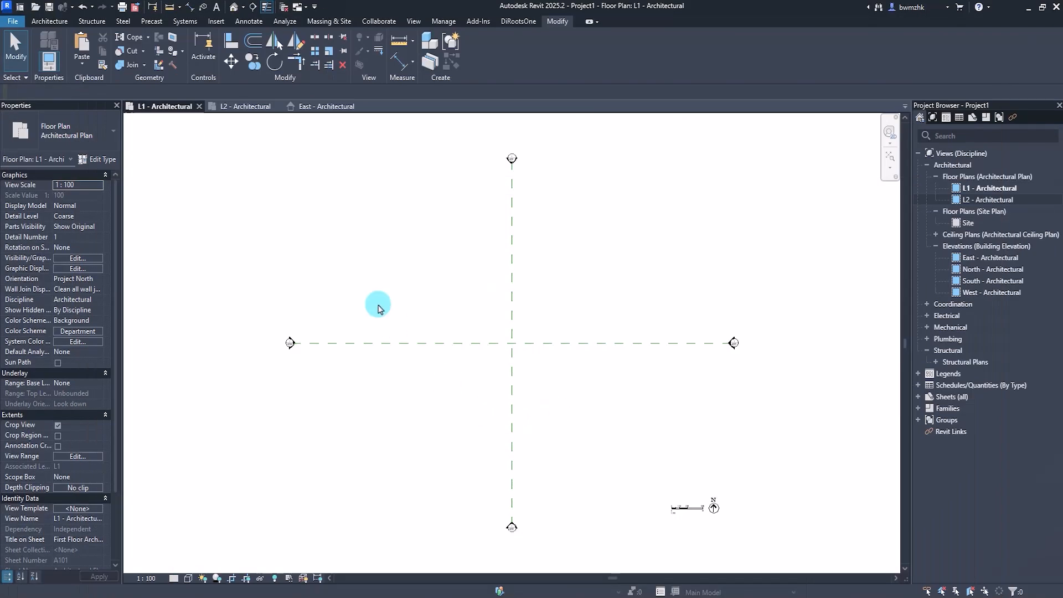
click(332, 106)
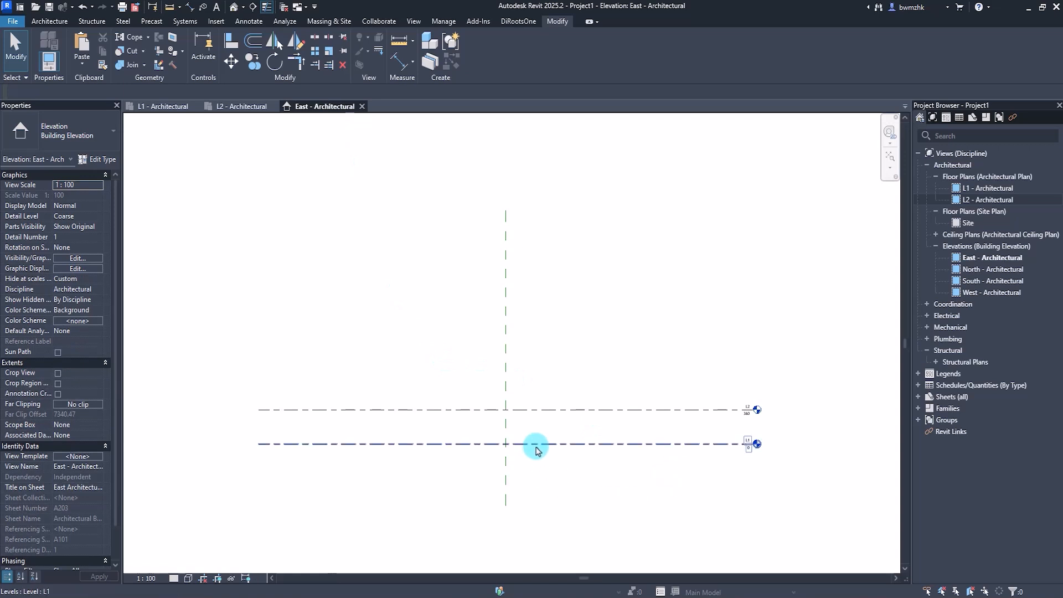
scroll(536, 444, up, 3)
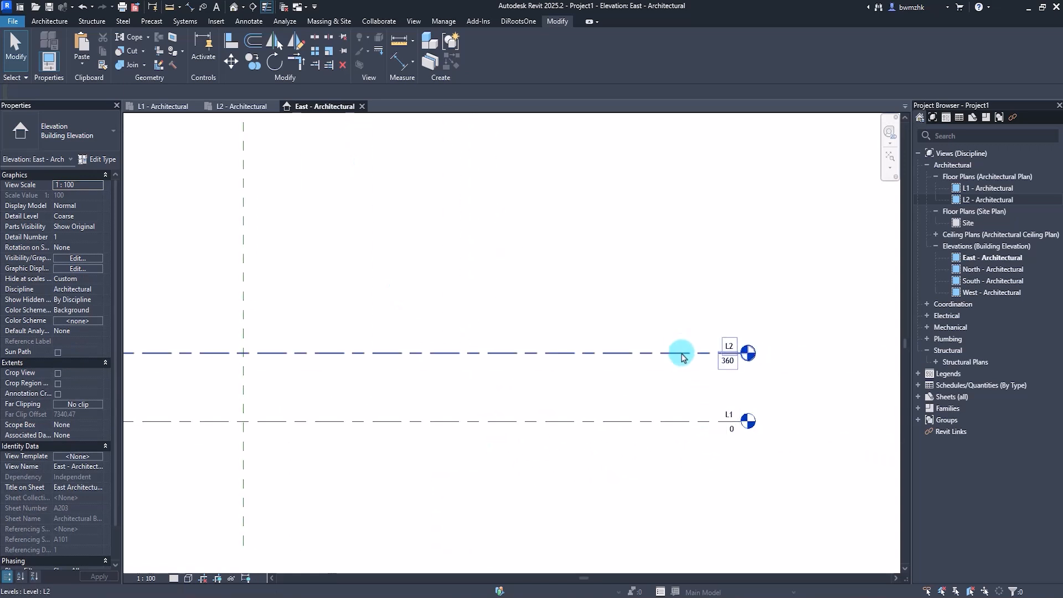
scroll(637, 339, down, 1)
middle_drag(629, 337, 664, 384)
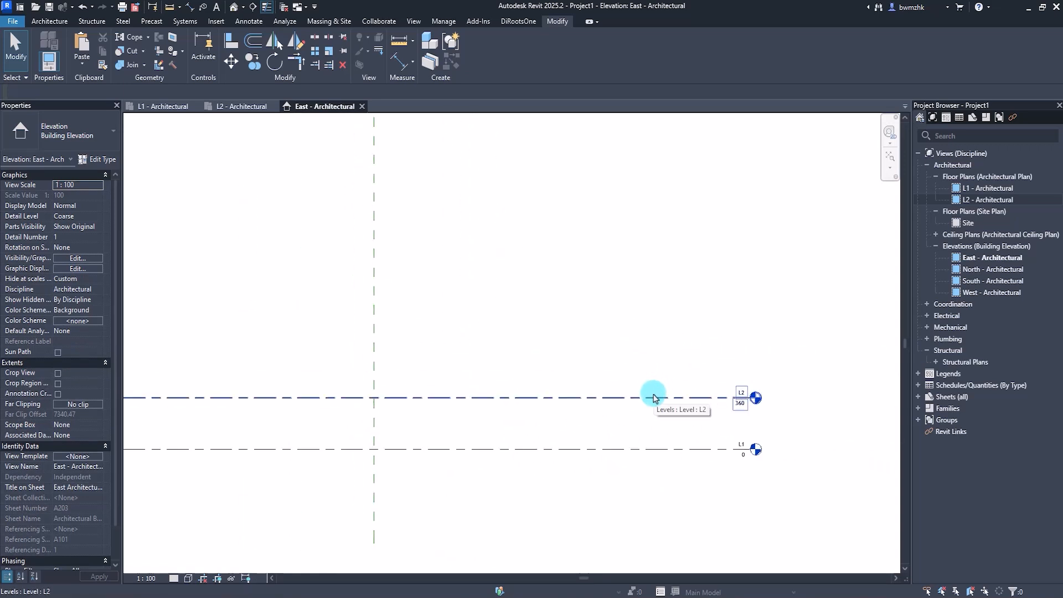
Step: Copy level L2 straight up by about 1090 to add a new level above it
click(653, 398)
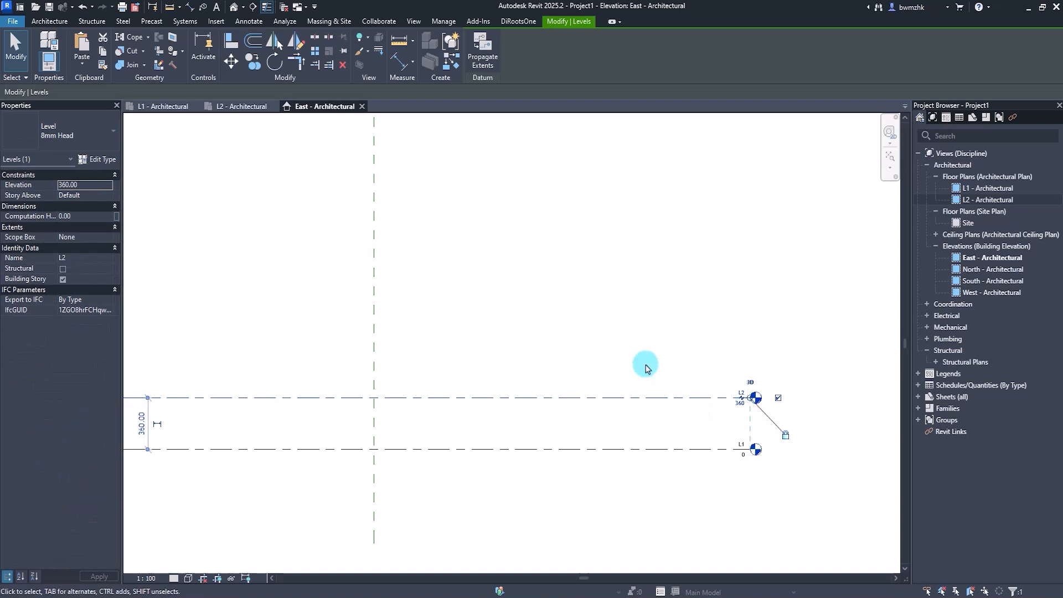
key(c)
key(o)
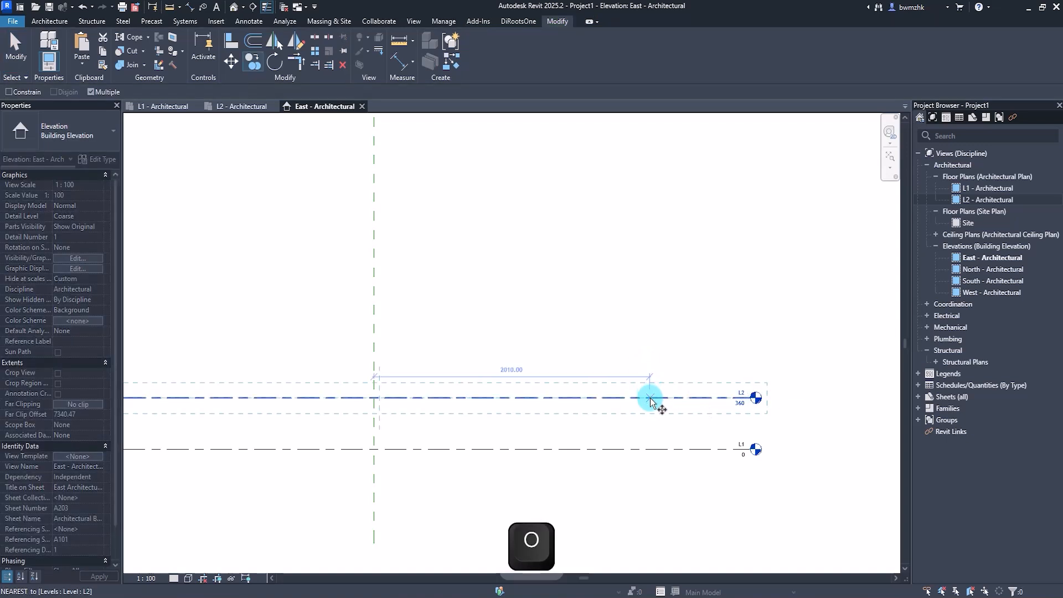
click(649, 398)
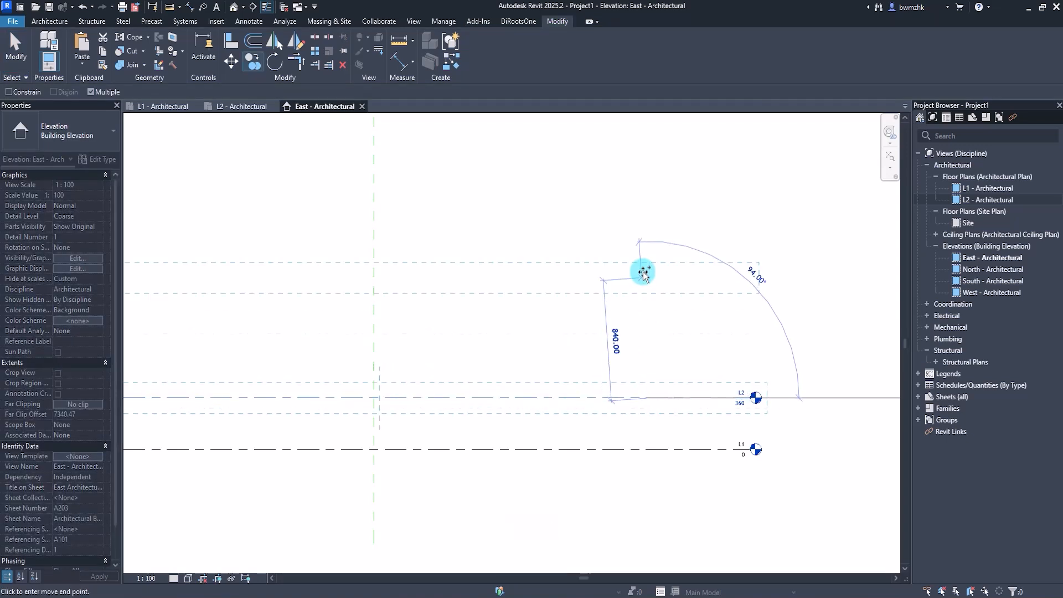
click(646, 242)
key(Escape)
key(Escape)
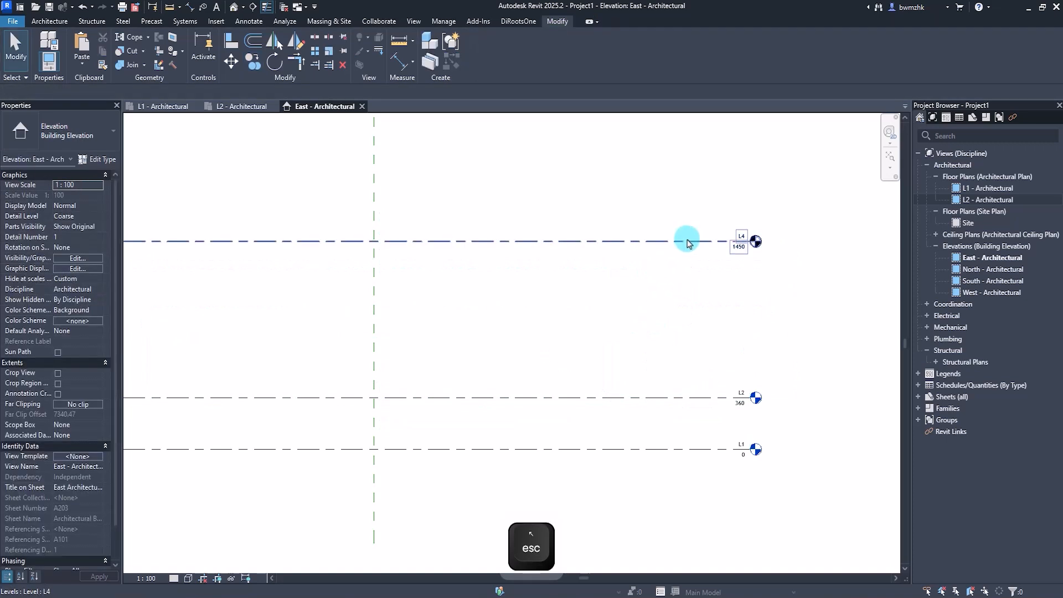
Step: Rename the copied top level as L3 and set its elevation to 1600
click(719, 241)
click(737, 237)
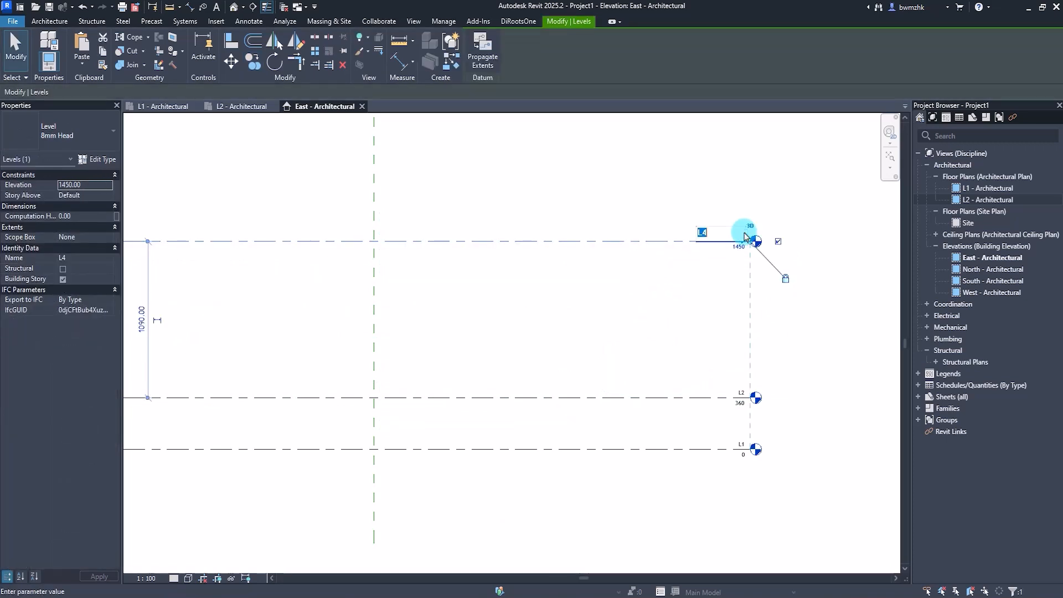
key(Right)
key(BackSpace)
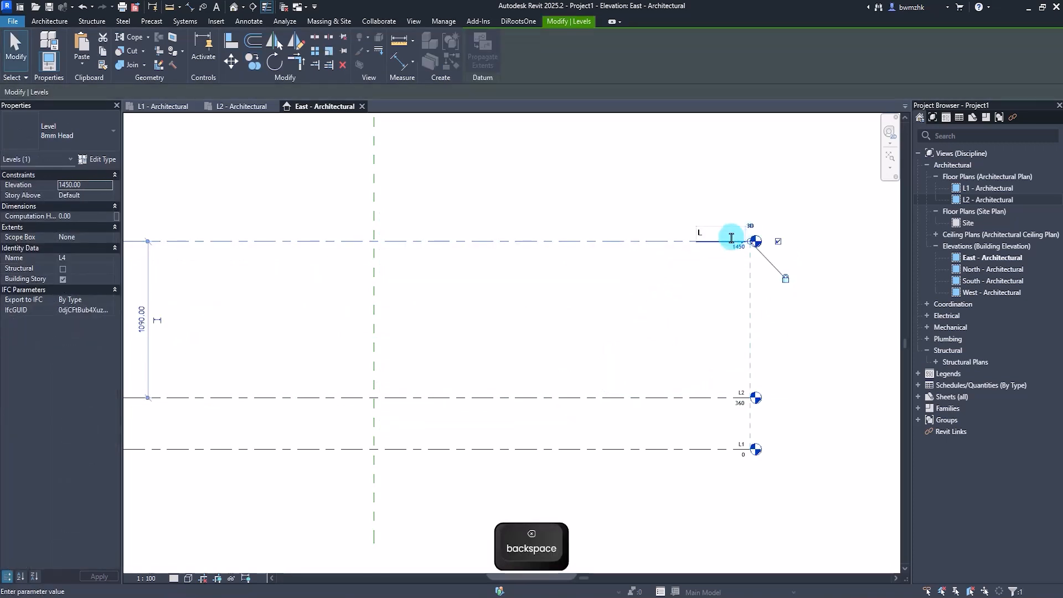
text(3)
key(Return)
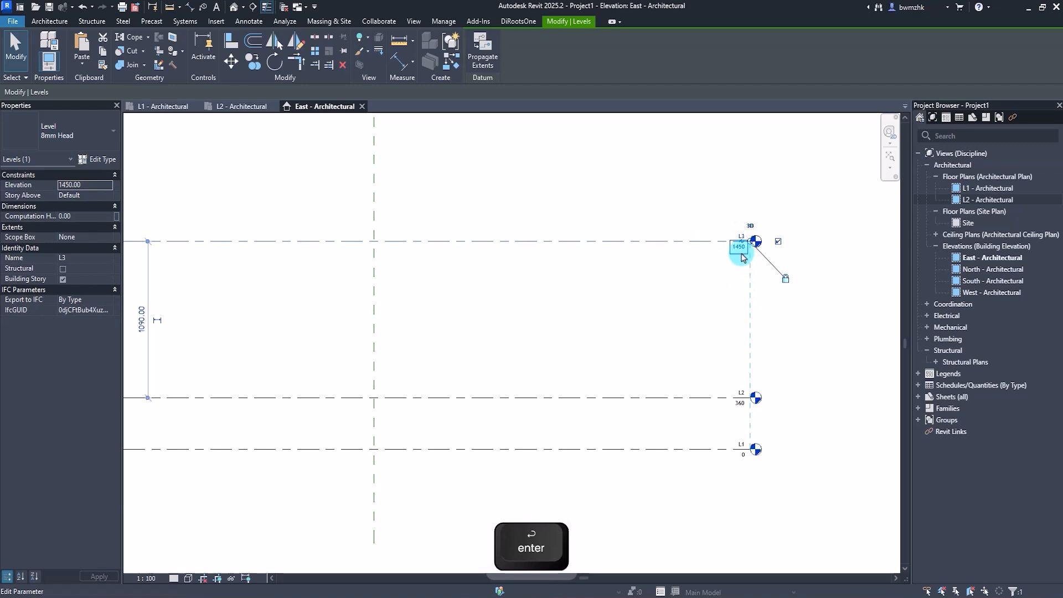
click(740, 247)
text(1)
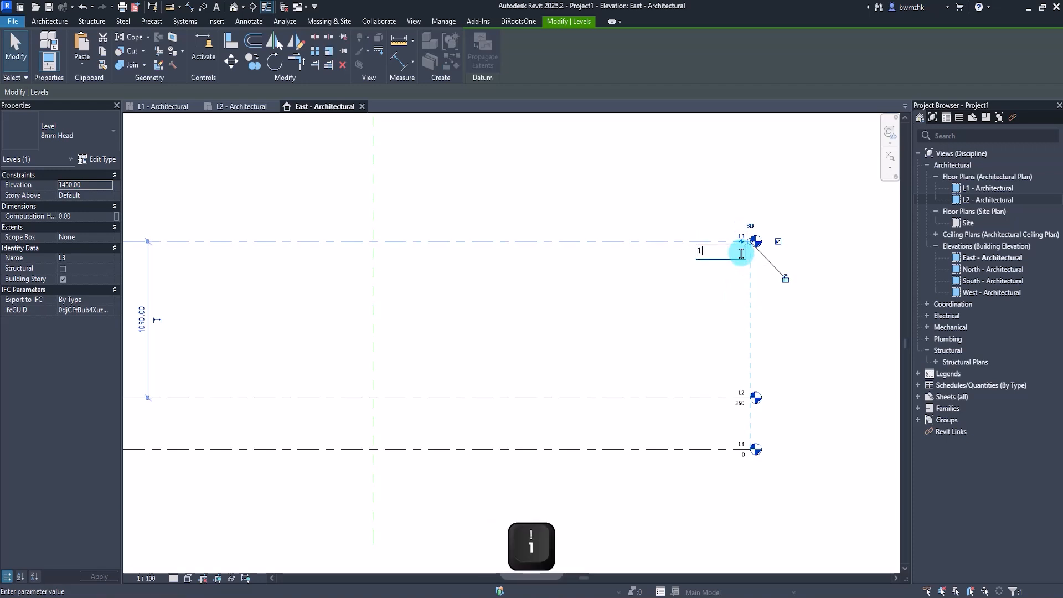
key(Return)
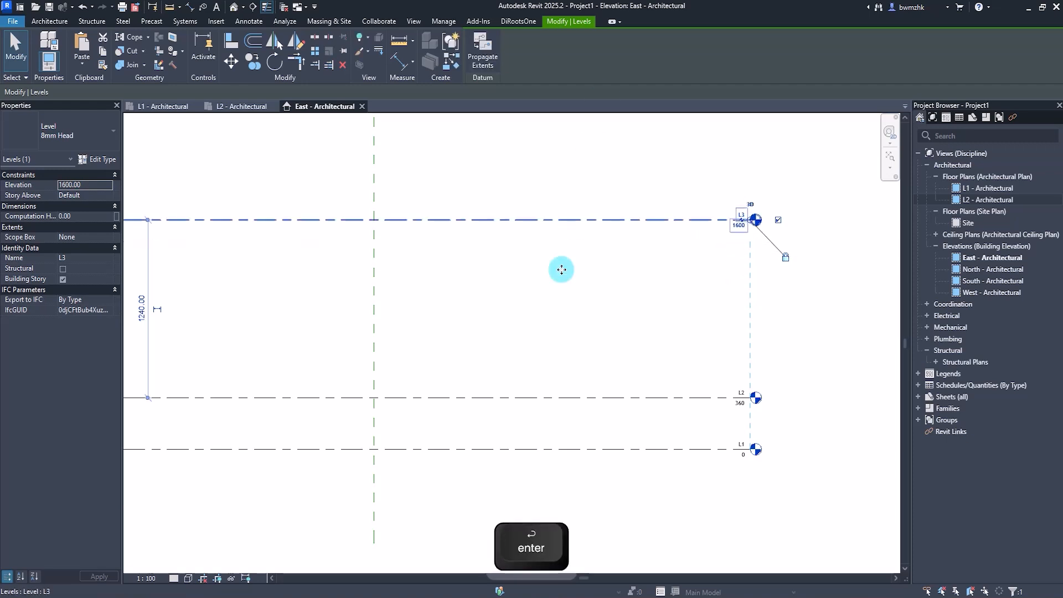
Step: Set the elevation of level L2 to 900
click(673, 351)
click(707, 397)
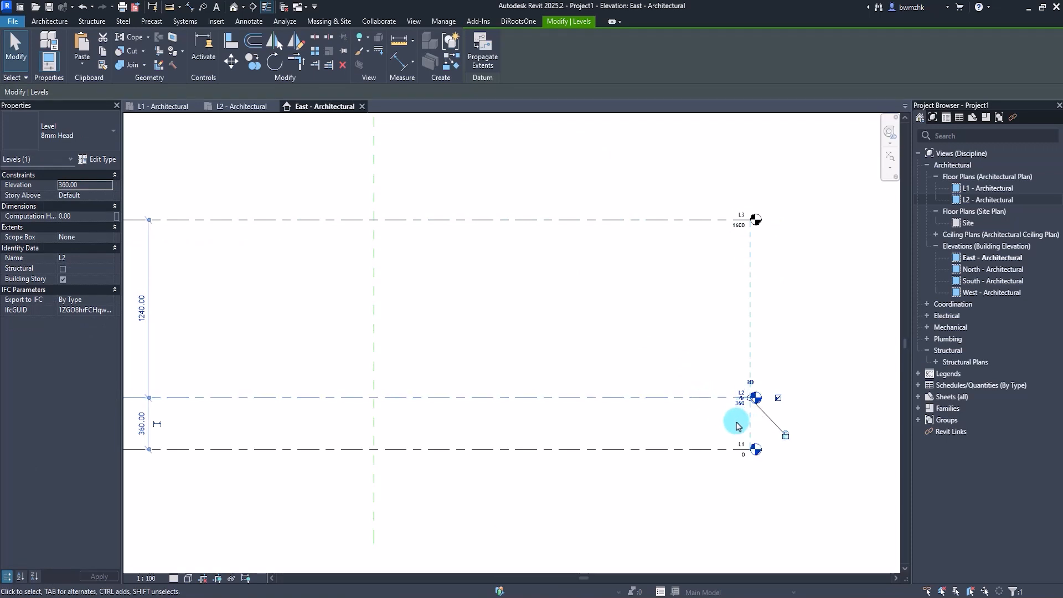
click(740, 404)
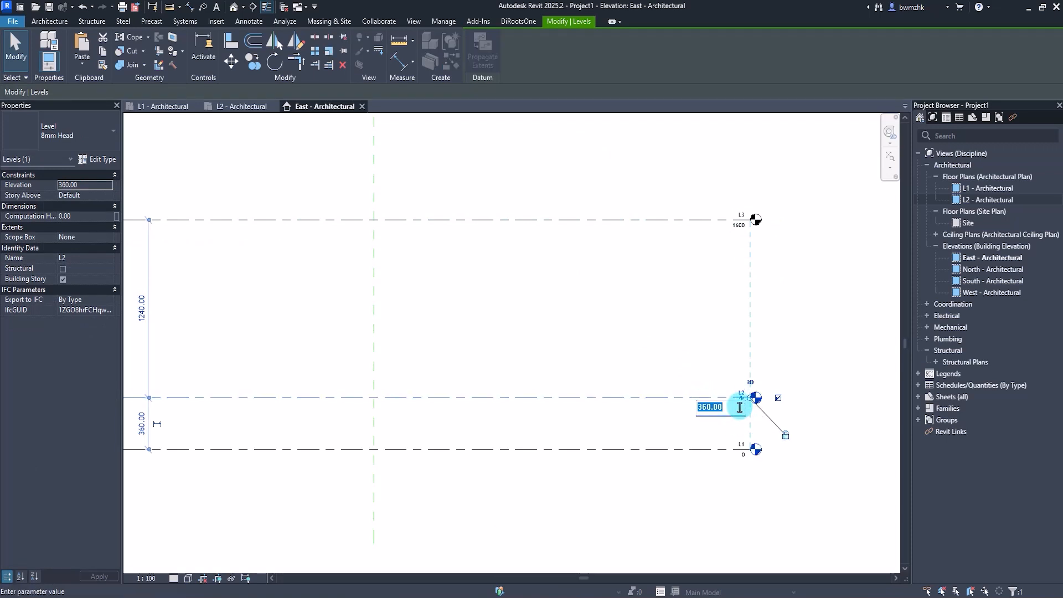
text(900)
key(Return)
click(816, 447)
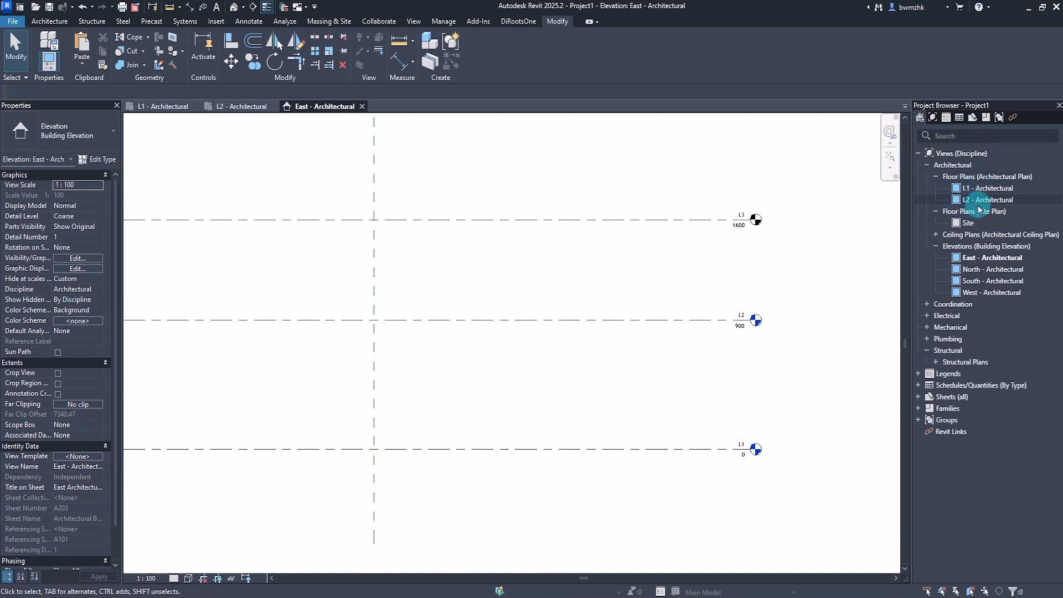
Step: Create a floor plan view for level L3
click(969, 177)
click(562, 424)
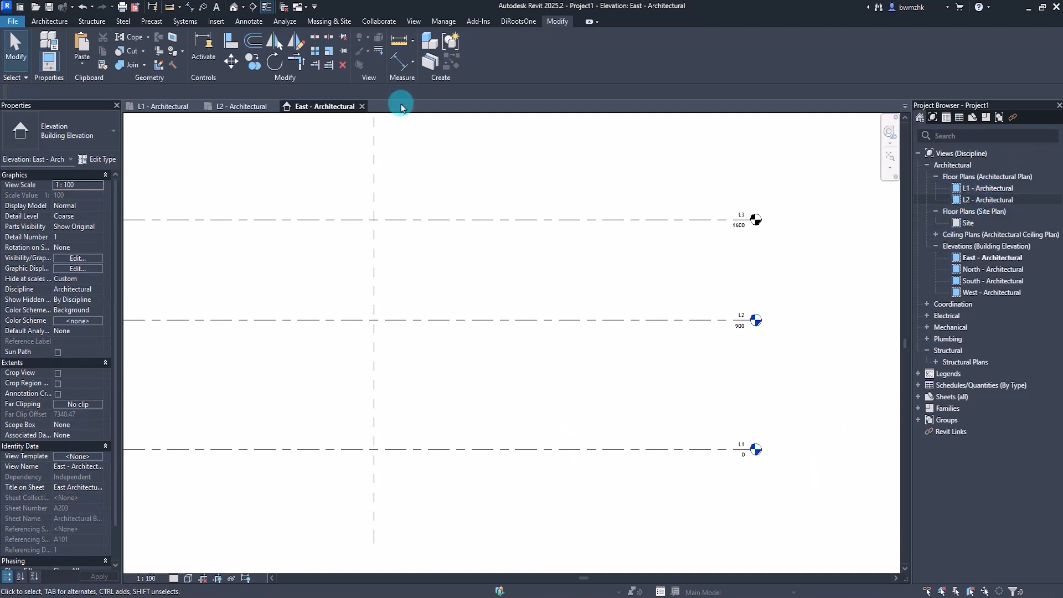
click(413, 22)
click(465, 66)
click(483, 84)
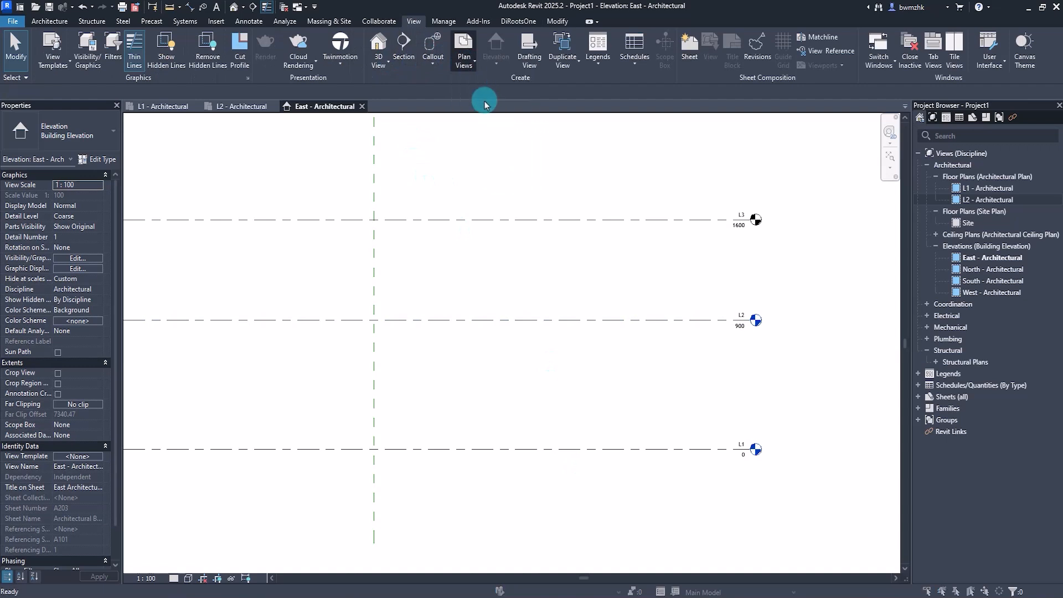
click(513, 426)
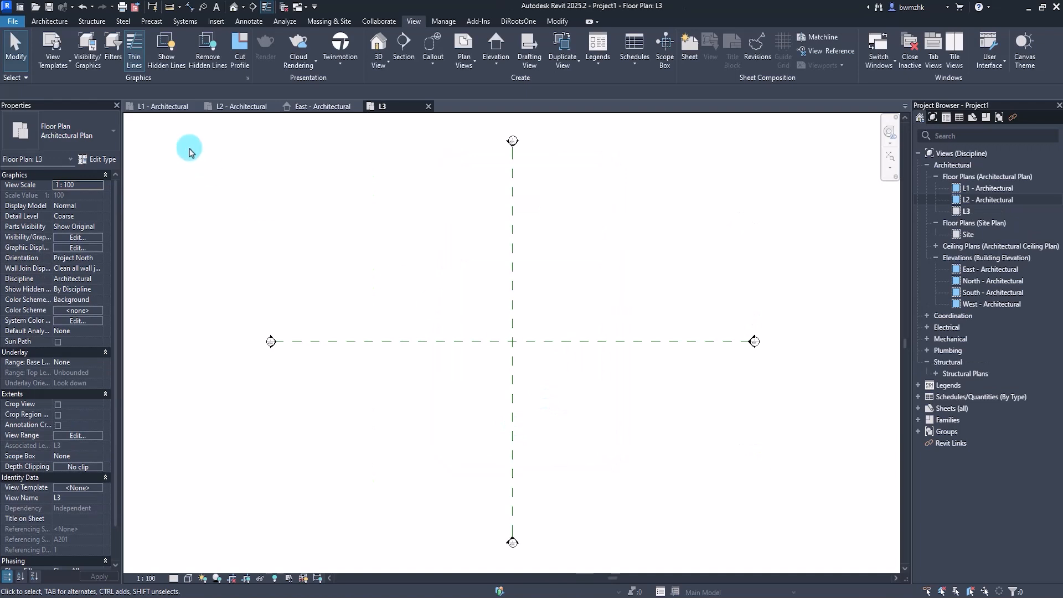
Step: Draw a zigzag chain of five model lines across the centre of the L1 - Architectural floor plan
click(166, 106)
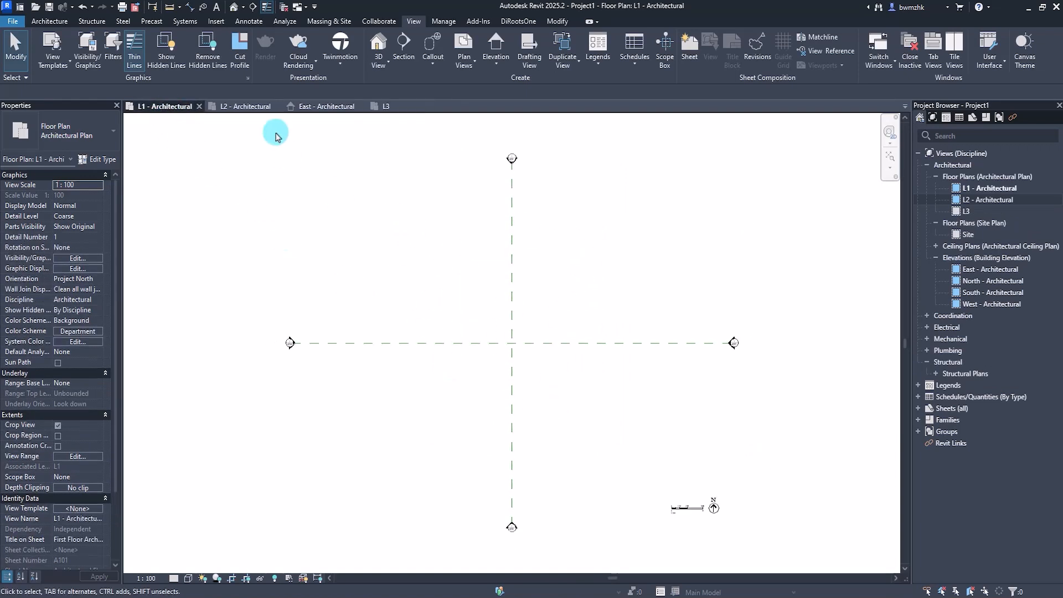
click(50, 21)
click(457, 57)
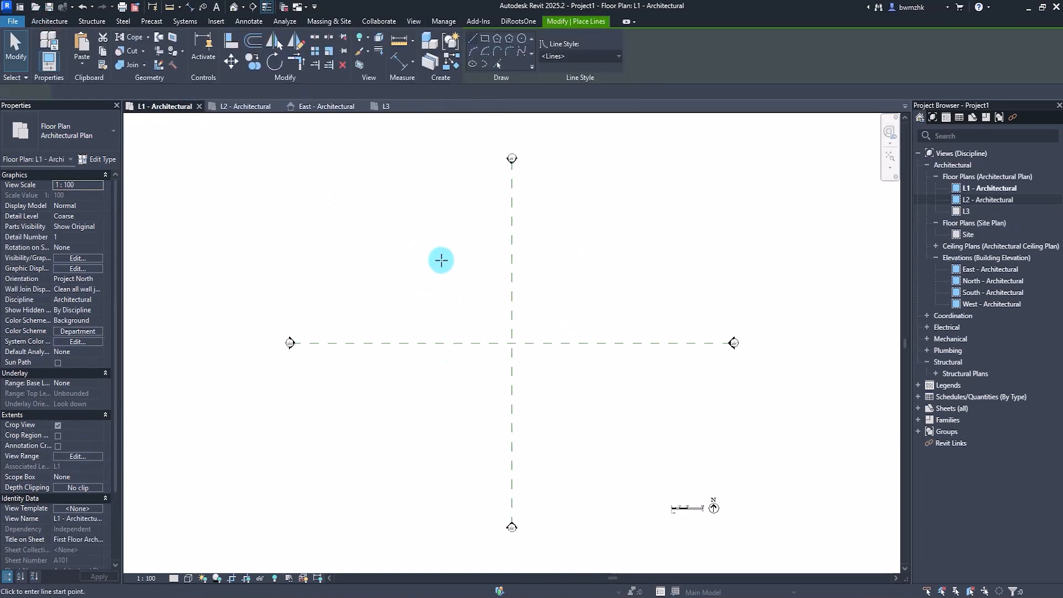
click(441, 261)
click(441, 390)
click(561, 241)
click(495, 424)
click(657, 292)
click(630, 466)
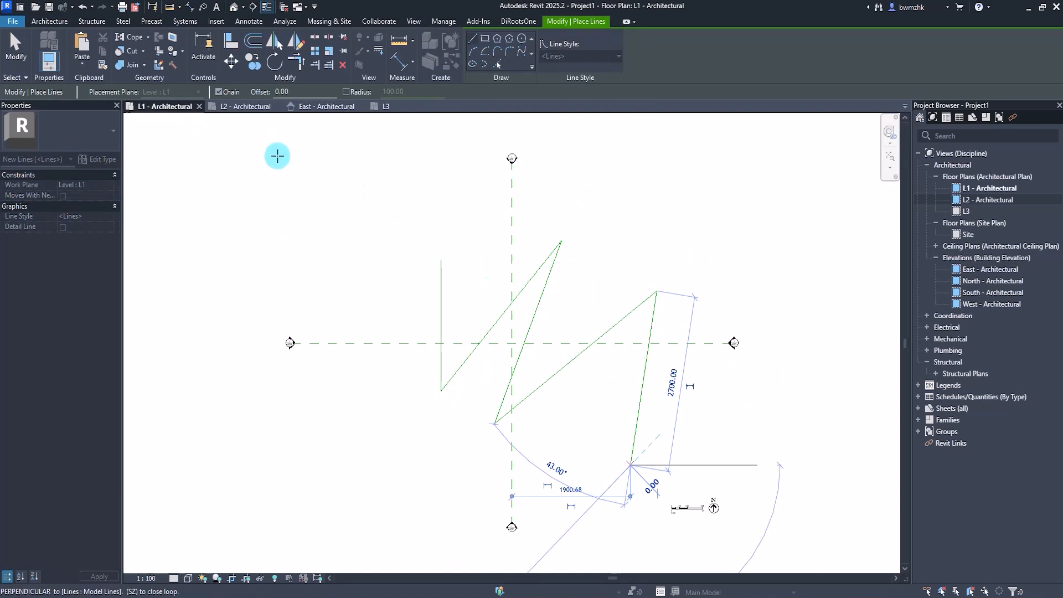
key(Escape)
Step: In the L3 floor plan, set the underlay range from base level L1 to top level L3
click(230, 106)
click(394, 106)
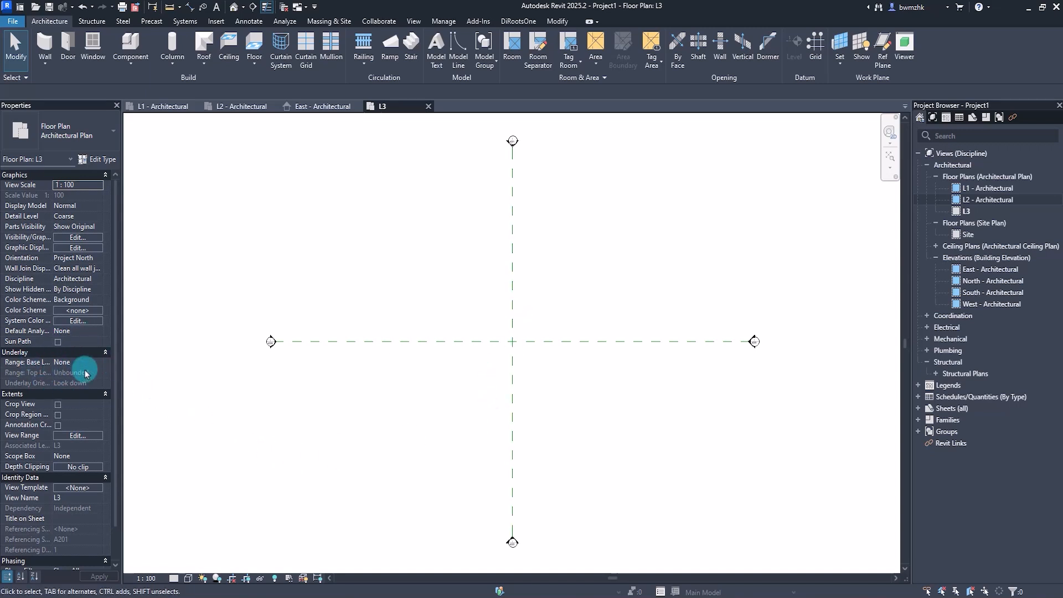
click(100, 363)
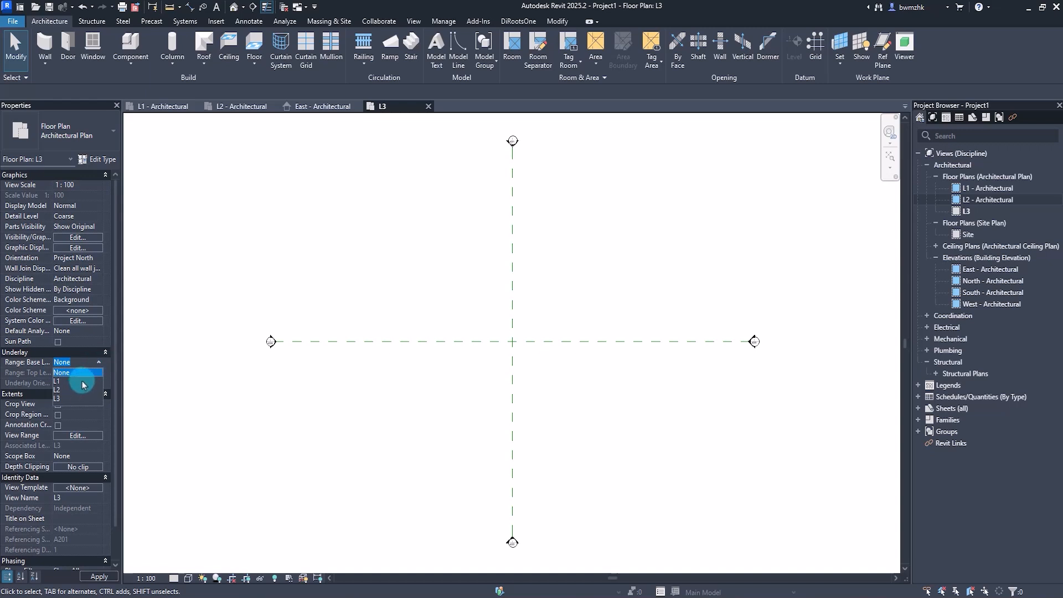
click(83, 382)
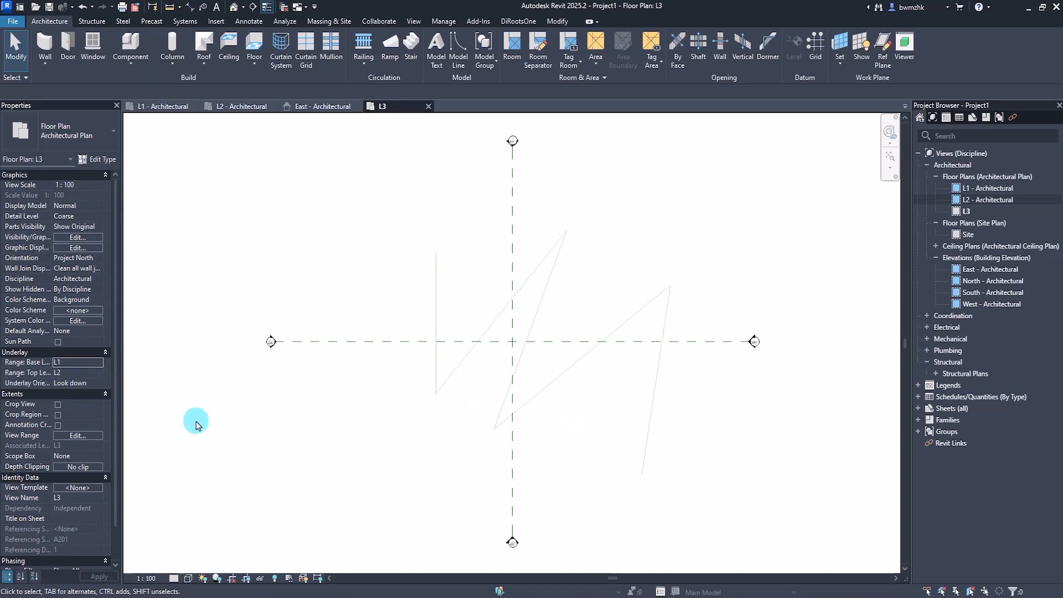
click(91, 375)
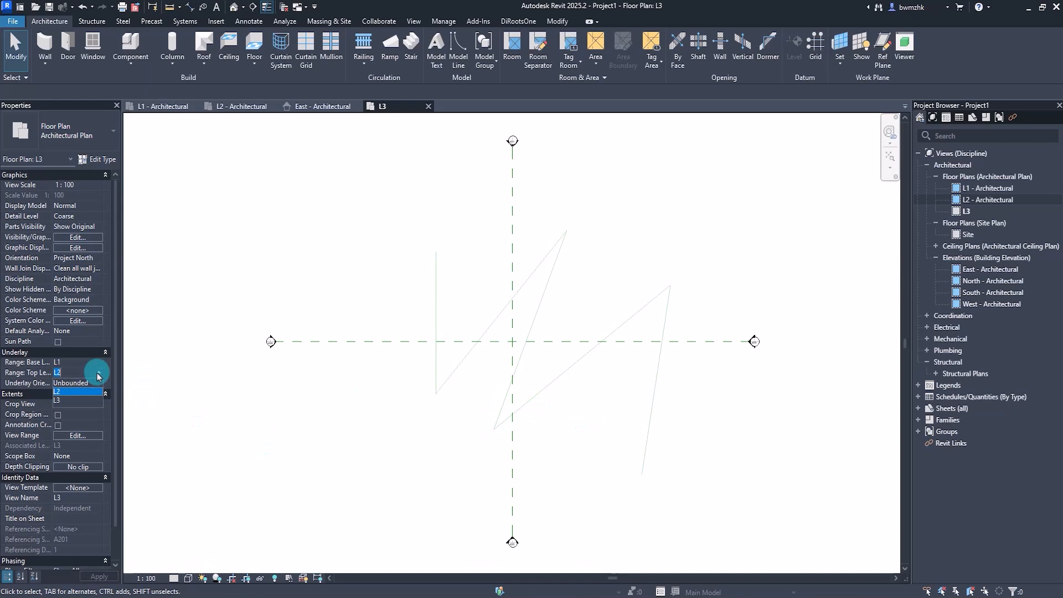
click(85, 400)
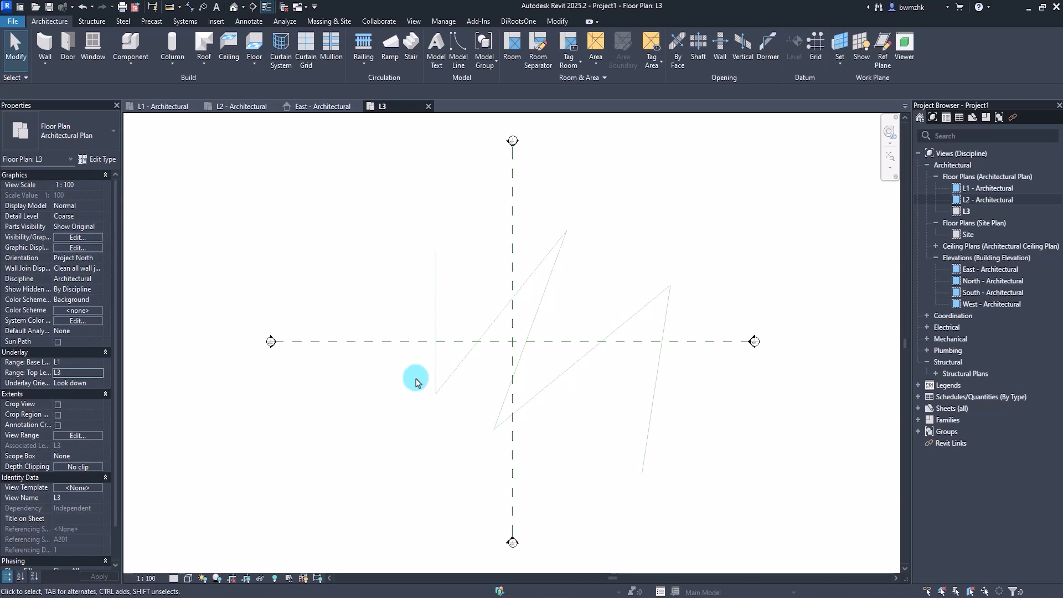
Step: Delete all the zigzag model lines from the L1 - Architectural floor plan
click(165, 106)
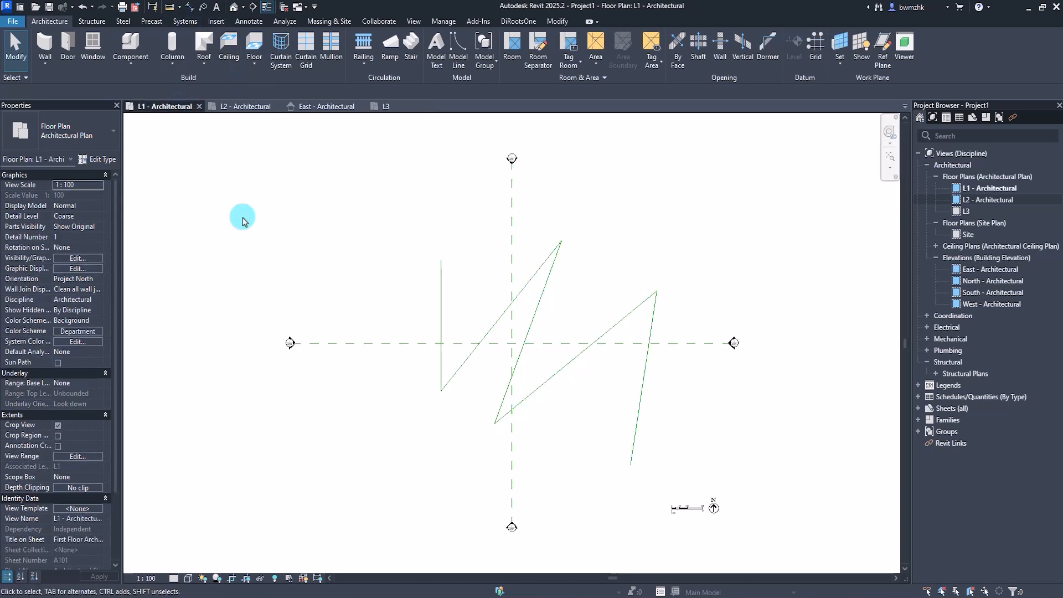
drag(356, 231, 681, 480)
key(Delete)
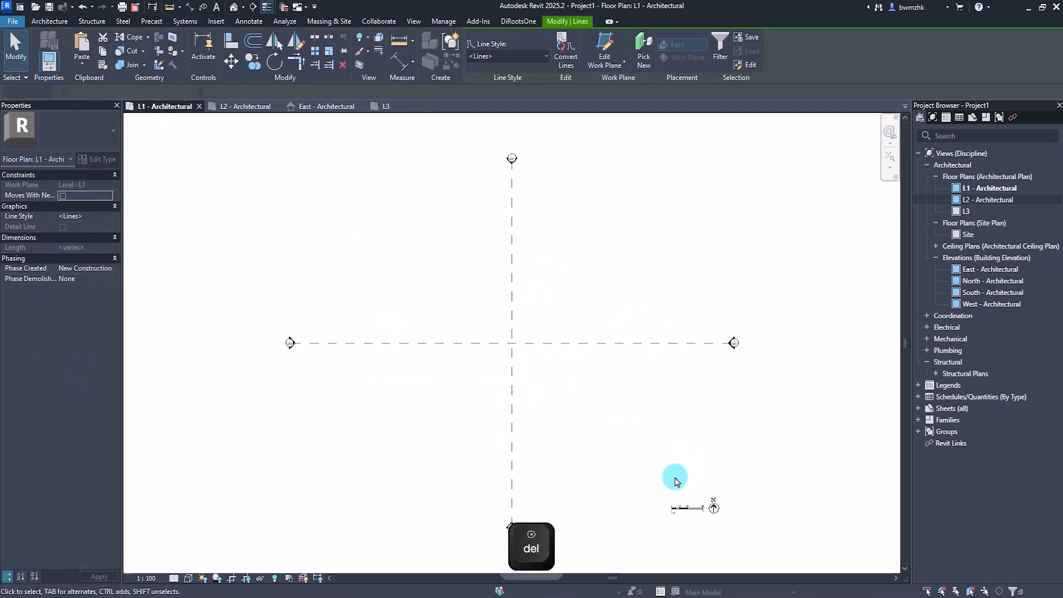
Step: Open the Site floor plan and turn off its crop view and crop region visibility
double_click(975, 238)
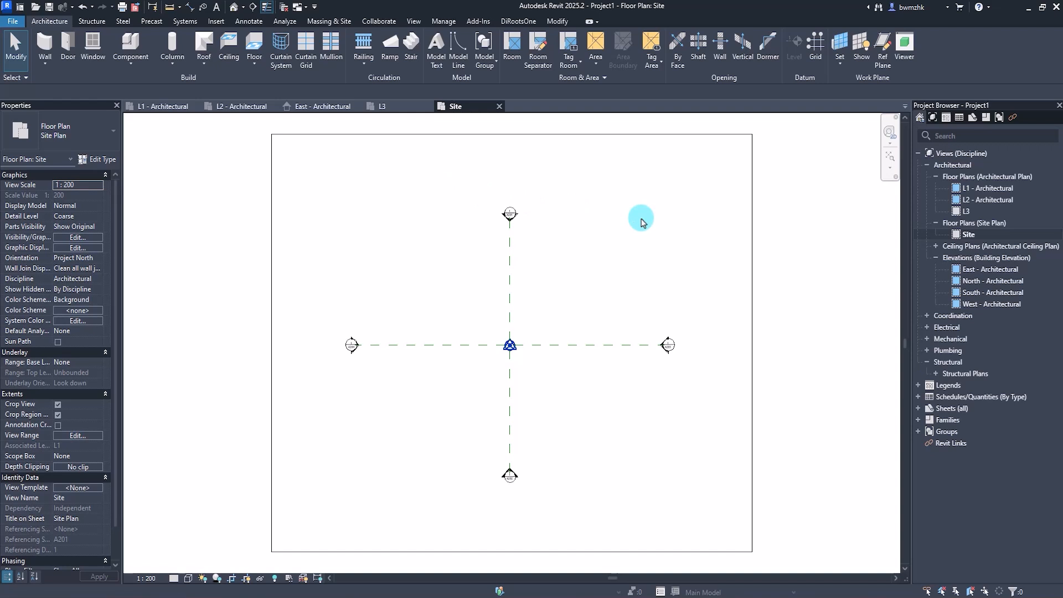
click(752, 314)
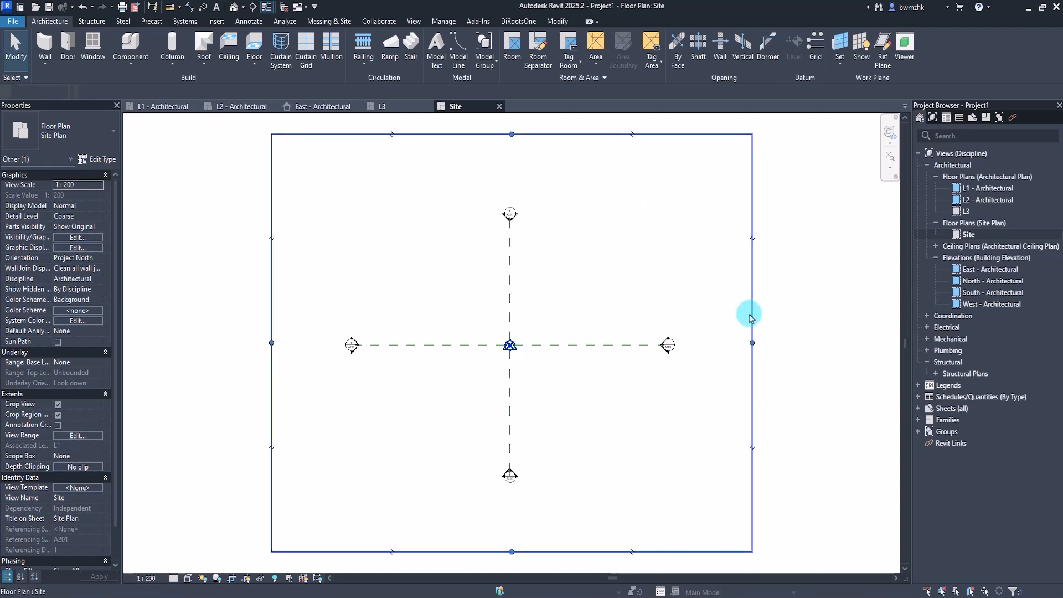
key(Escape)
click(57, 414)
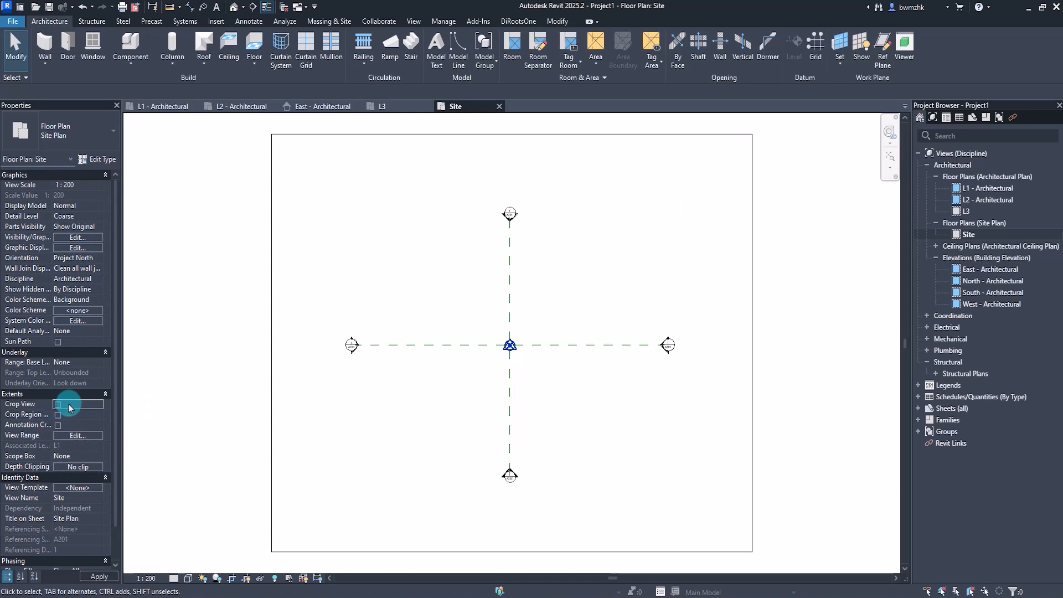
Step: Hide the two overlapping base point symbols at the centre of the Site plan in this view
drag(428, 294, 574, 371)
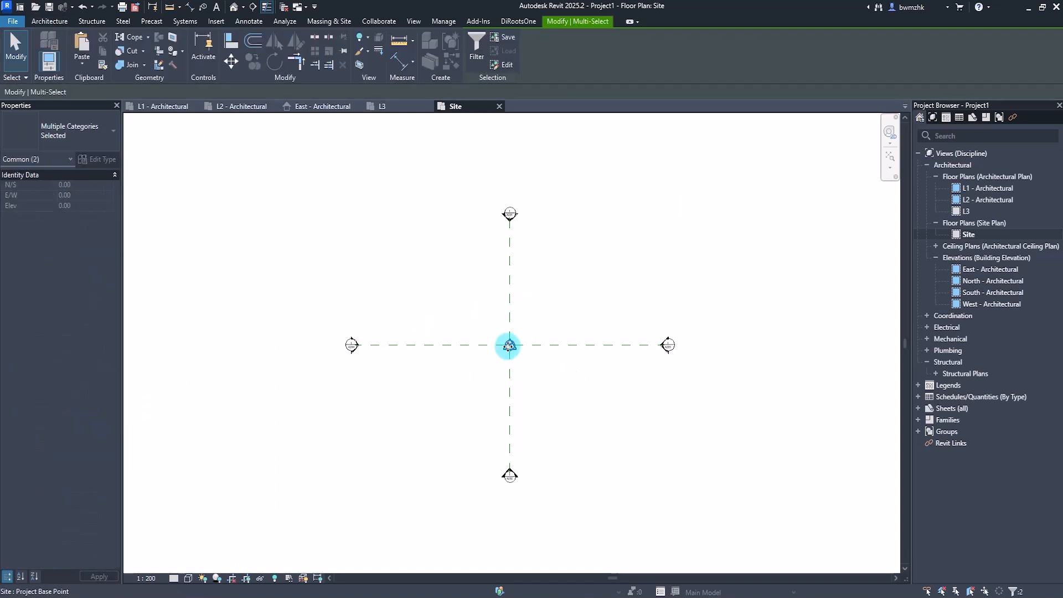
scroll(514, 356, up, 3)
scroll(512, 353, up, 1)
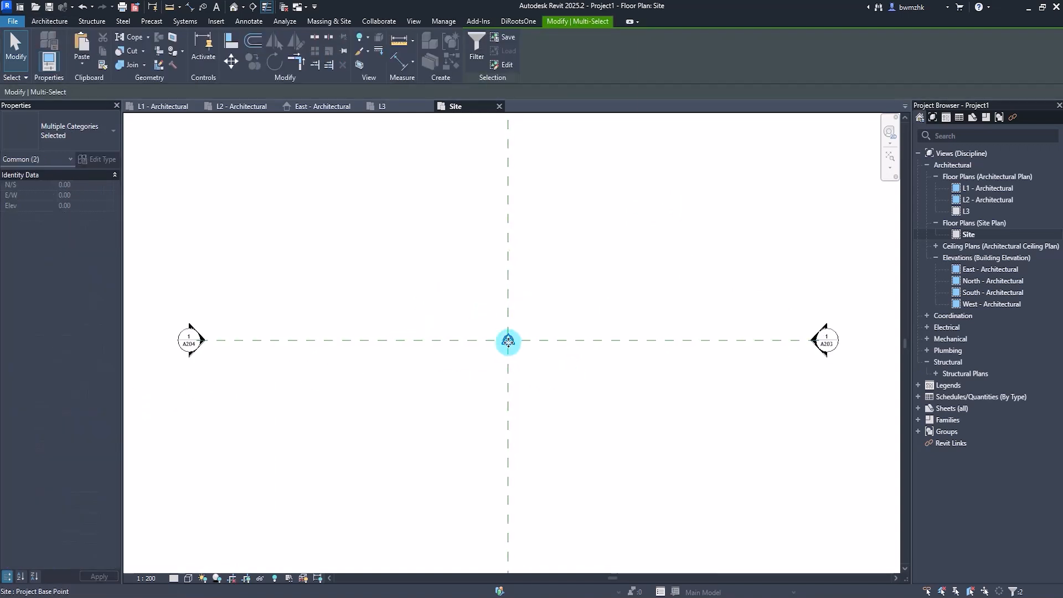
right_click(508, 341)
mouse_move(576, 100)
click(667, 99)
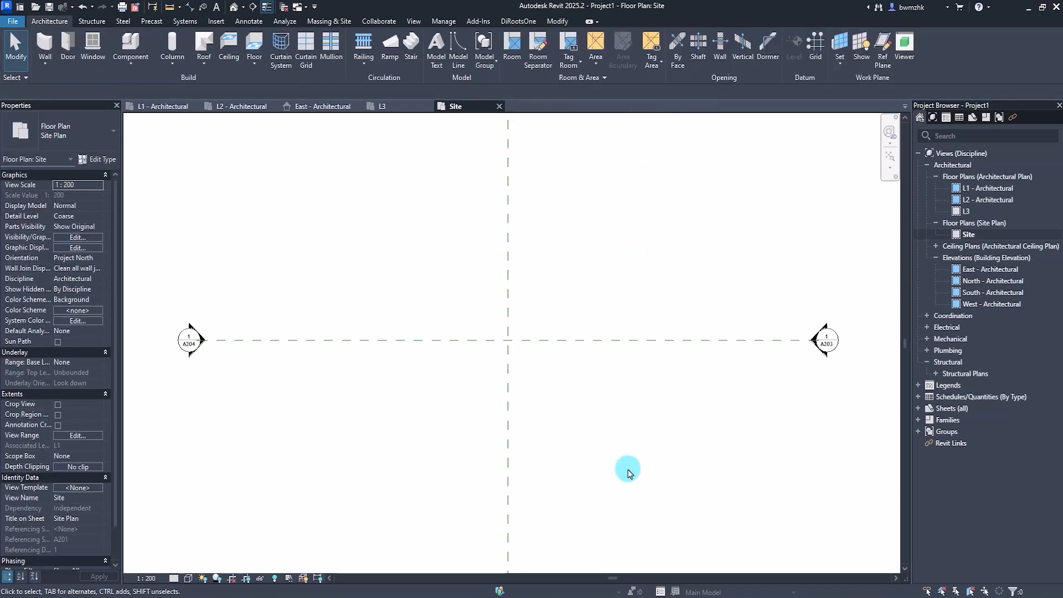
scroll(609, 449, down, 3)
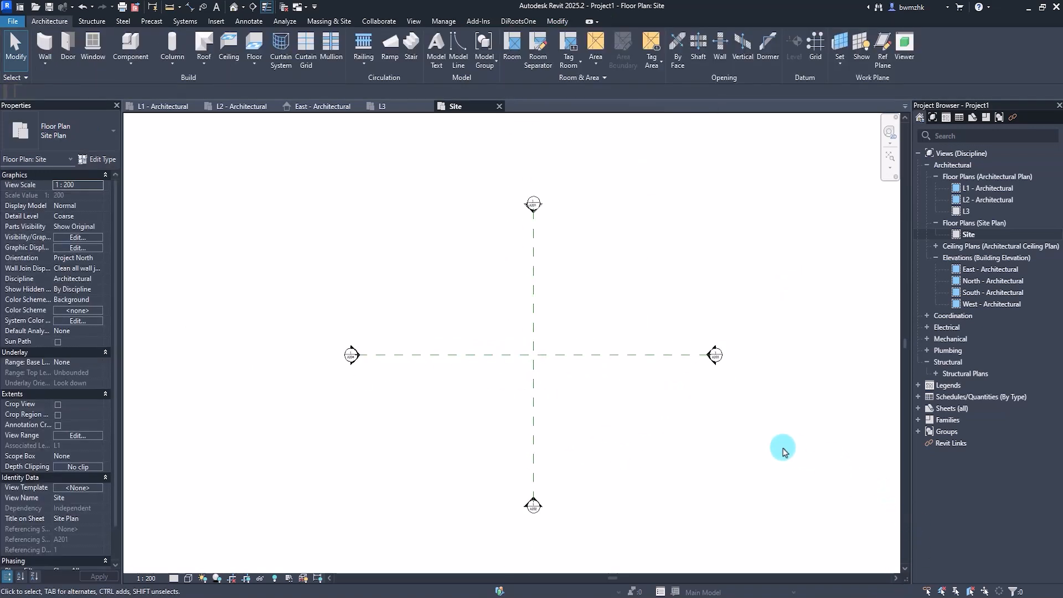
Step: Start a new in-place model in the Mass category, accepting the default name
click(132, 63)
click(147, 109)
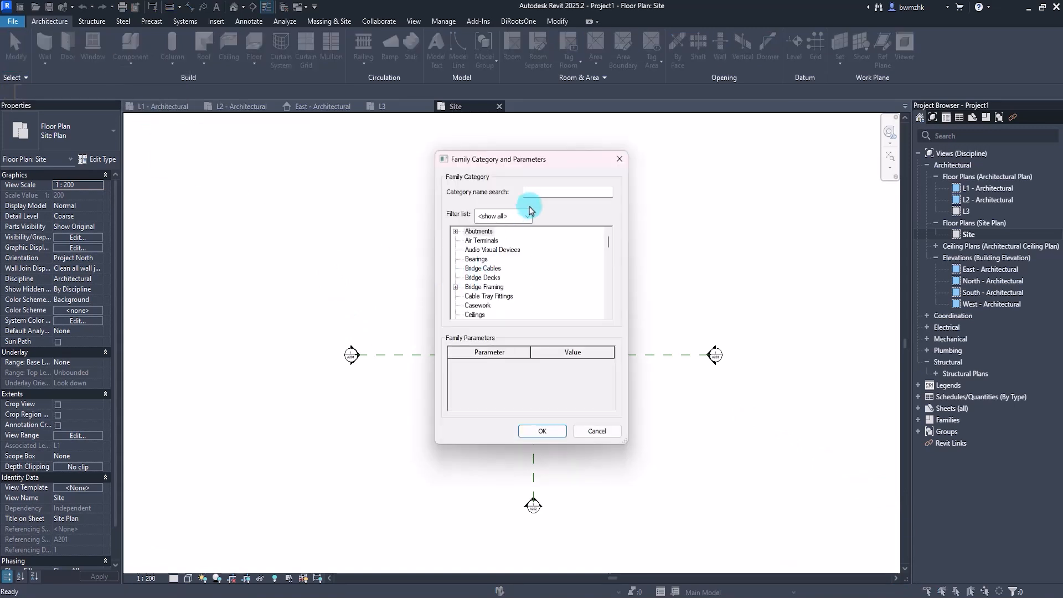
text(mass)
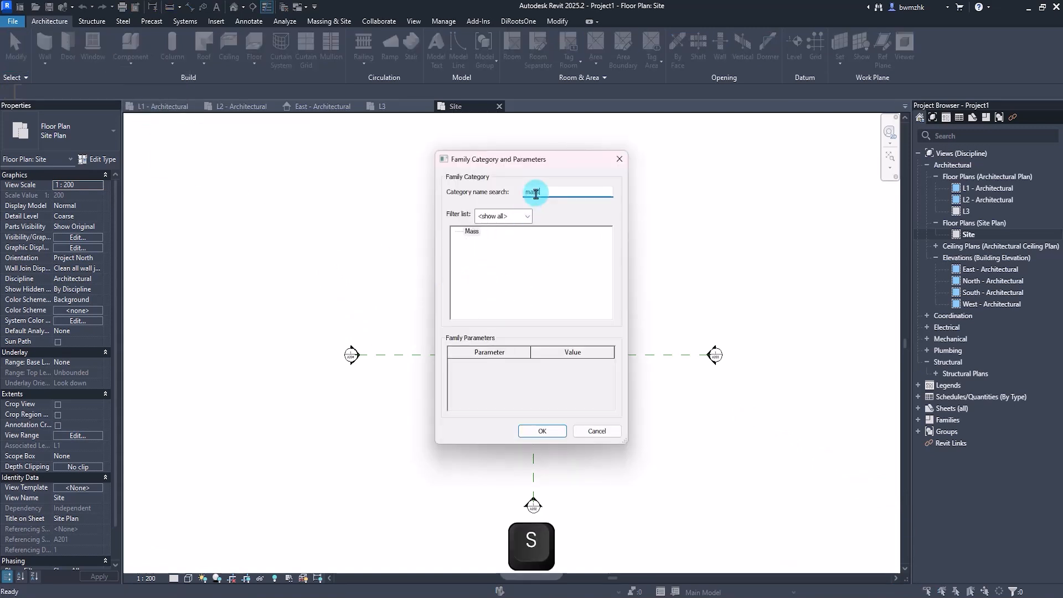
double_click(472, 231)
click(546, 269)
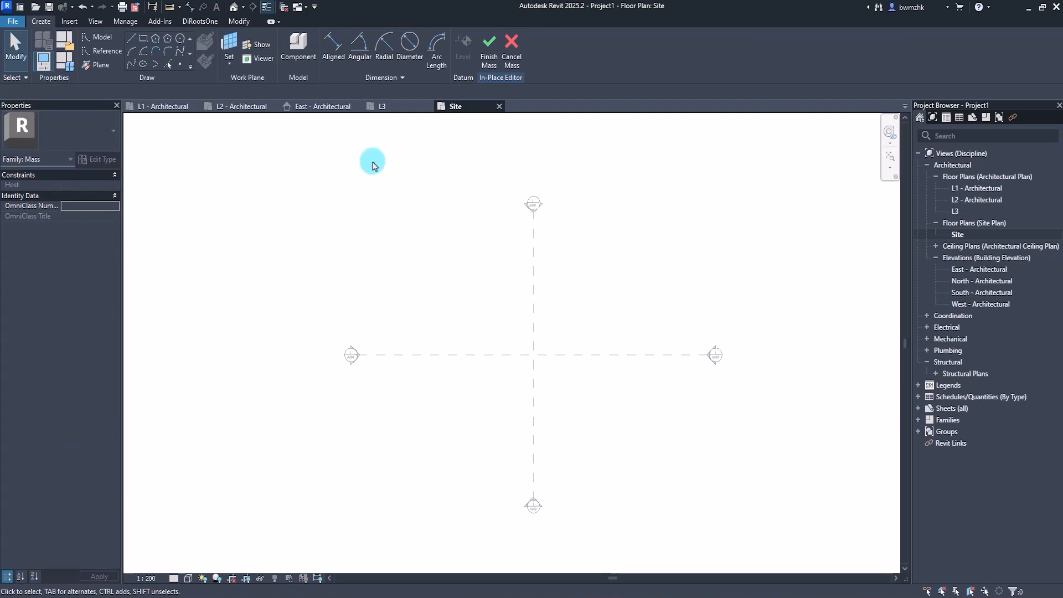
Step: In the East - Architectural elevation, draw three horizontal reference planes along levels L1, L2 and L3
click(321, 107)
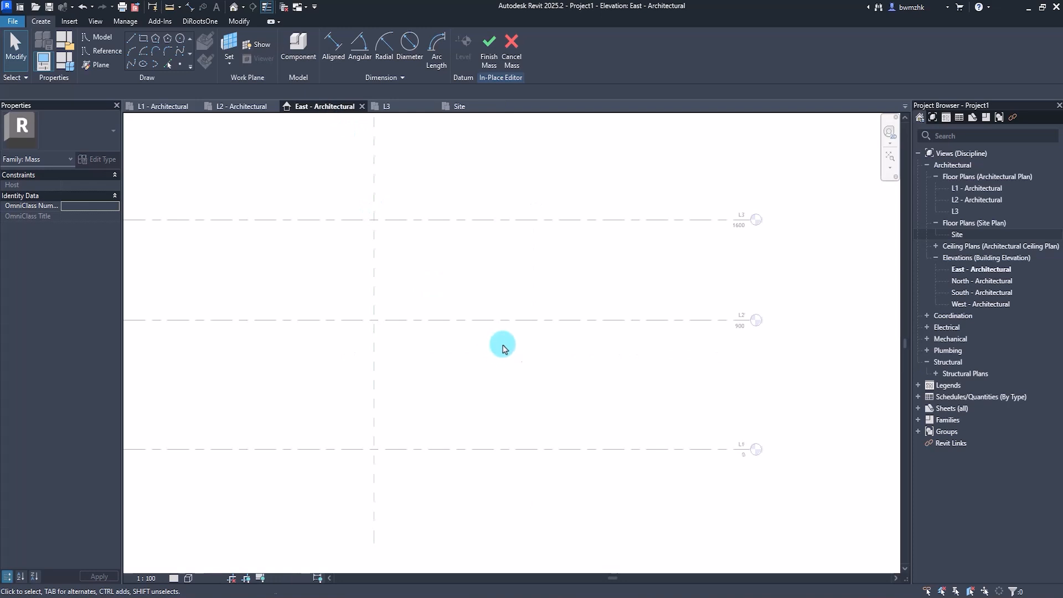
click(97, 65)
scroll(505, 423, down, 2)
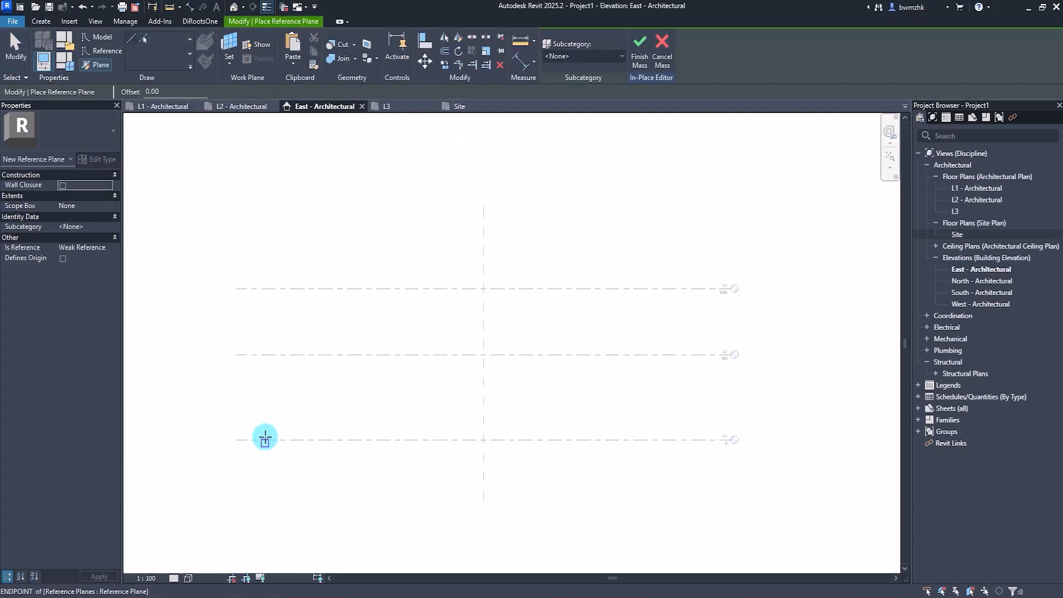
click(267, 437)
click(689, 439)
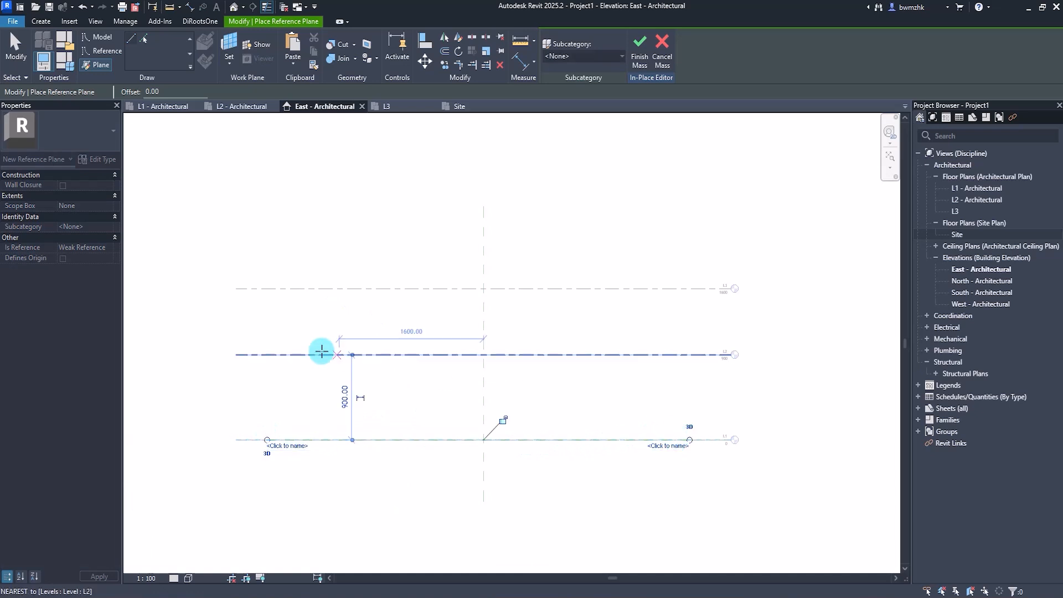
click(269, 355)
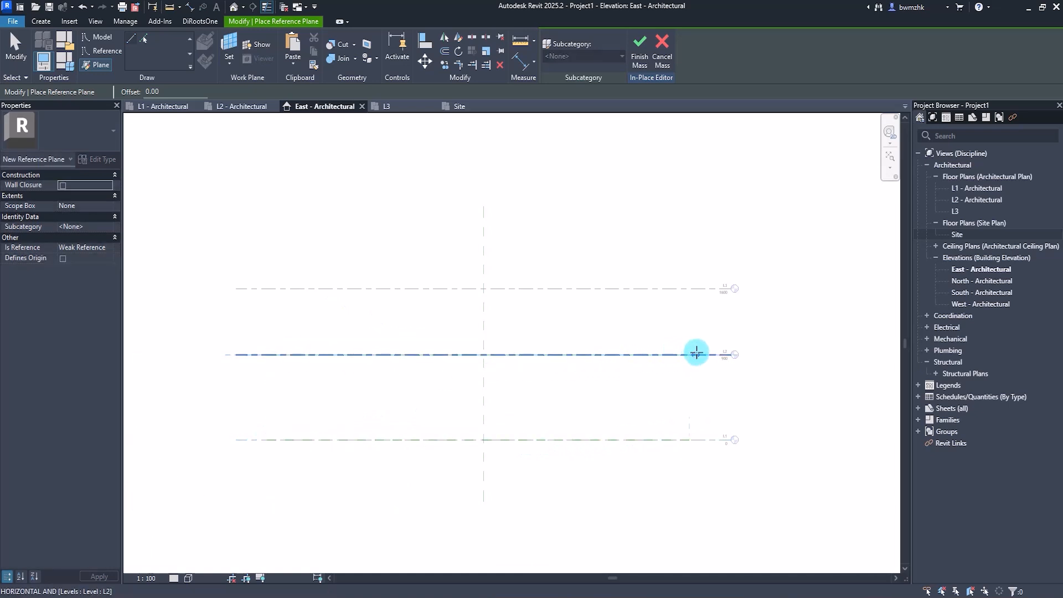
click(699, 355)
click(284, 289)
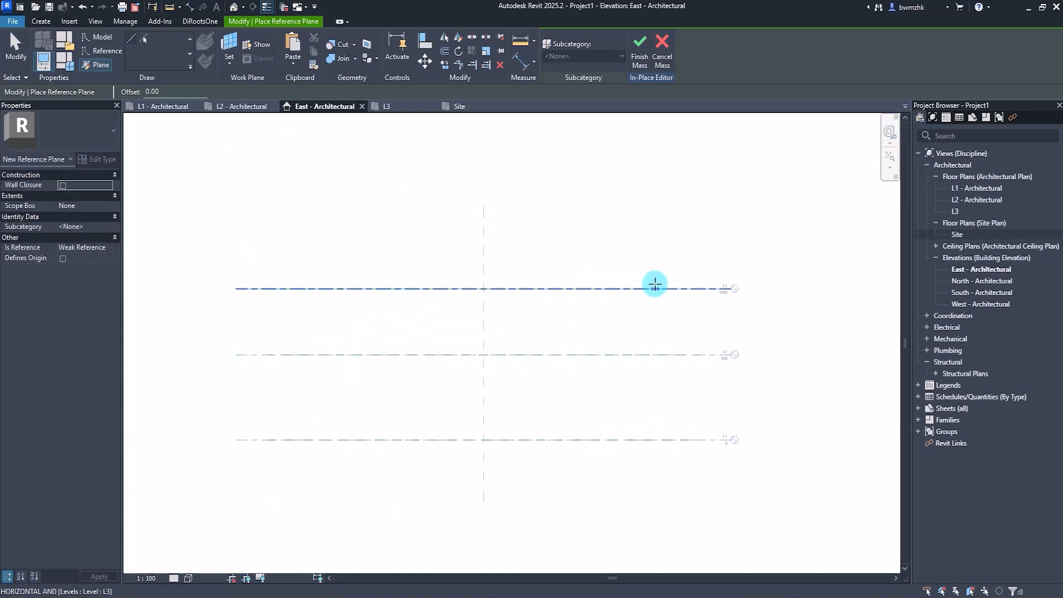
click(683, 288)
key(Escape)
key(Escape)
Step: Name the three horizontal reference planes 1, 2 and 3 from the lowest to the highest in the East elevation
click(681, 439)
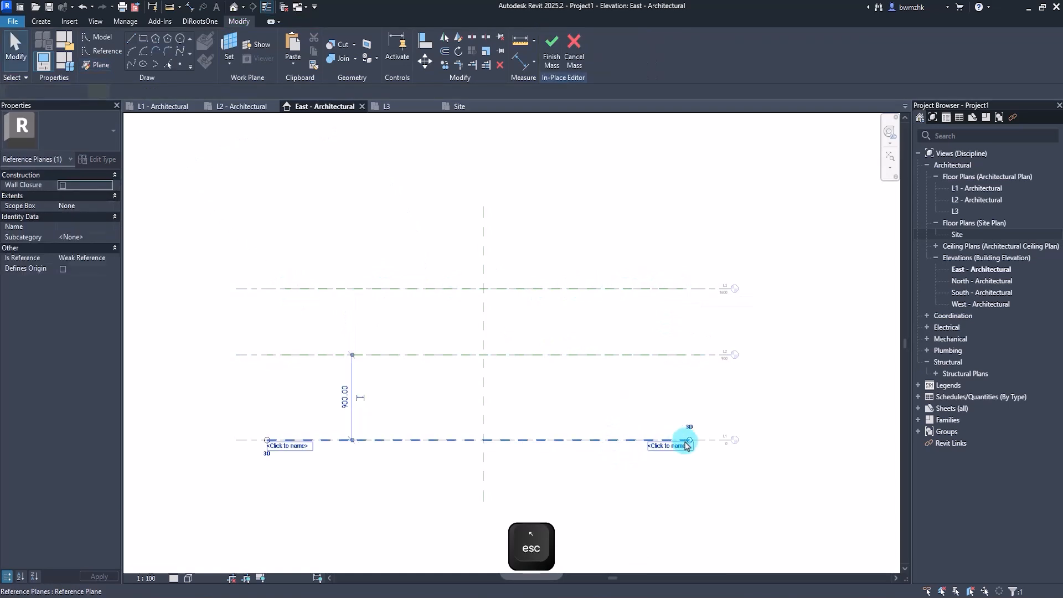
click(681, 447)
text(1)
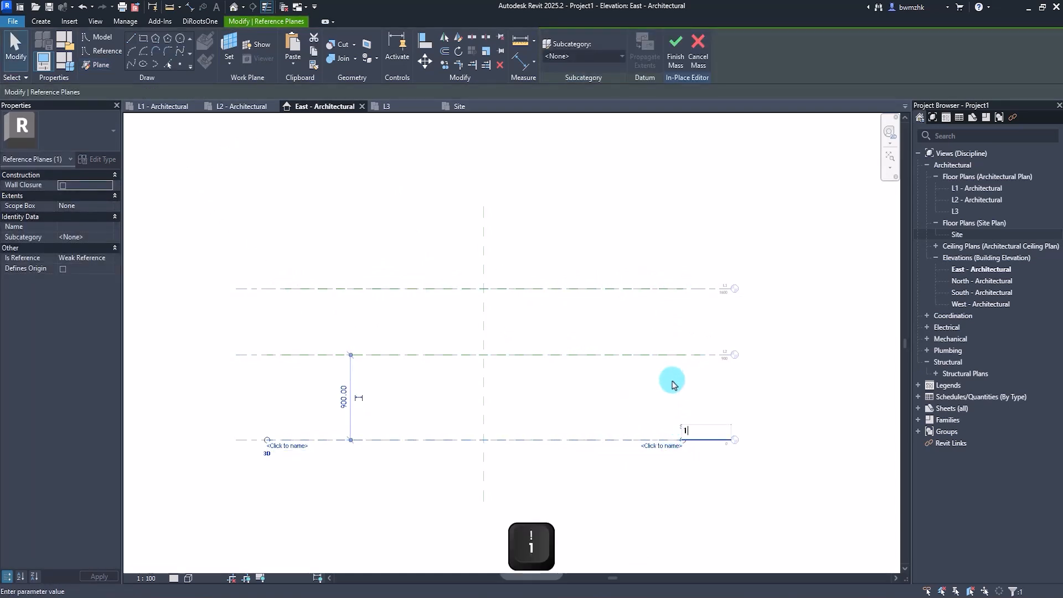
click(675, 354)
click(680, 361)
text(2)
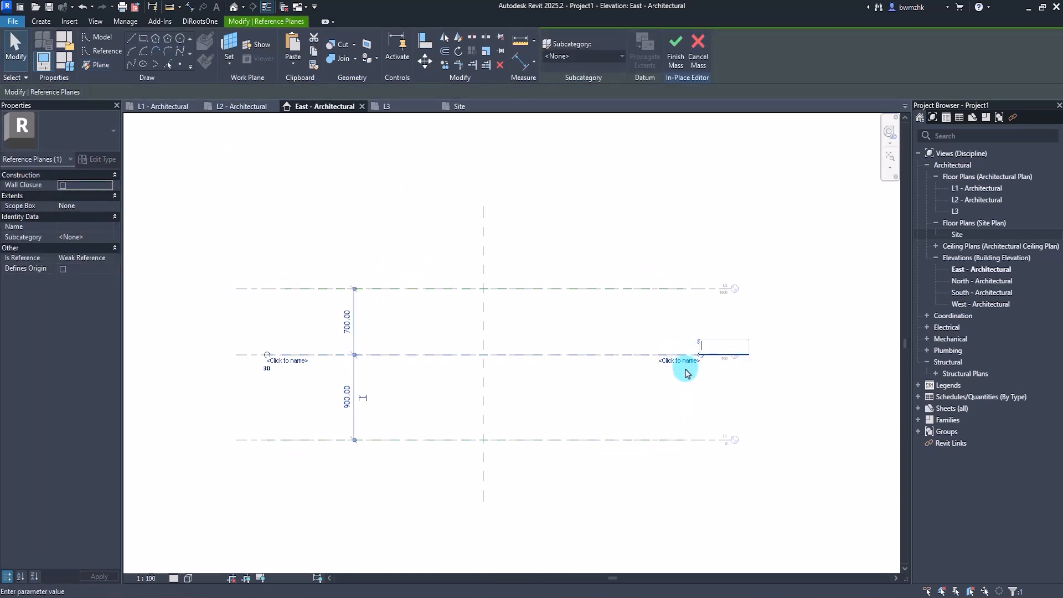
click(681, 289)
click(673, 294)
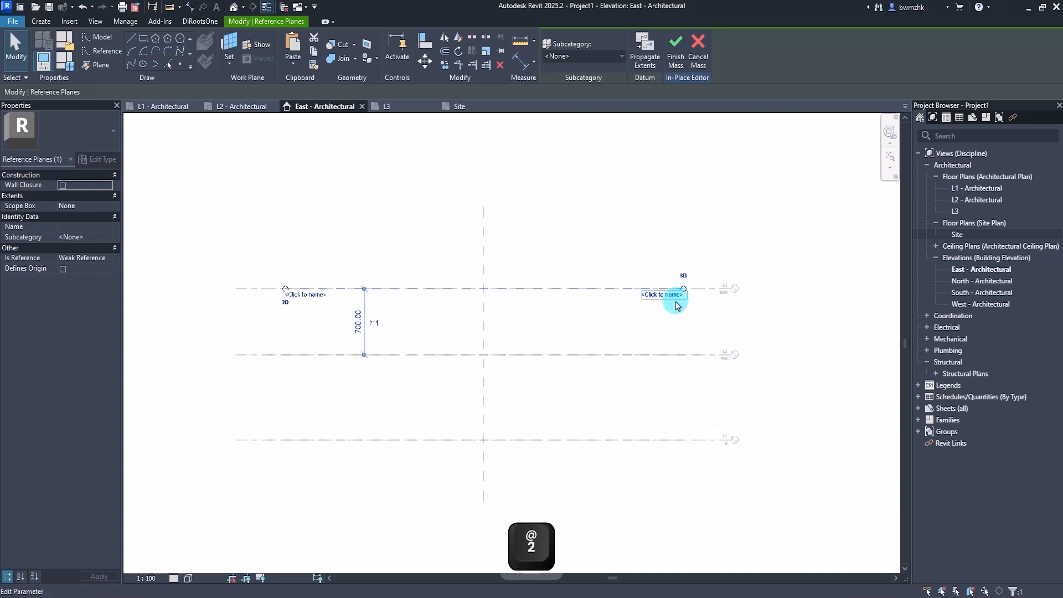
text(3)
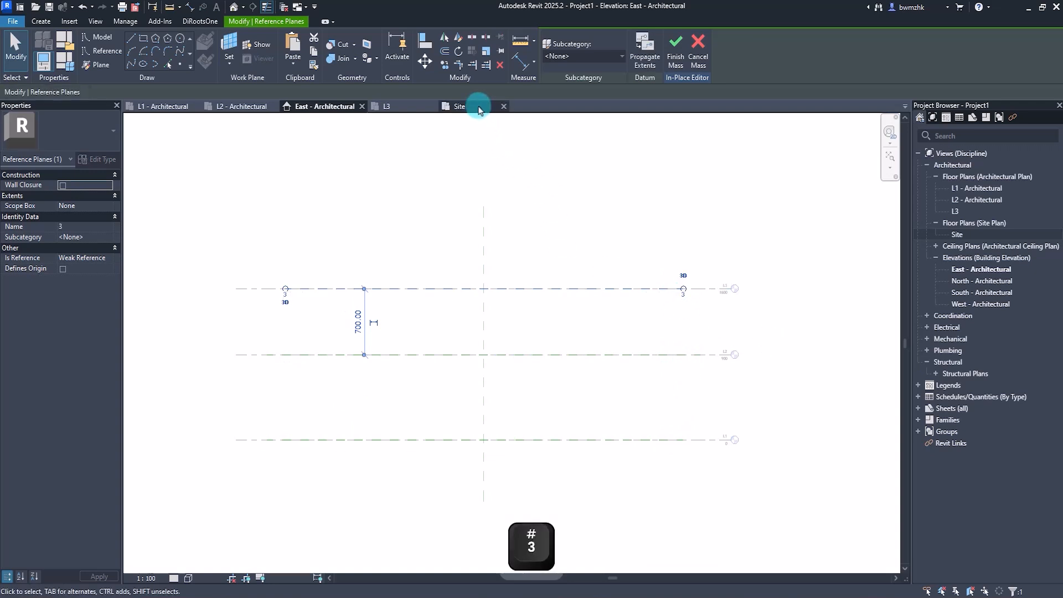
Step: Open the Site floor plan and study the petal shapes in the Dior Seoul reference photo
click(479, 106)
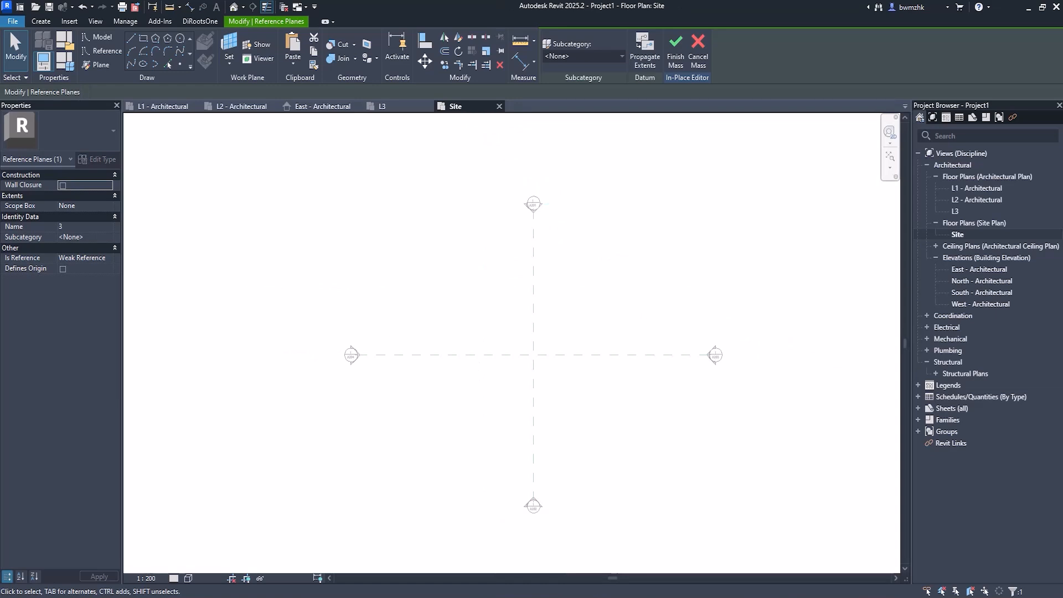
drag(1062, 182, 717, 128)
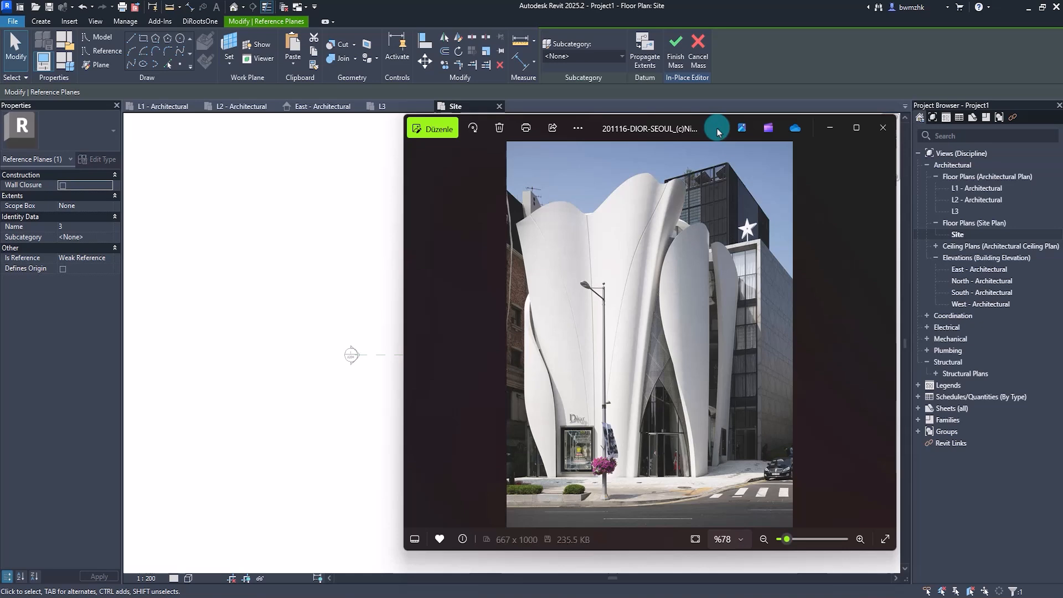
drag(671, 131, 1062, 201)
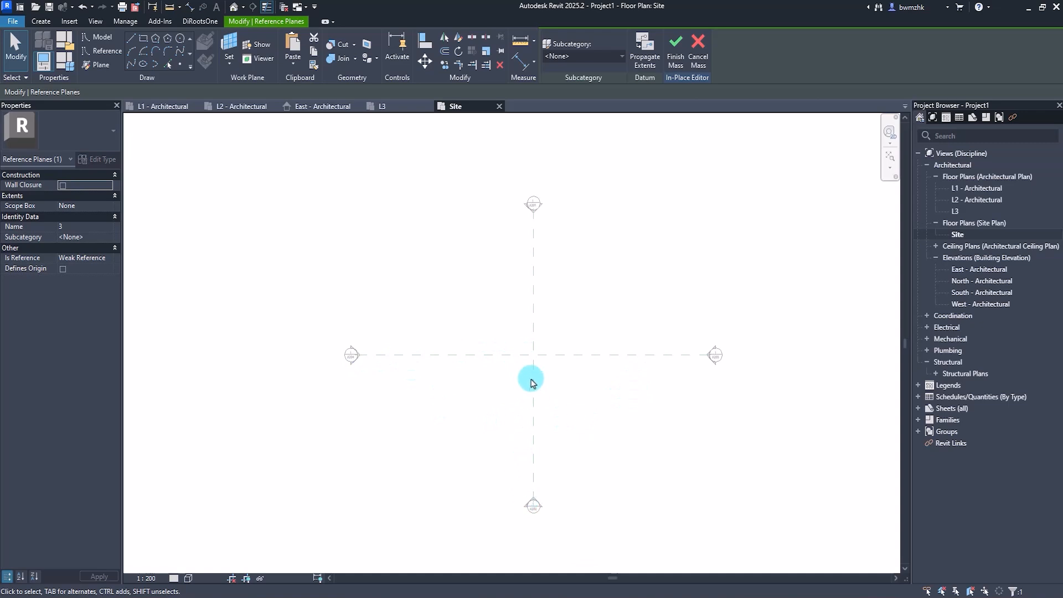
drag(1062, 62, 1062, 94)
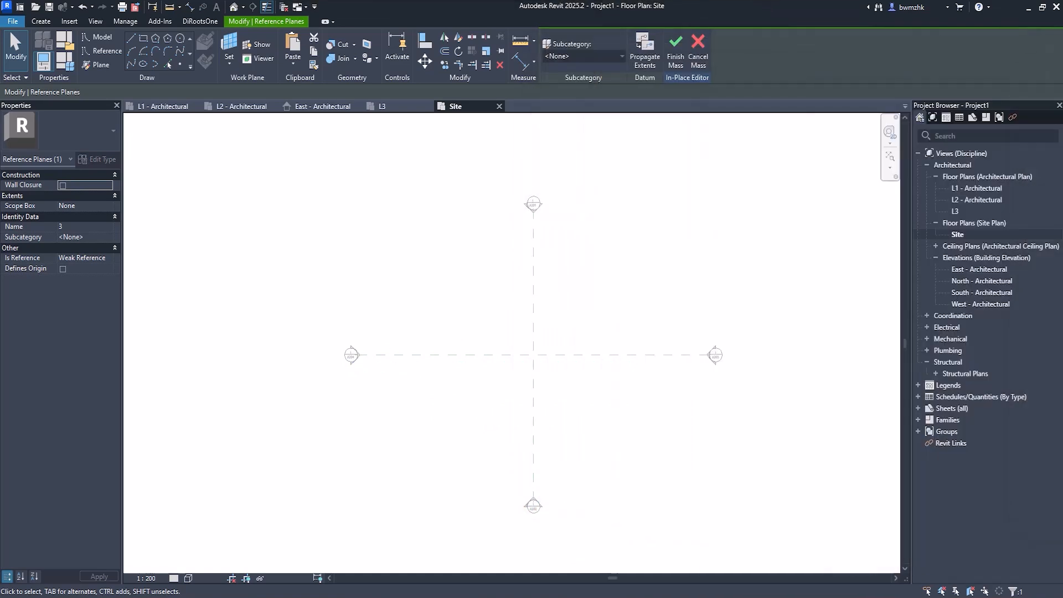
Step: Start a spline model line and set its work plane to Reference Plane : 1
click(131, 66)
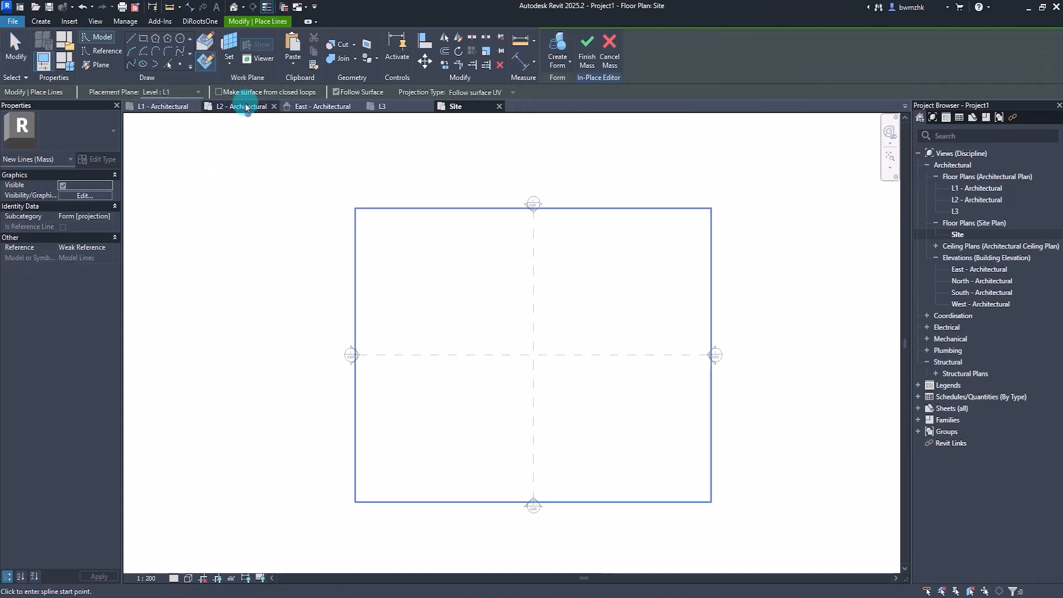
click(228, 58)
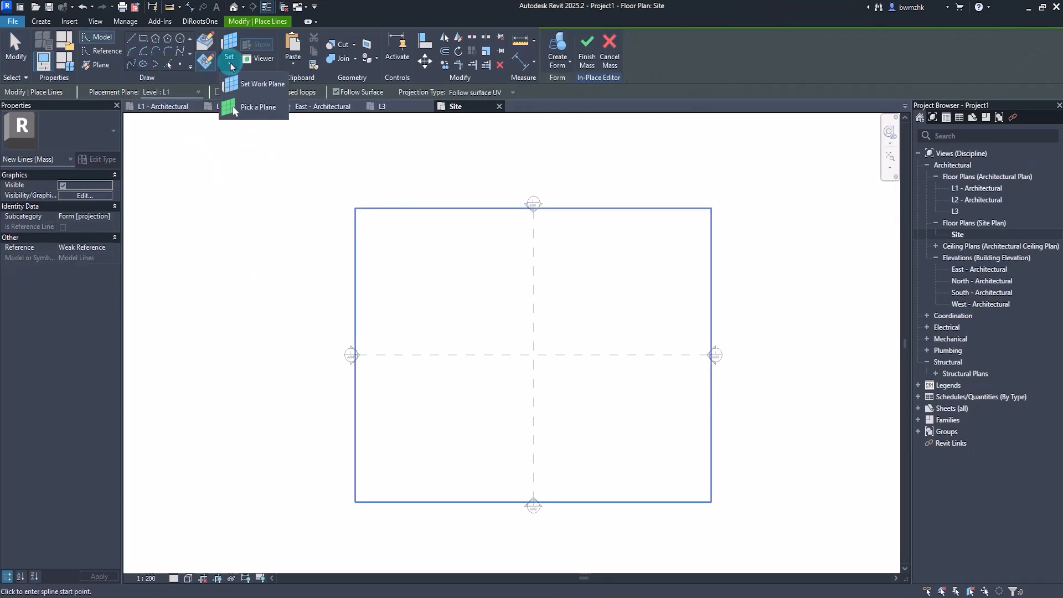
click(256, 96)
click(533, 308)
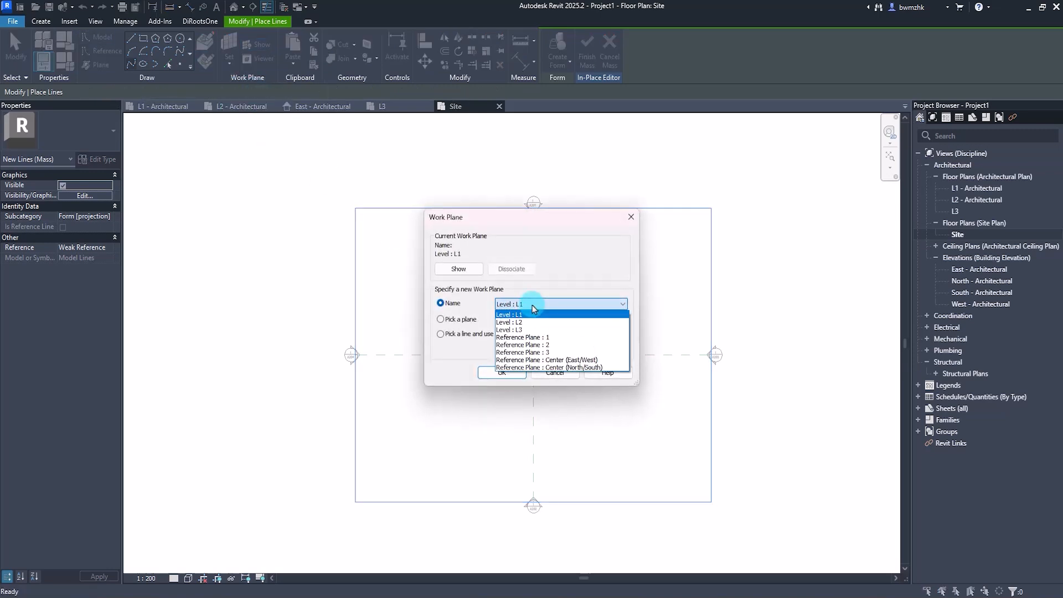
click(548, 338)
click(502, 372)
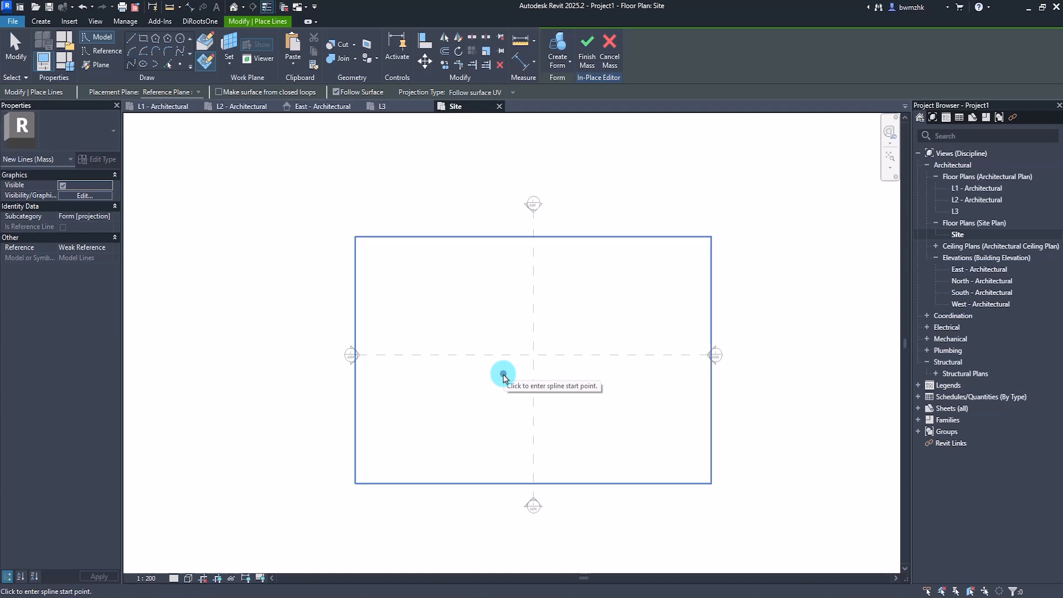
Step: Draw an S-shaped four-point spline about 2116 long, starting on the horizontal center plane beside the west elevation marker
drag(1062, 238, 691, 152)
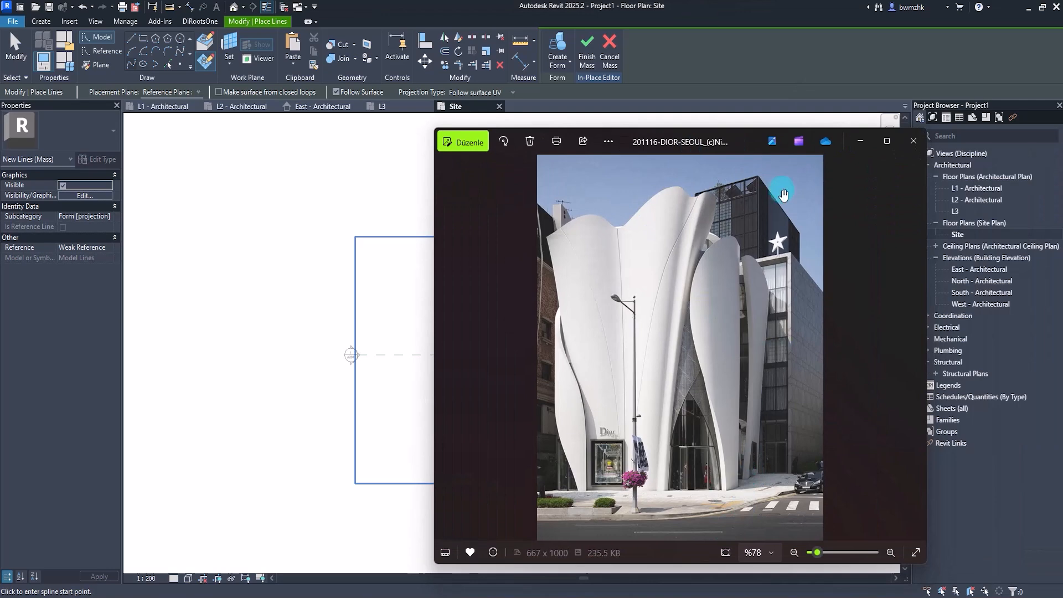
drag(681, 140, 1062, 163)
scroll(390, 361, up, 3)
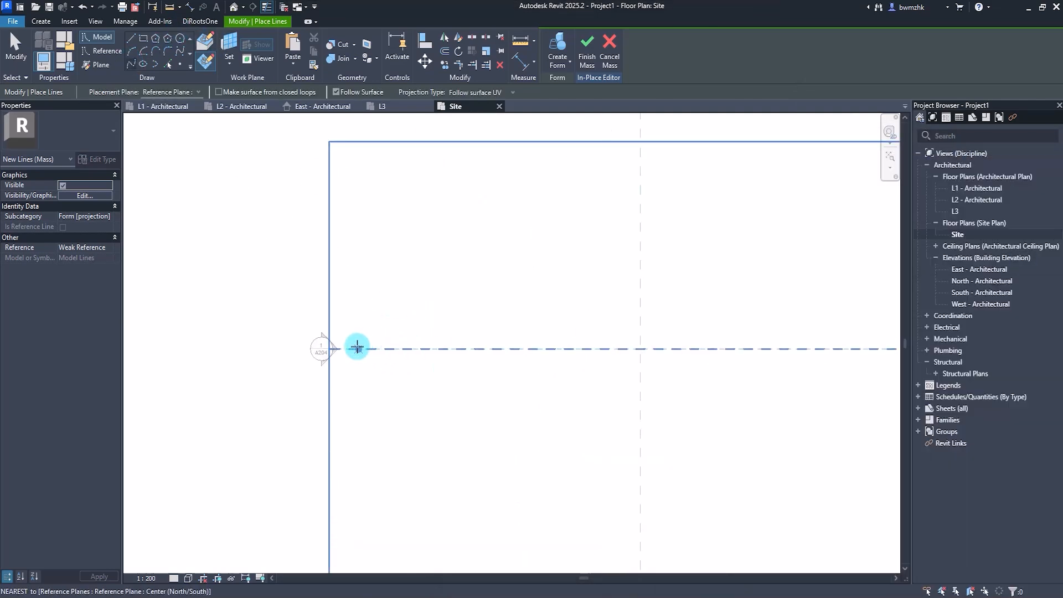
click(349, 349)
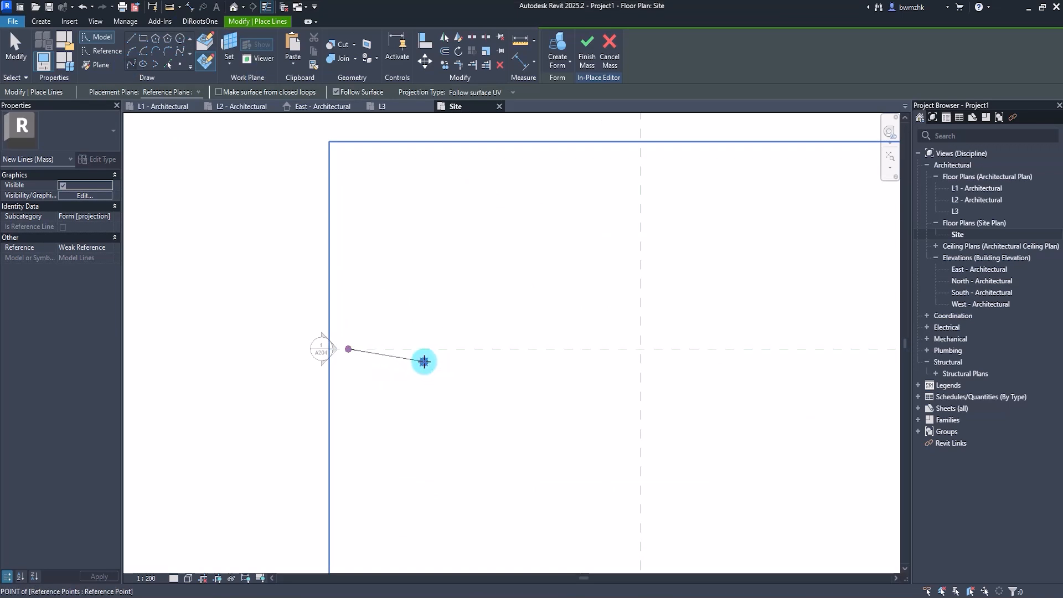
click(424, 362)
scroll(491, 346, up, 1)
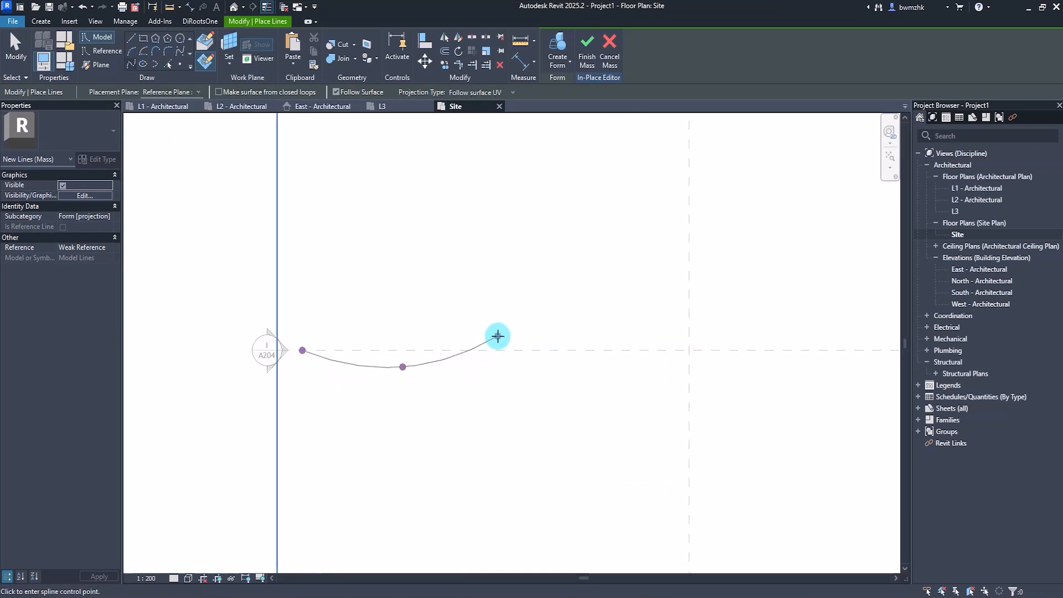
click(498, 335)
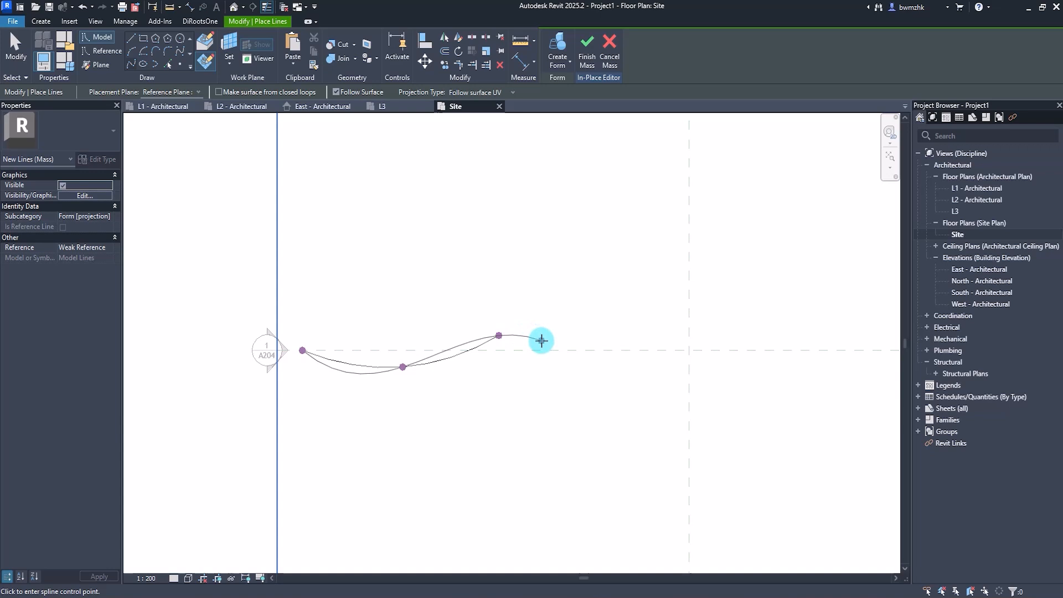
click(541, 340)
key(Escape)
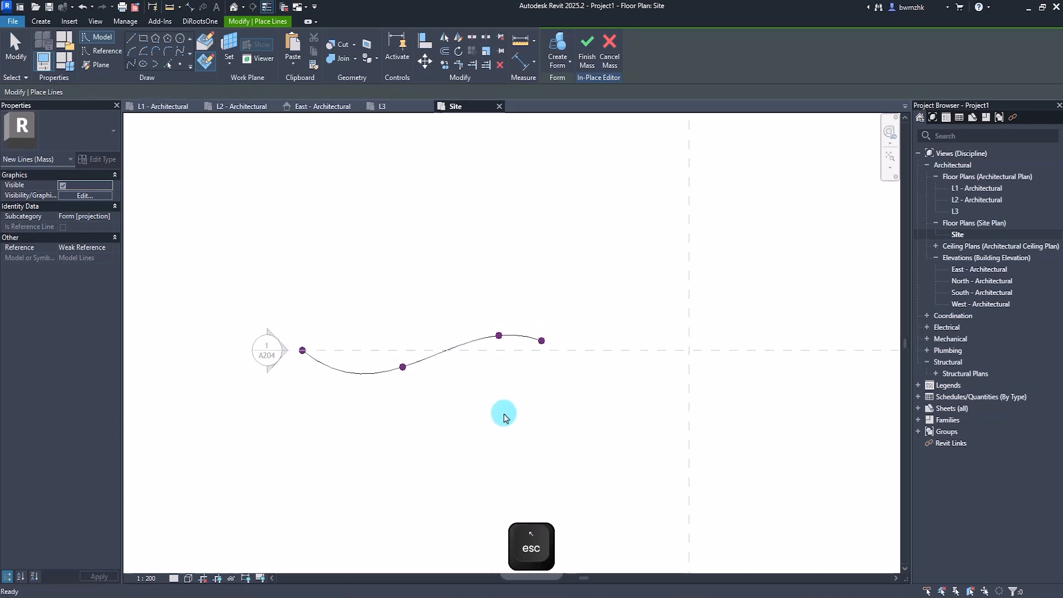
key(Escape)
click(385, 375)
Step: Open the default 3D view, place it side by side with the Site plan and orbit to see the spline from above
scroll(492, 365, down, 2)
middle_drag(513, 389, 391, 334)
click(234, 6)
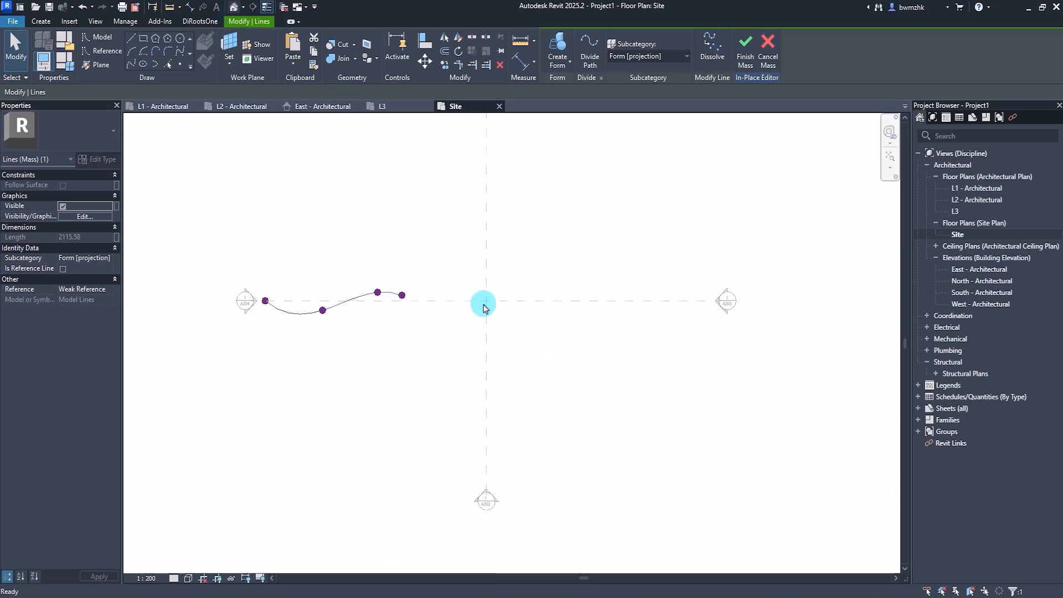
drag(525, 105, 906, 349)
scroll(784, 385, down, 3)
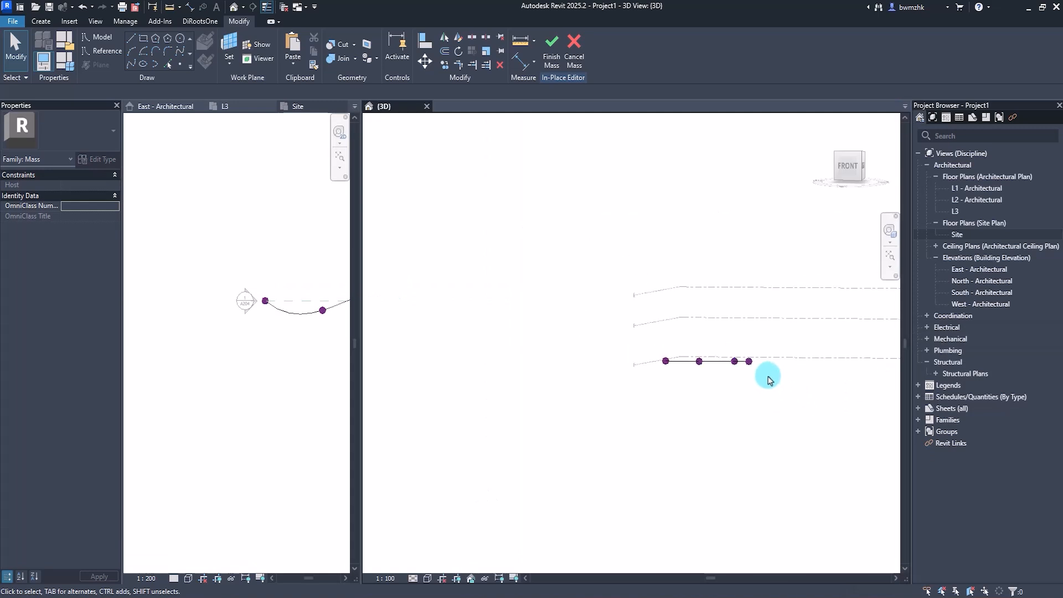
middle_drag(768, 391, 736, 367)
scroll(242, 397, down, 3)
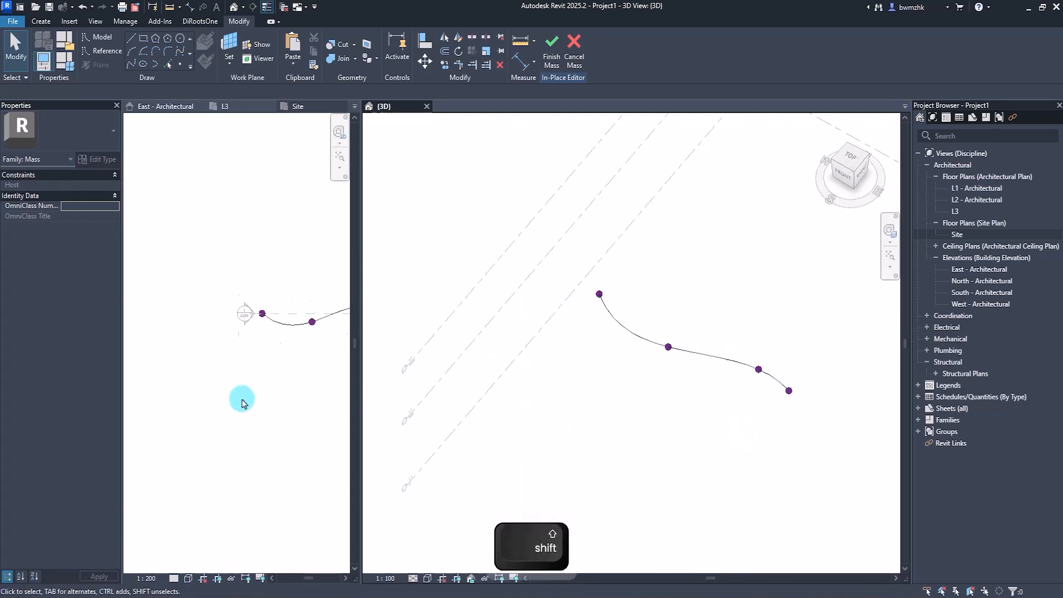
drag(363, 395, 587, 394)
shift+middle_drag(727, 412, 767, 403)
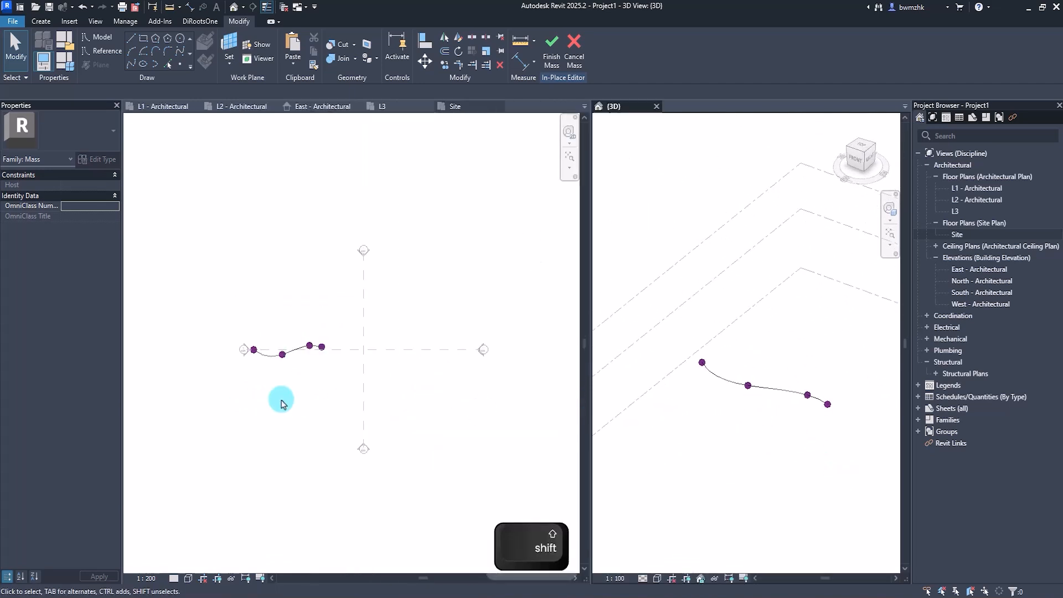
scroll(260, 359, up, 3)
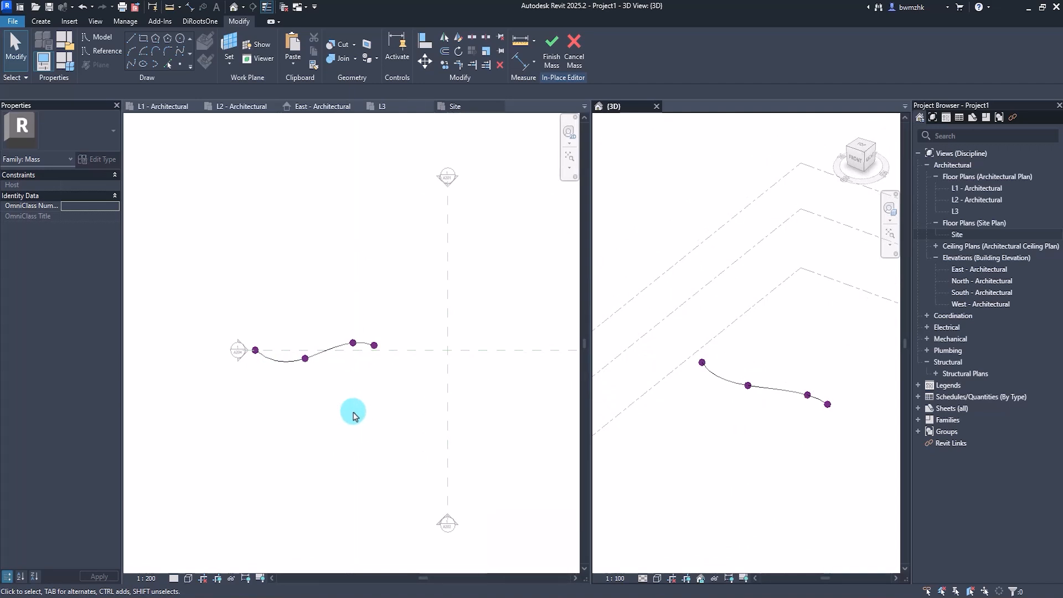
Step: Start another model spline in the Site plan and set its work plane to Reference Plane : 2
click(357, 430)
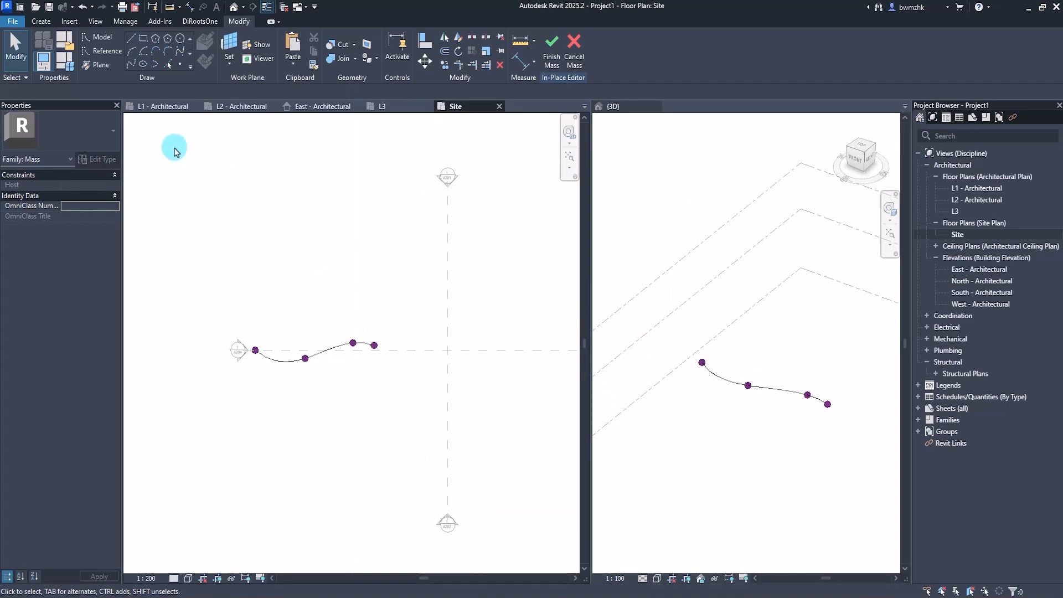
click(108, 38)
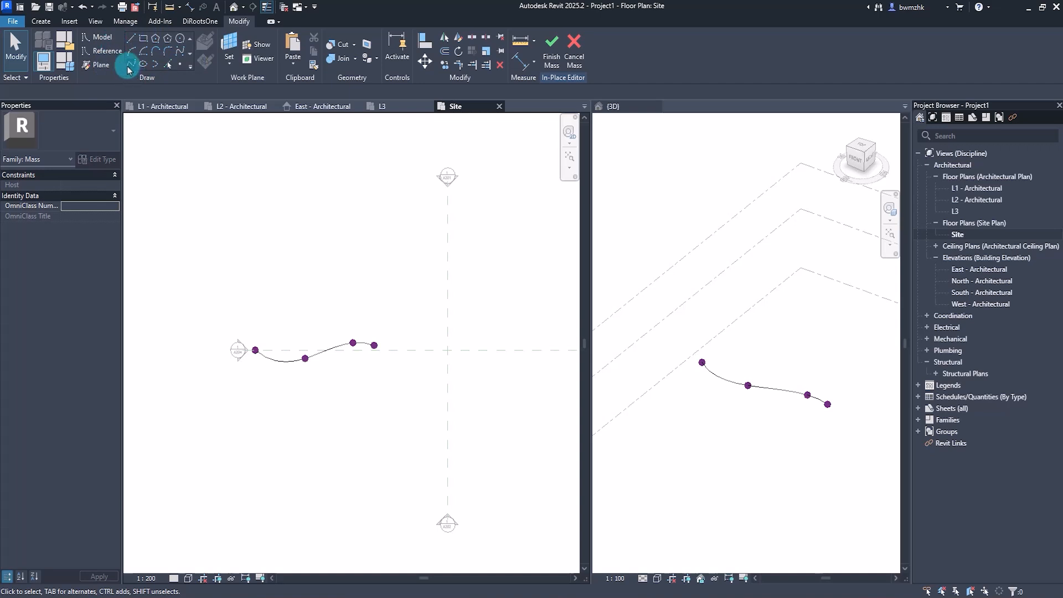
click(229, 53)
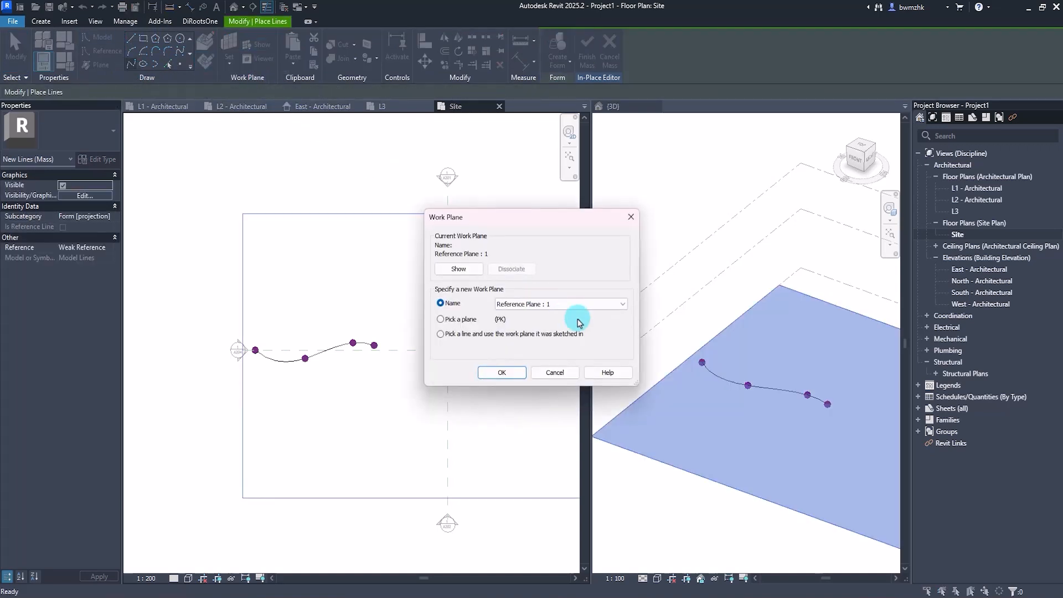
click(554, 304)
click(523, 344)
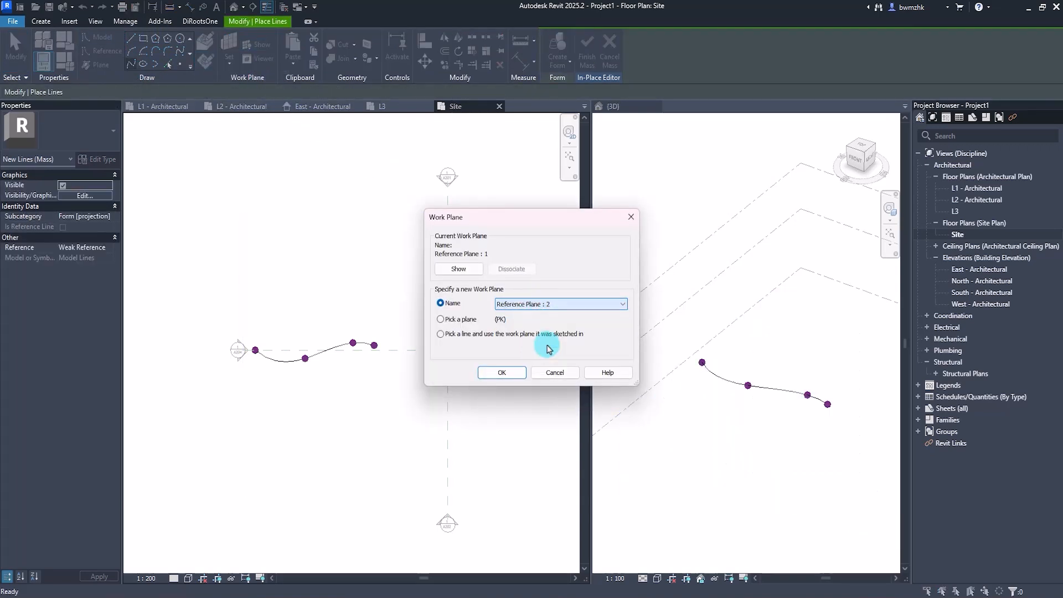
click(502, 373)
Step: Draw a three-point spline arching north over the first curve, with both ends on the horizontal center plane slightly inside the first spline's ends
scroll(288, 355, up, 3)
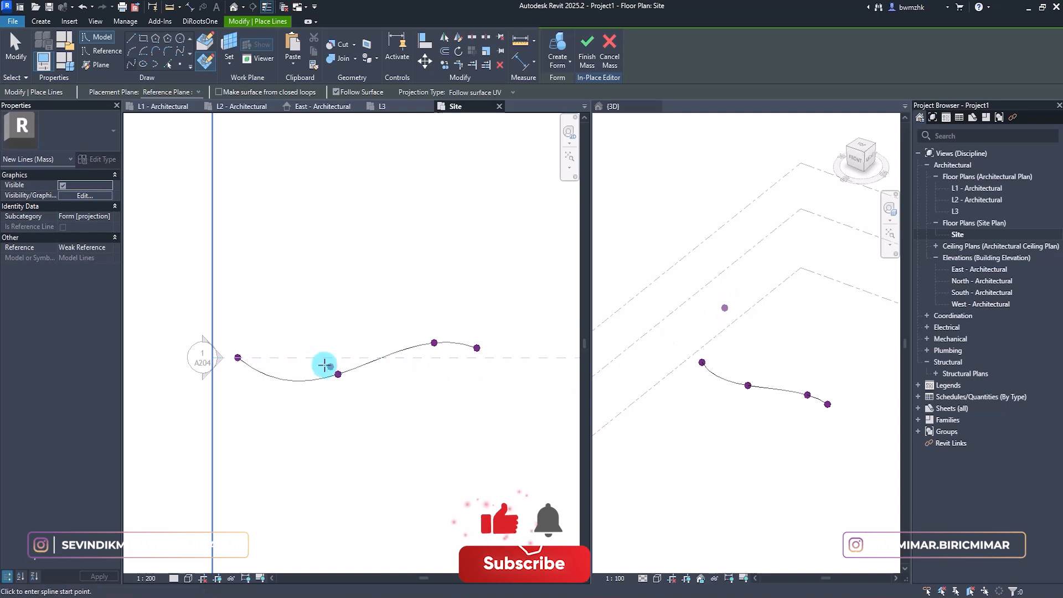
scroll(262, 359, up, 1)
click(258, 357)
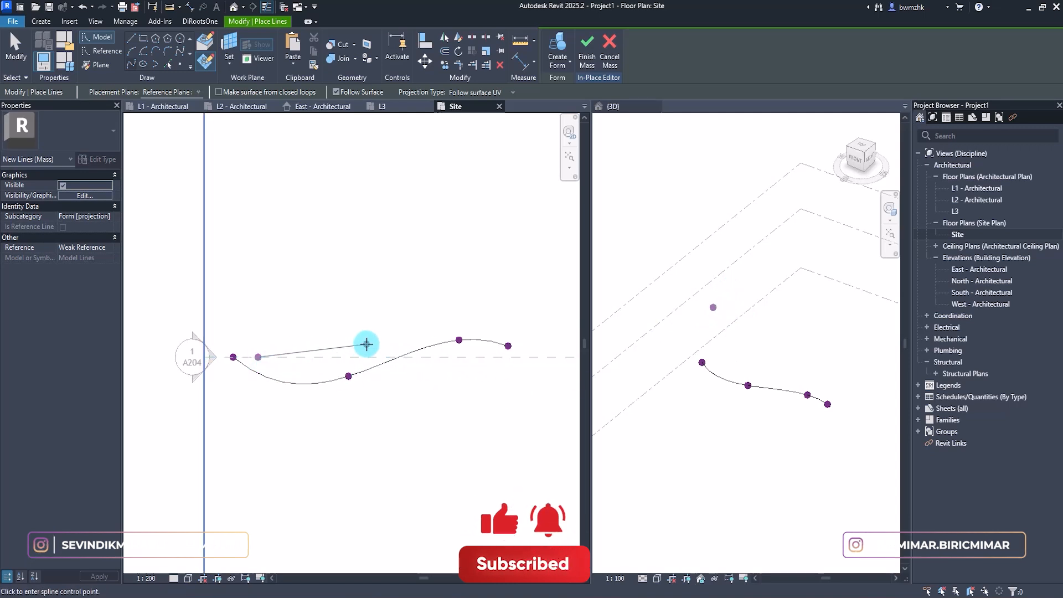
click(379, 343)
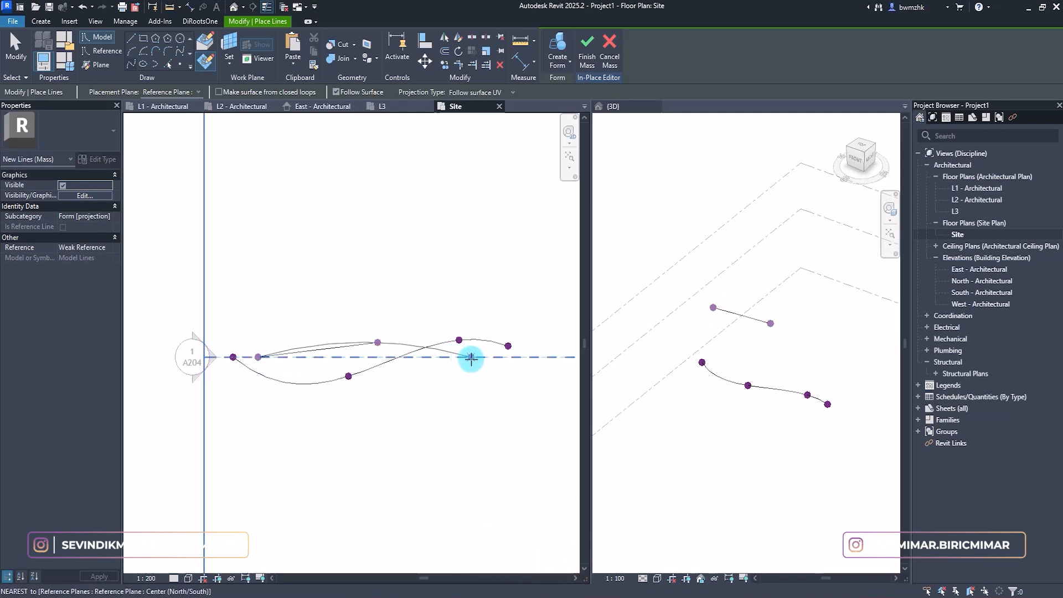
click(473, 358)
key(Escape)
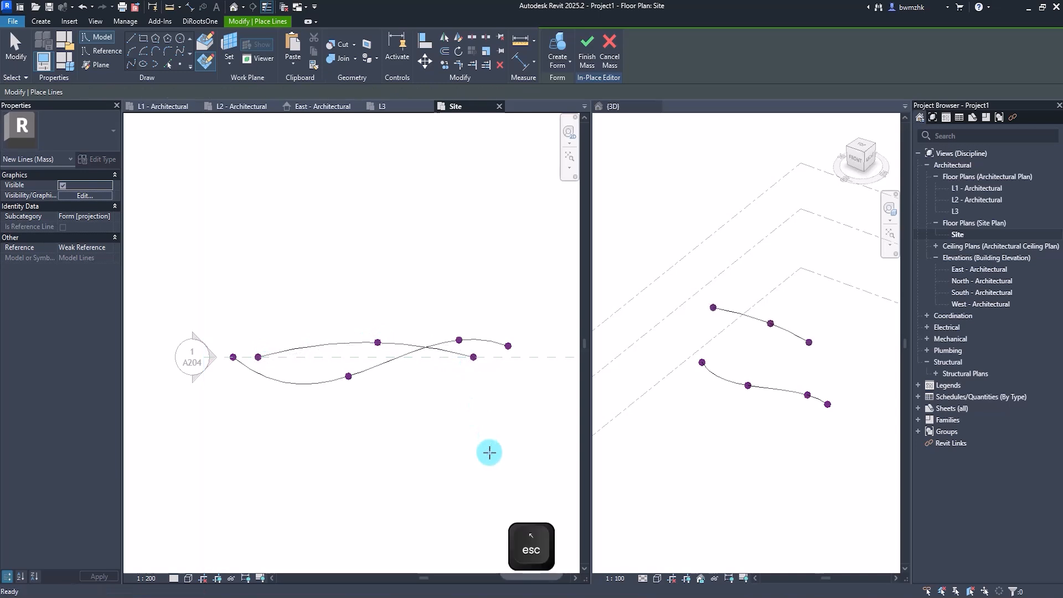
key(Escape)
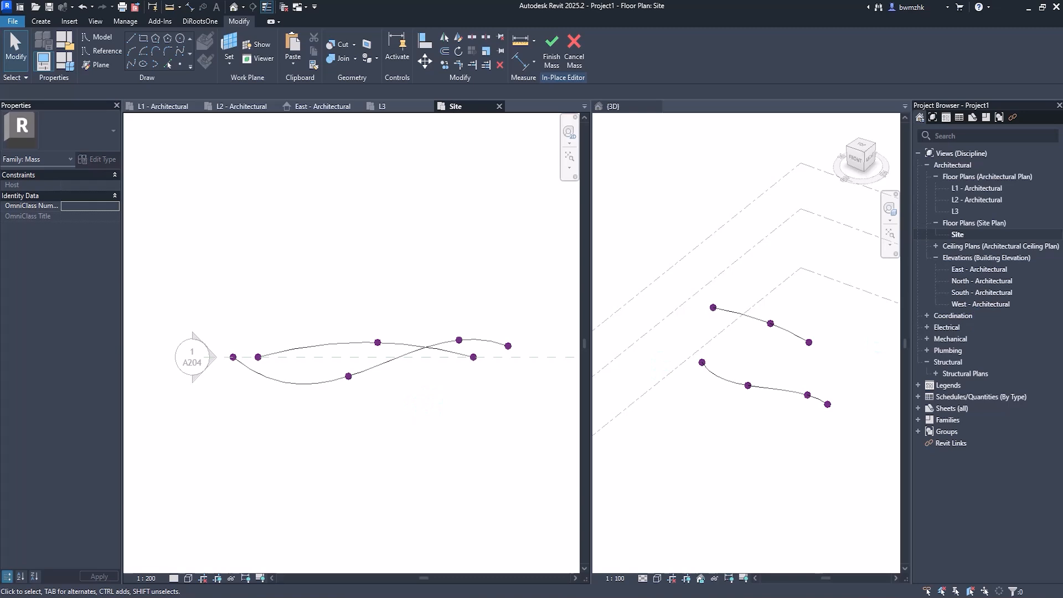
Step: Compare the drawn curves with the upper part of the petals in the Dior Seoul reference photo
drag(1062, 113, 626, 111)
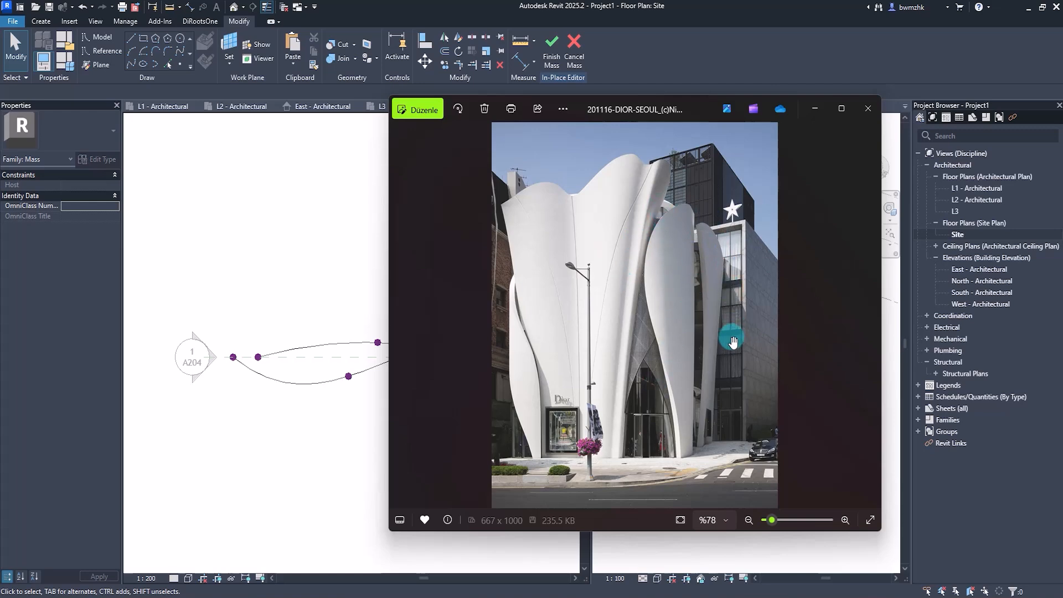
drag(671, 111, 1062, 161)
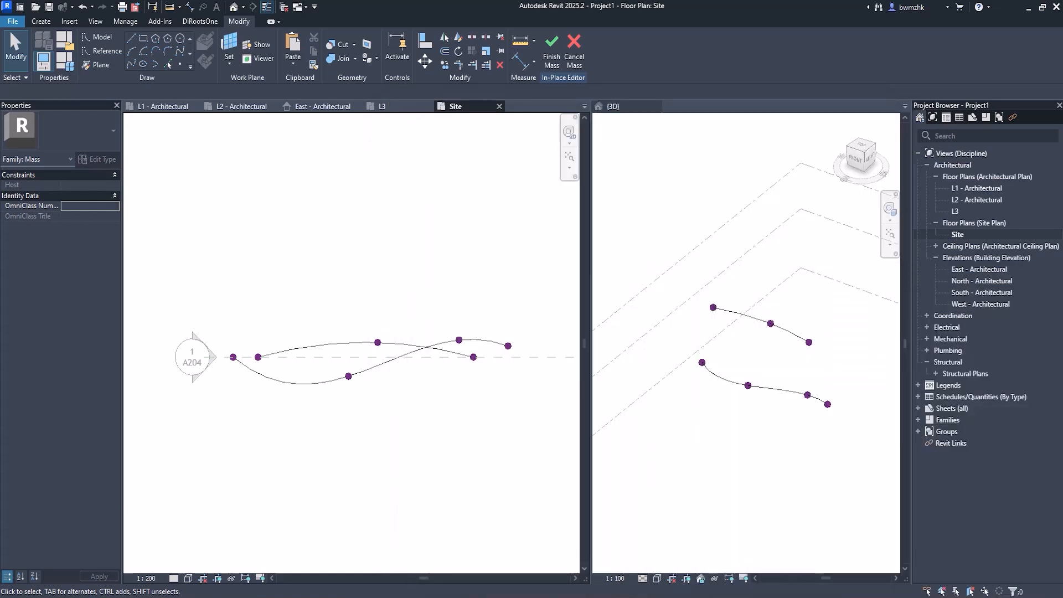
Step: Start another model spline in the Site plan and set its work plane to Reference Plane : 3
click(131, 64)
click(229, 65)
click(252, 84)
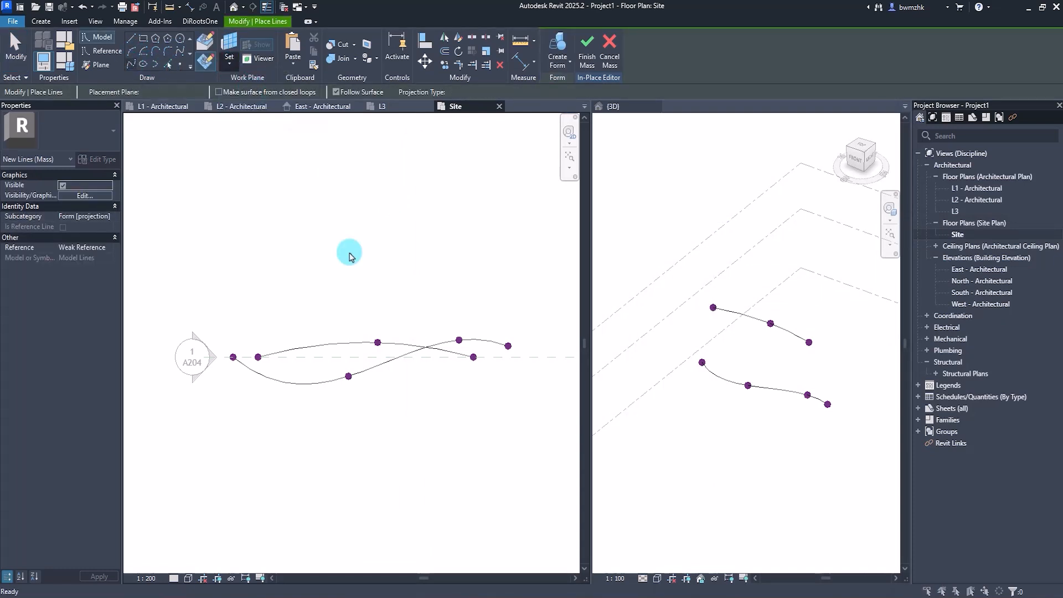
click(584, 303)
click(560, 339)
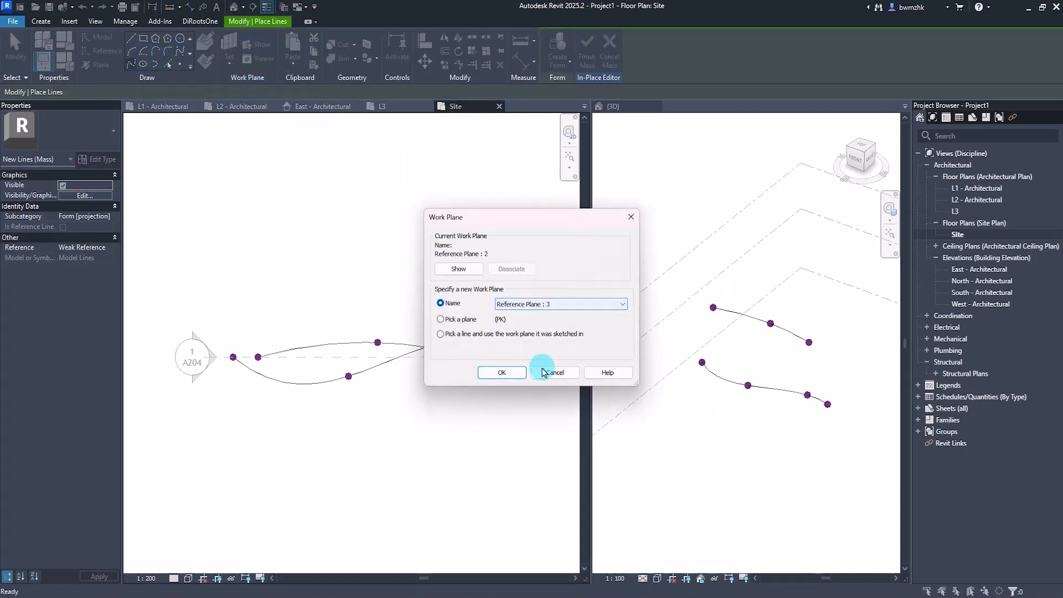
click(502, 372)
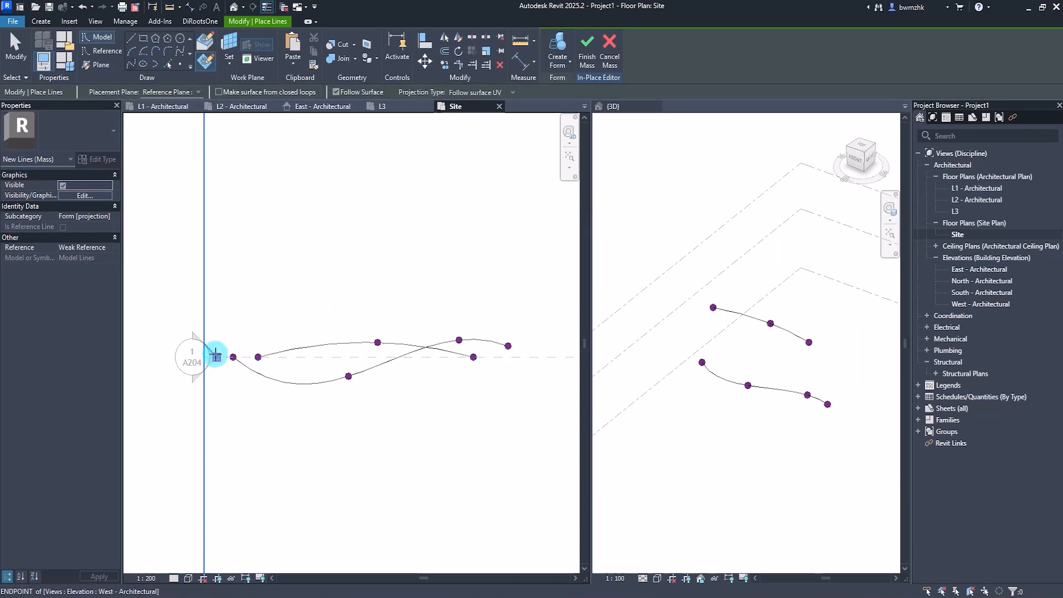
Step: Draw a three-point spline arching slightly north, its ends on the horizontal center plane beyond the other curves' ends, and check the profiles in the East elevation
click(215, 356)
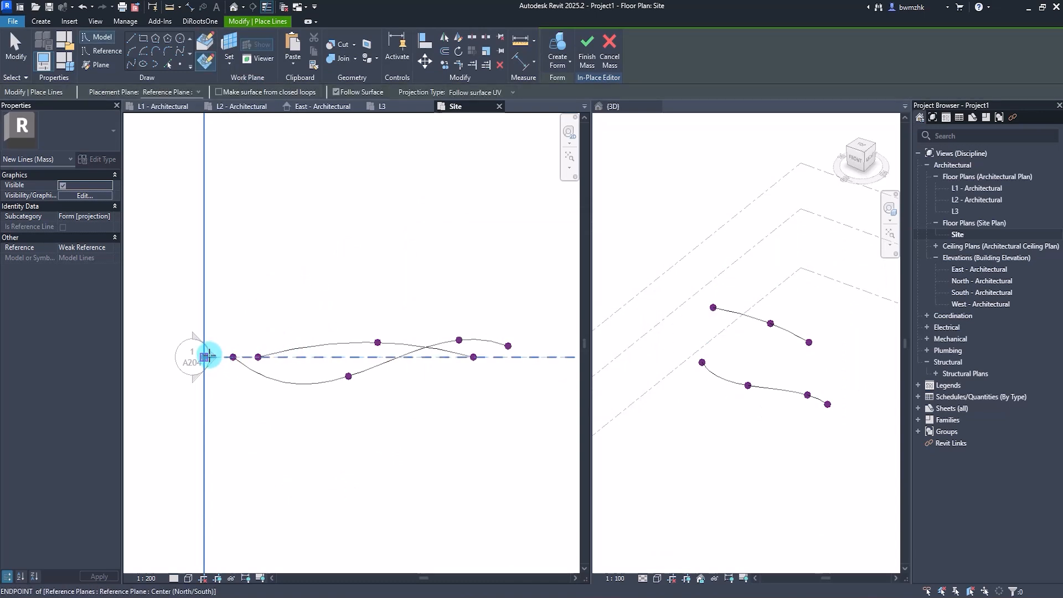
scroll(372, 332, up, 1)
click(378, 336)
middle_drag(499, 354, 365, 329)
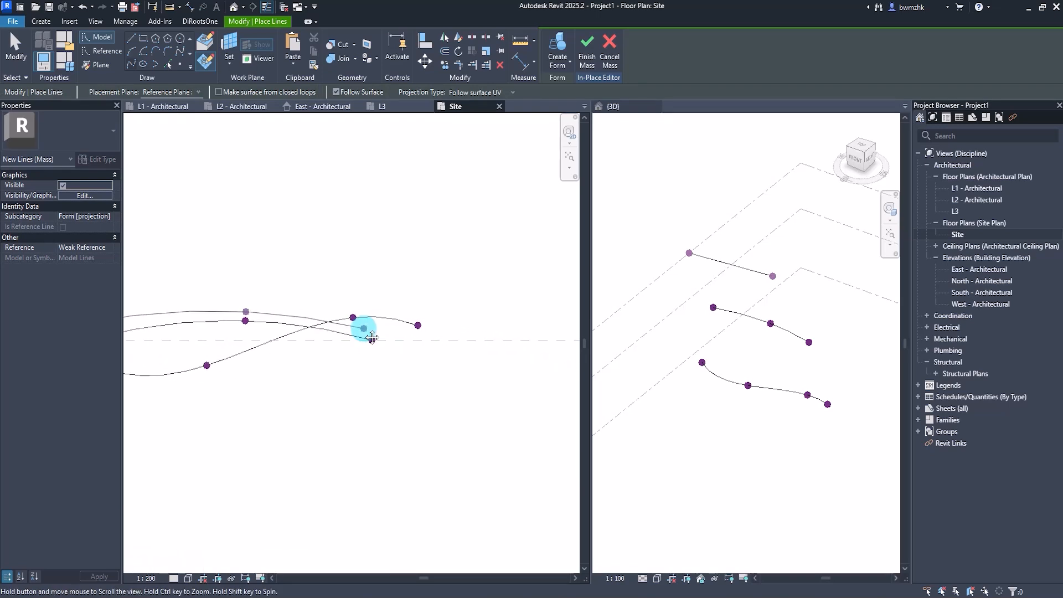
click(479, 340)
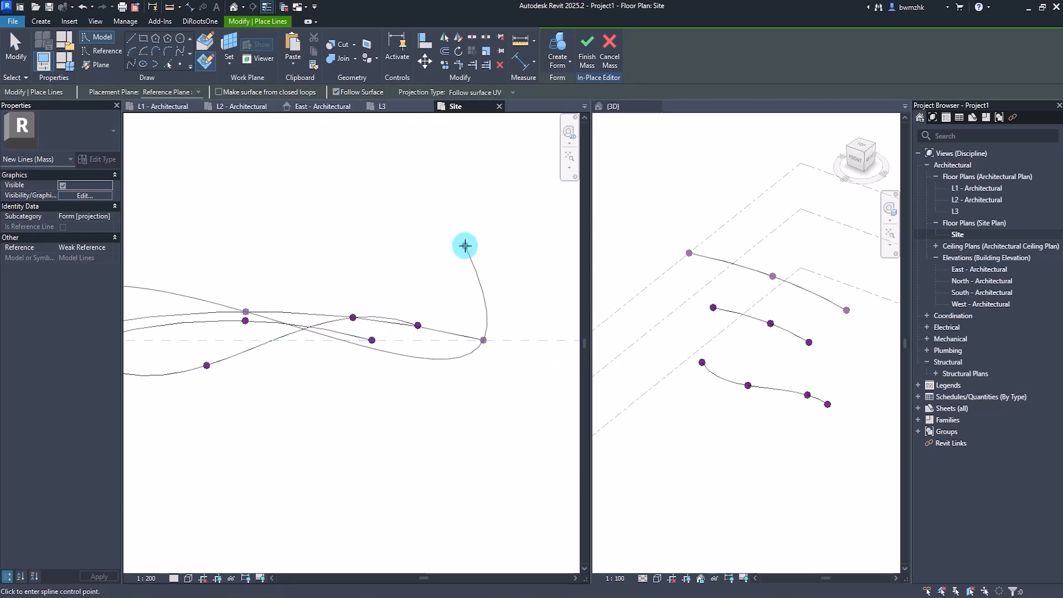
key(Escape)
key(Escape)
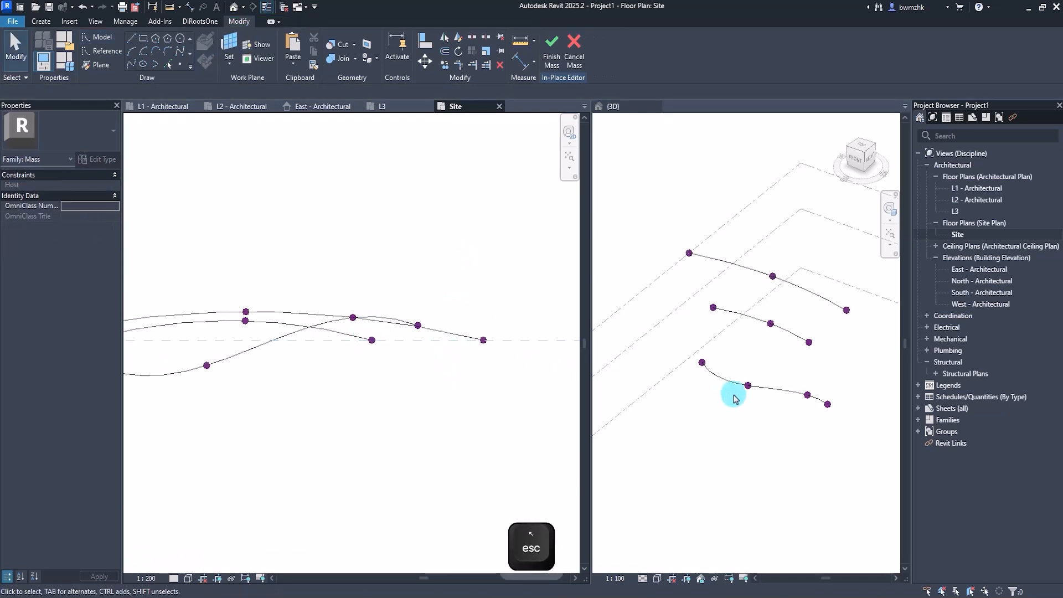
click(324, 106)
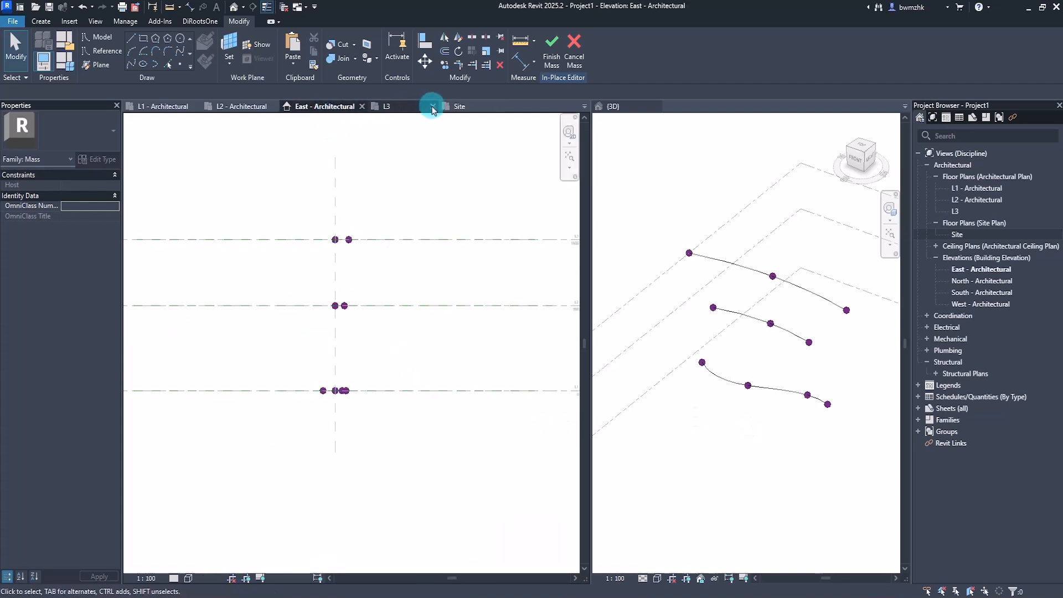
click(455, 107)
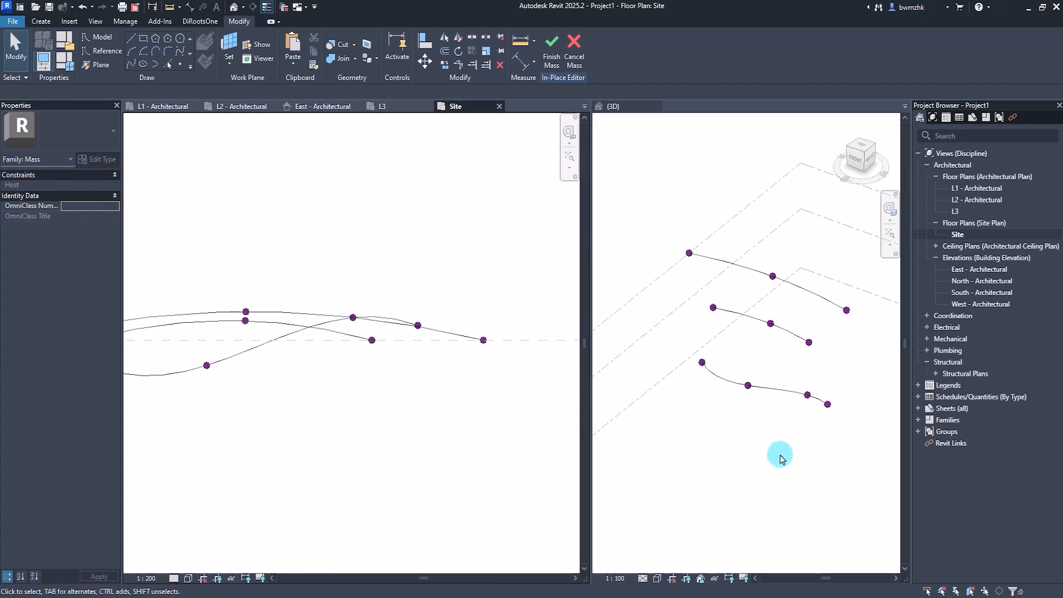
Step: Create a solid form from the three stacked splines in the 3D view
click(738, 432)
shift+middle_drag(738, 432, 698, 459)
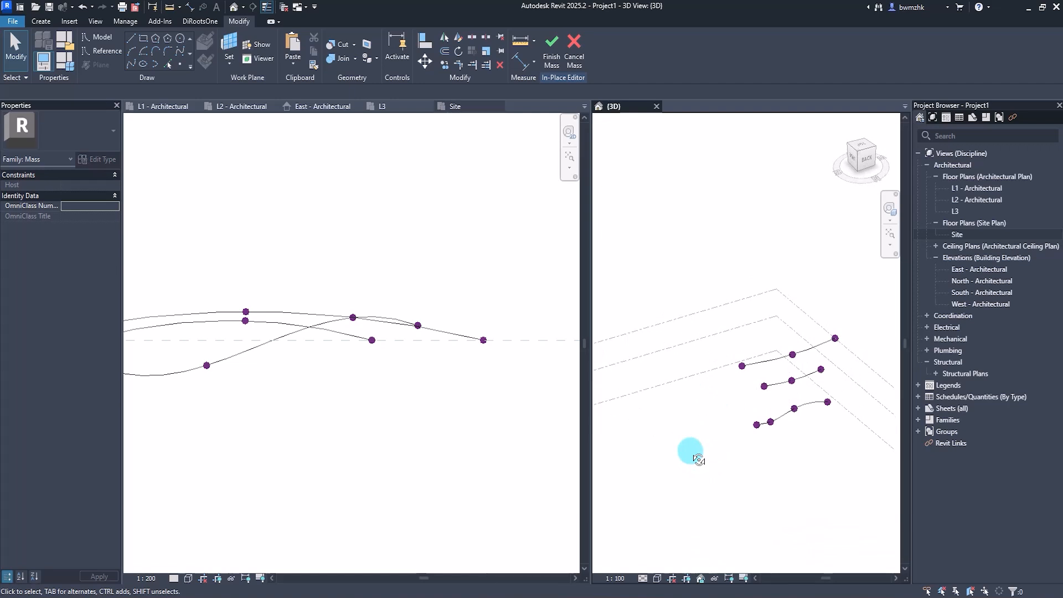
click(790, 412)
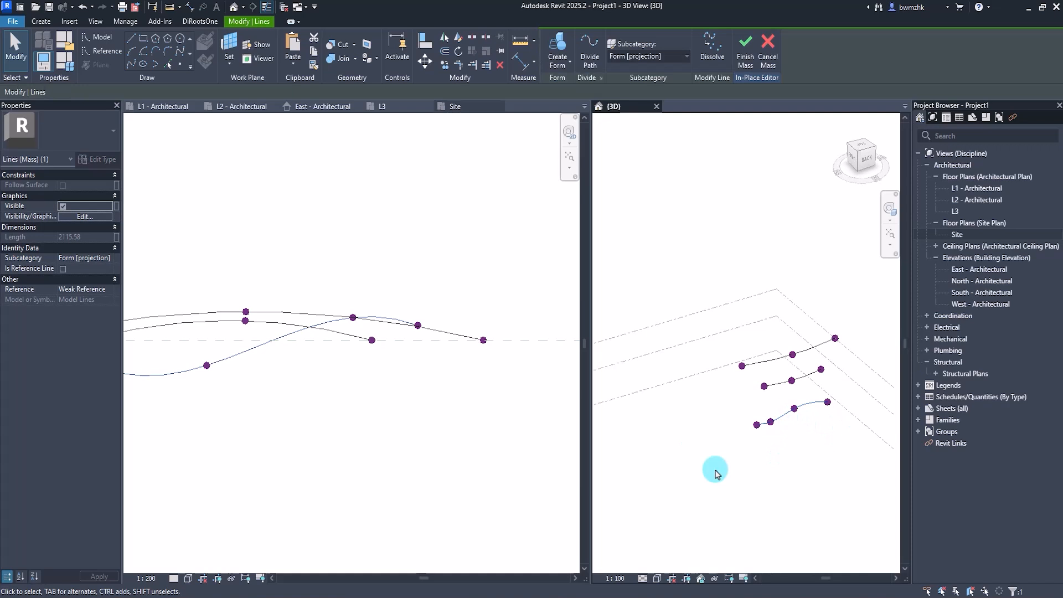
ctrl+click(771, 358)
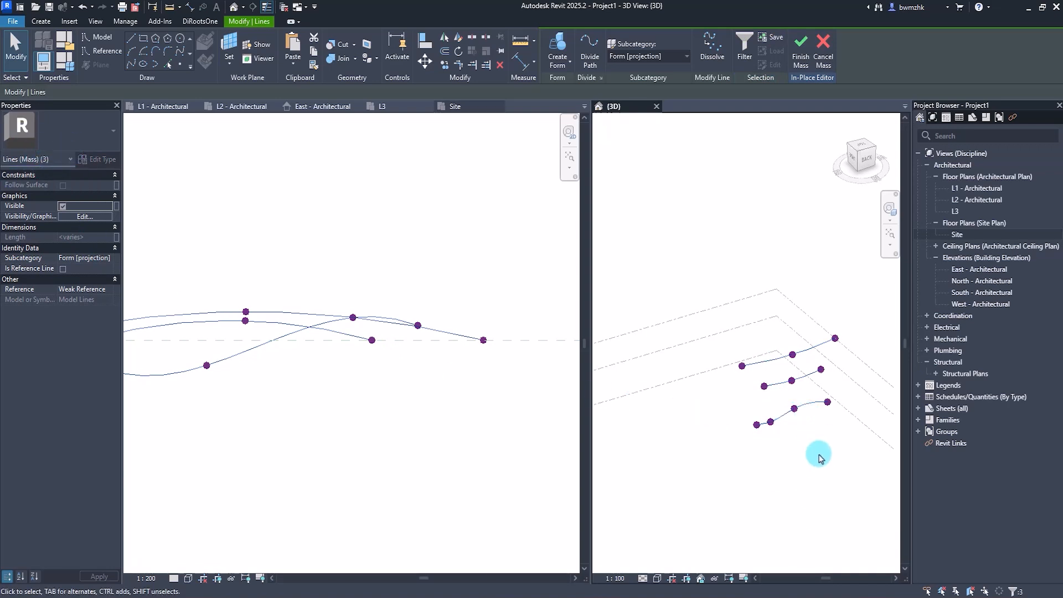
click(562, 70)
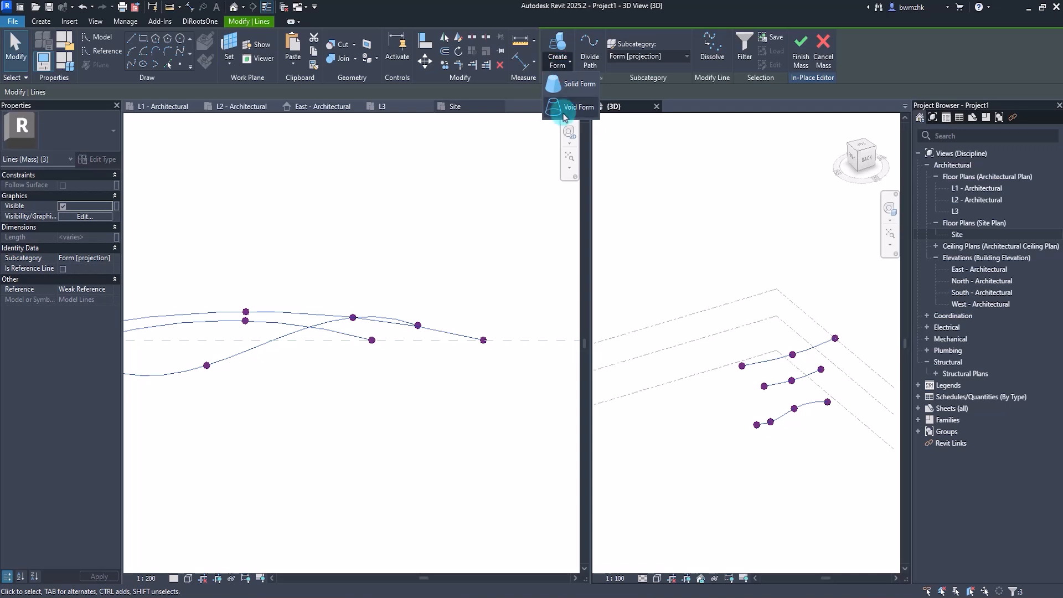
click(575, 84)
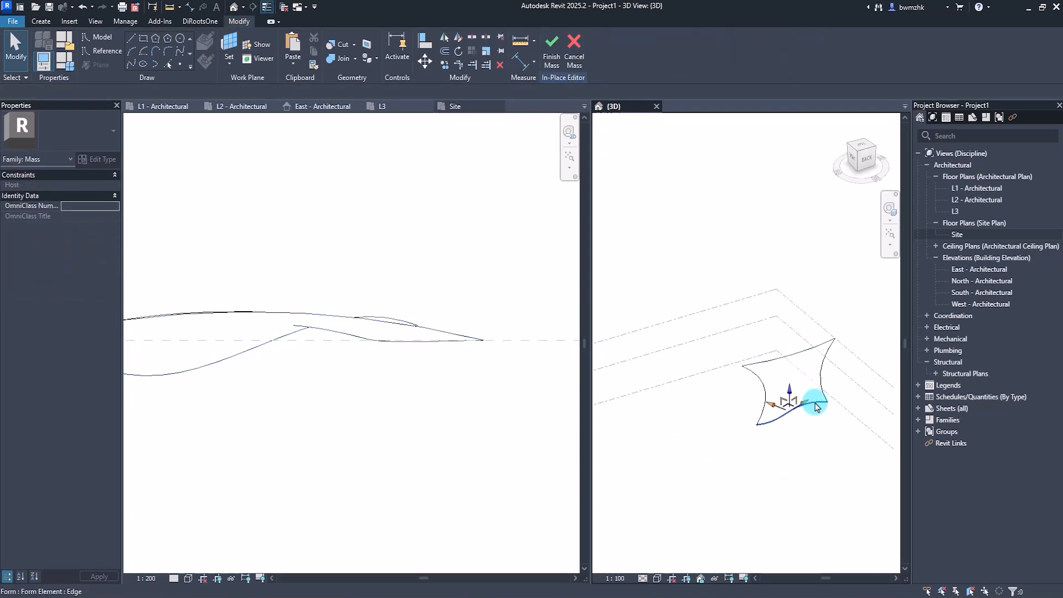
Step: Turn on X-Ray for the petal form and move both end vertices of the middle profile inward to narrow the waist
click(811, 410)
mouse_move(807, 439)
shift+middle_down()
mouse_move(802, 408)
mouse_move(766, 477)
mouse_move(799, 423)
shift+middle_up()
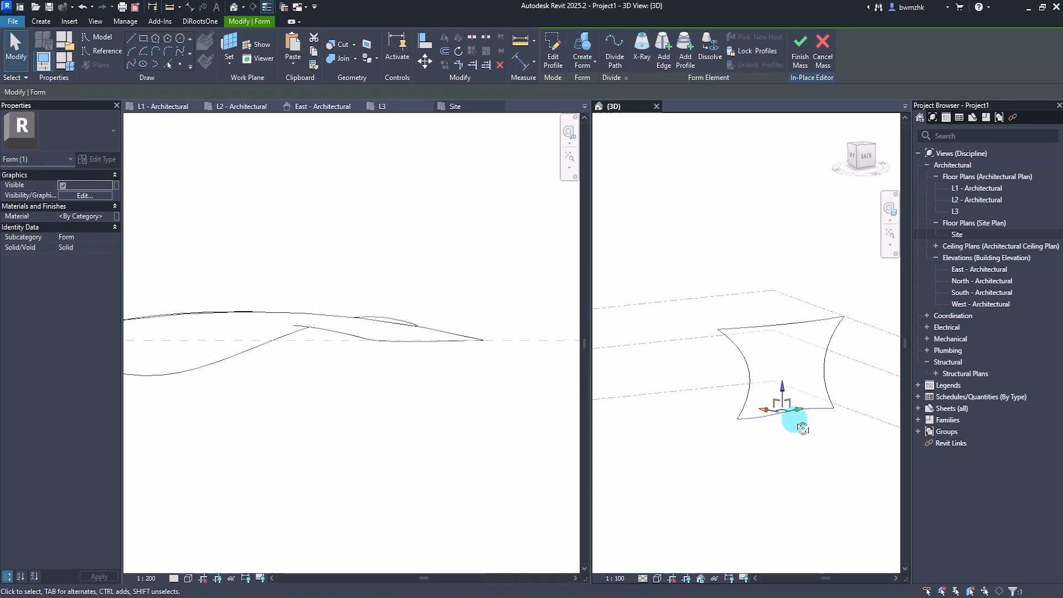
click(642, 50)
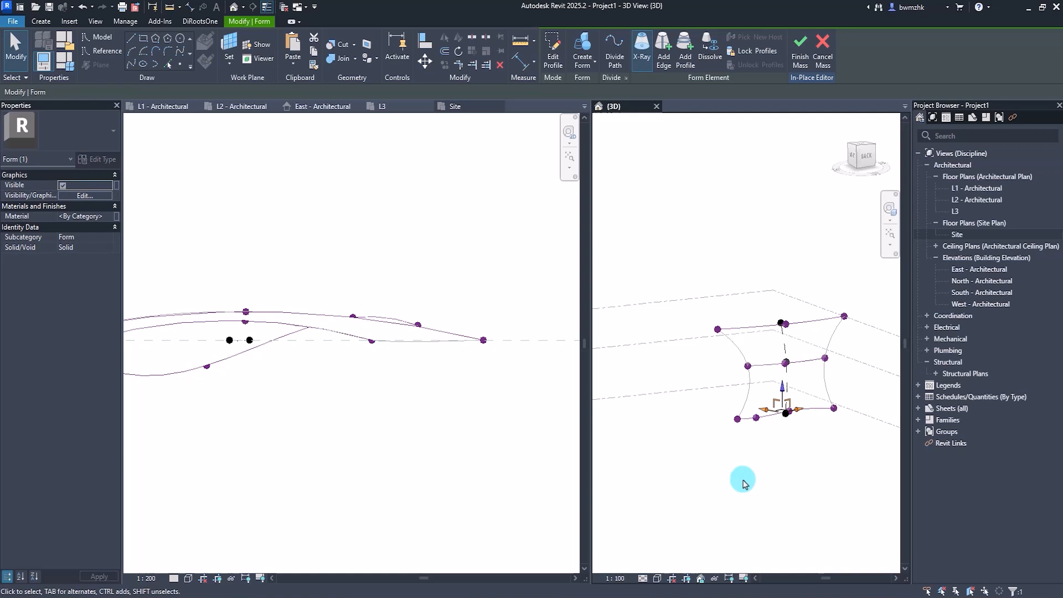
scroll(831, 346, up, 3)
click(815, 354)
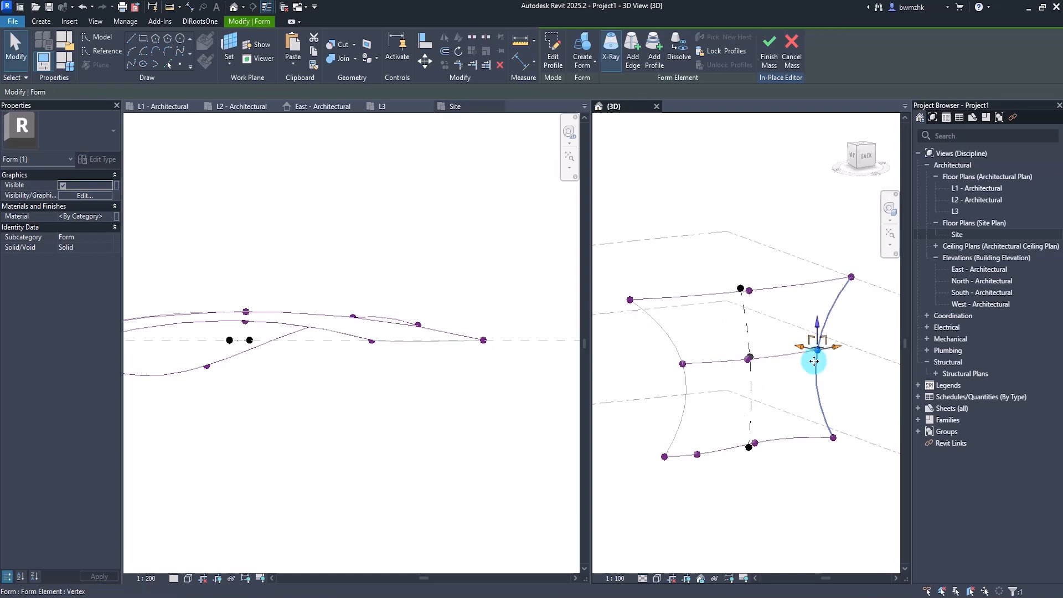
drag(853, 353, 689, 370)
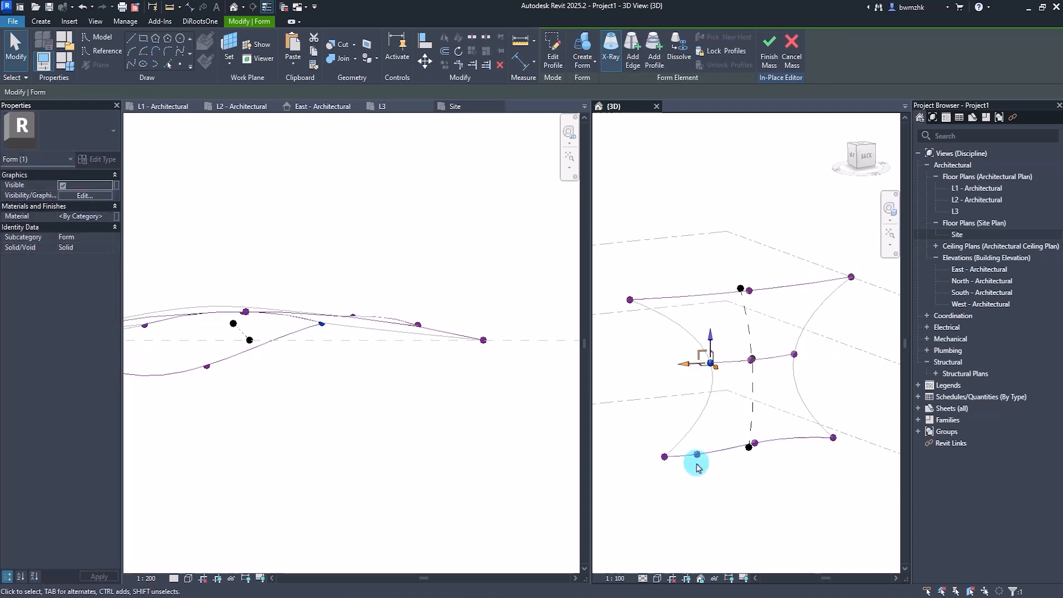
Step: Reshape the lowest profile by moving its two end vertices inward and repositioning its two inner vertices
click(696, 454)
shift+middle_drag(734, 447, 740, 527)
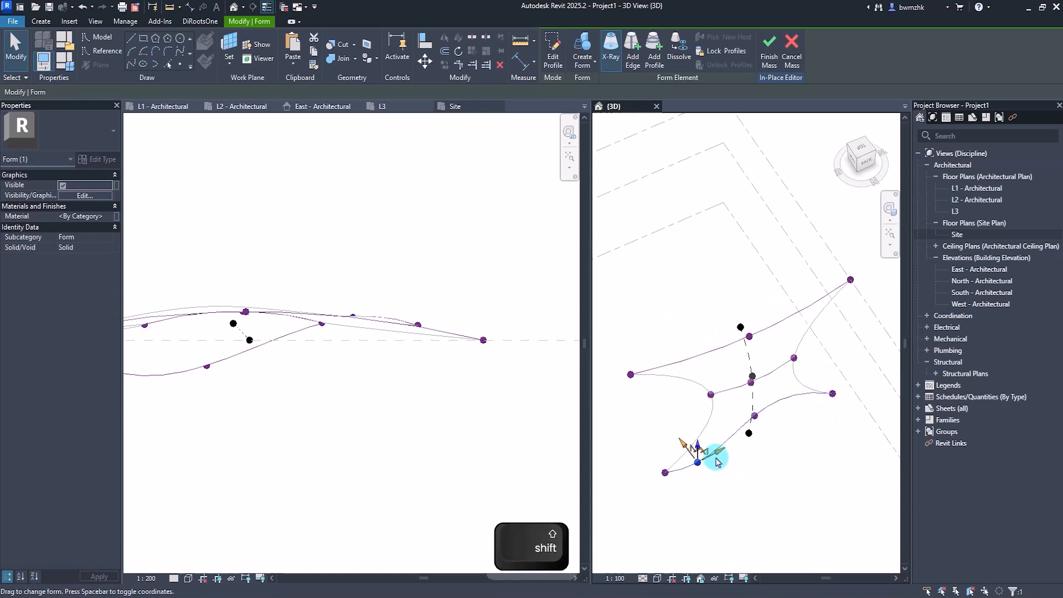
drag(716, 451, 744, 433)
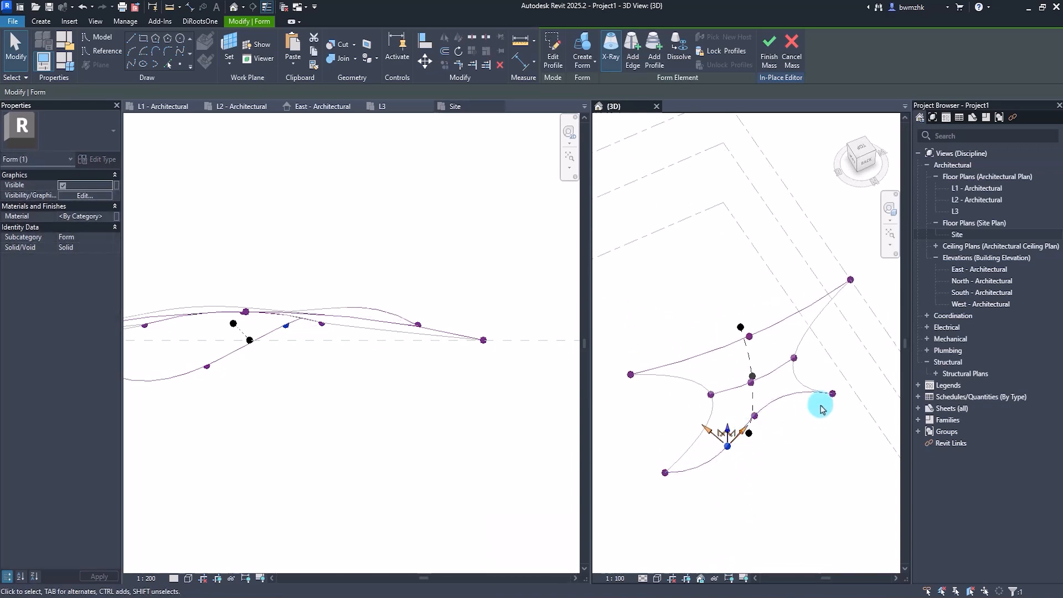
click(833, 394)
drag(843, 391, 821, 408)
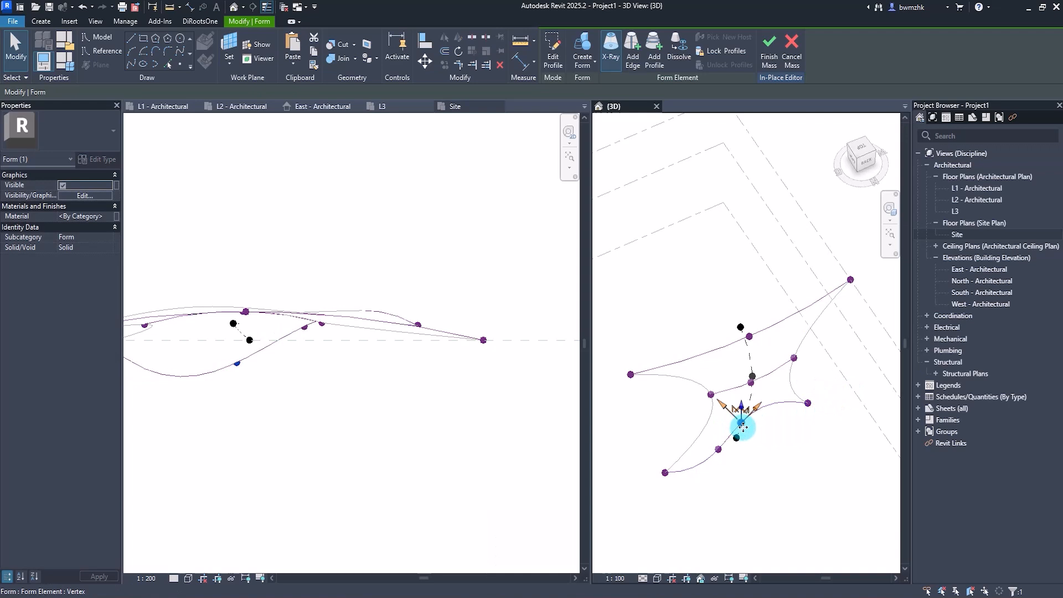
drag(723, 408, 734, 420)
click(666, 471)
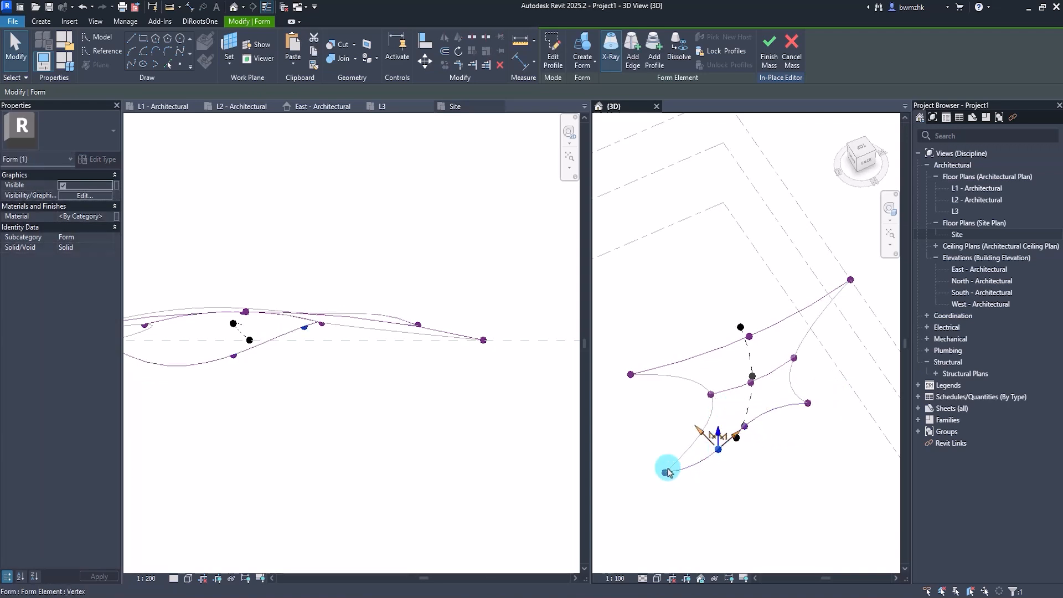
drag(656, 483, 685, 466)
Step: Shorten the topmost profile by moving both of its end vertices inward
shift+middle_drag(712, 470, 736, 382)
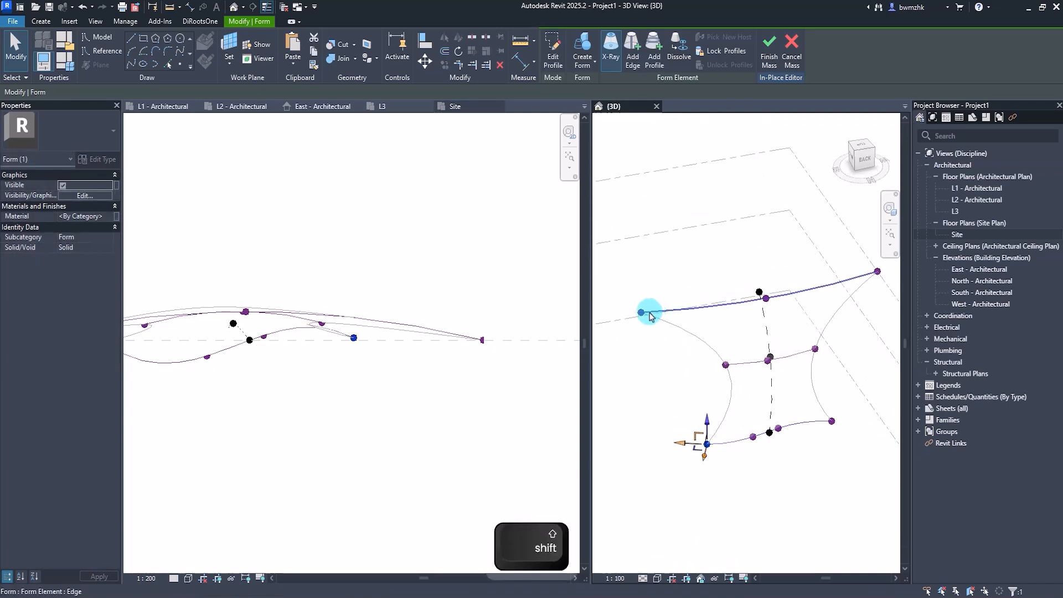
click(641, 313)
drag(625, 319, 662, 316)
click(877, 274)
middle_drag(871, 276, 835, 299)
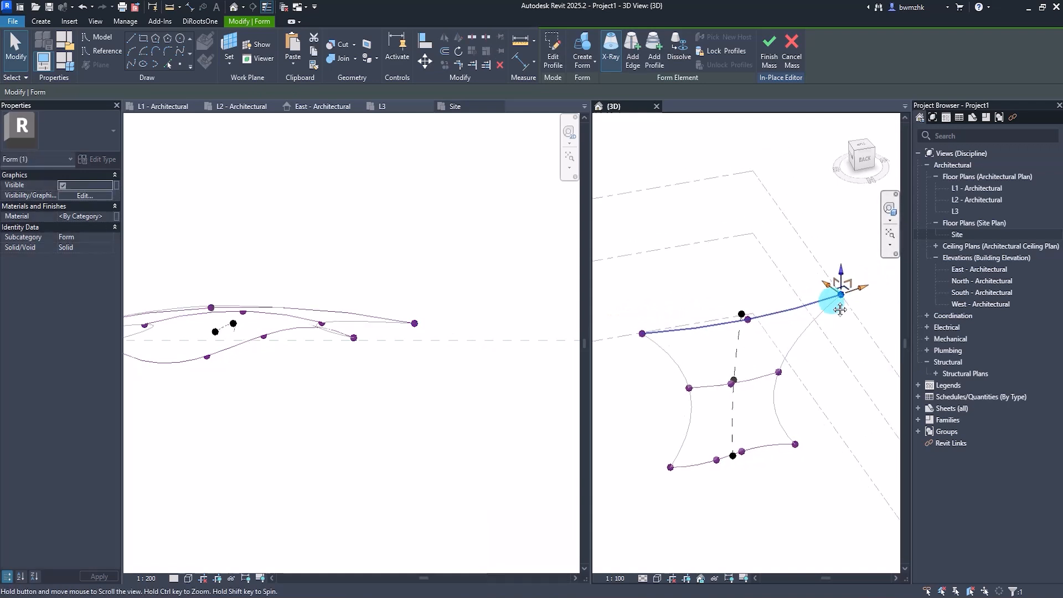
drag(855, 283, 828, 298)
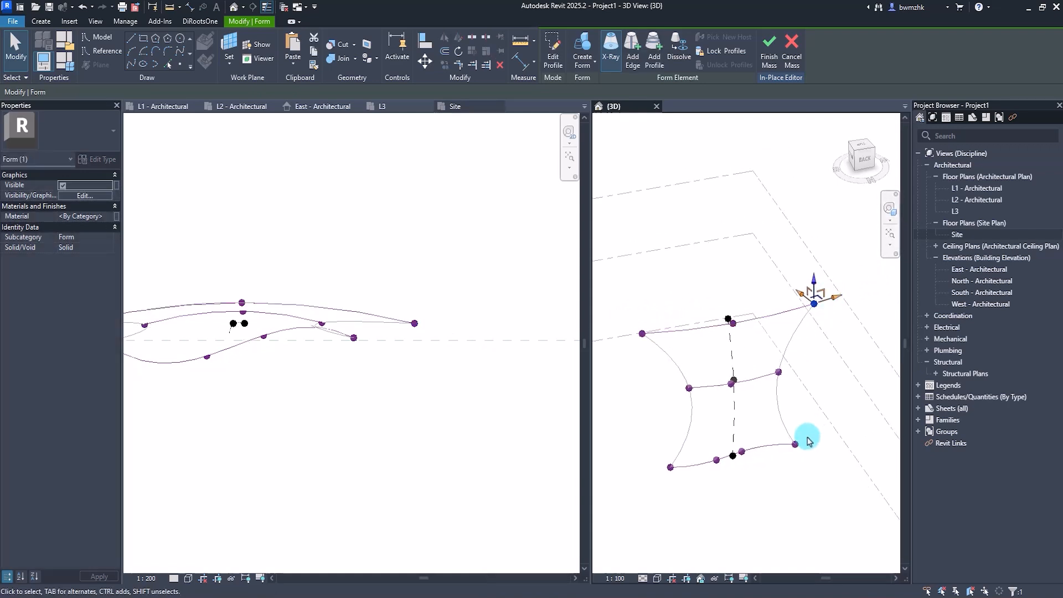
Step: Refine the lowest profile by moving its west end vertex further inward and its eastern inner vertex closer to the middle
click(795, 444)
shift+middle_drag(812, 444, 804, 475)
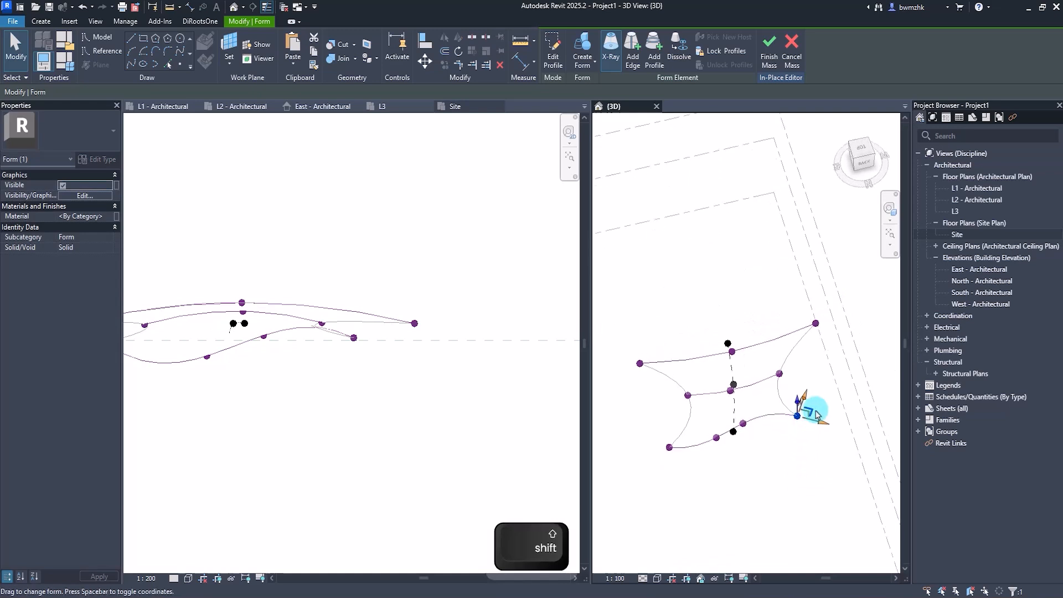
drag(811, 411, 798, 418)
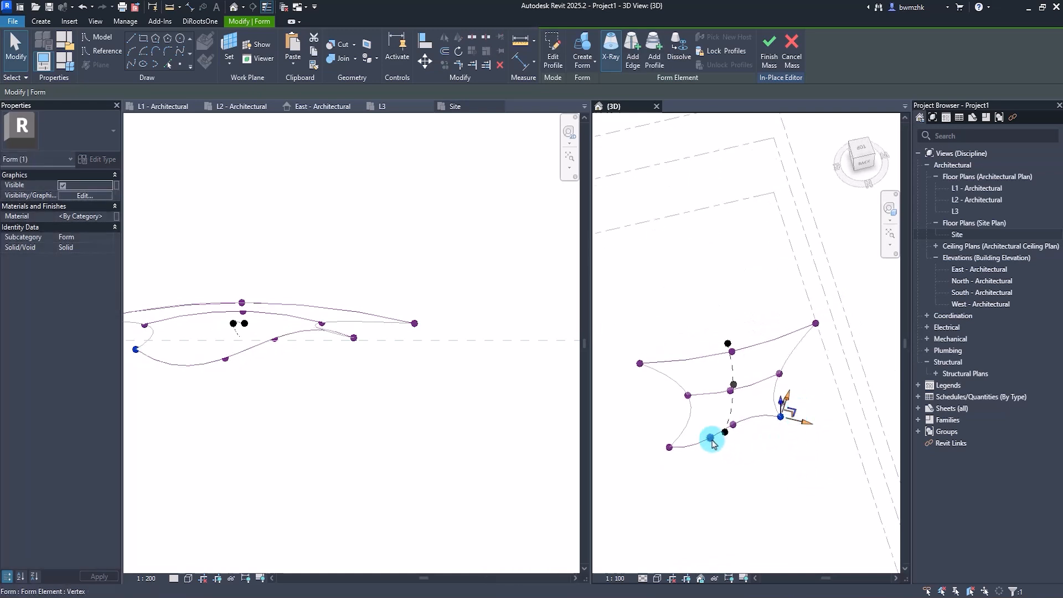
click(711, 439)
scroll(711, 439, up, 5)
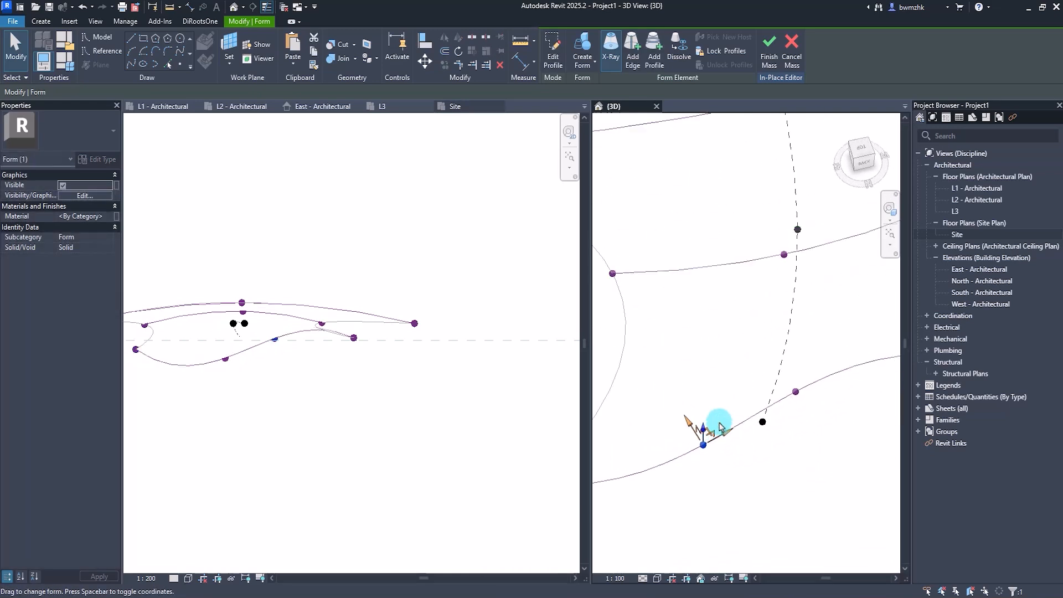
shift+middle_drag(711, 443, 704, 266)
drag(704, 263, 755, 218)
middle_drag(744, 355, 746, 415)
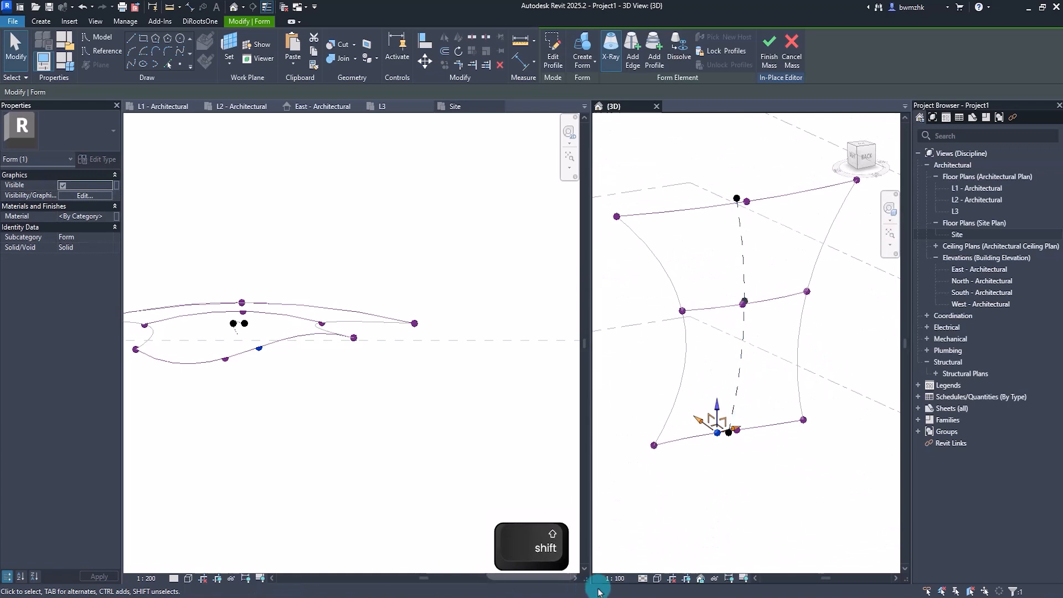
Step: Set the 3D view's visual style to Shaded
click(658, 578)
click(699, 531)
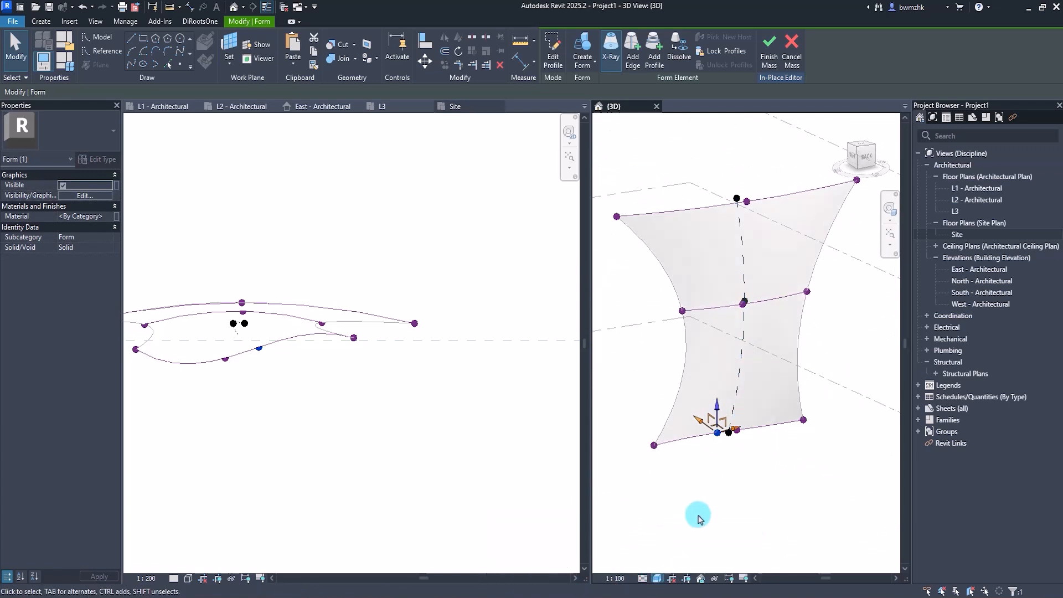
shift+middle_drag(696, 510, 735, 499)
Step: Move both end vertices of the middle profile further inward to tighten the petal's waist
click(821, 323)
mouse_move(823, 335)
shift+middle_down()
mouse_move(803, 334)
mouse_move(816, 323)
mouse_move(832, 332)
shift+middle_up()
drag(833, 334, 805, 338)
click(685, 357)
drag(671, 362, 694, 361)
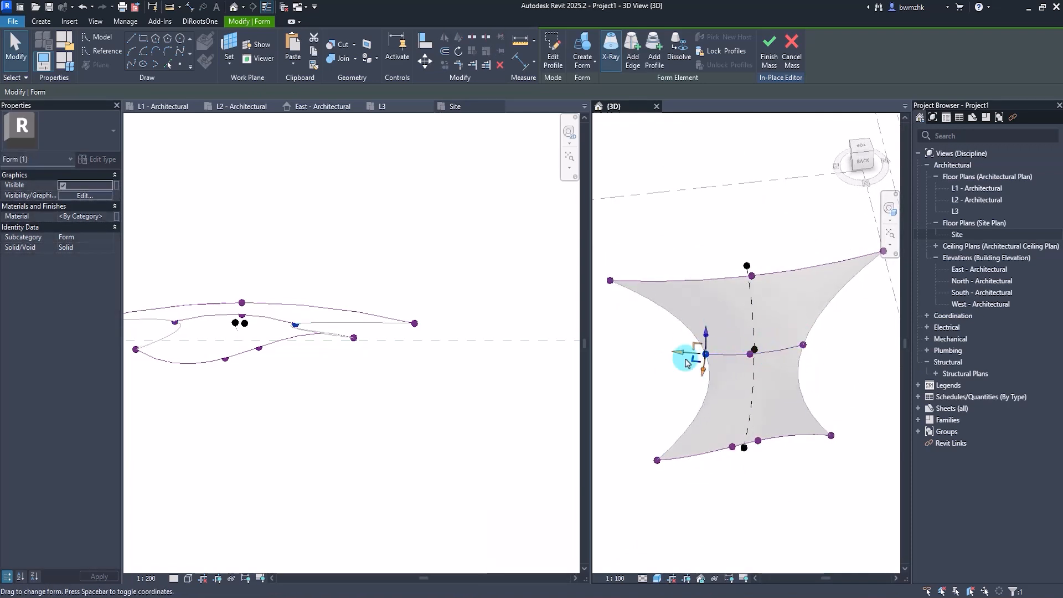
Step: Narrow the upper edge of the petal form by moving both end vertices of the topmost profile further inward
scroll(683, 358, down, 1)
click(622, 289)
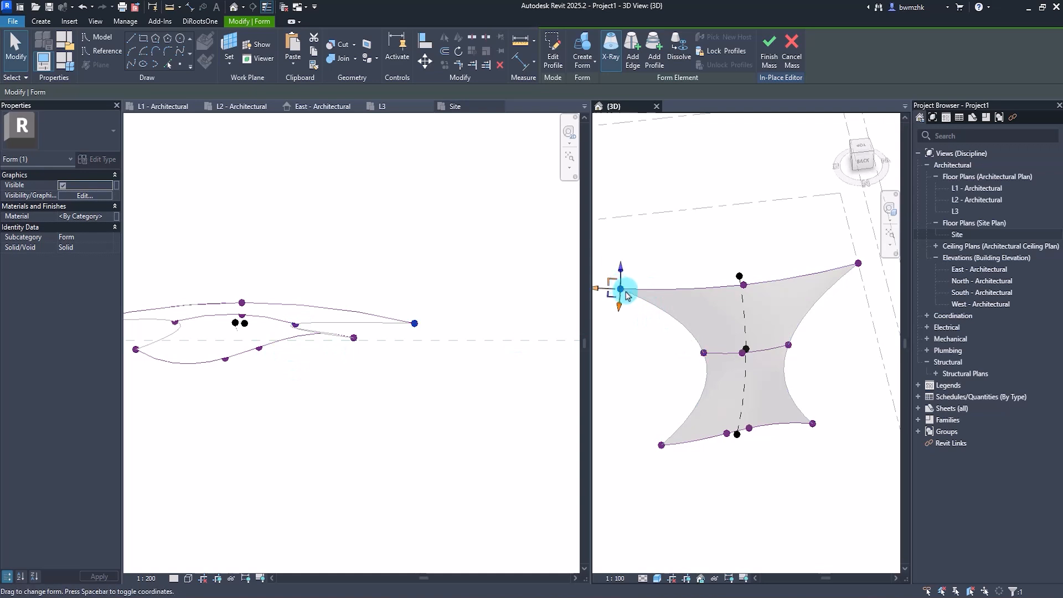
drag(601, 291, 667, 291)
drag(858, 263, 845, 265)
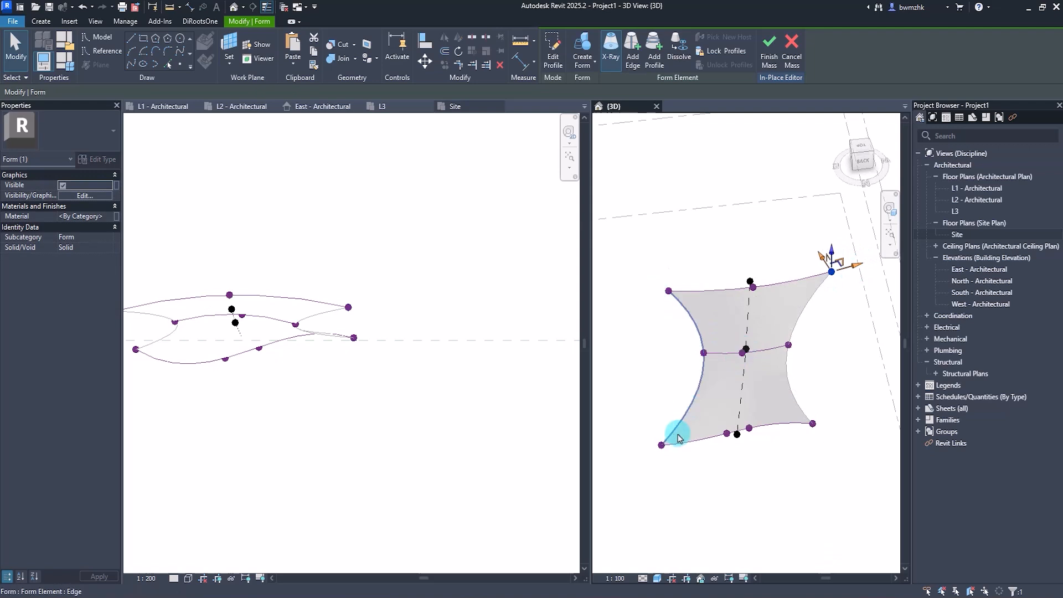
Step: Narrow the petal's base by moving both end vertices of the lowest profile inward, leaving nothing selected
drag(813, 424, 795, 425)
click(661, 445)
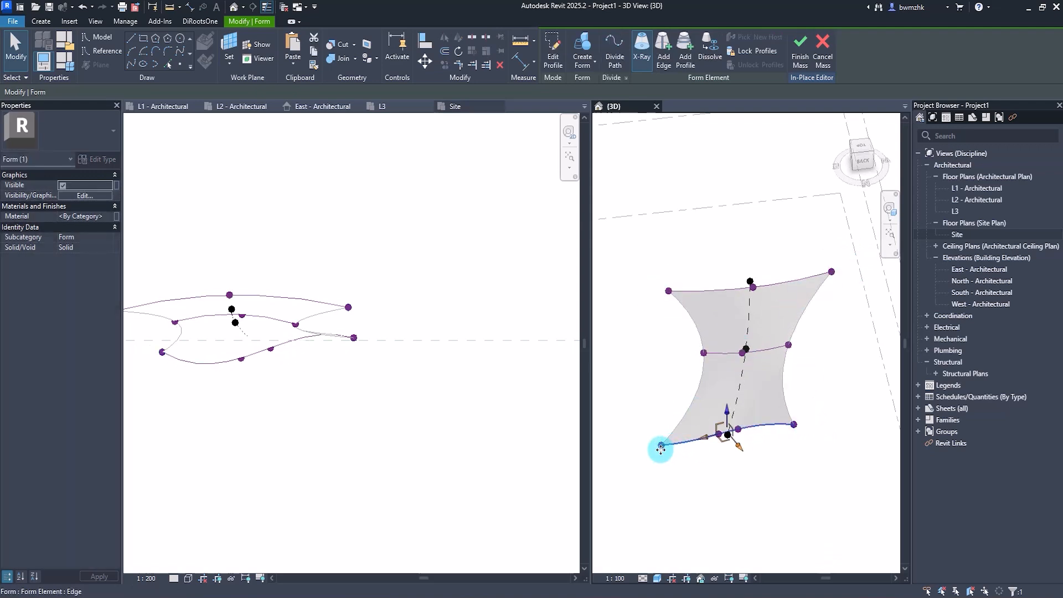
drag(660, 455, 698, 454)
click(752, 482)
shift+middle_drag(753, 482, 814, 385)
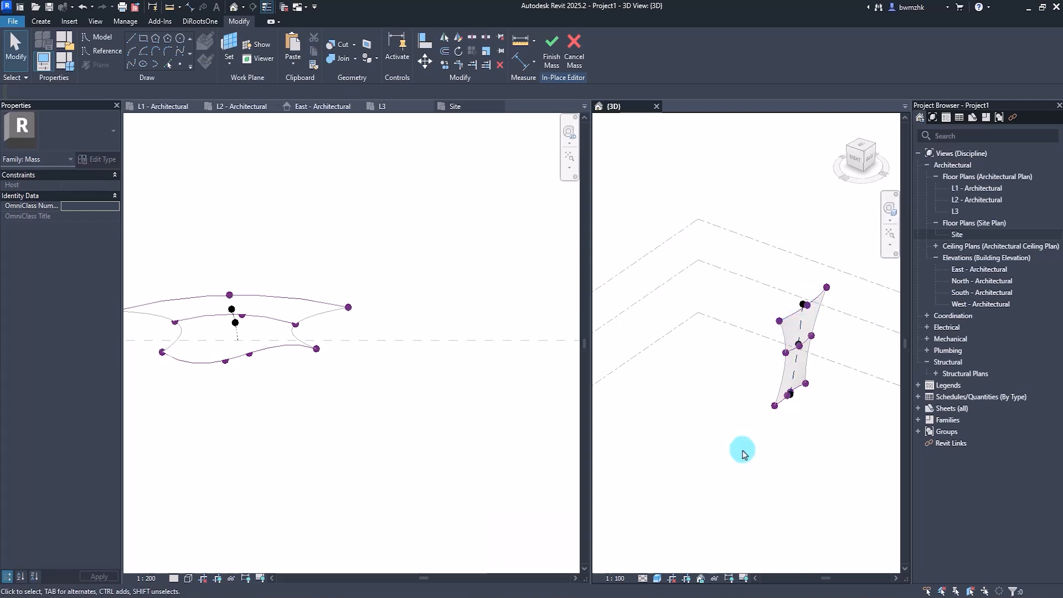
Step: Shift the petal form's whole topmost profile horizontally toward the middle profile to reduce the lean
shift+middle_drag(740, 446, 821, 405)
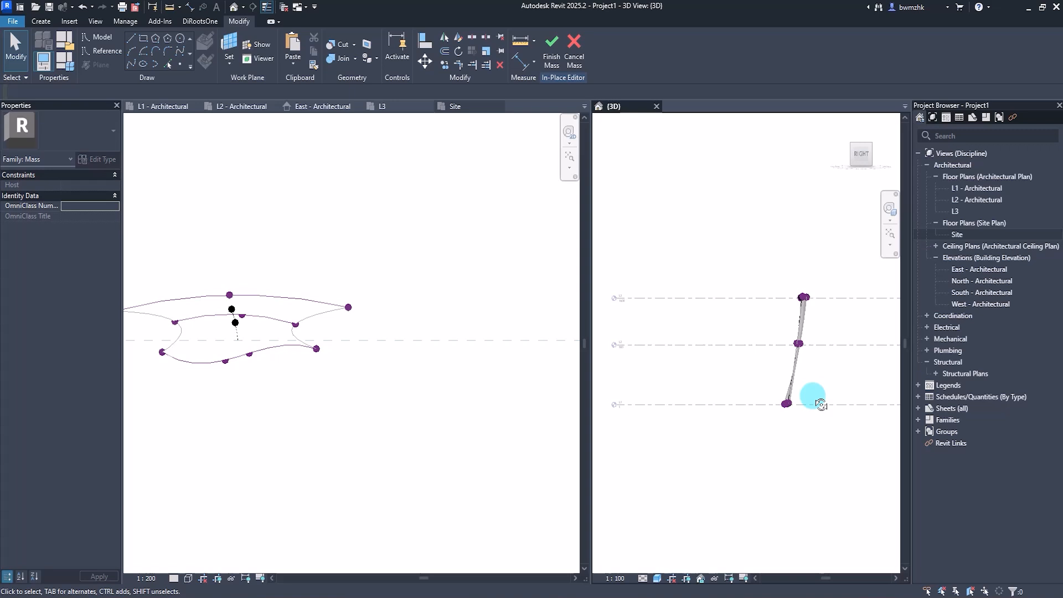
shift+middle_drag(812, 454, 769, 366)
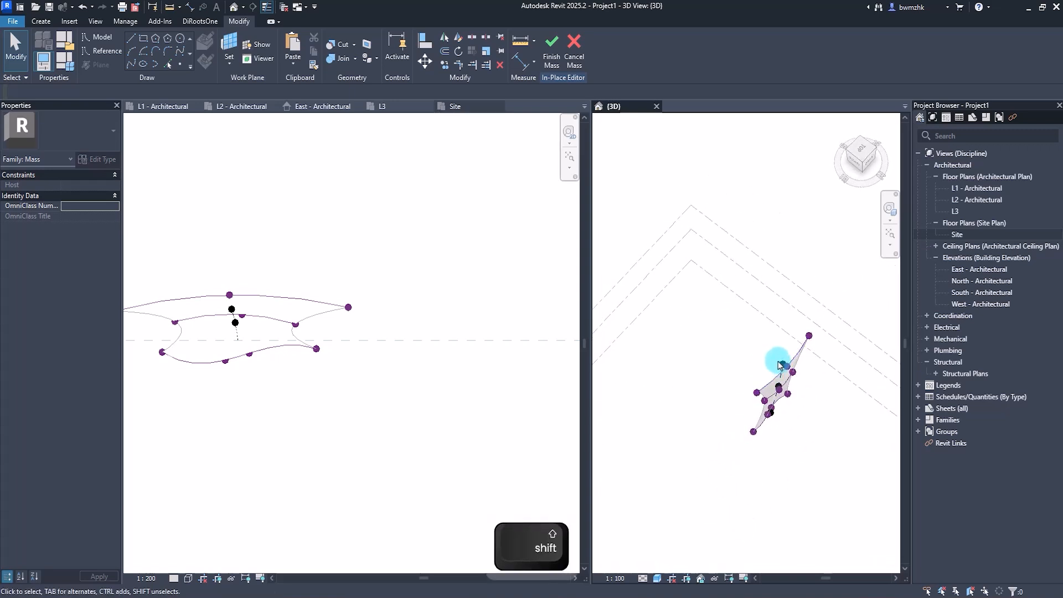
scroll(779, 365, up, 4)
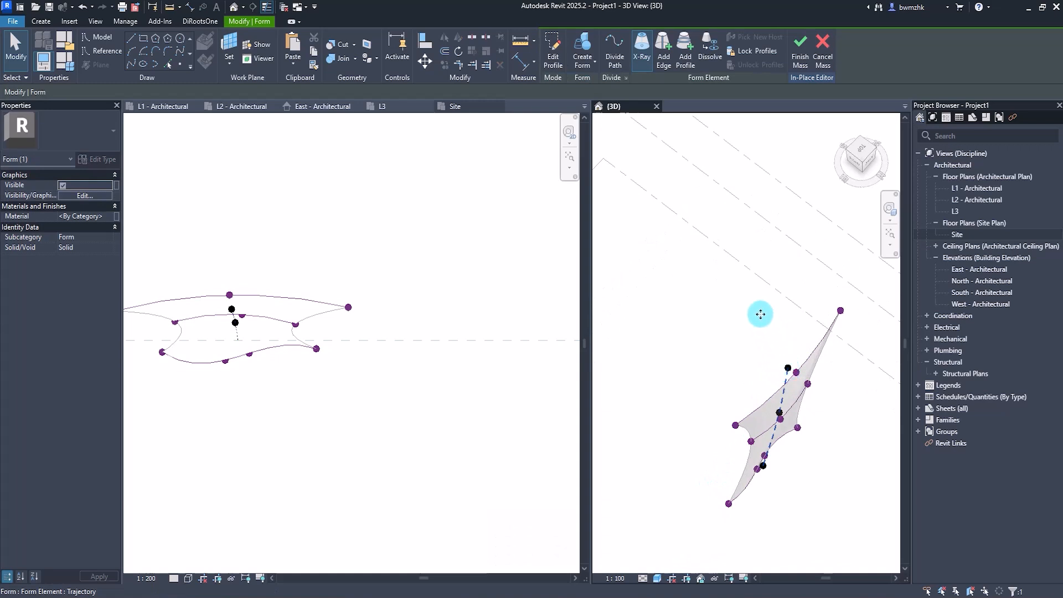
shift+middle_drag(760, 314, 795, 342)
key(Tab)
drag(786, 311, 767, 306)
Step: Move the whole middle profile of the petal horizontally toward the lowest profile to flatten the form's side curvature
shift+middle_drag(772, 408, 742, 400)
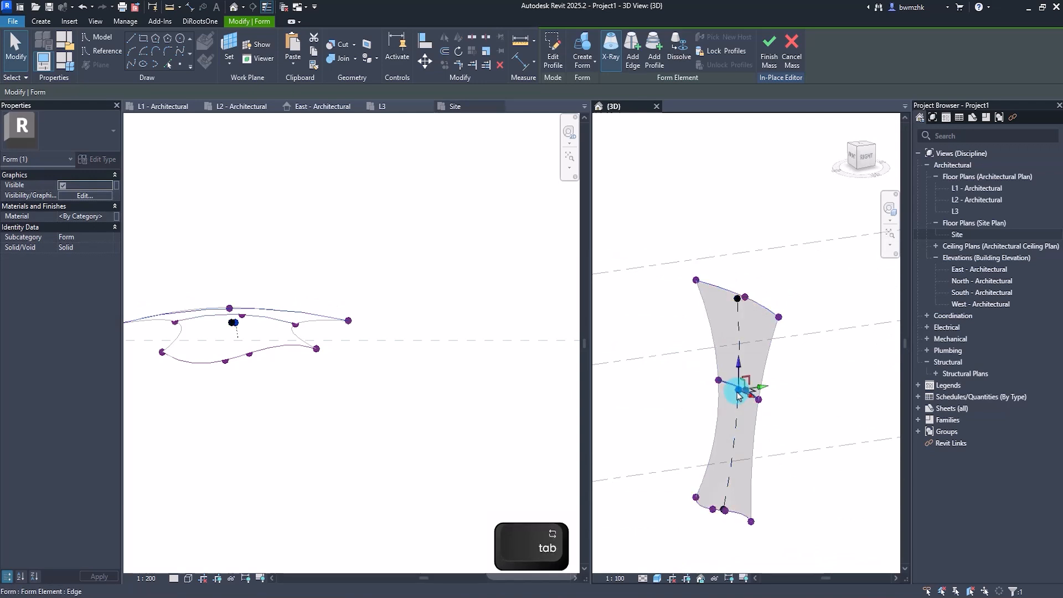
click(740, 393)
shift+middle_drag(743, 390, 699, 399)
drag(766, 391, 759, 394)
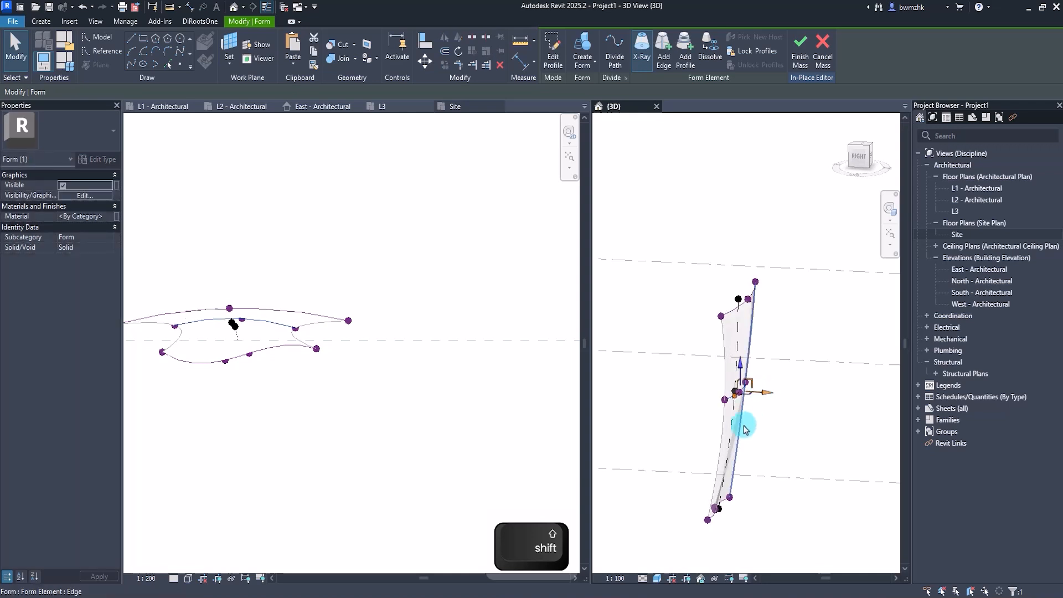
shift+middle_drag(743, 423, 773, 422)
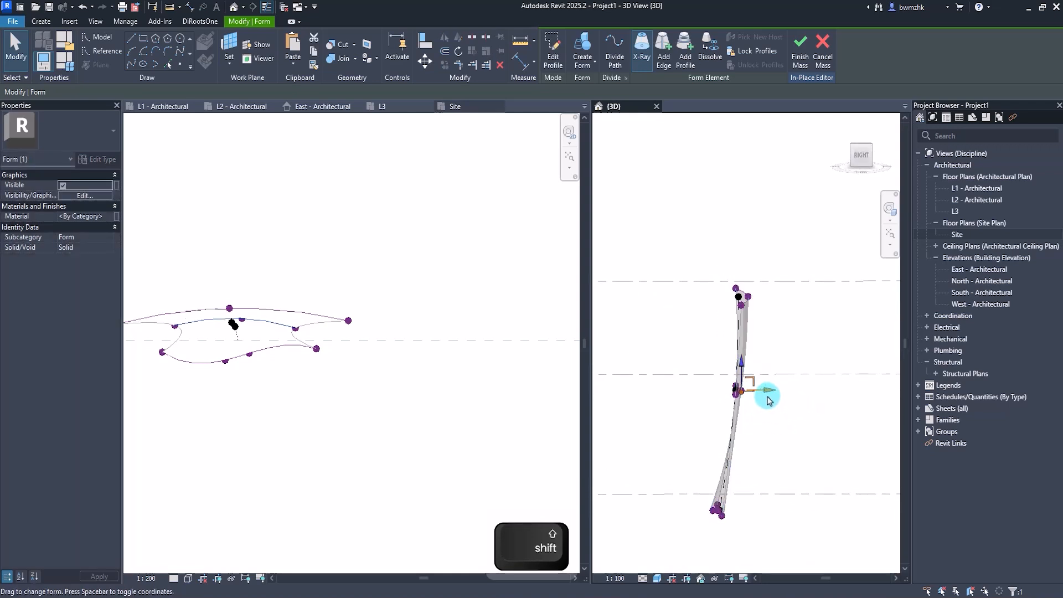
drag(766, 396, 758, 395)
Step: Shift the topmost profile horizontally again toward the middle profile to straighten the petal, leaving nothing selected
shift+middle_drag(719, 332, 698, 290)
click(738, 306)
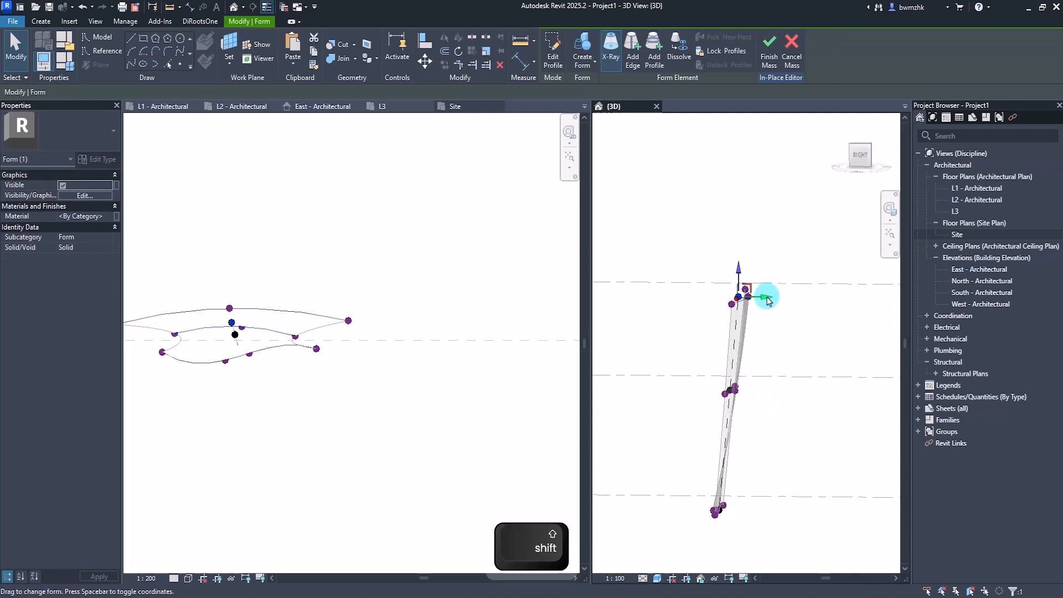
drag(761, 297, 759, 292)
shift+middle_drag(759, 293, 719, 392)
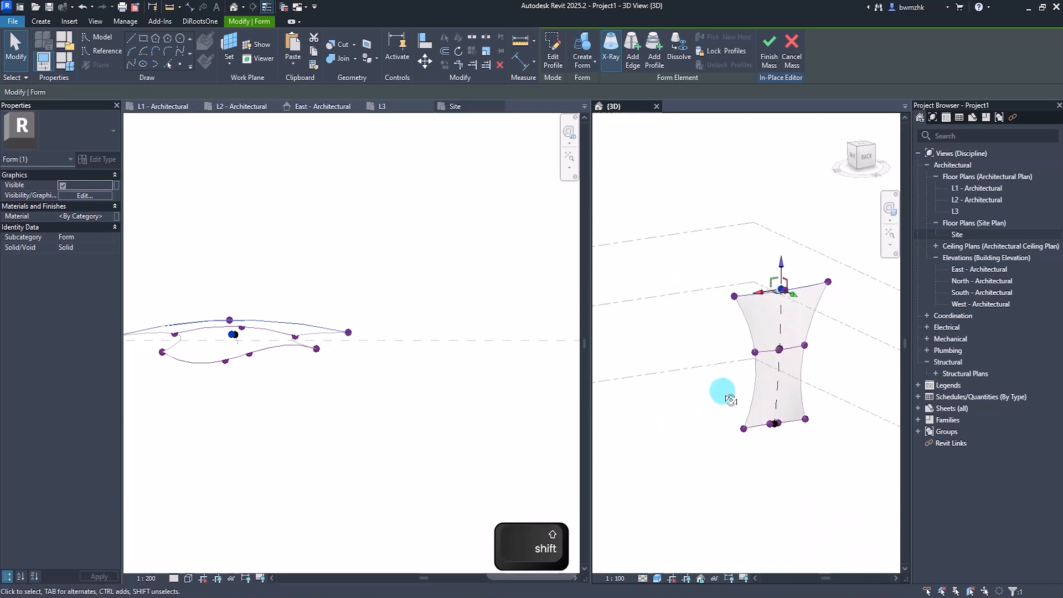
click(711, 446)
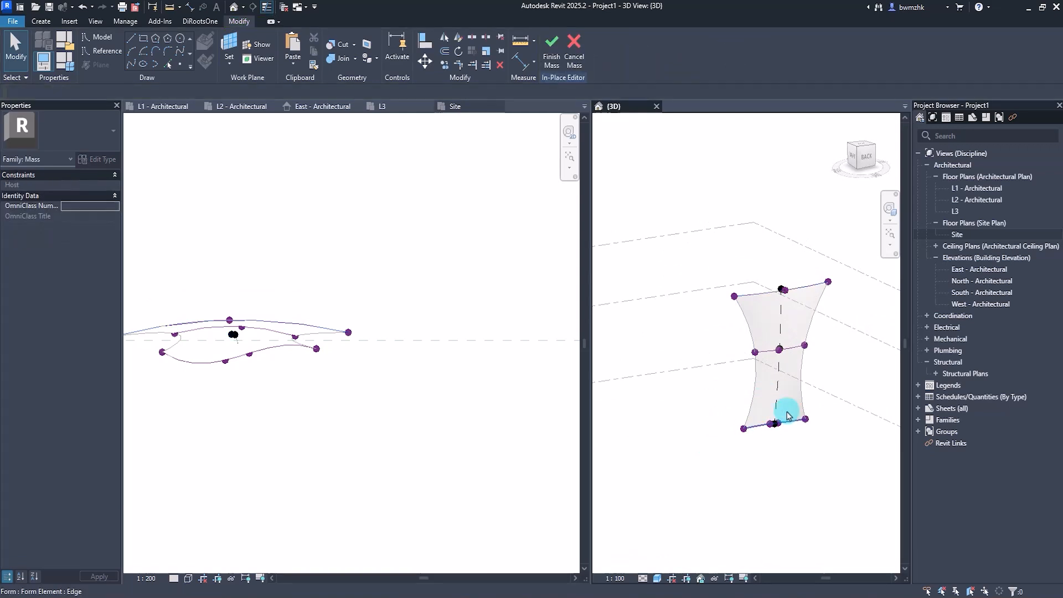
Step: Raise the middle vertex of the topmost profile to give the petal an arched upper edge
click(784, 290)
shift+middle_drag(843, 441, 811, 400)
drag(793, 284, 794, 264)
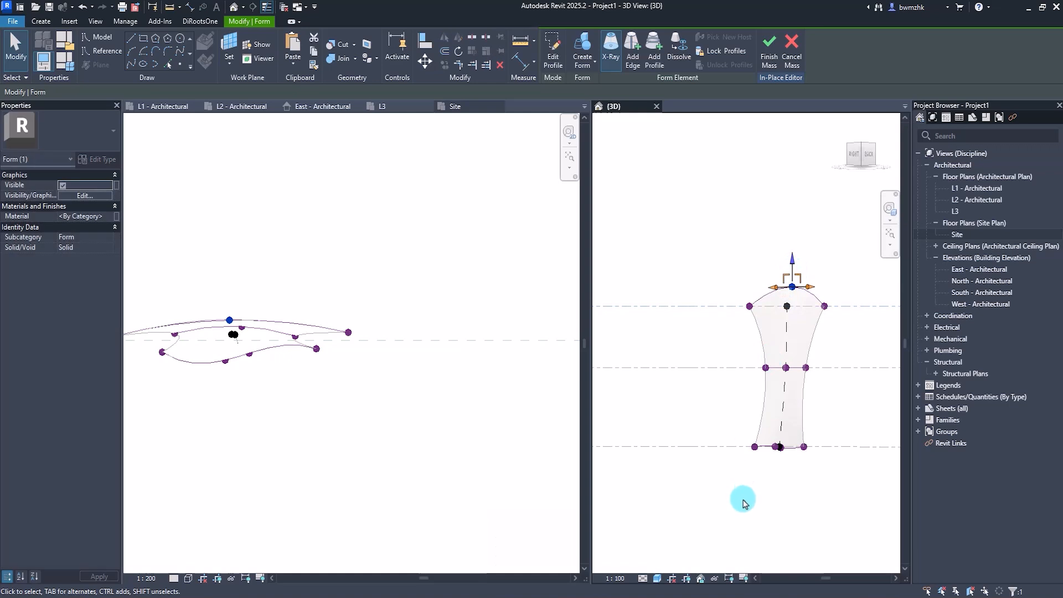
Step: Move both end vertices of the arched topmost profile slightly inward to narrow the petal's head
shift+middle_drag(767, 467, 692, 493)
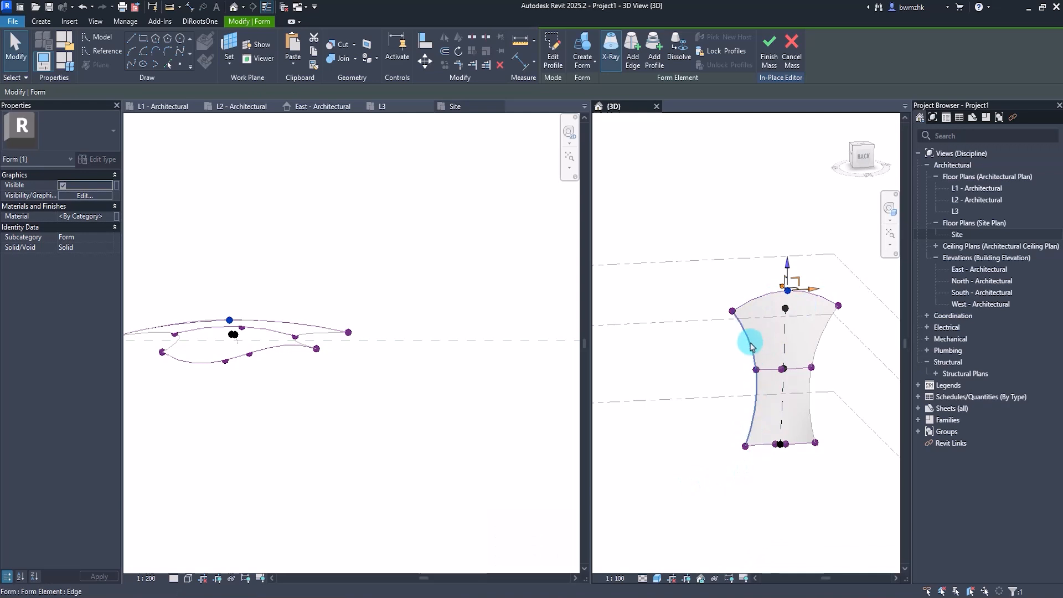
click(732, 310)
scroll(731, 305, up, 2)
drag(710, 309, 724, 309)
middle_drag(840, 307, 811, 317)
click(868, 311)
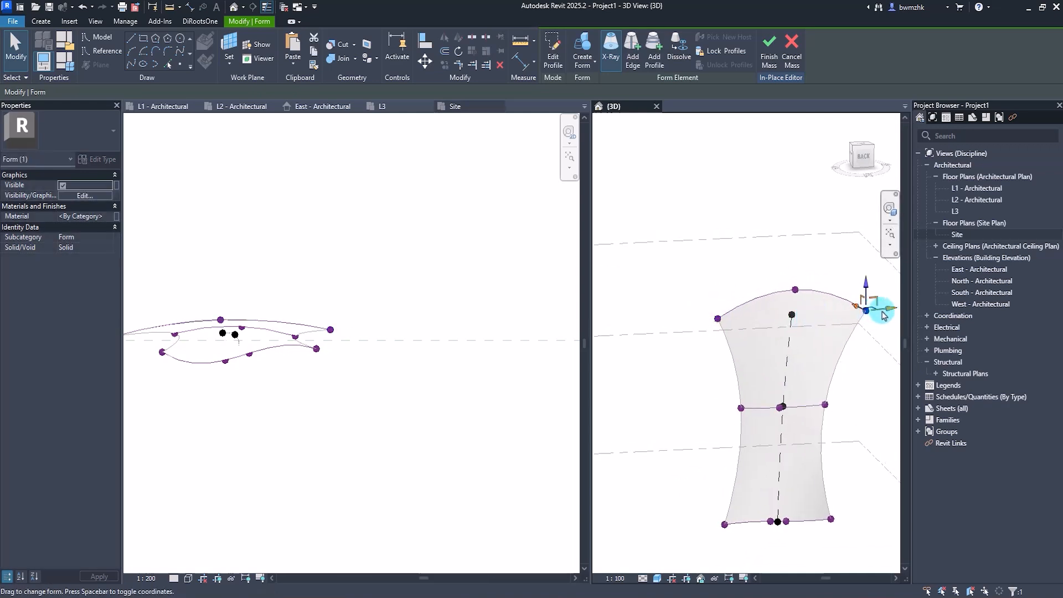
drag(882, 308, 866, 309)
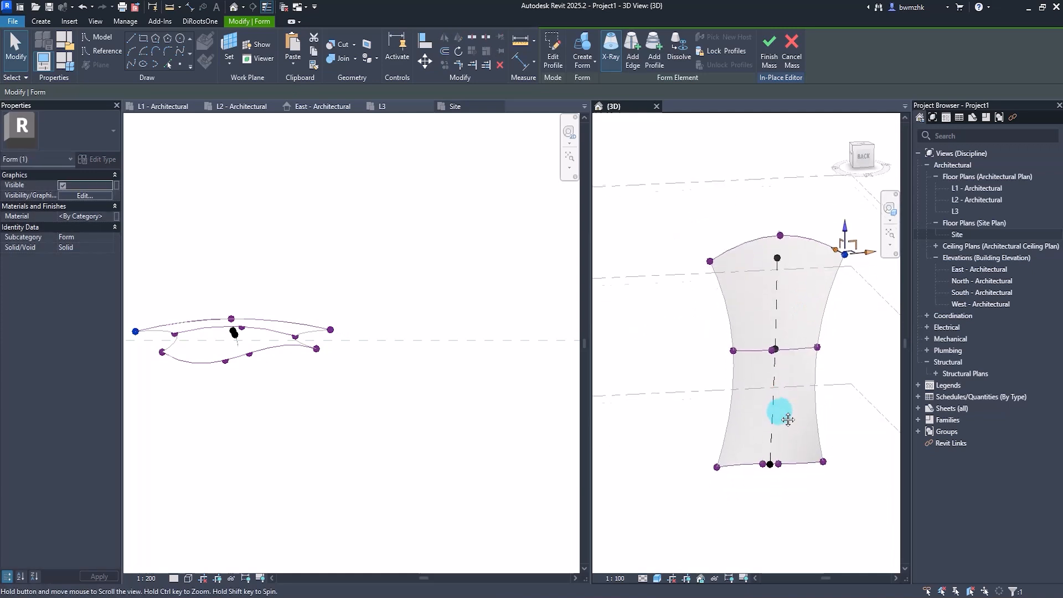
Step: Move both end vertices of the lowest profile inward to slim the petal's base
shift+middle_drag(776, 408, 833, 385)
click(826, 383)
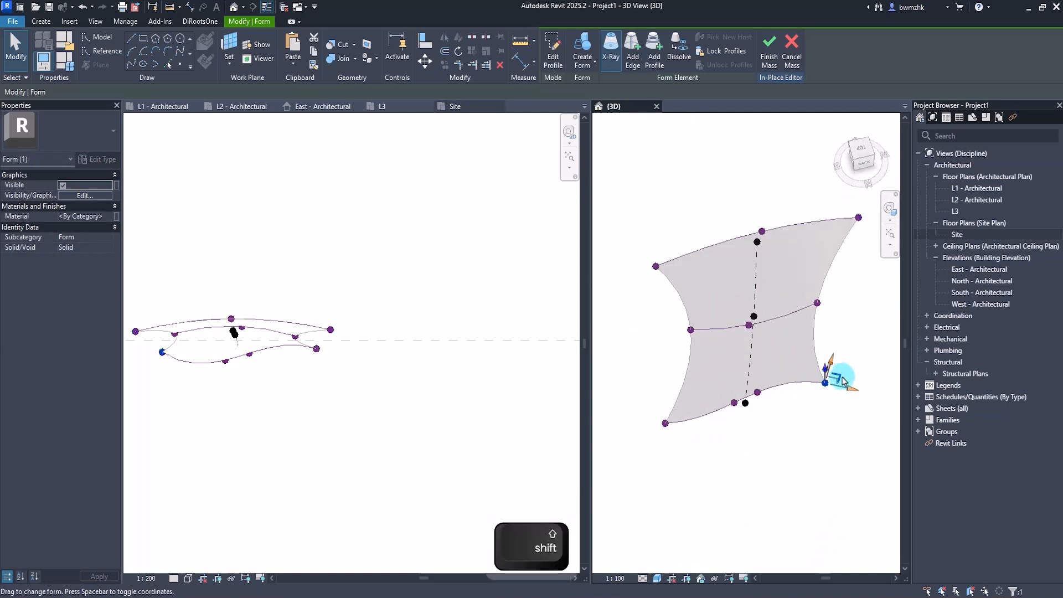
drag(842, 381, 823, 382)
click(666, 424)
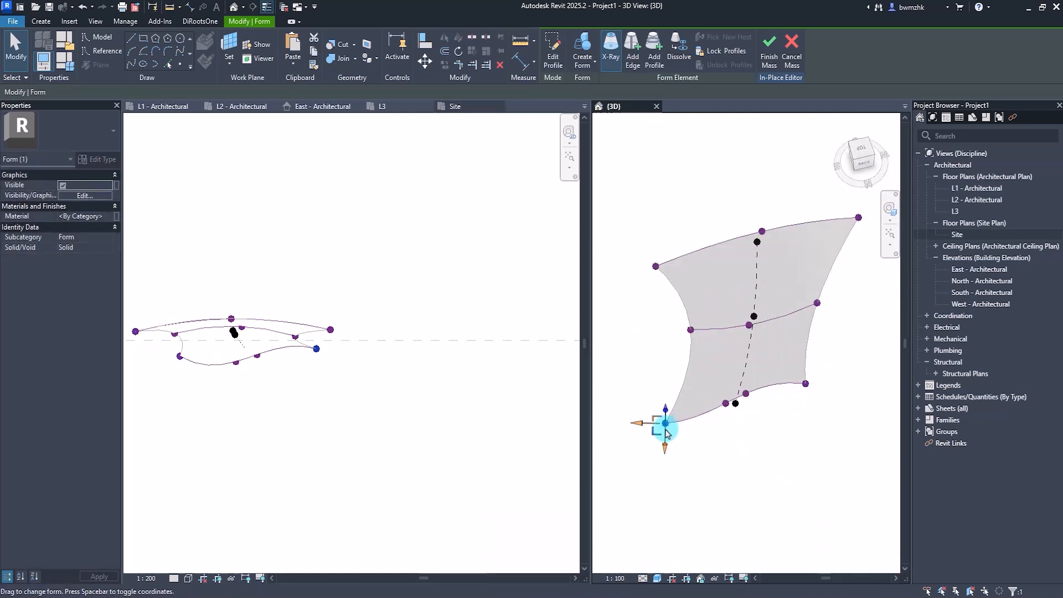
mouse_move(666, 433)
mouse_down()
mouse_move(665, 424)
mouse_move(689, 422)
mouse_move(673, 426)
mouse_up()
Step: Pull both end vertices of the middle profile inward to slim the petal's waist, leaving nothing selected
shift+middle_drag(672, 427, 677, 325)
click(693, 319)
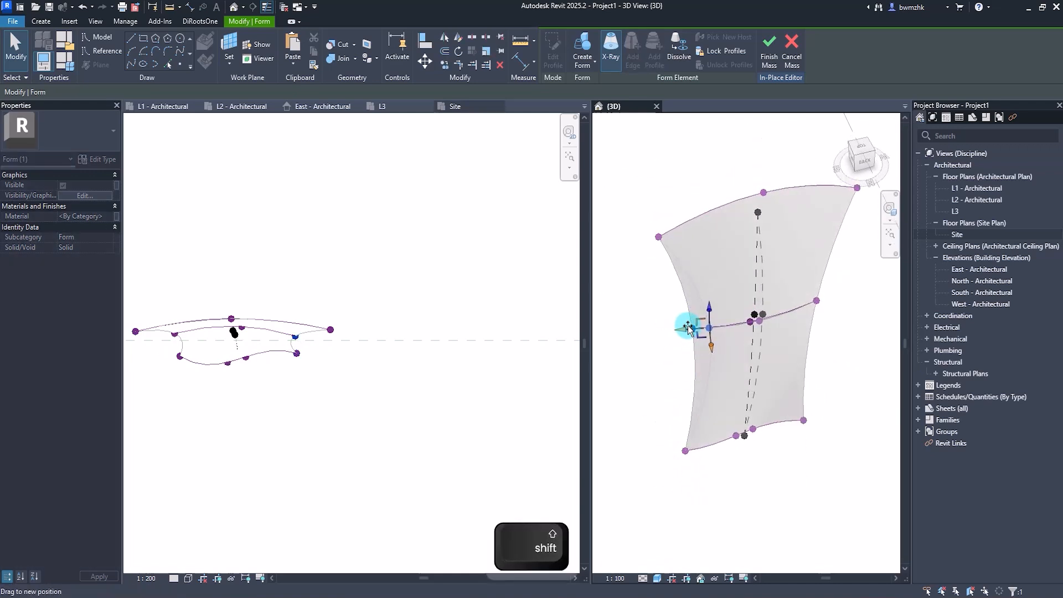
click(816, 302)
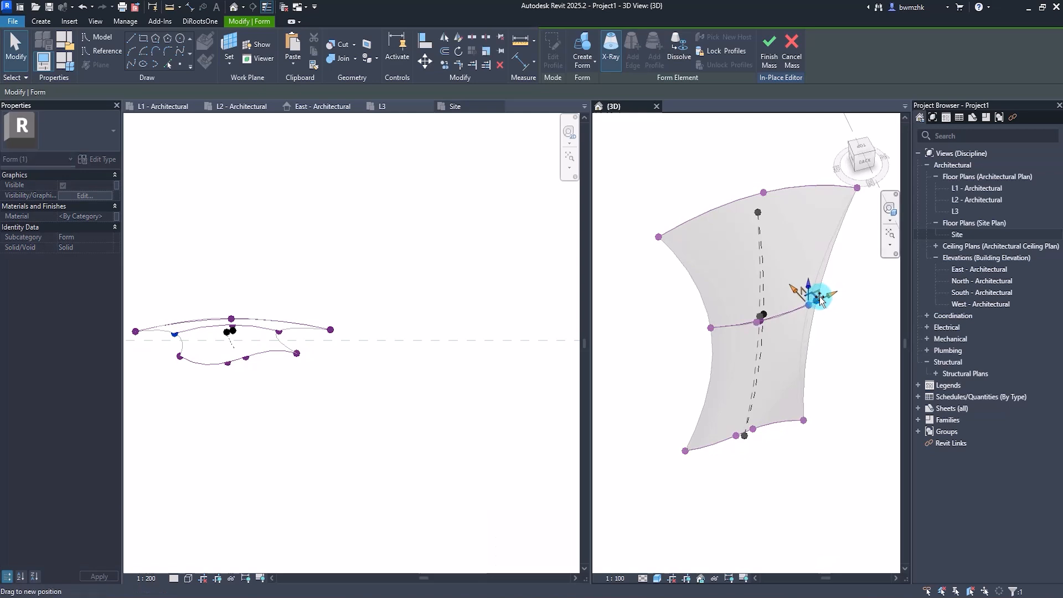
drag(820, 298, 819, 298)
middle_drag(825, 368, 819, 430)
middle_drag(740, 453, 759, 477)
scroll(741, 383, down, 2)
click(787, 512)
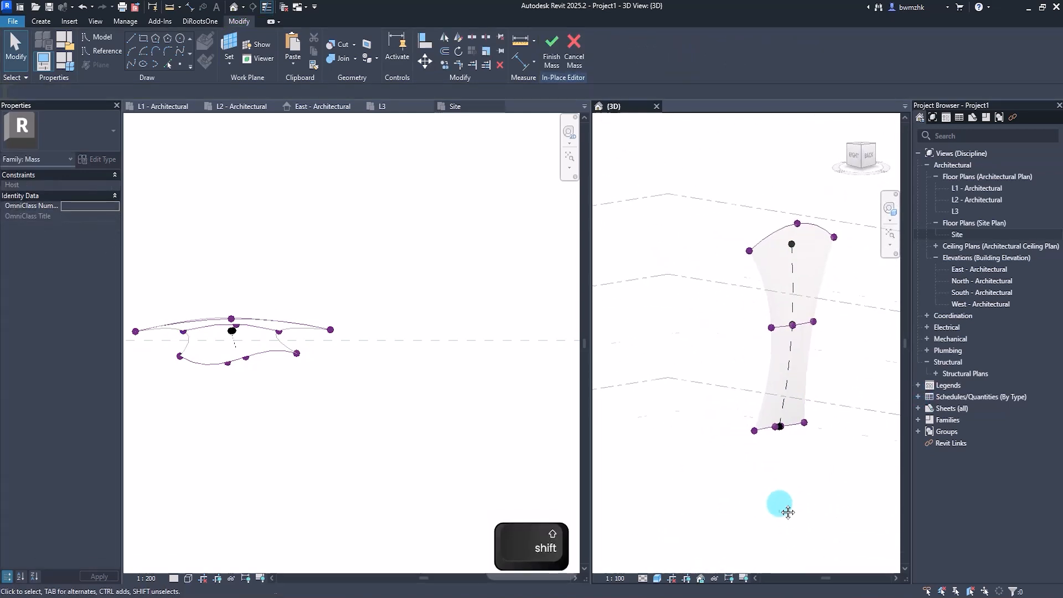
Step: Check the petal's shape in 3D and finish the in-place mass
shift+middle_drag(787, 511, 687, 387)
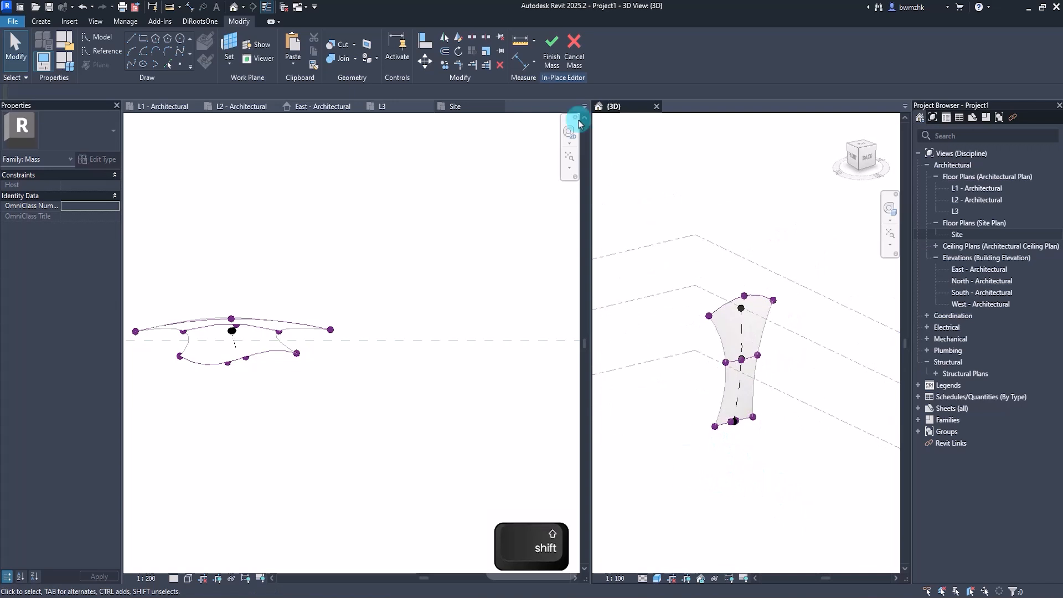
click(551, 49)
click(705, 453)
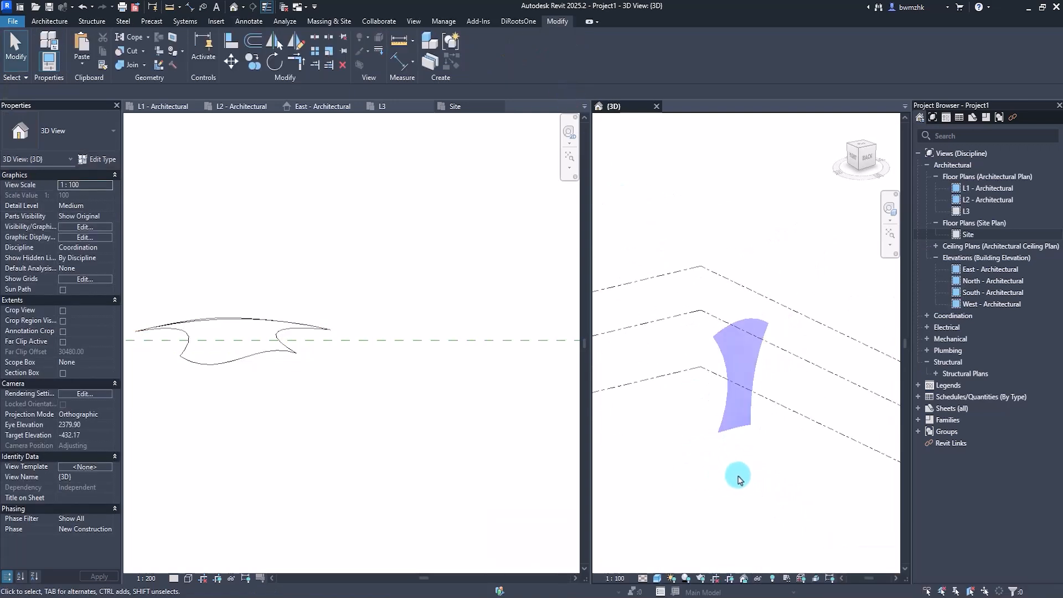
mouse_move(742, 463)
shift+middle_down()
mouse_move(766, 436)
mouse_move(814, 474)
mouse_move(733, 469)
shift+middle_up()
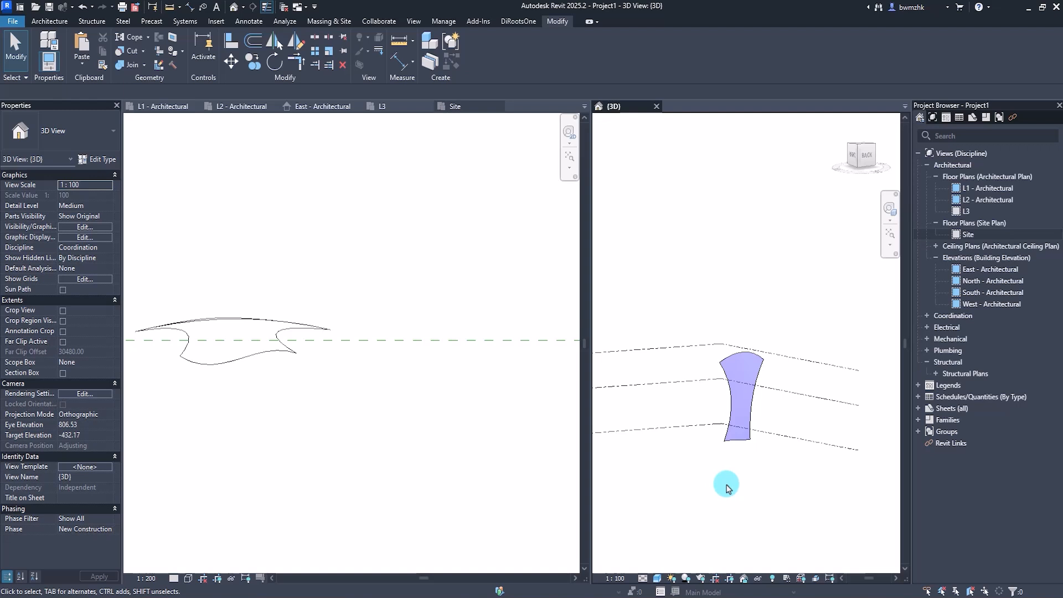
Step: Create a Generic - 200mm wall by face on the petal mass's curved face, with the location line at Finish Face: Exterior
click(338, 21)
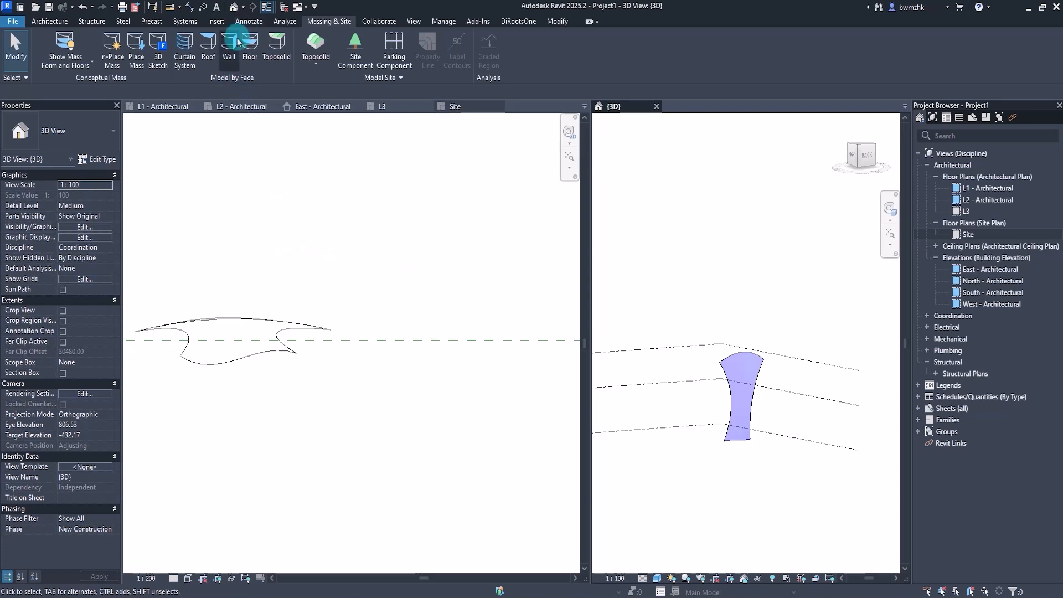
click(230, 52)
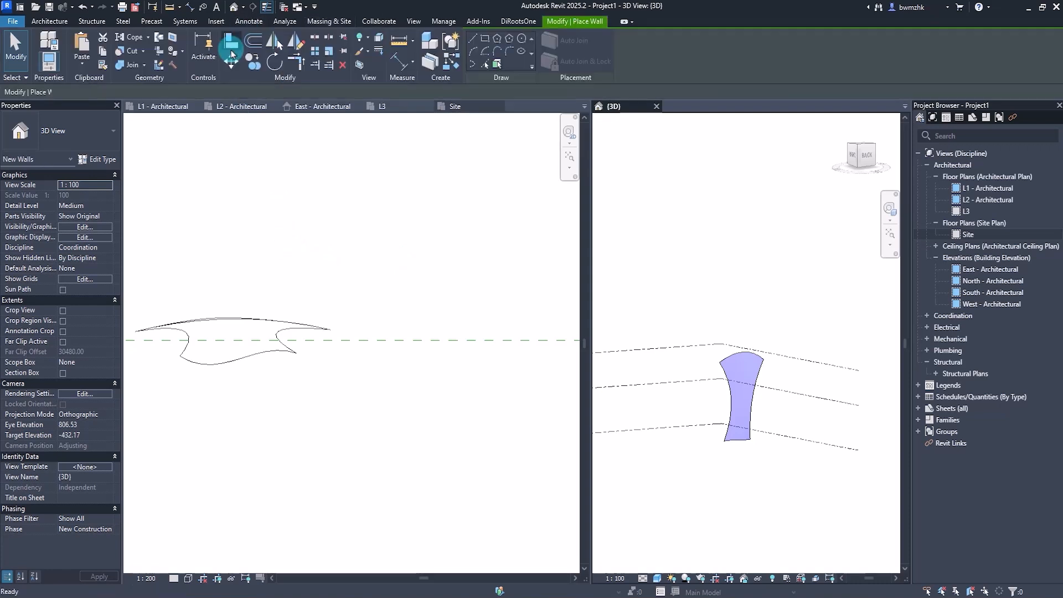
click(745, 358)
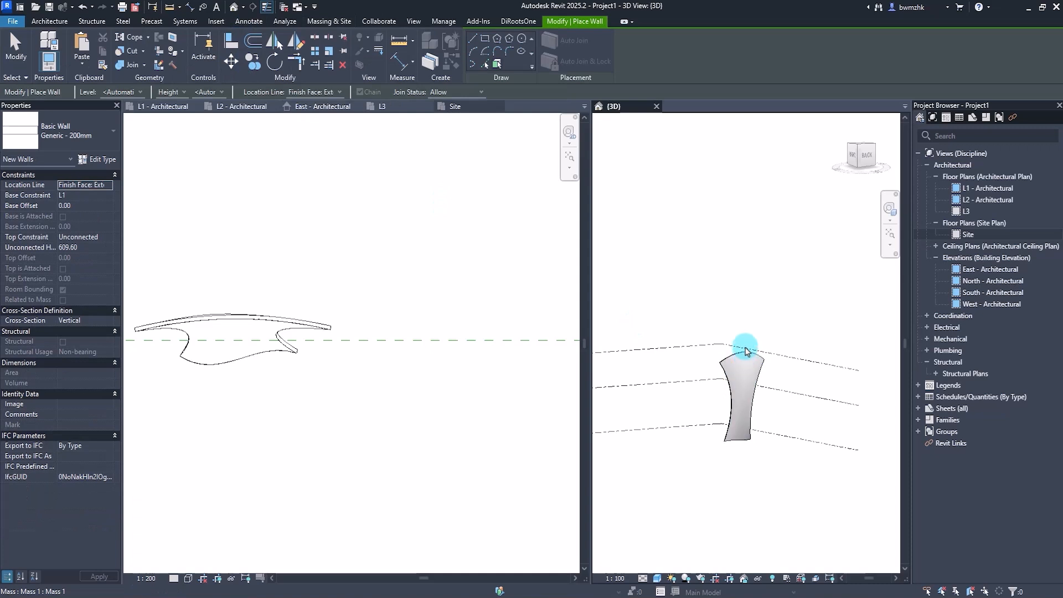
scroll(740, 391, up, 3)
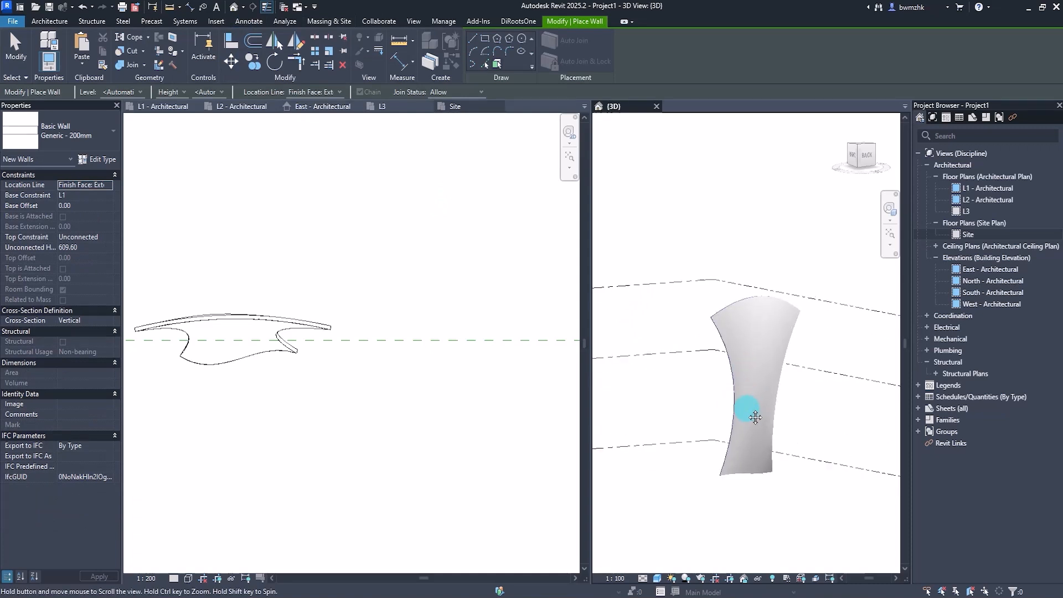
mouse_move(750, 416)
shift+middle_down()
mouse_move(736, 444)
mouse_move(767, 460)
mouse_move(723, 463)
mouse_move(835, 465)
mouse_move(882, 439)
mouse_move(895, 448)
mouse_move(885, 453)
mouse_move(802, 398)
shift+middle_up()
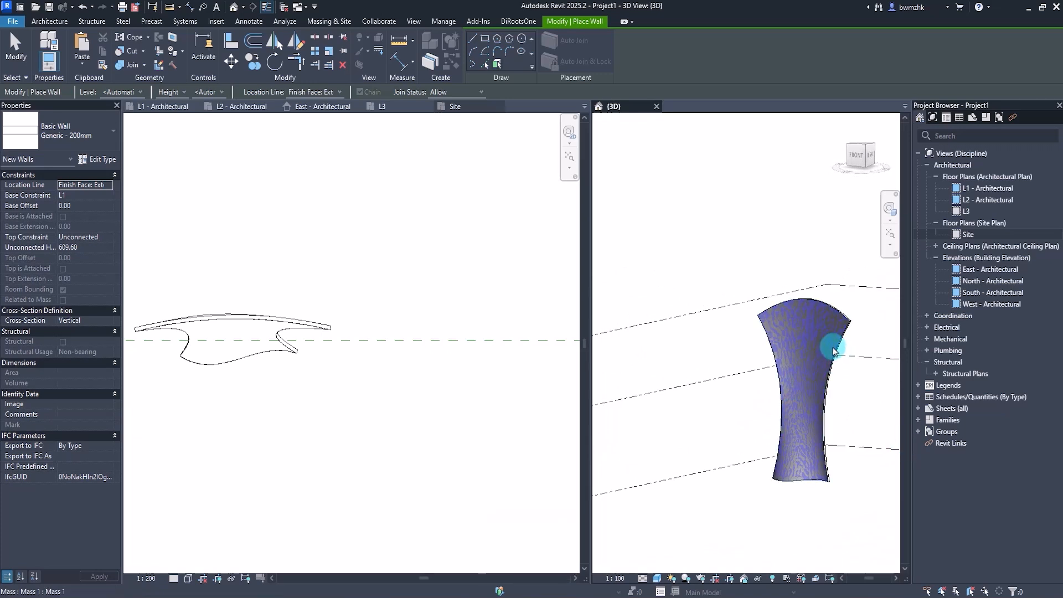
shift+middle_drag(834, 350, 824, 374)
shift+middle_drag(712, 400, 774, 376)
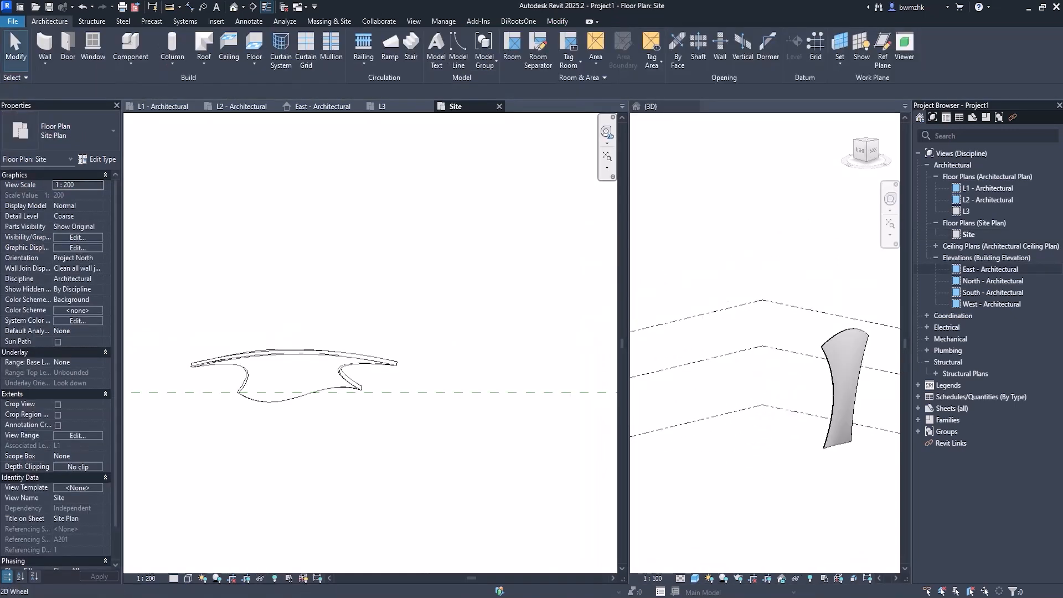
Step: Examine the tall petals and the entrance opening in the Dior Seoul reference photo for the next piece of the facade
drag(1062, 130, 552, 111)
scroll(585, 396, up, 1)
scroll(585, 396, up, 1)
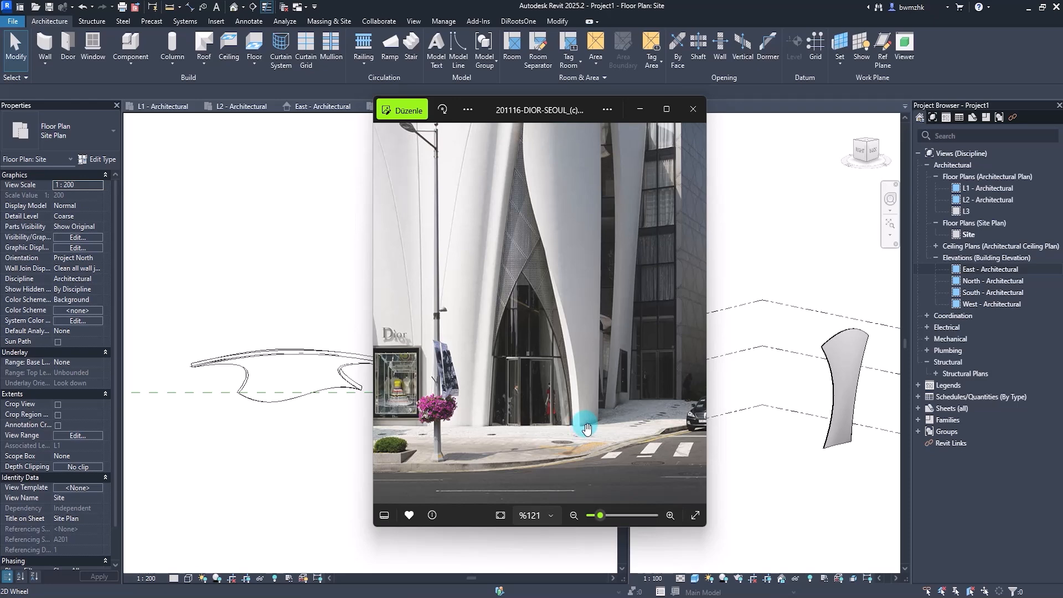
drag(591, 410, 592, 475)
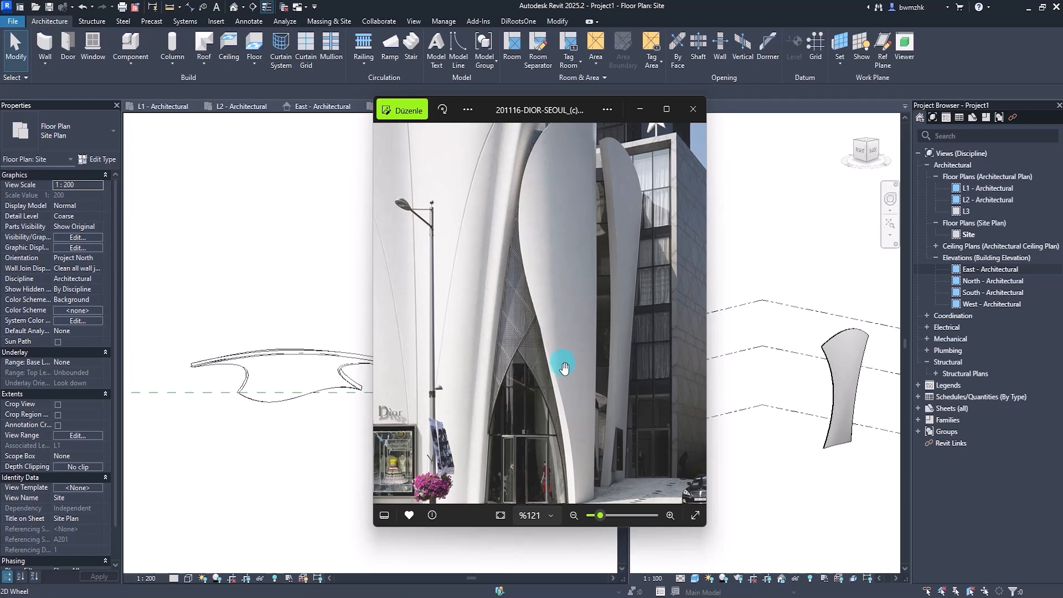
drag(564, 324, 603, 346)
drag(616, 447, 605, 368)
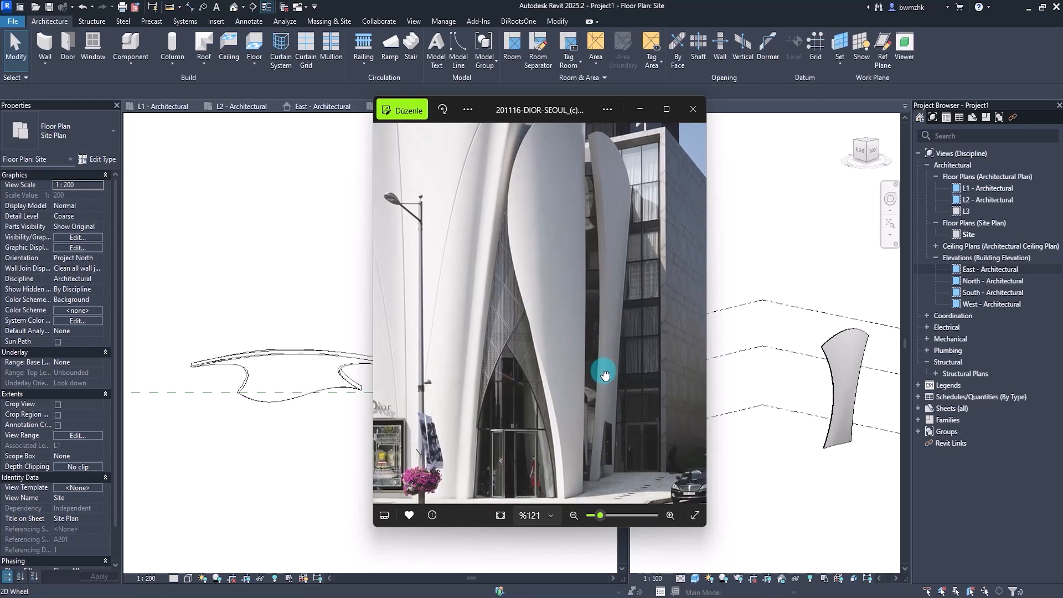
scroll(603, 335, down, 1)
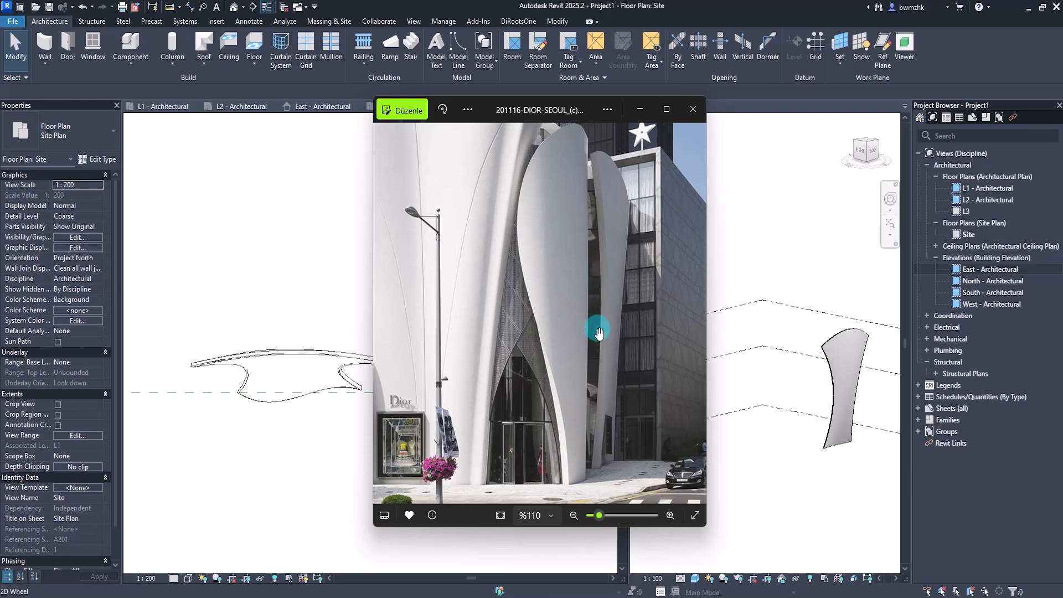
drag(567, 113, 1062, 212)
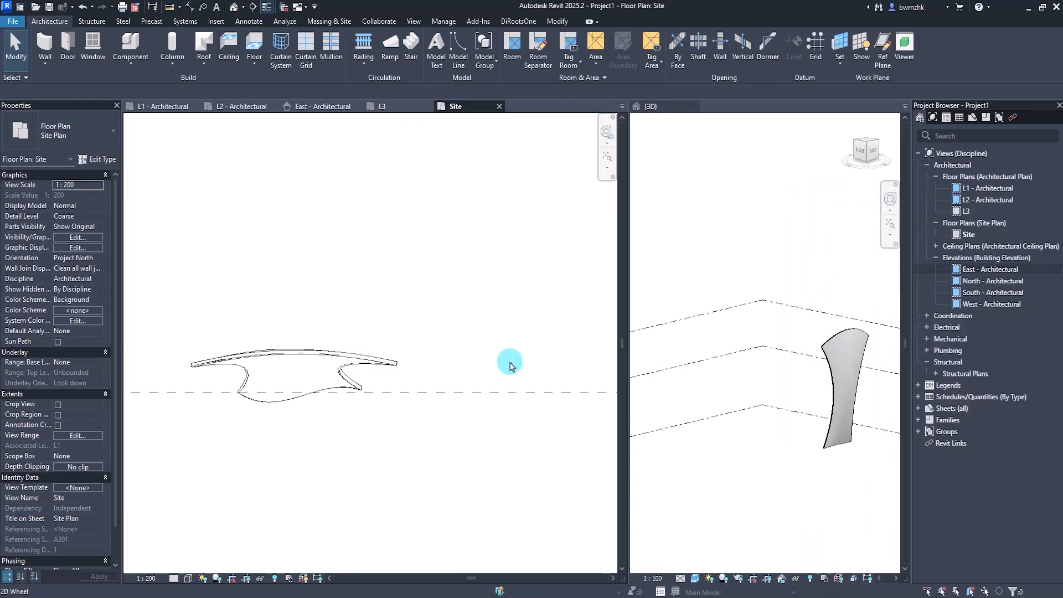
Step: Start a new in-place model from the Site plan using the Mass family category
click(131, 63)
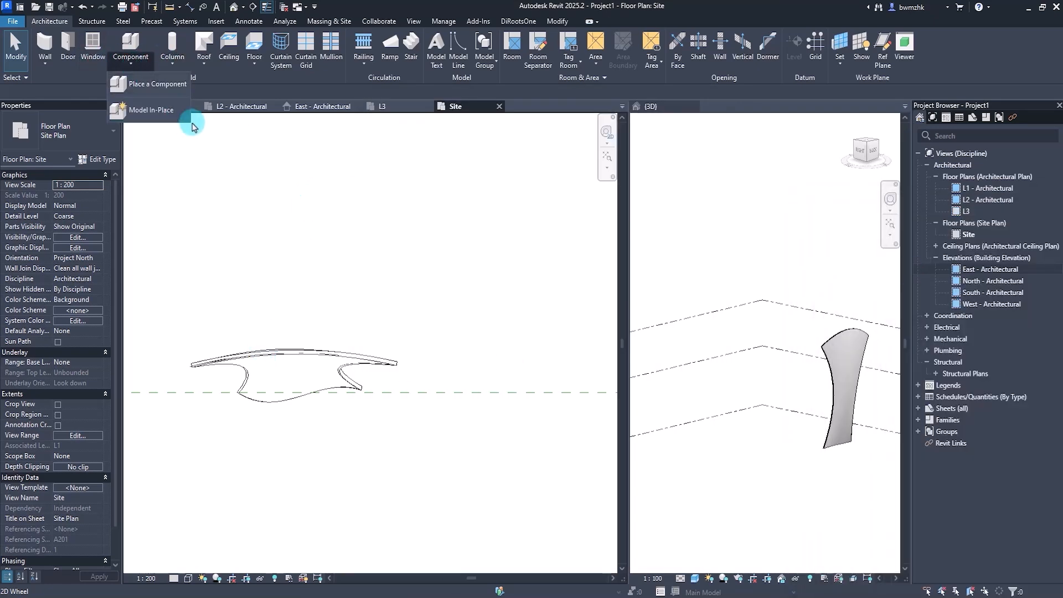
click(179, 116)
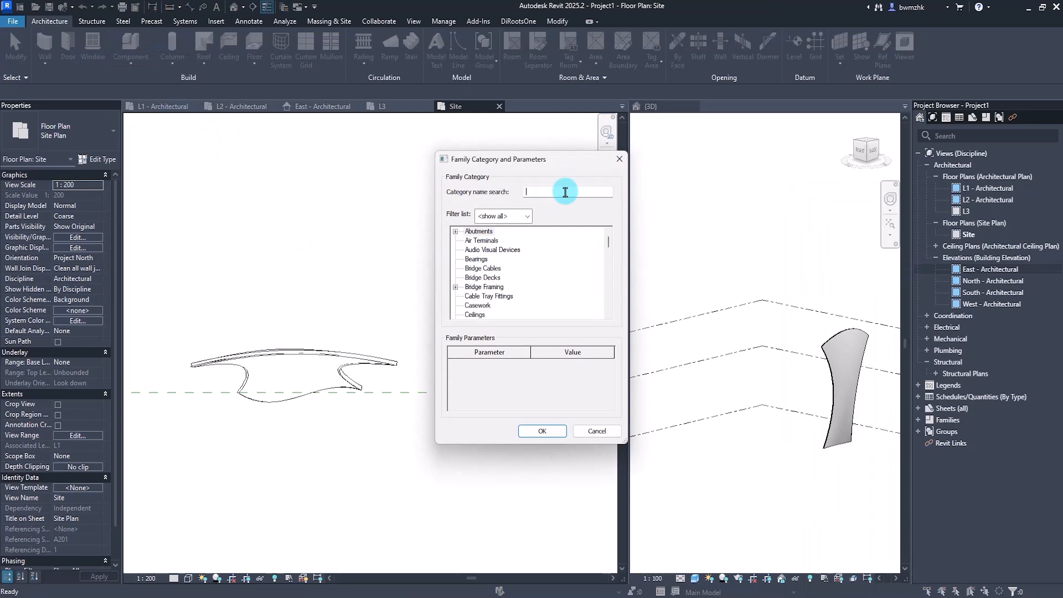
text(mass)
key(Return)
key(Return)
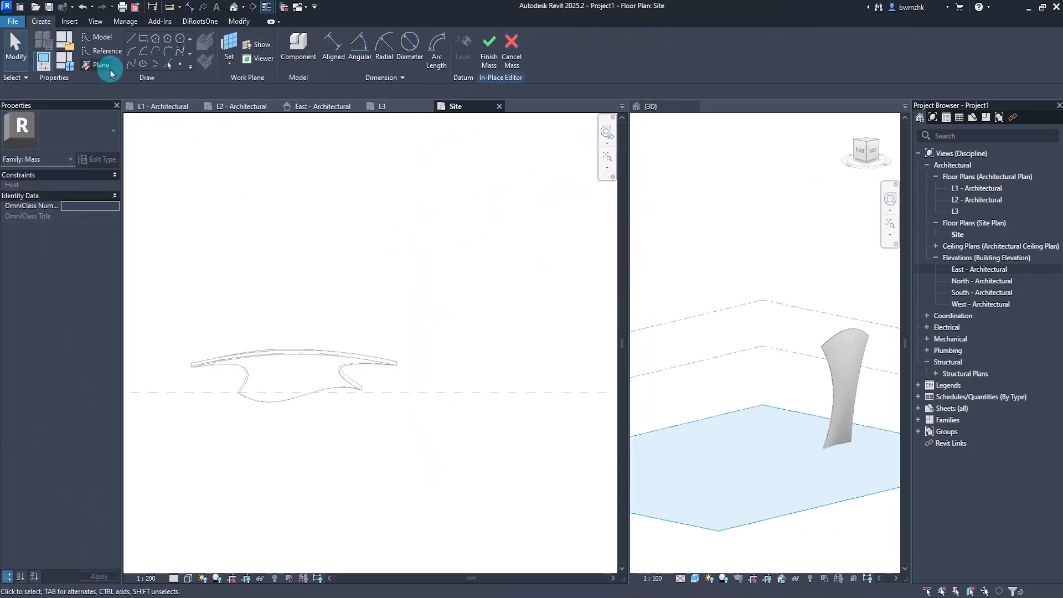
Step: In the East elevation, draw a horizontal reference plane across the petal between L1 and L2 and nudge it up to about 459 above L1
click(327, 106)
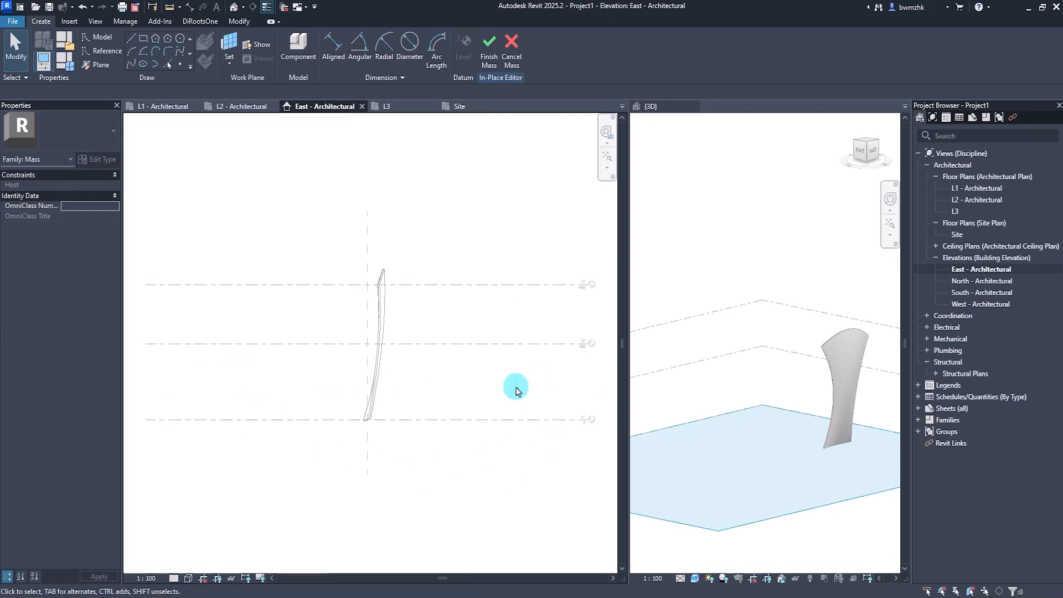
click(95, 64)
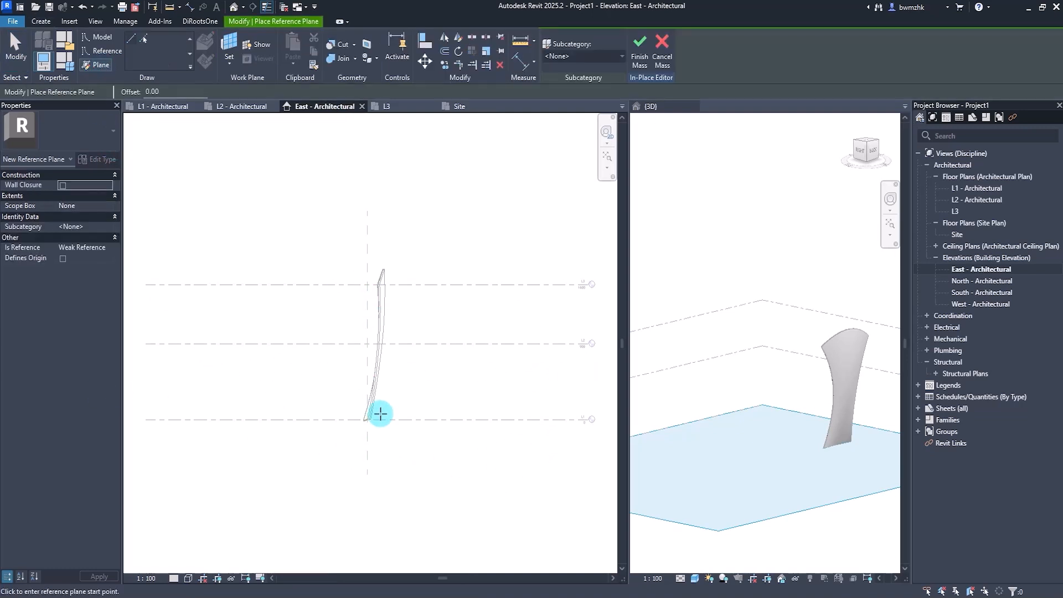
click(147, 388)
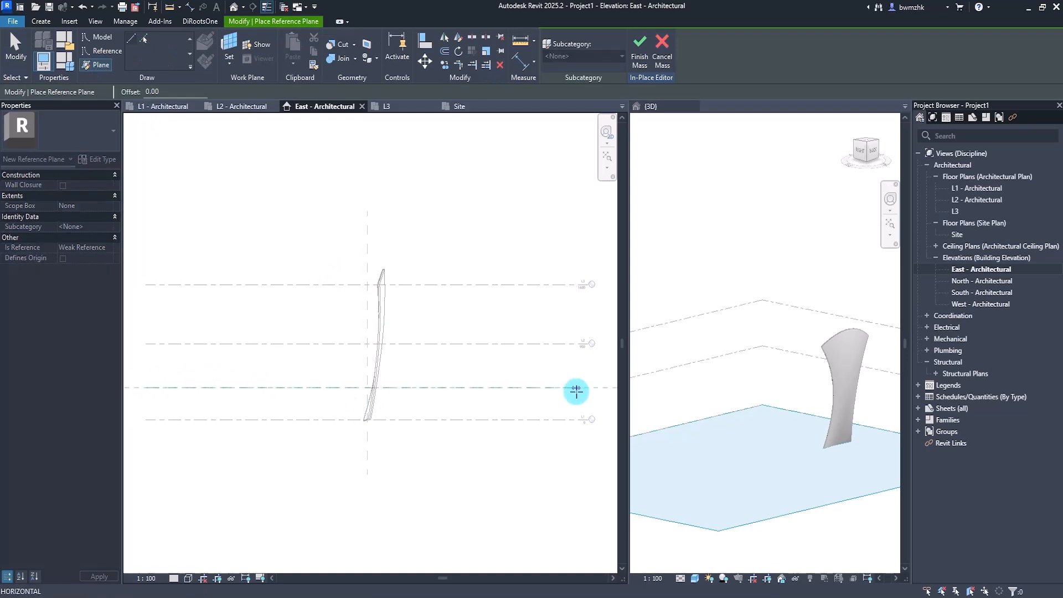
click(581, 389)
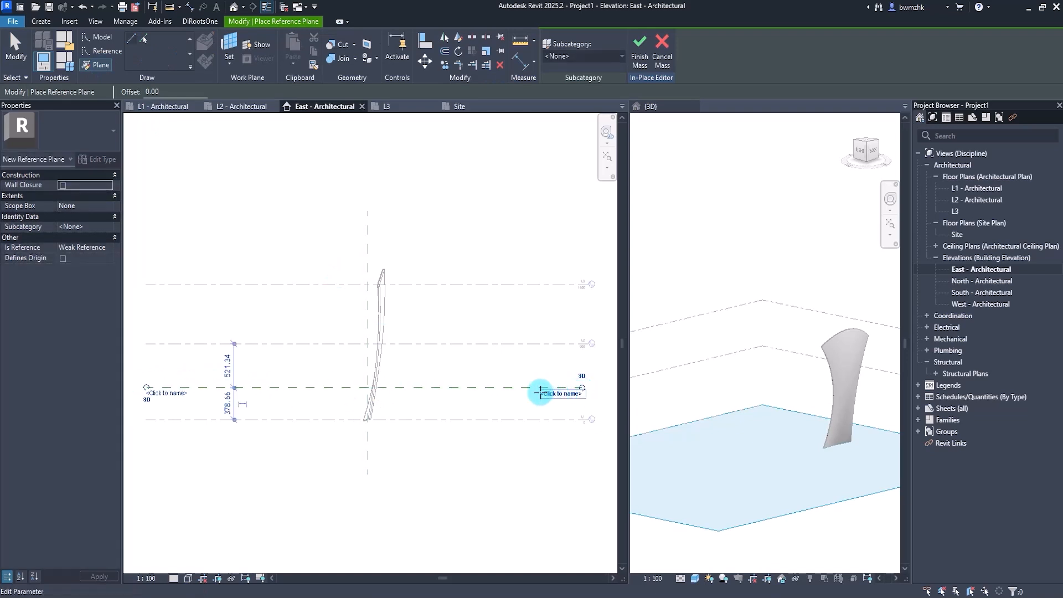
key(Escape)
click(491, 393)
key(Up)
key(Up)
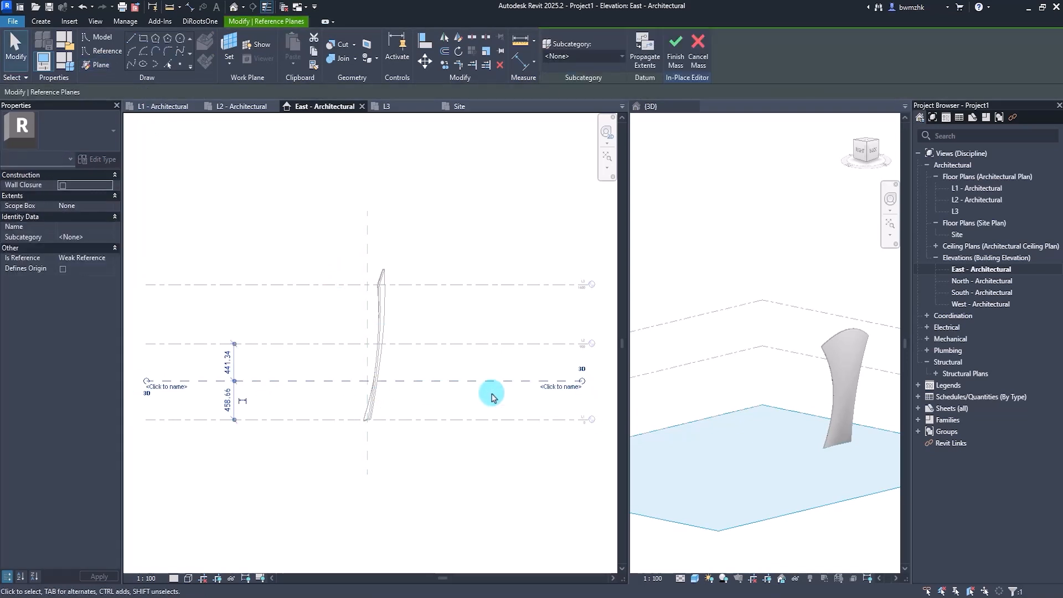
Step: Name the new horizontal reference plane x
click(557, 392)
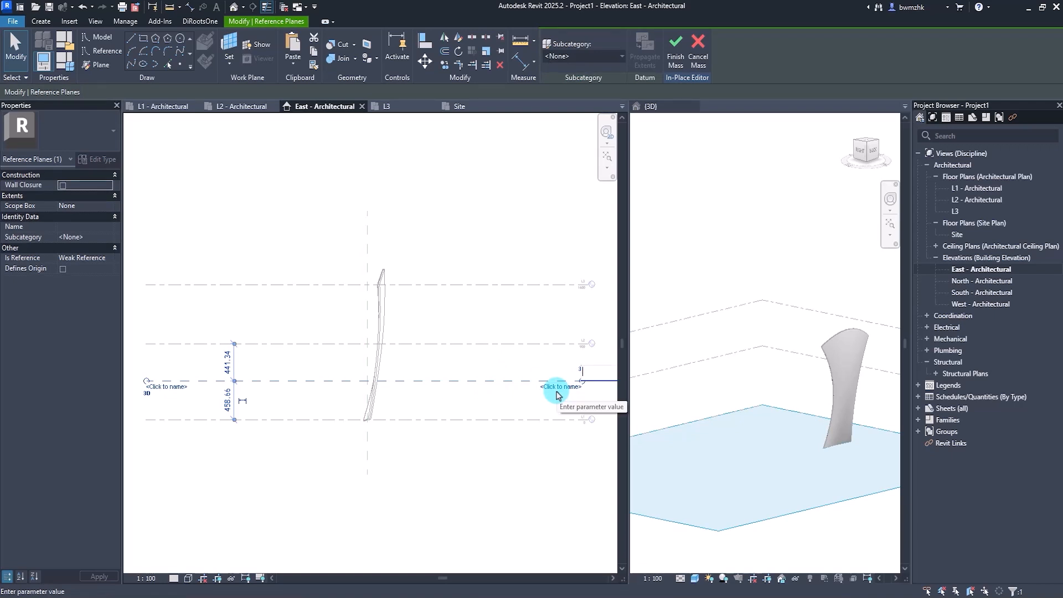
text(3D)
key(Return)
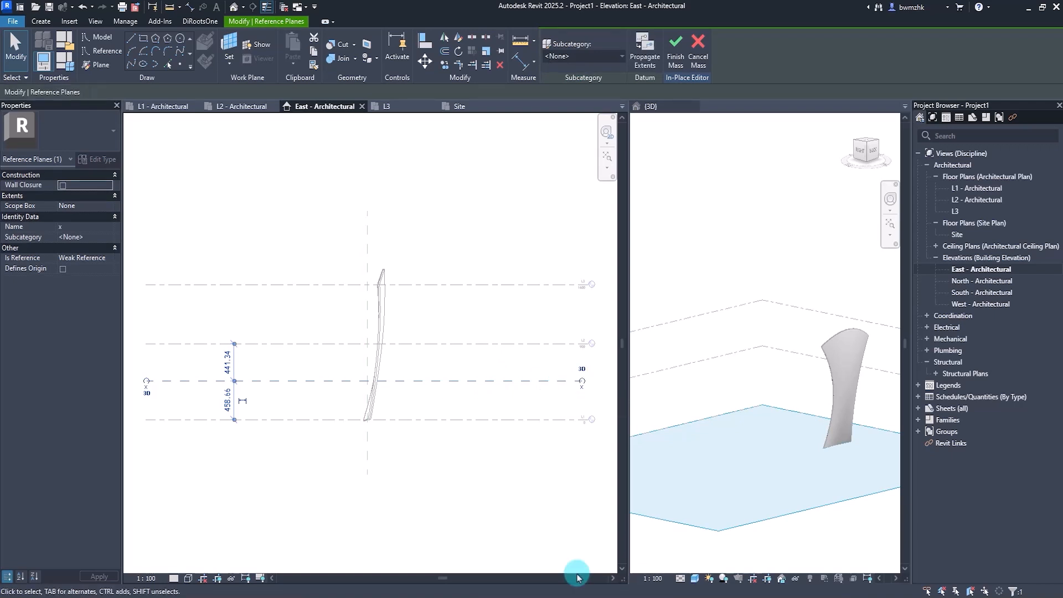
key(Escape)
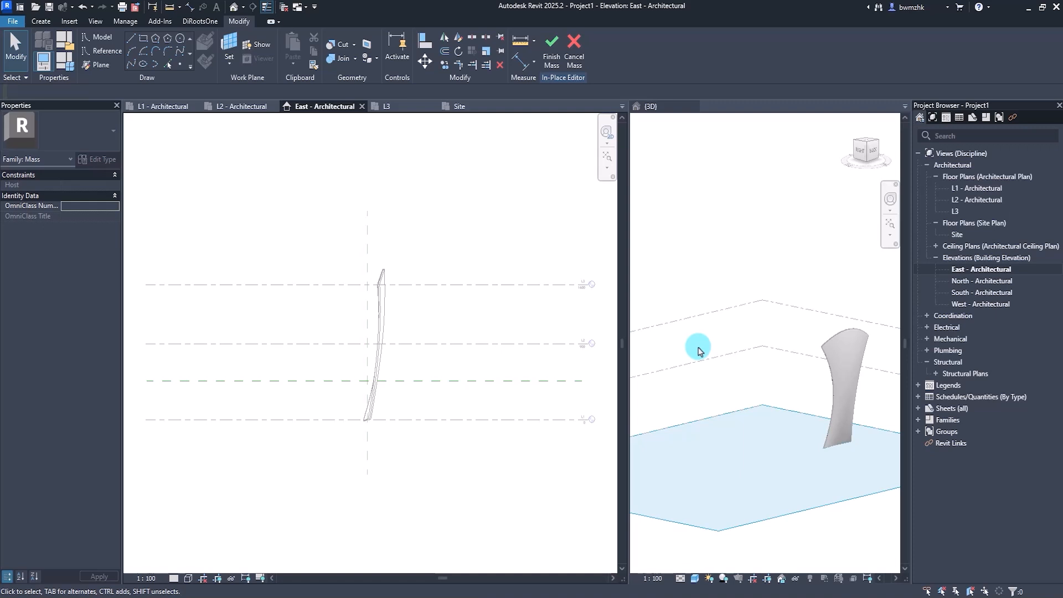
Step: In the Site plan, draw a shallow three-point spline on Level L1 beside the petal's base, just below the centre reference plane
click(477, 106)
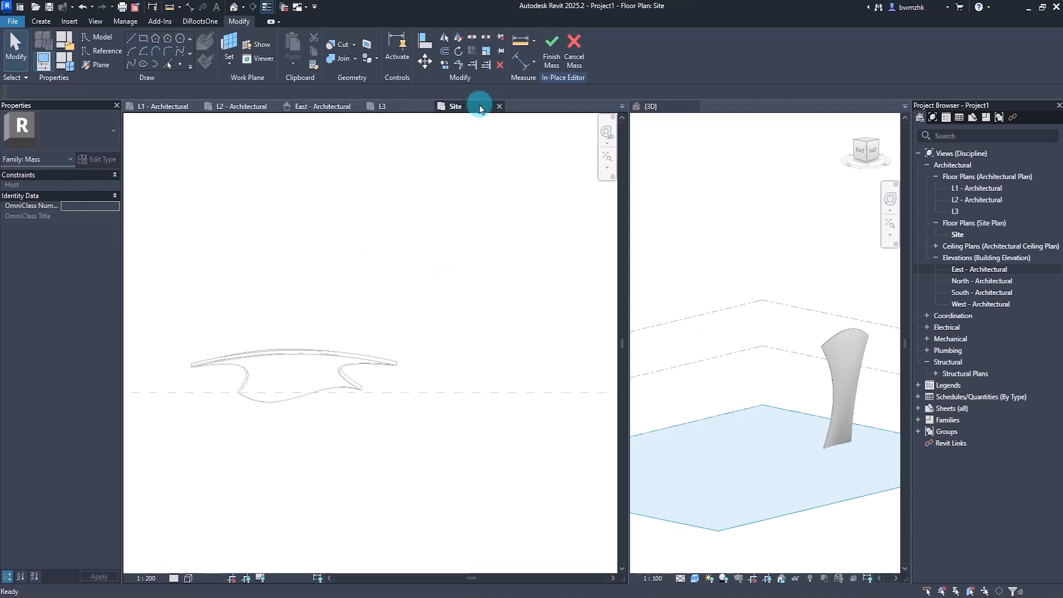
middle_drag(472, 406, 418, 252)
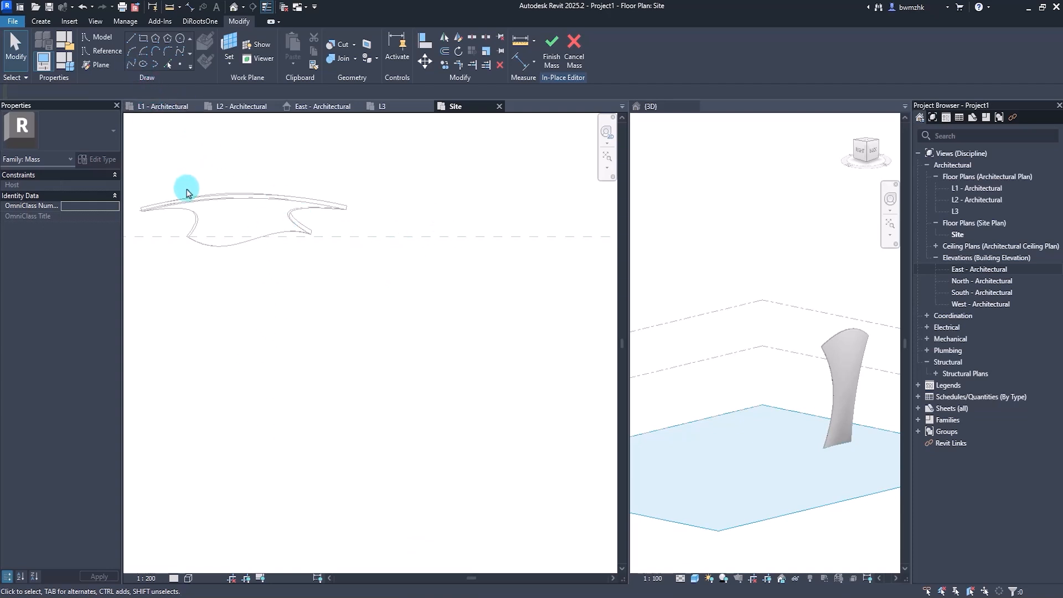
click(130, 66)
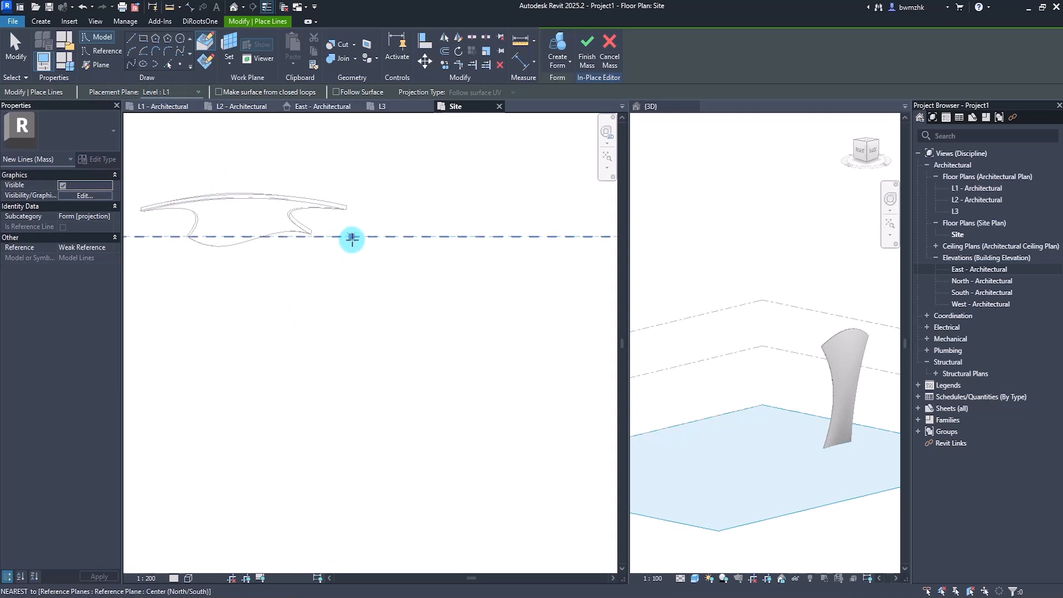
click(345, 244)
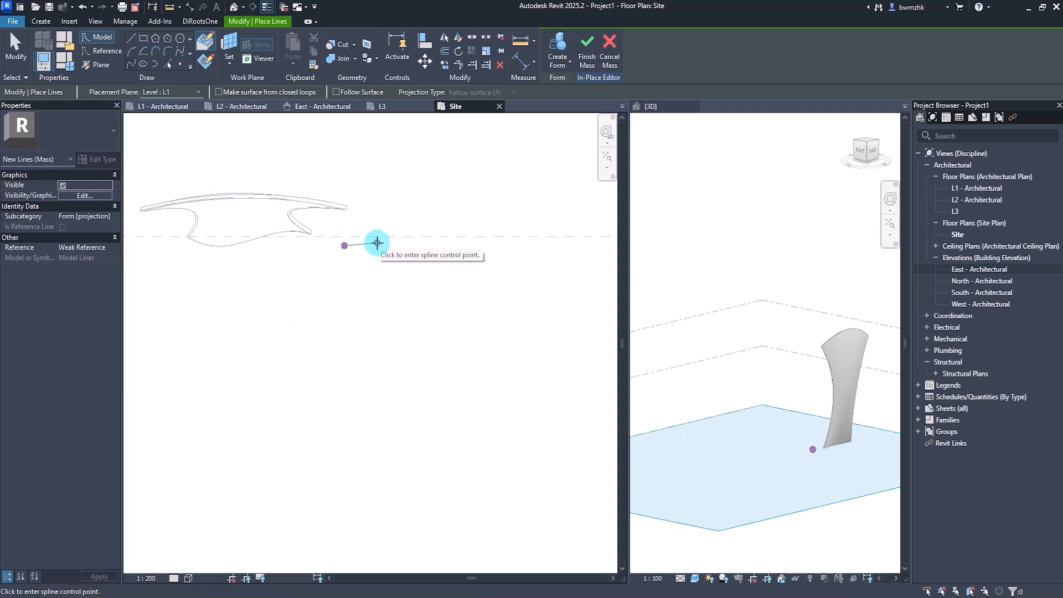
click(377, 242)
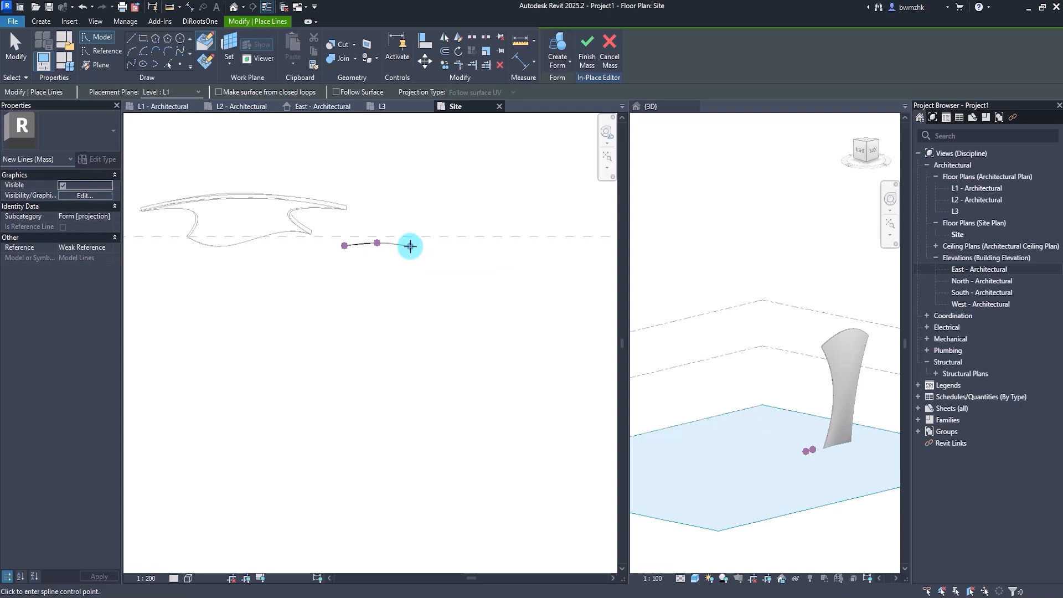
scroll(409, 246, up, 1)
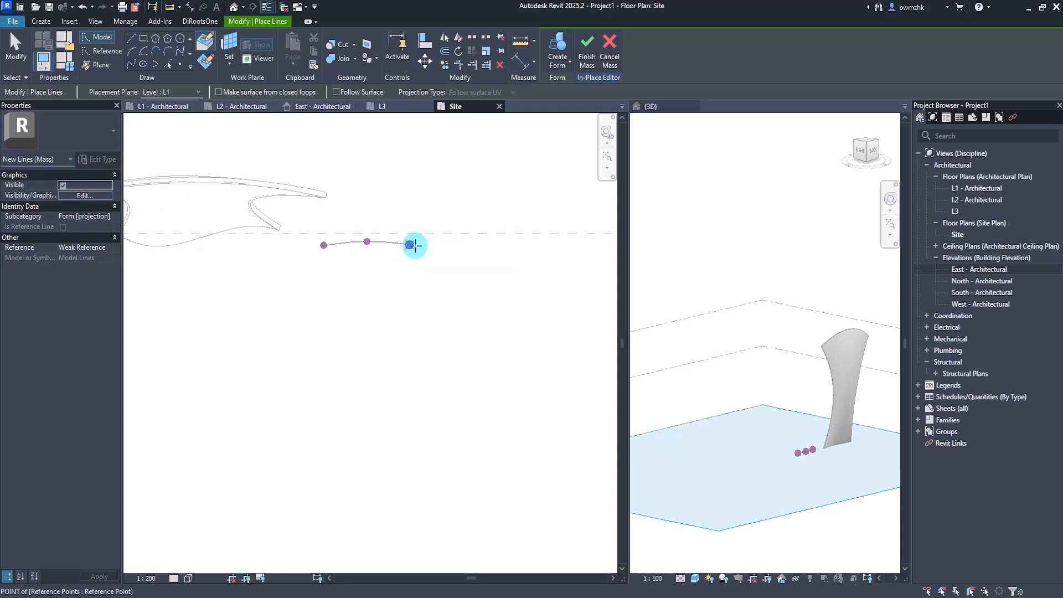
key(Escape)
key(Escape)
scroll(414, 256, down, 1)
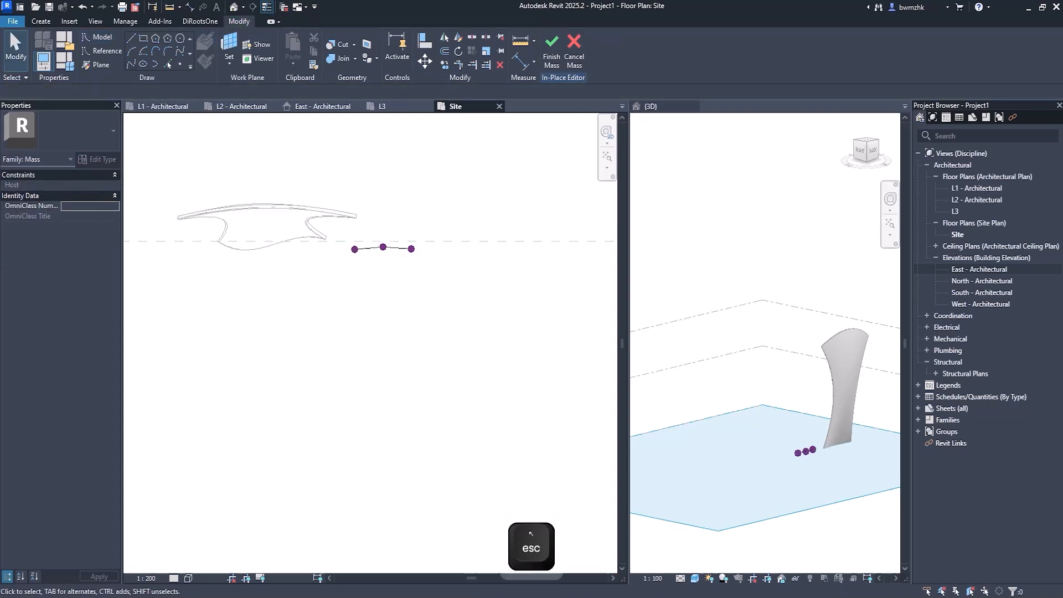
Step: Examine the tall petal's outline in the Dior Seoul reference photo while setting the spline's placement plane to reference plane x
drag(790, 141, 758, 89)
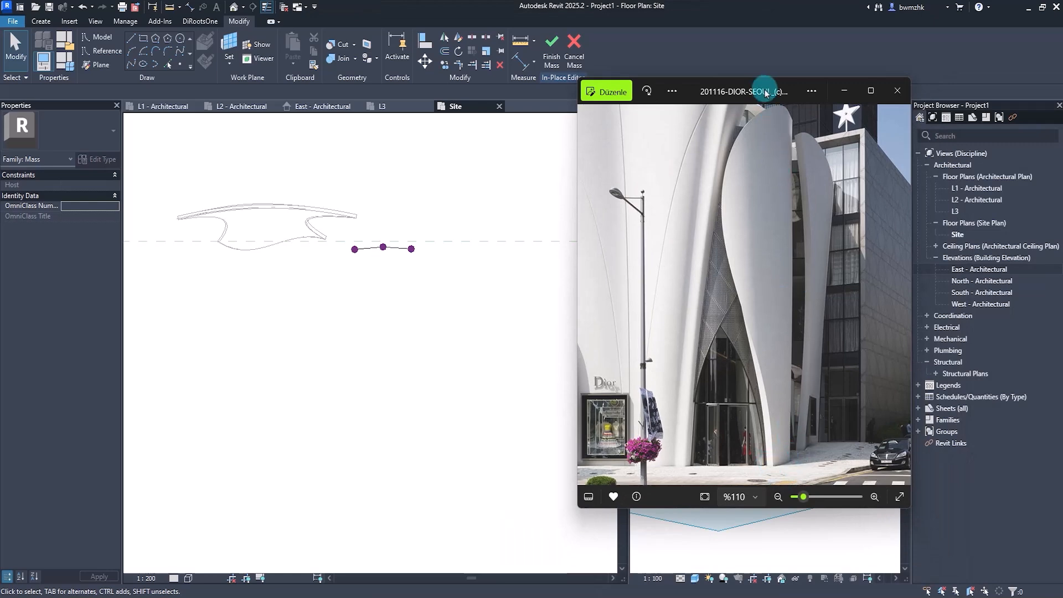
drag(764, 93, 1062, 132)
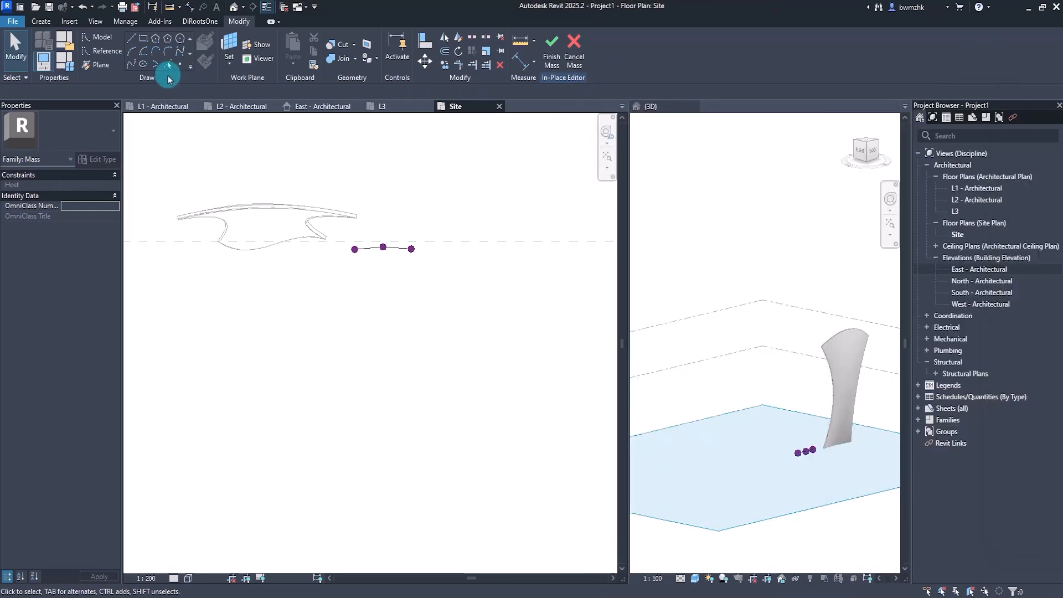
click(131, 65)
click(179, 92)
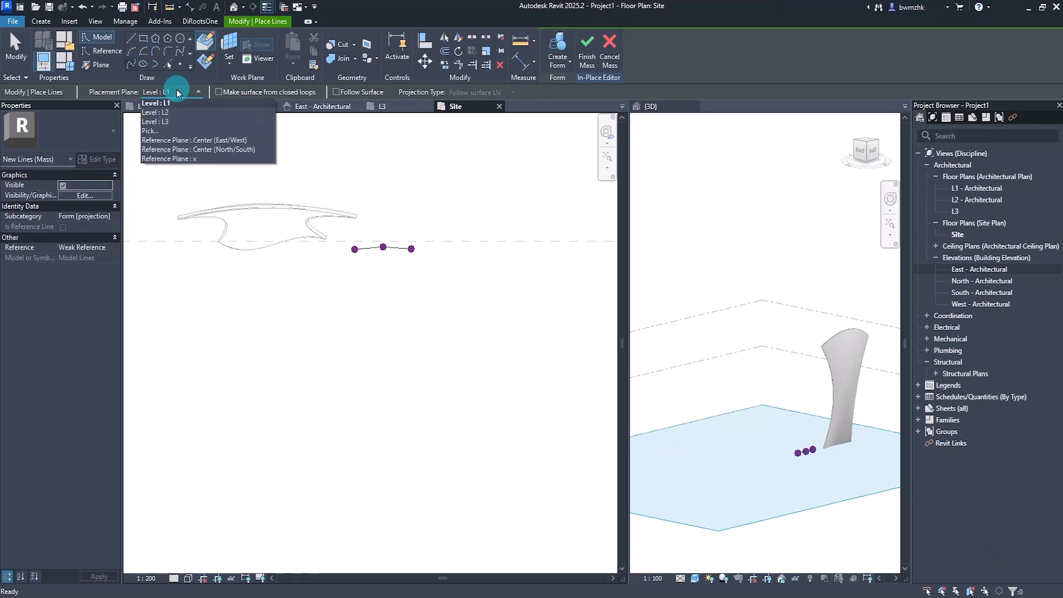
click(191, 159)
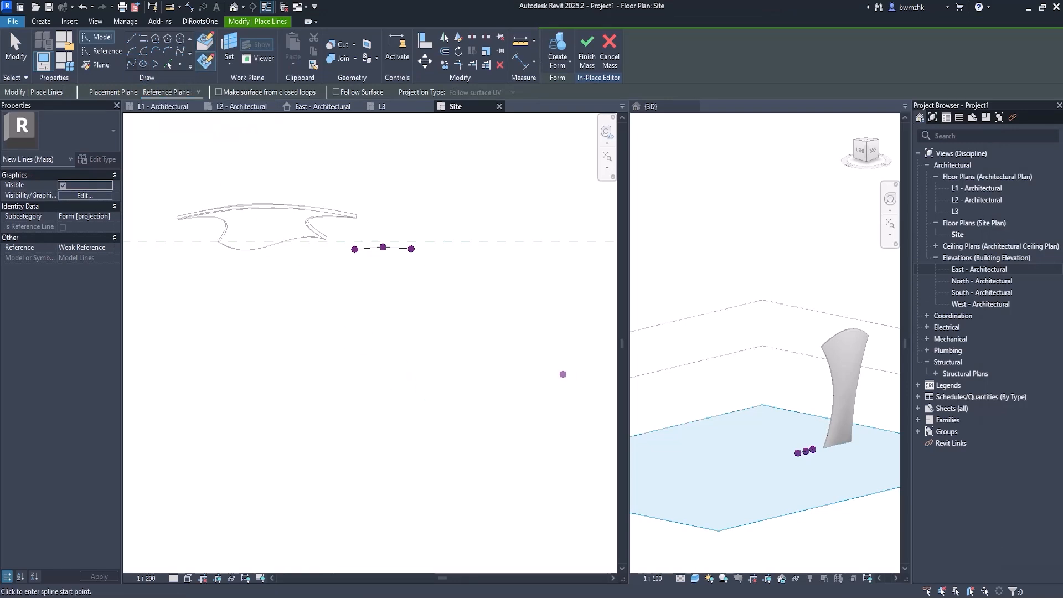
drag(1062, 131, 696, 112)
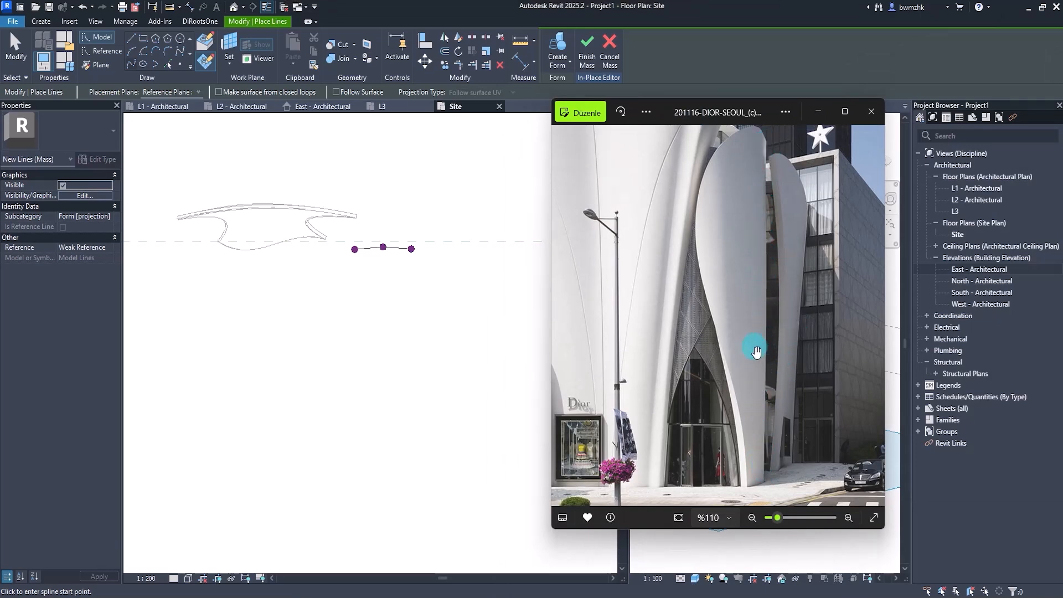
drag(736, 108, 1062, 128)
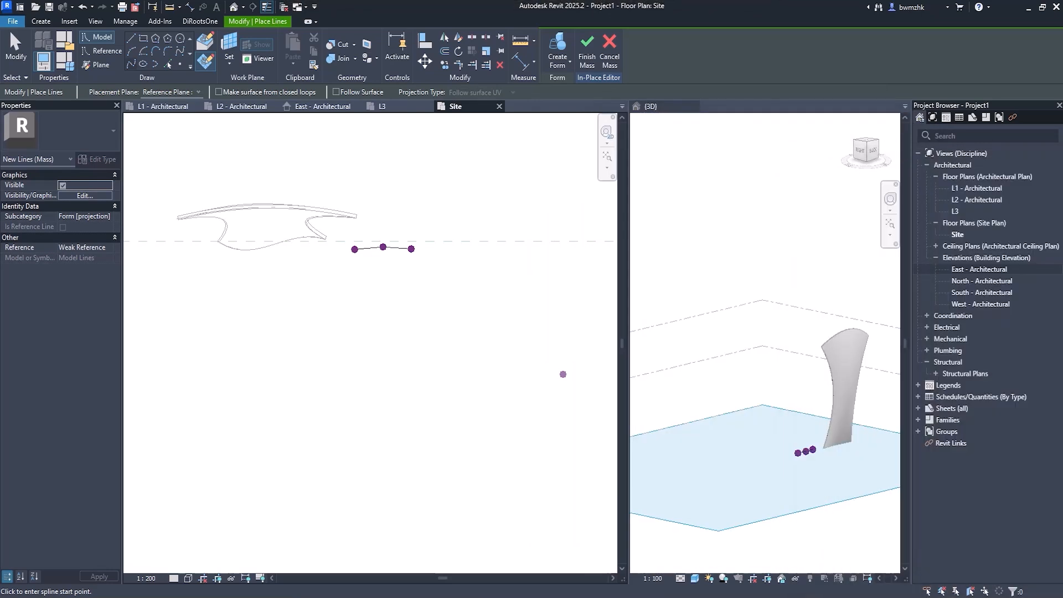
click(197, 93)
click(195, 93)
click(178, 92)
click(176, 159)
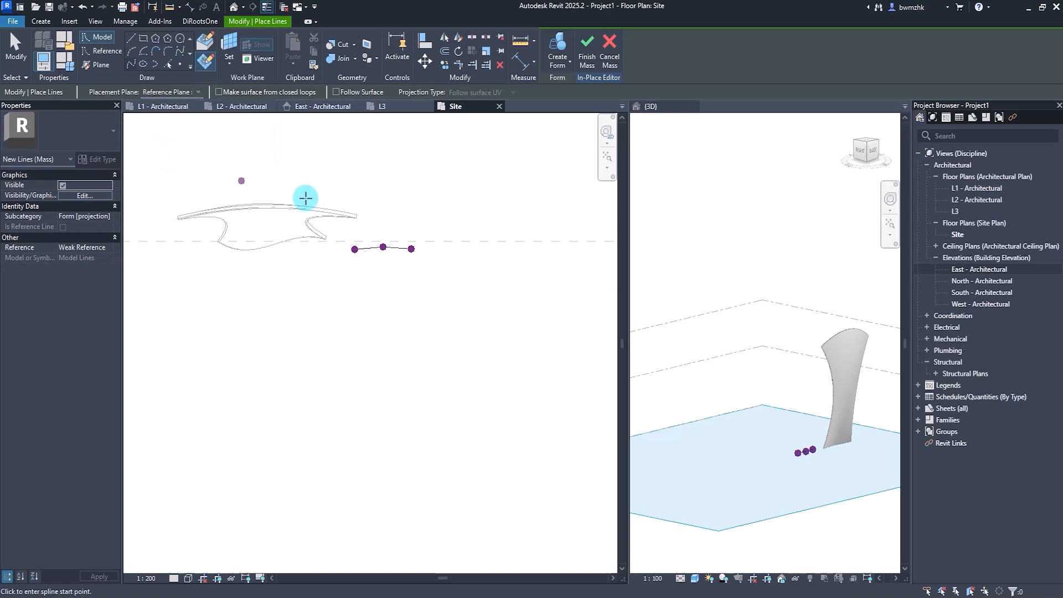
scroll(365, 259, up, 2)
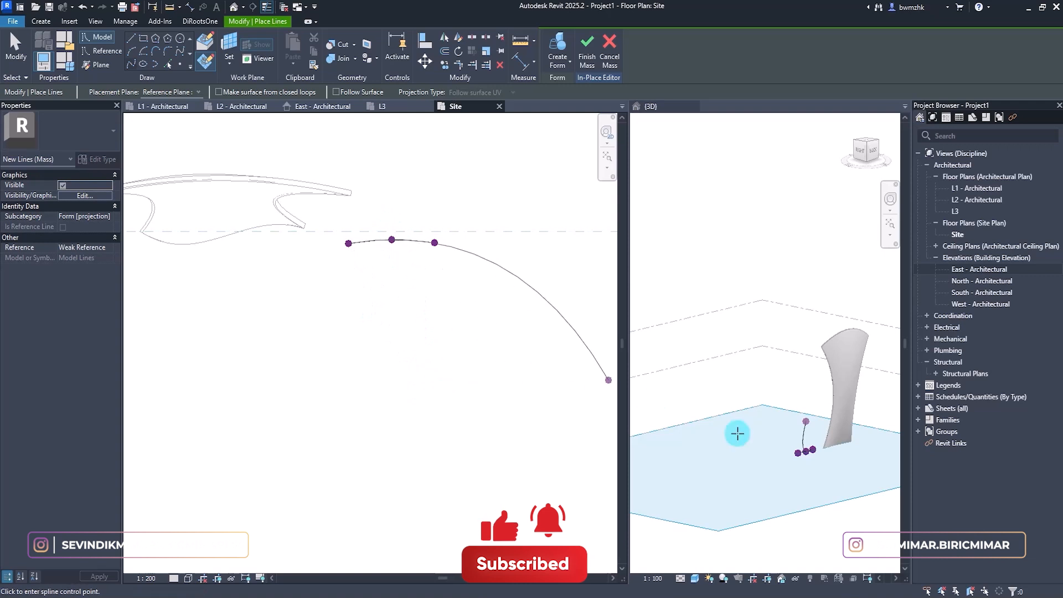
click(811, 419)
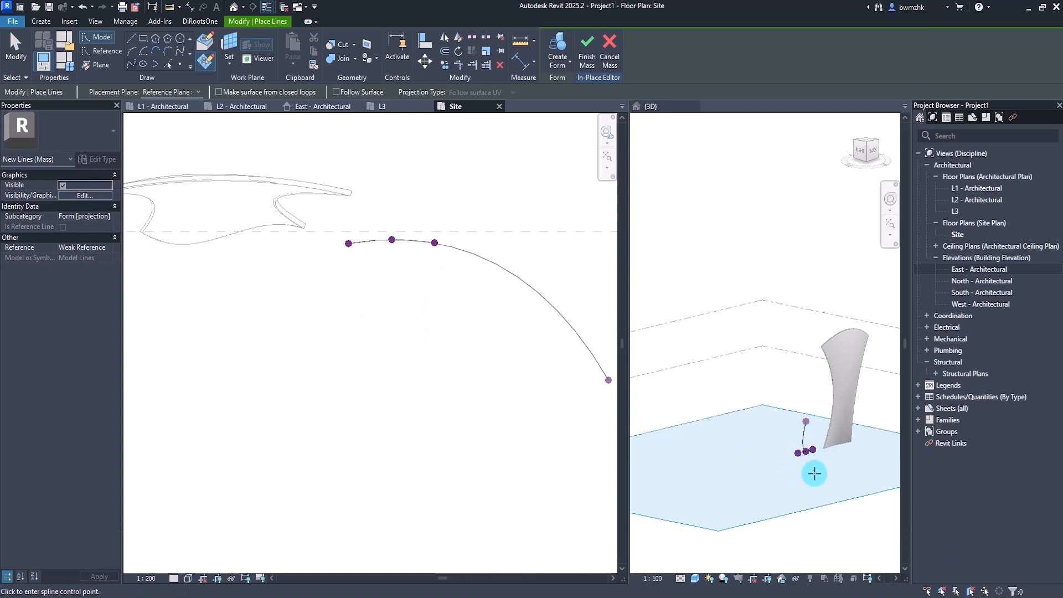
key(Escape)
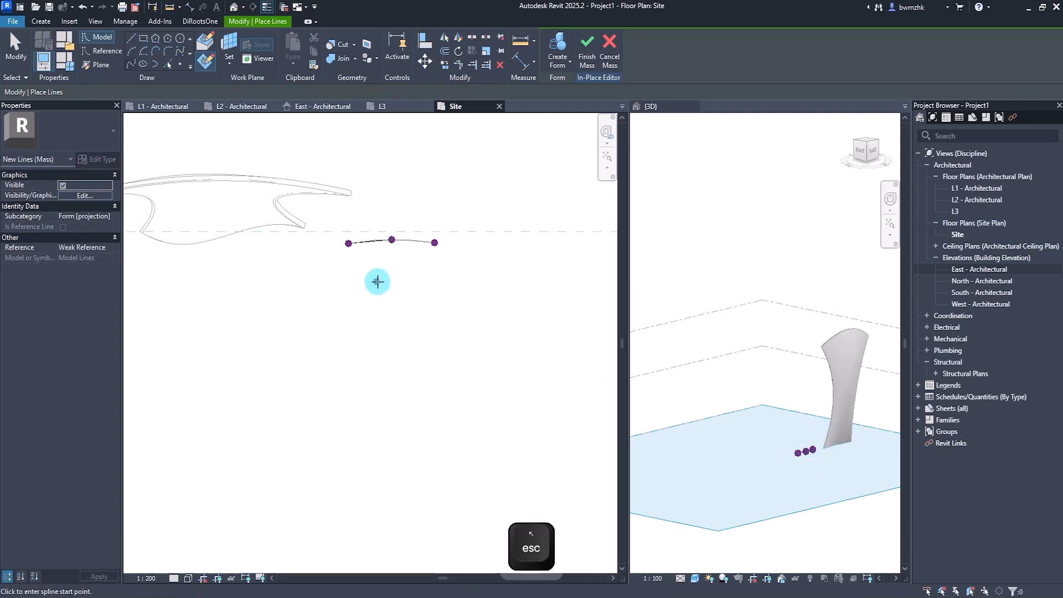
key(ctrl+z)
key(Escape)
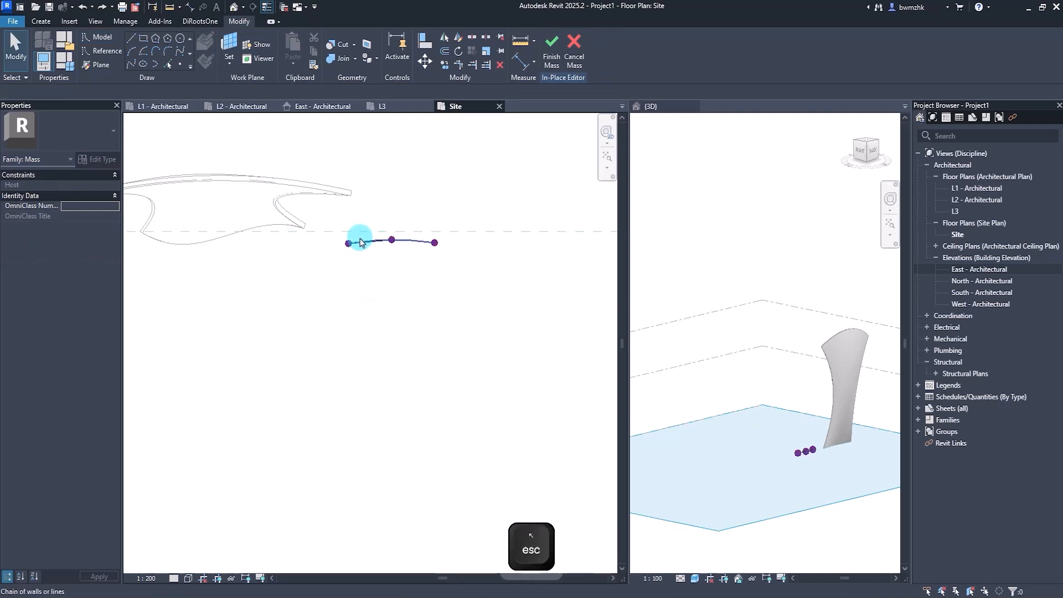
Step: Delete the stray straight model line joining the first two points of the L1 spline
click(368, 242)
scroll(367, 243, up, 4)
key(Escape)
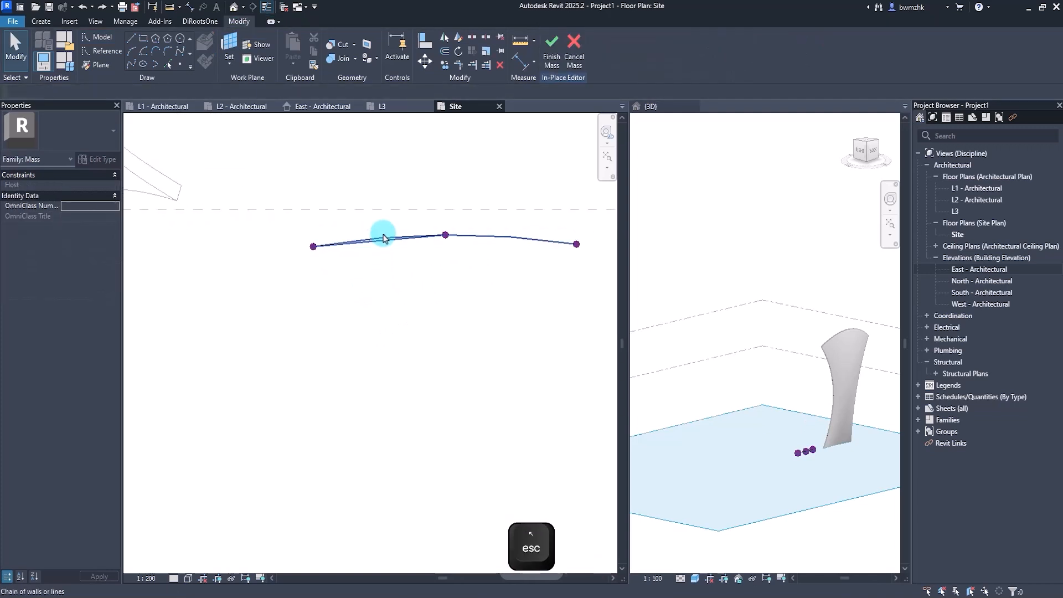
key(Tab)
click(385, 244)
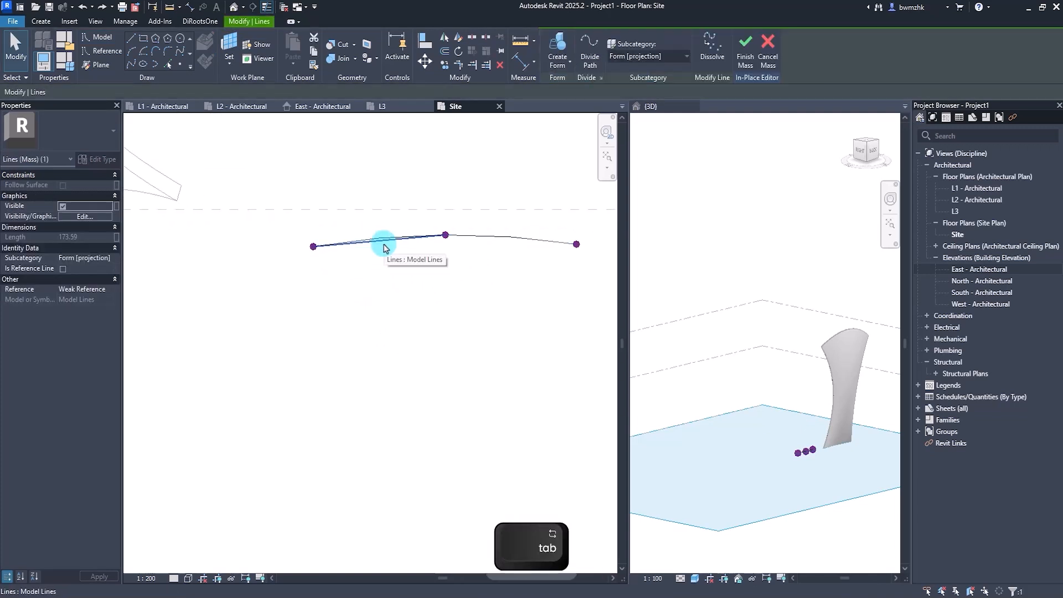
key(Delete)
scroll(423, 299, down, 1)
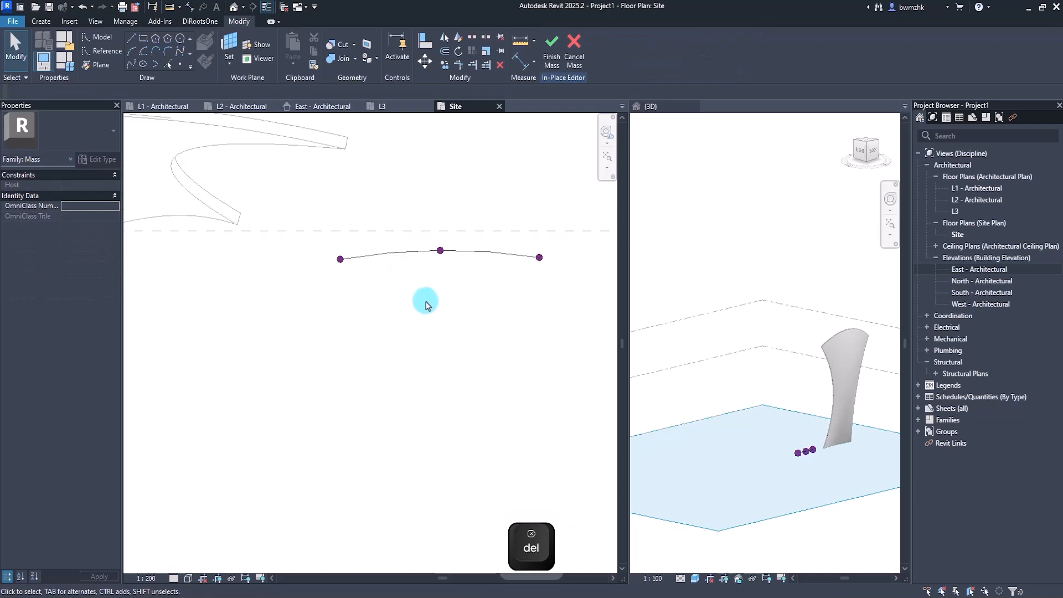
Step: Draw a four-point spline on reference plane x just below the L1 spline, extending past its far end and bending downward
scroll(457, 332, down, 4)
scroll(414, 280, up, 4)
middle_drag(499, 299, 453, 282)
scroll(454, 282, down, 3)
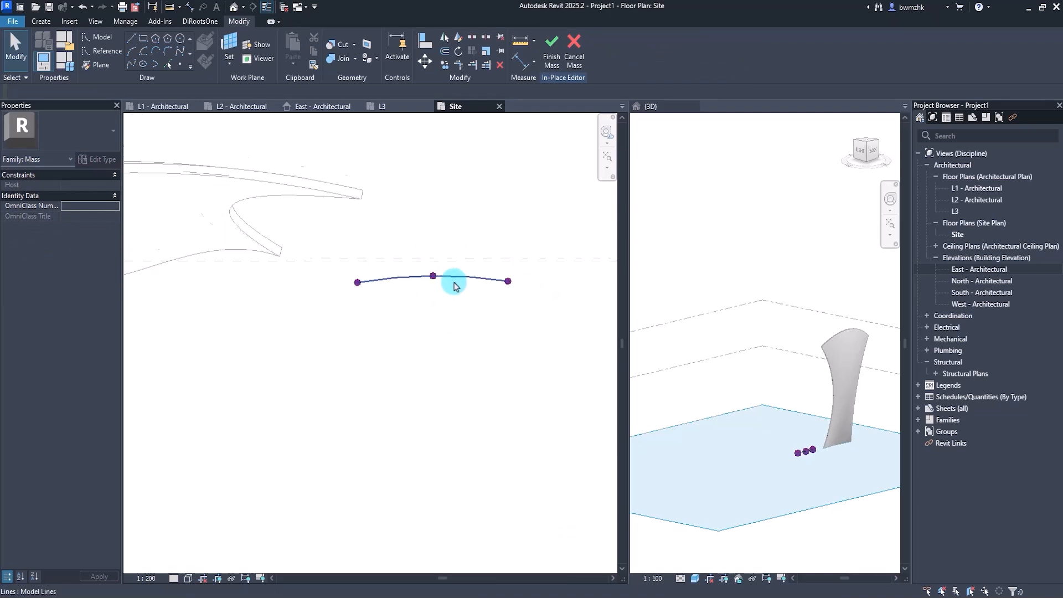
click(132, 64)
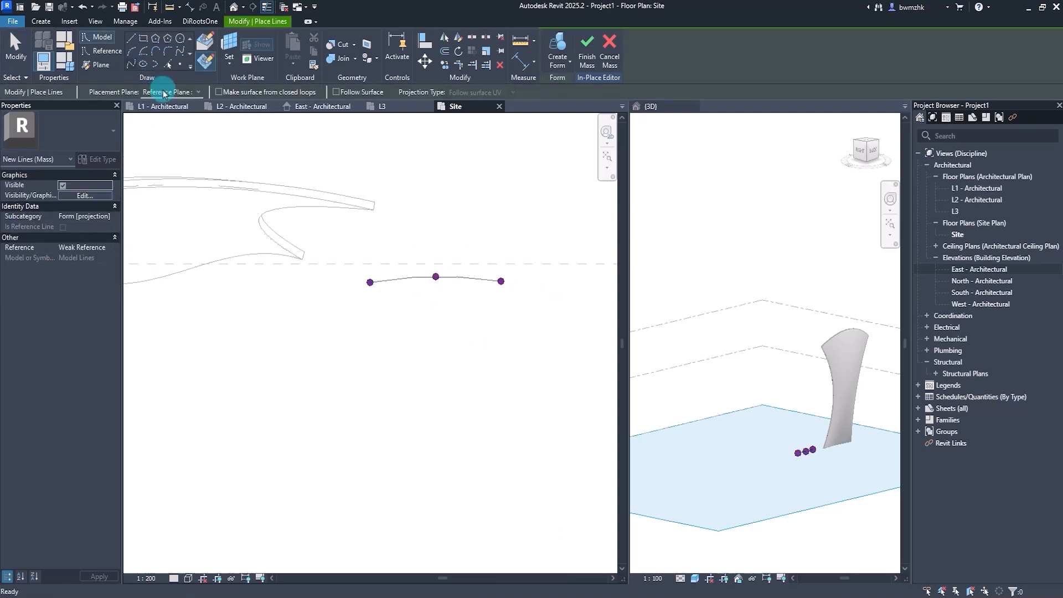
click(172, 92)
click(198, 160)
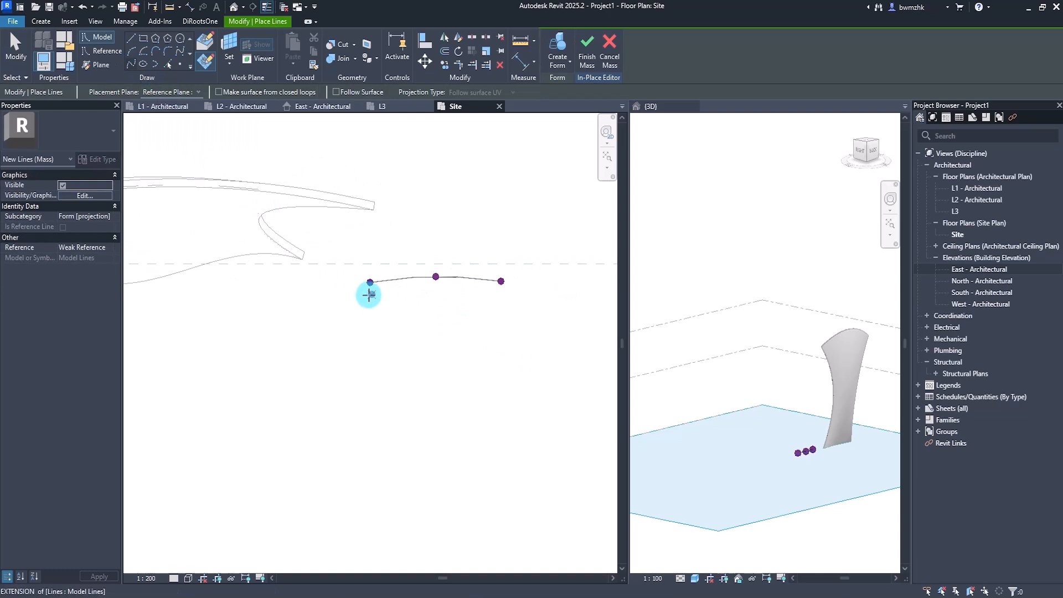
scroll(366, 297, up, 3)
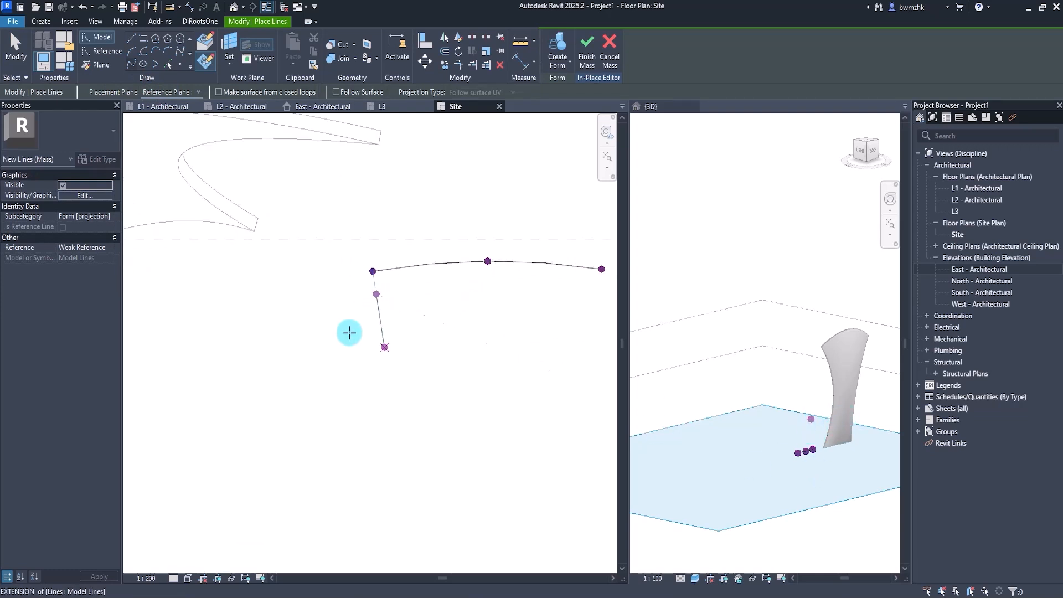
scroll(394, 332, down, 2)
middle_drag(460, 316, 392, 320)
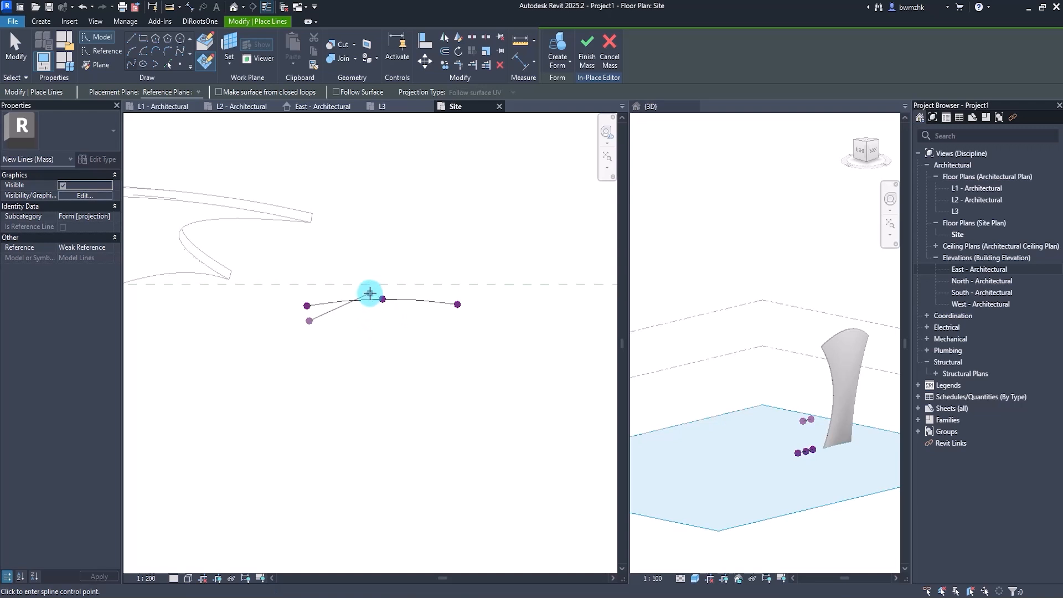
click(383, 313)
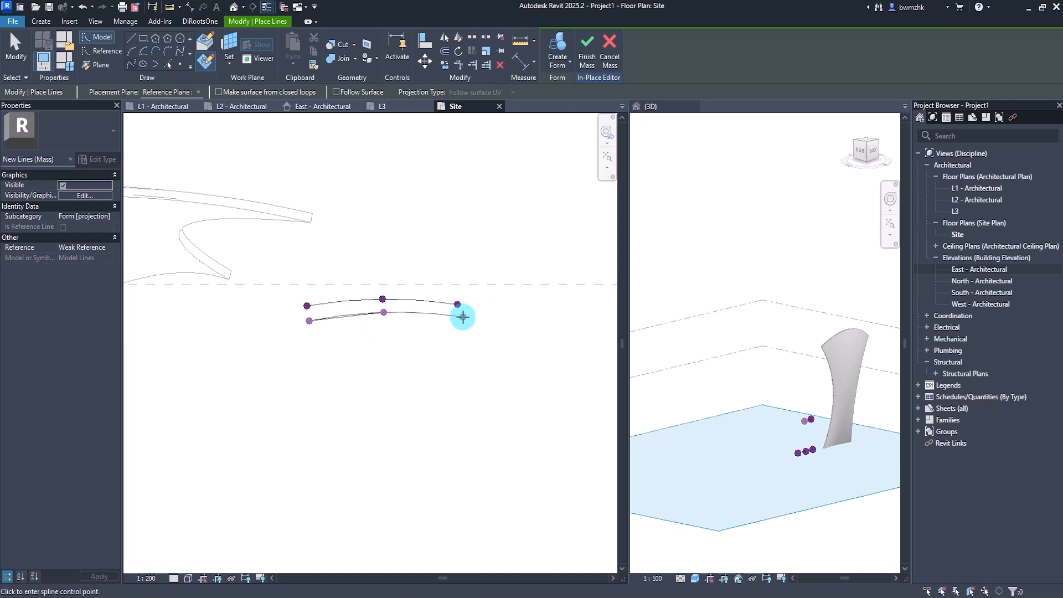
click(456, 315)
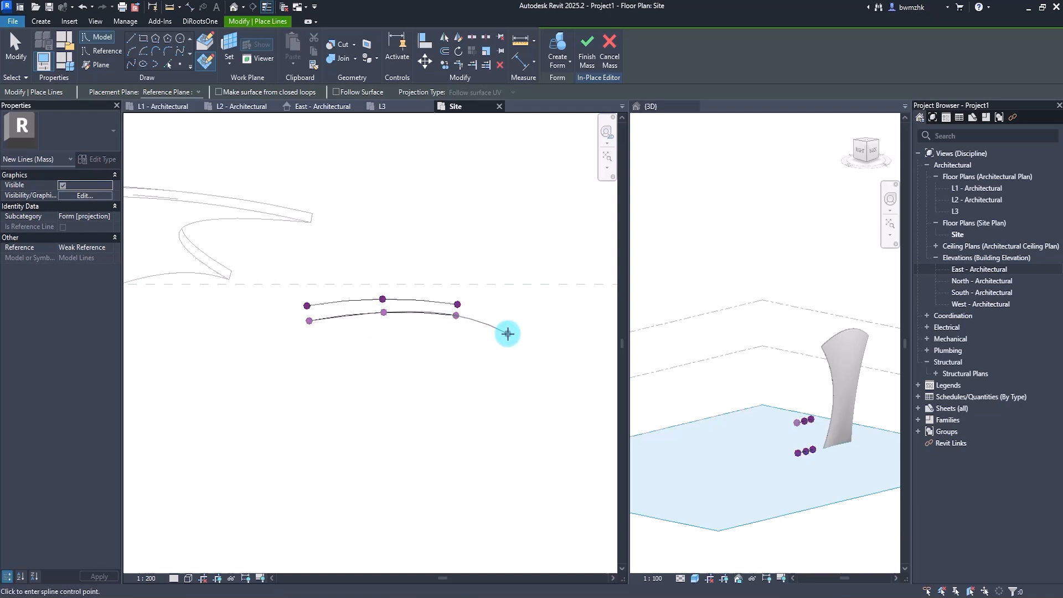
click(510, 335)
key(Escape)
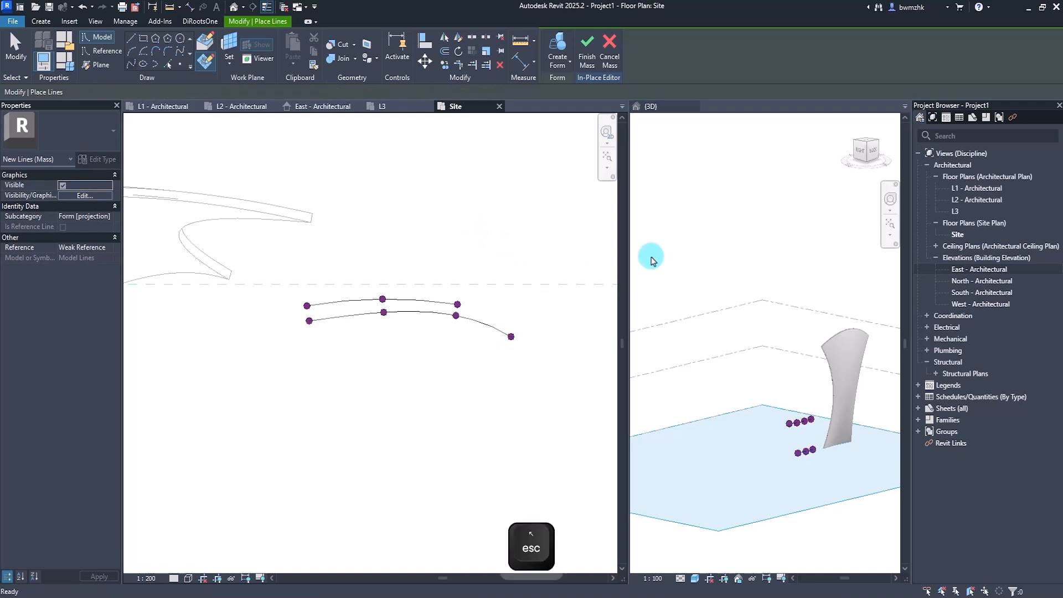
key(Escape)
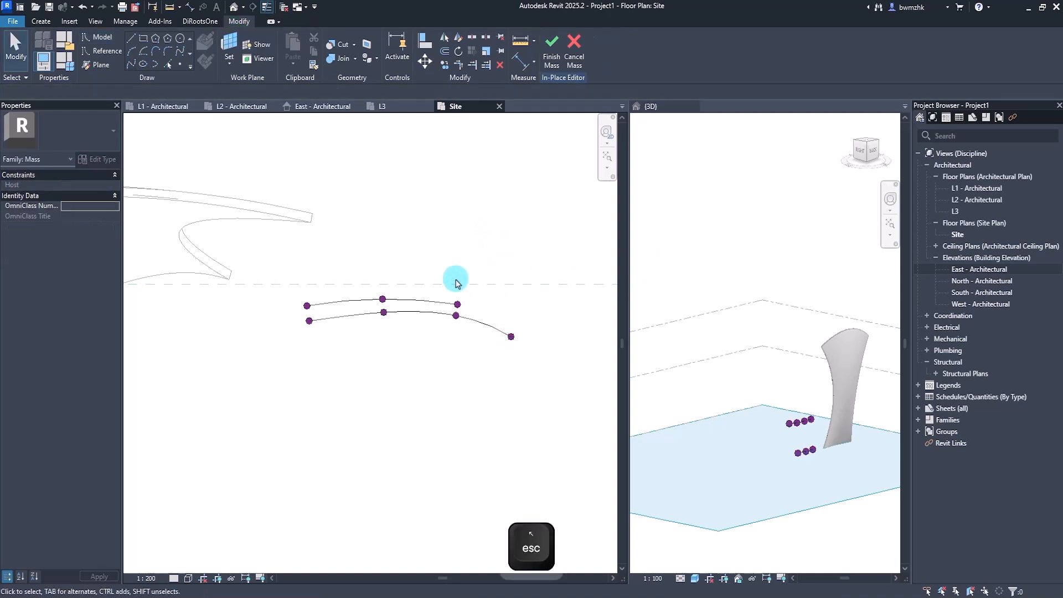
Step: Draw a five-point spline on Level L2 below the reference plane x spline, with its far end curving steeply downward
click(130, 65)
click(169, 92)
click(178, 113)
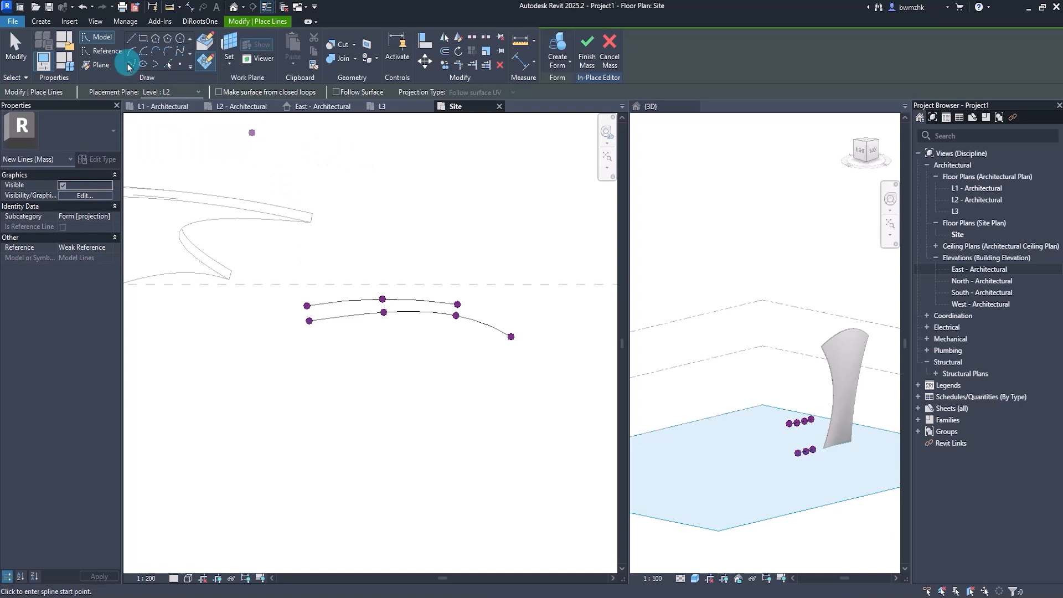
click(311, 338)
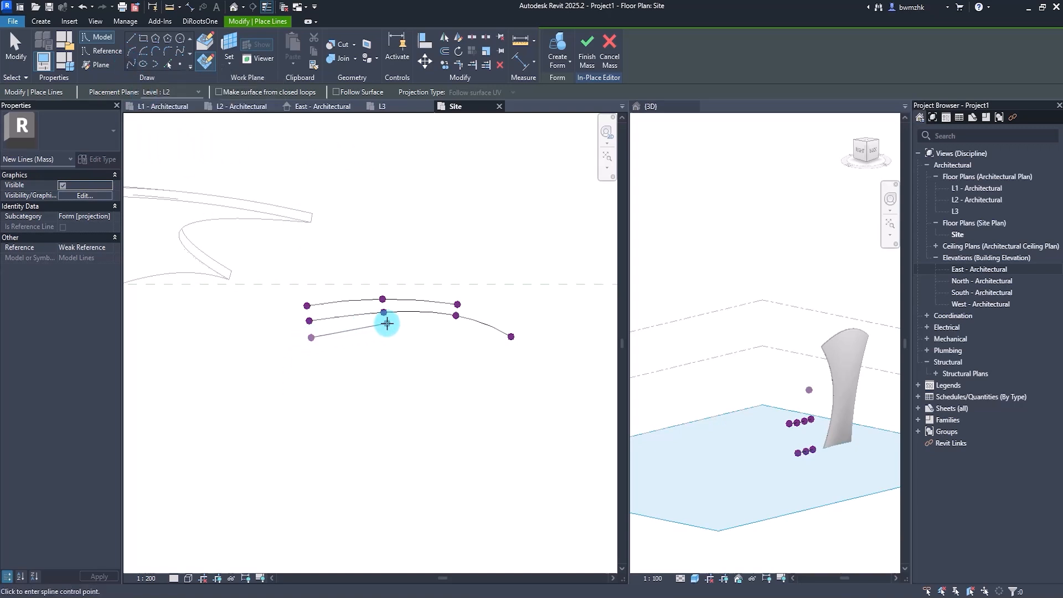
click(388, 324)
click(454, 327)
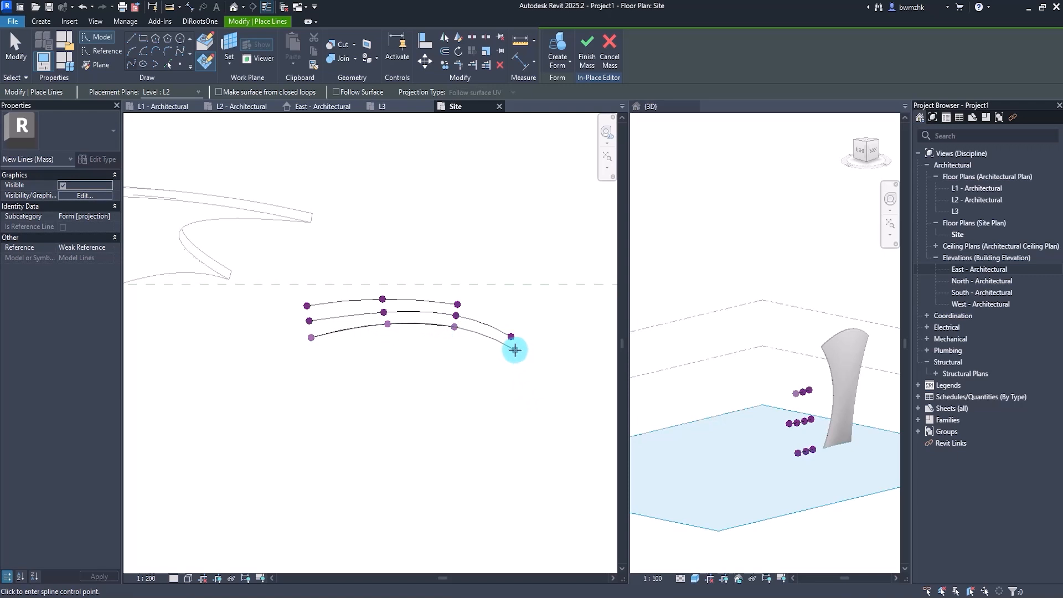
click(514, 350)
click(543, 396)
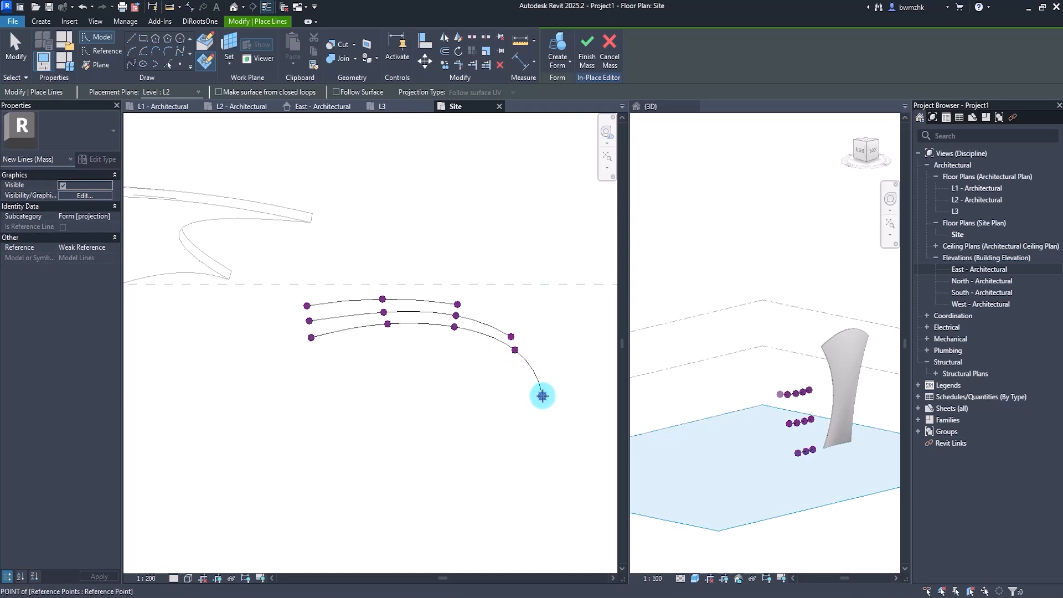
key(Escape)
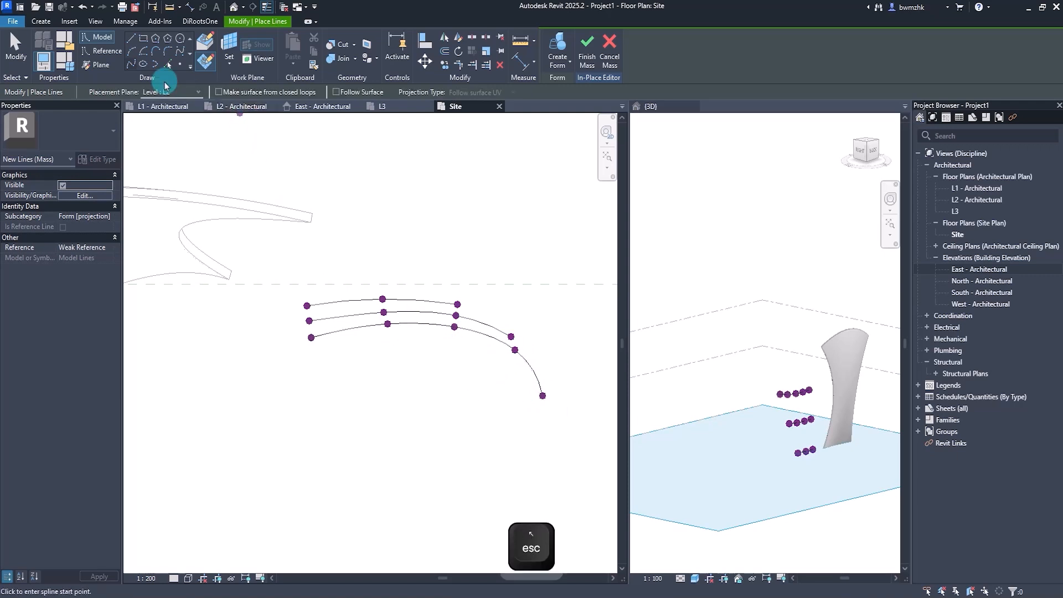
Step: Draw a four-point spline on Level L3 below the L2 spline, ending short of the L2 spline's downward bend
click(169, 93)
click(185, 121)
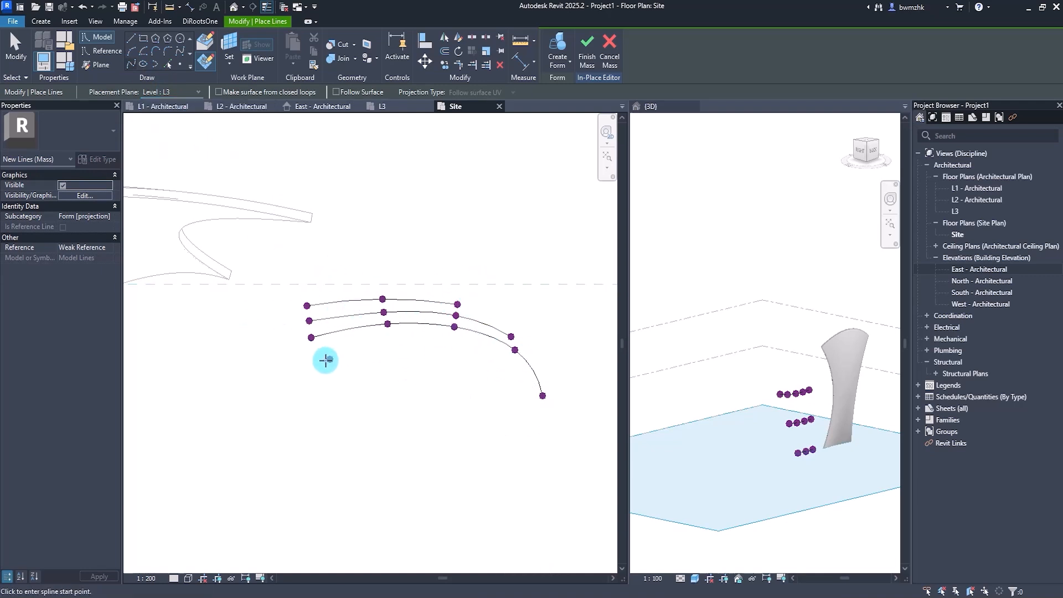
click(314, 355)
click(394, 339)
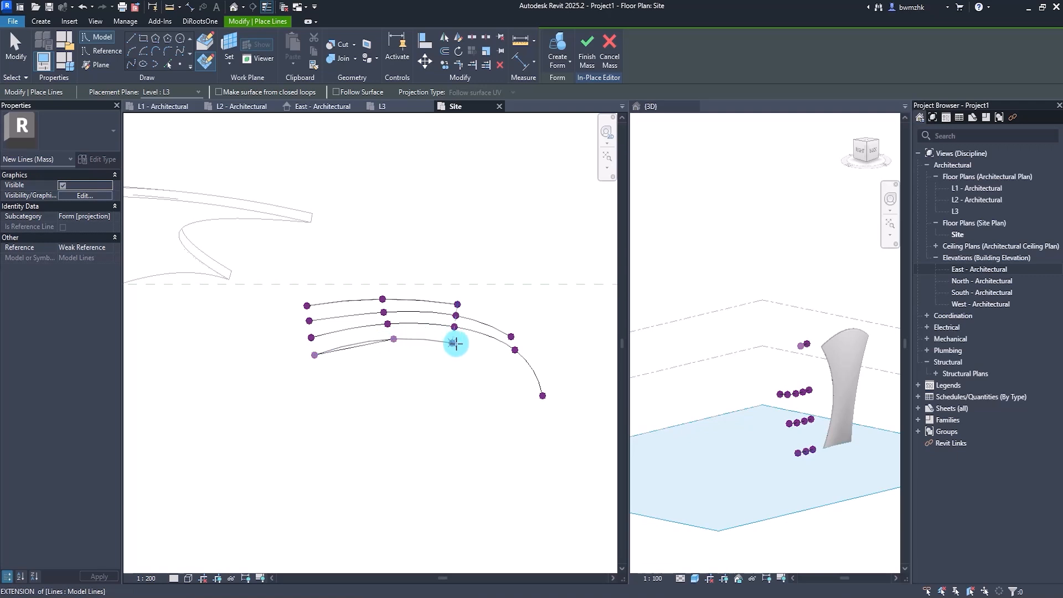
click(452, 343)
click(489, 355)
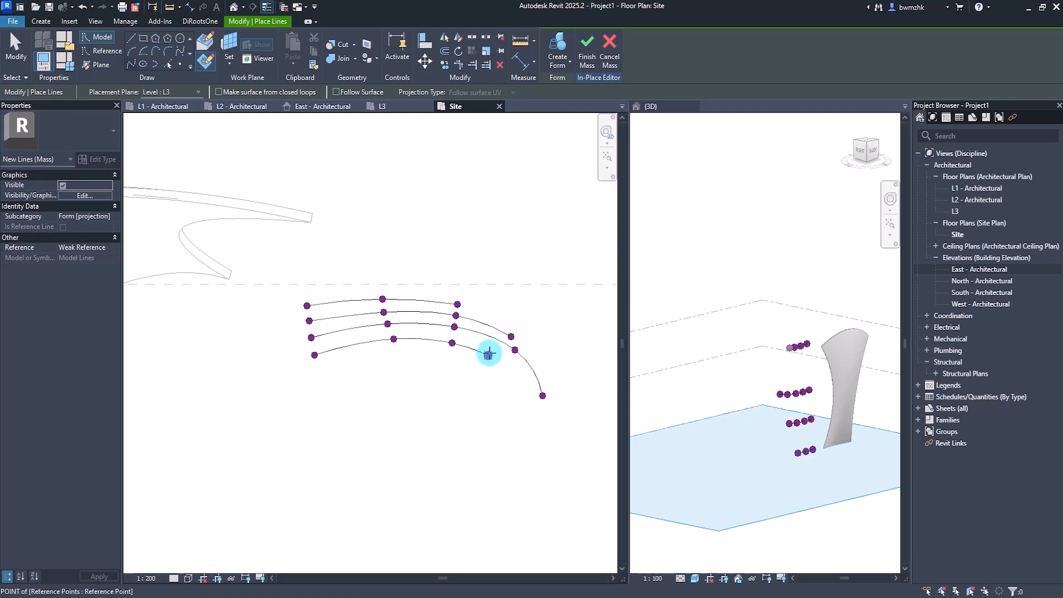
key(Escape)
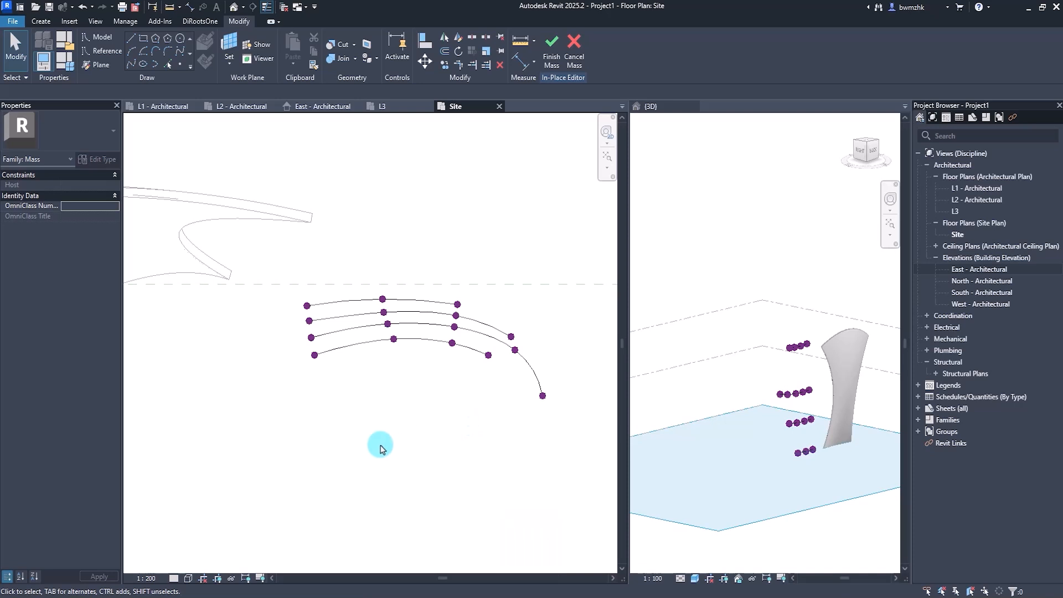
Step: Move the first three points of the reference plane x spline up onto the L1 spline in plan
click(300, 328)
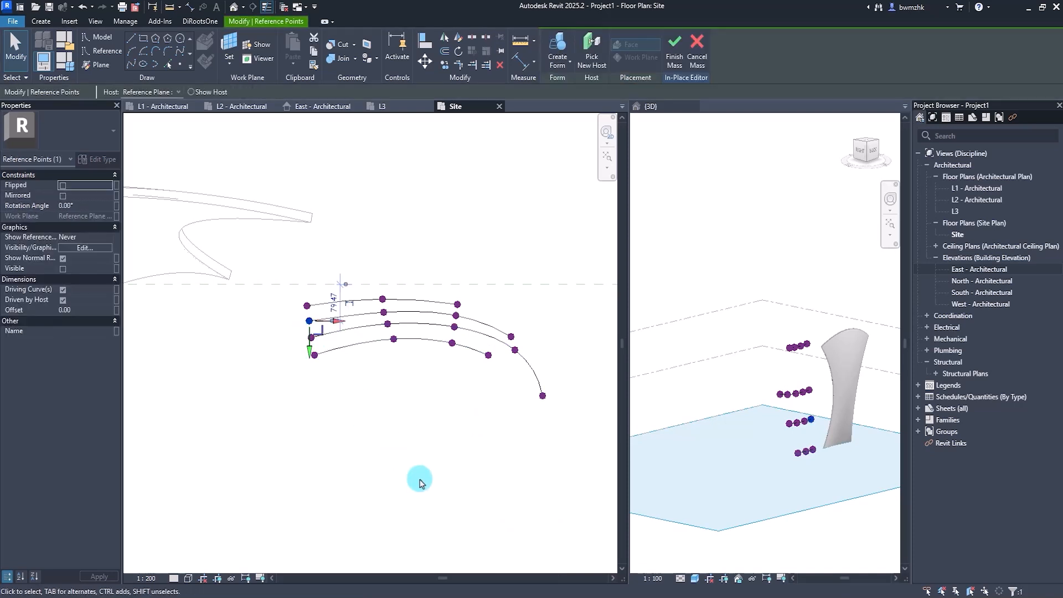
drag(309, 354, 318, 322)
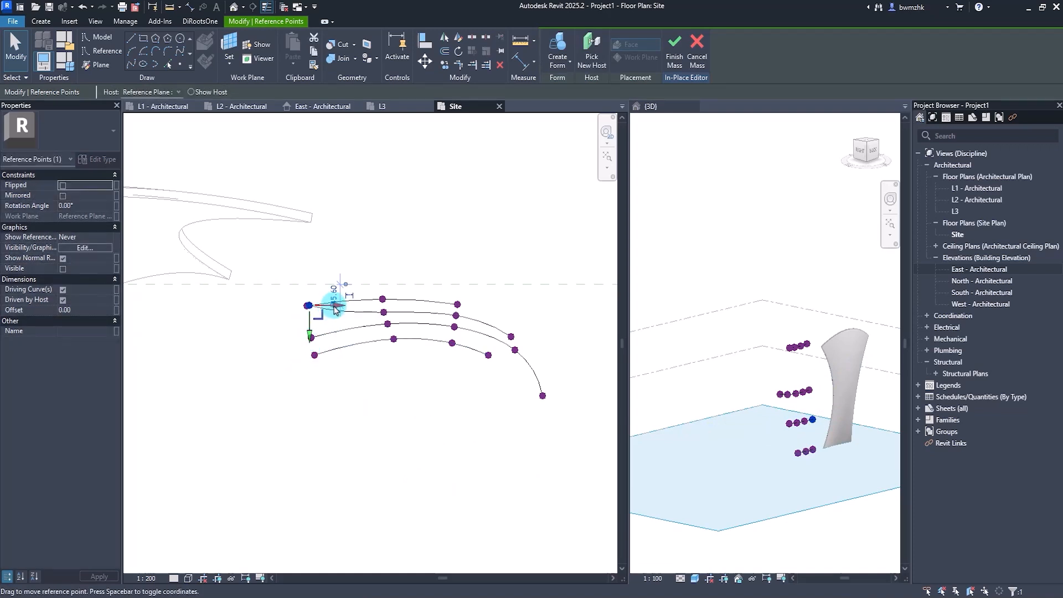
click(384, 313)
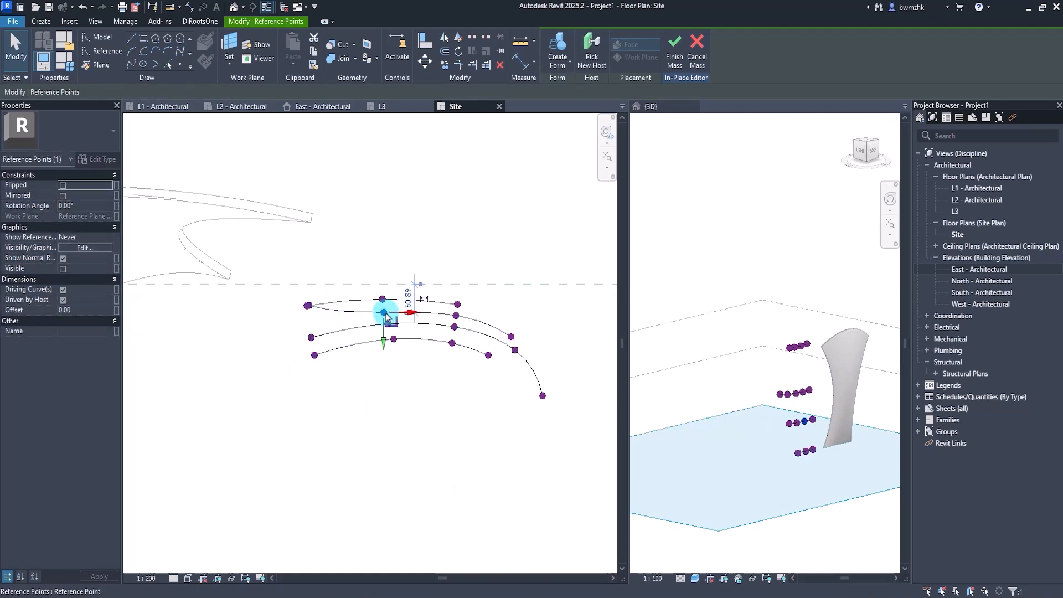
drag(386, 317, 459, 307)
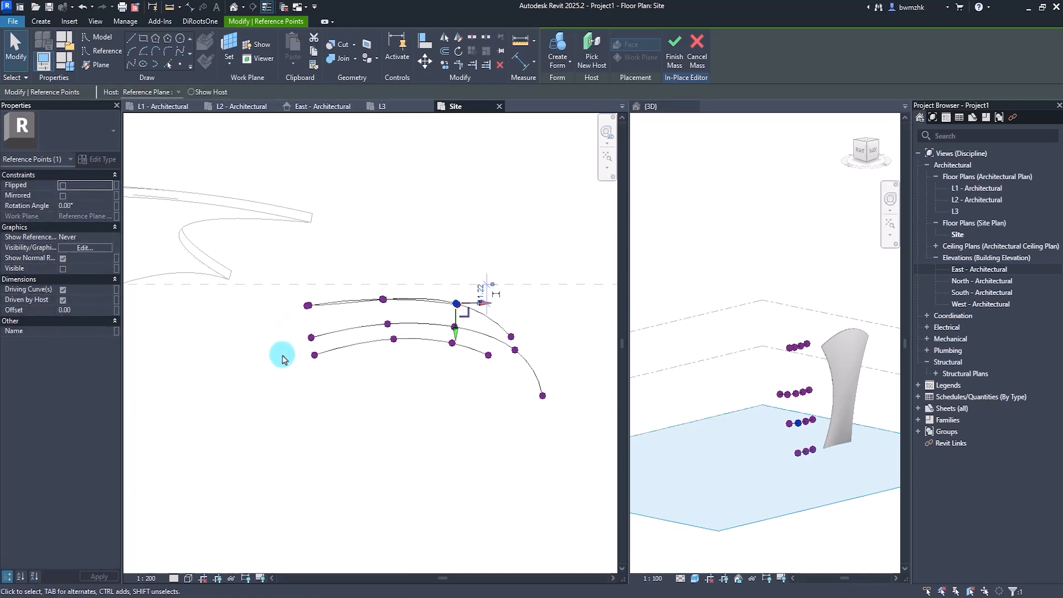
Step: Move the first four points of the L2 spline up so they line up with the reference plane x spline in plan
click(311, 337)
drag(309, 336, 308, 292)
drag(388, 324, 386, 291)
click(458, 328)
click(463, 318)
click(454, 327)
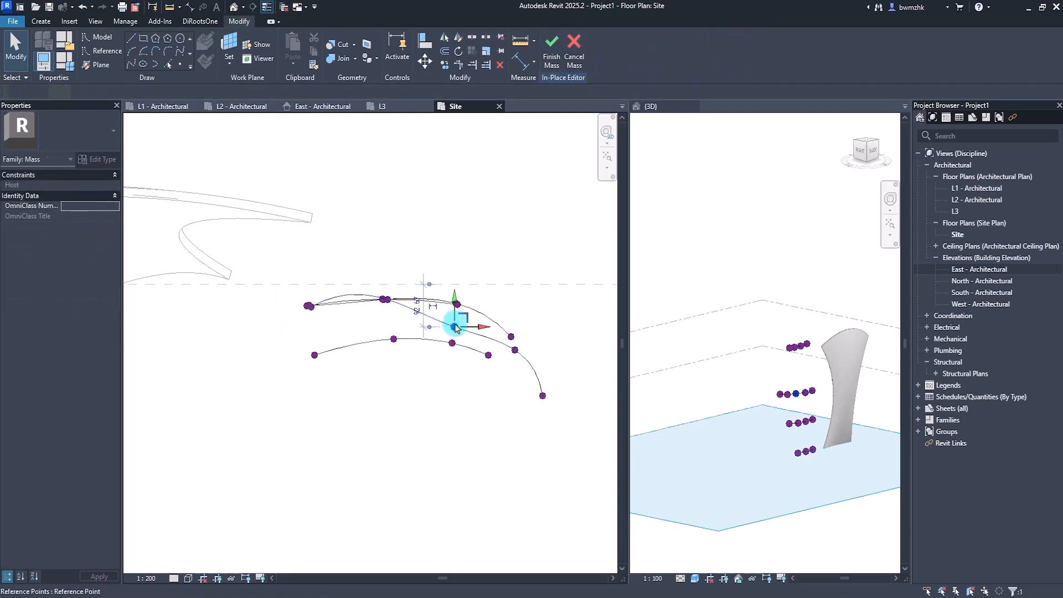
drag(454, 296, 465, 278)
click(518, 350)
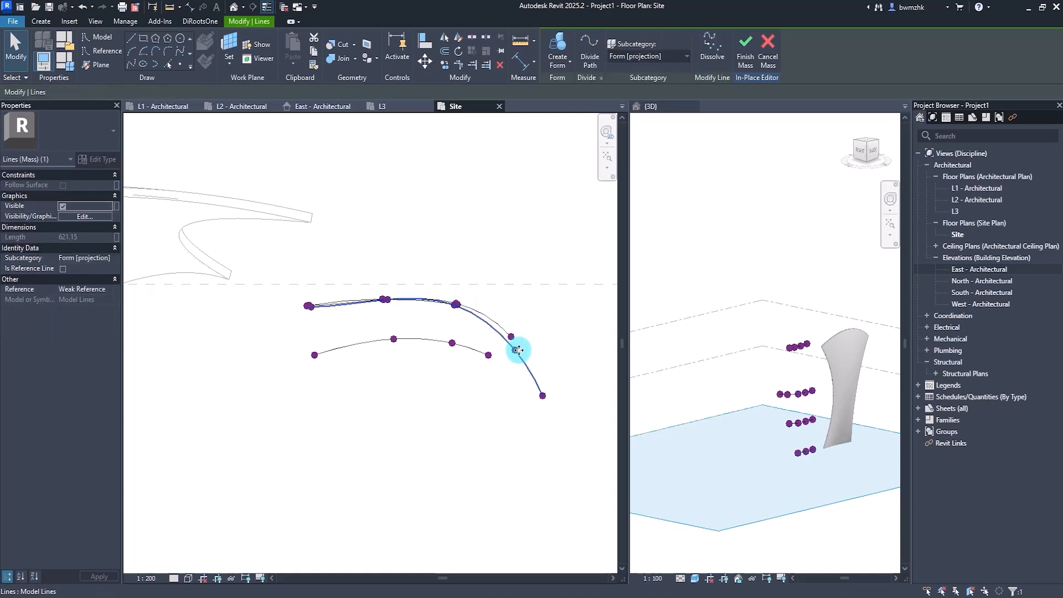
click(513, 335)
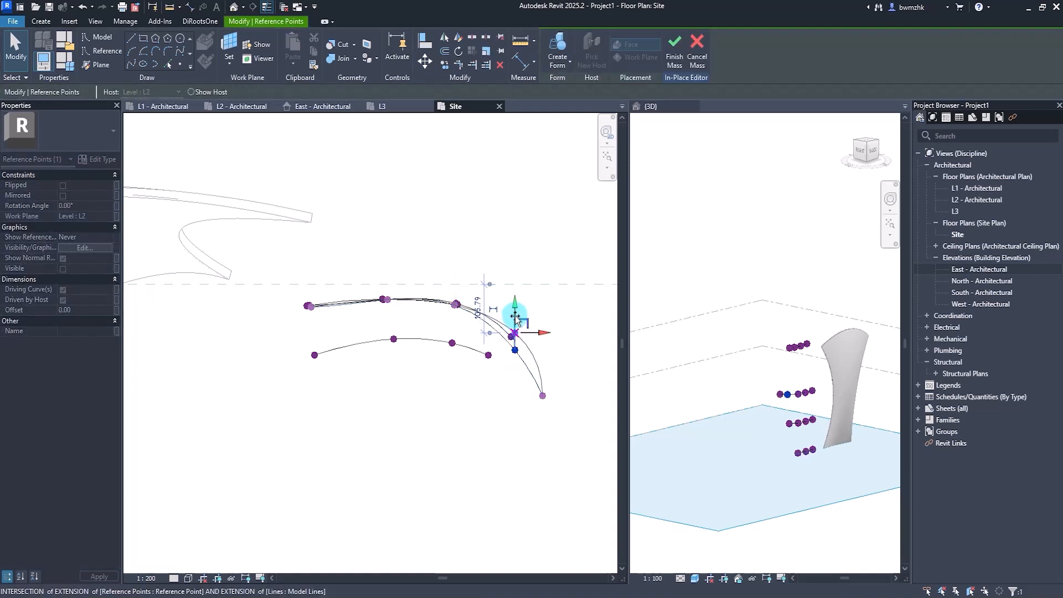
drag(515, 316, 515, 321)
click(490, 391)
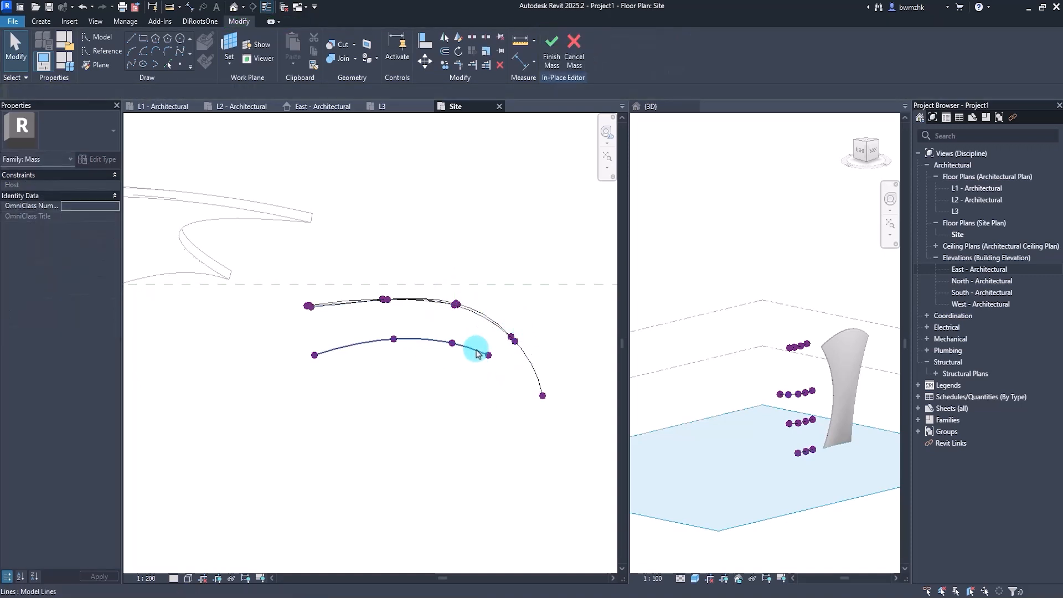
Step: Move the whole L3 spline up onto the other splines in plan and align its first point with their starting points
click(477, 353)
drag(430, 339, 431, 304)
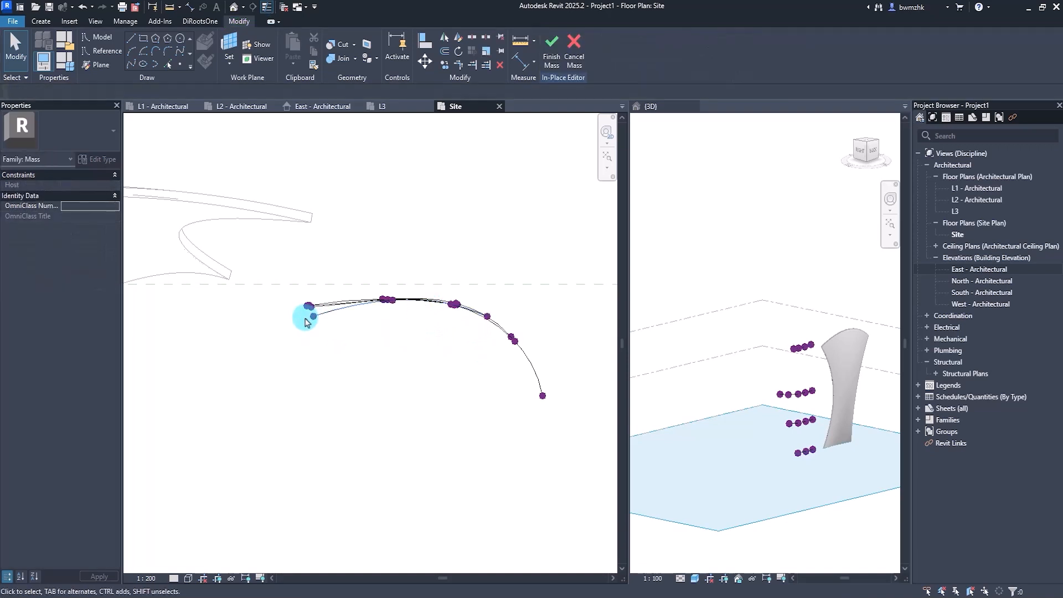
click(311, 316)
drag(311, 317, 311, 297)
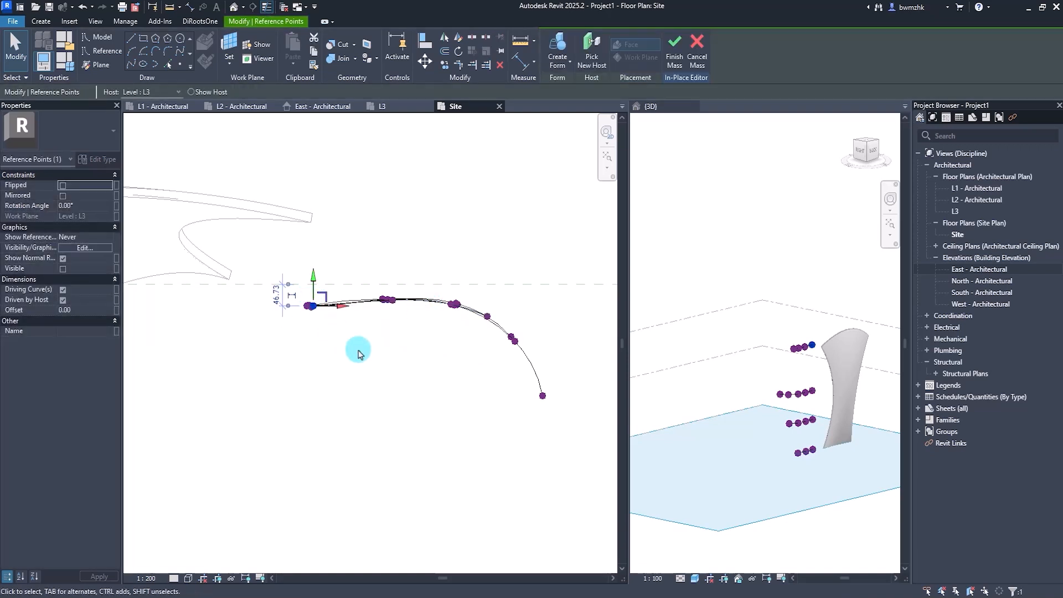
click(417, 386)
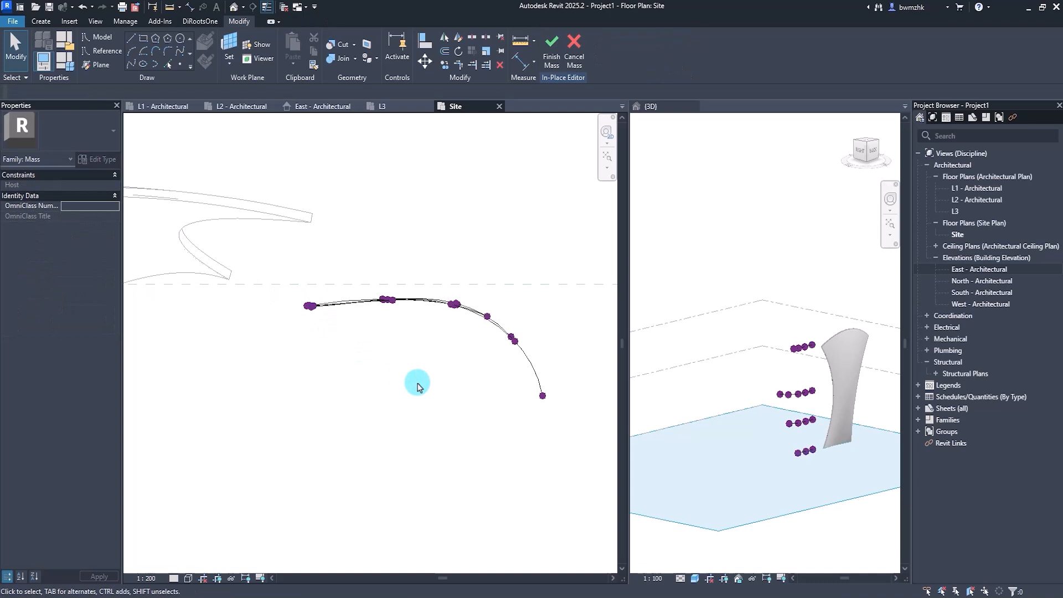
Step: Create a surface form from the four stacked curved profile lines beside the grey mass
scroll(800, 446, up, 5)
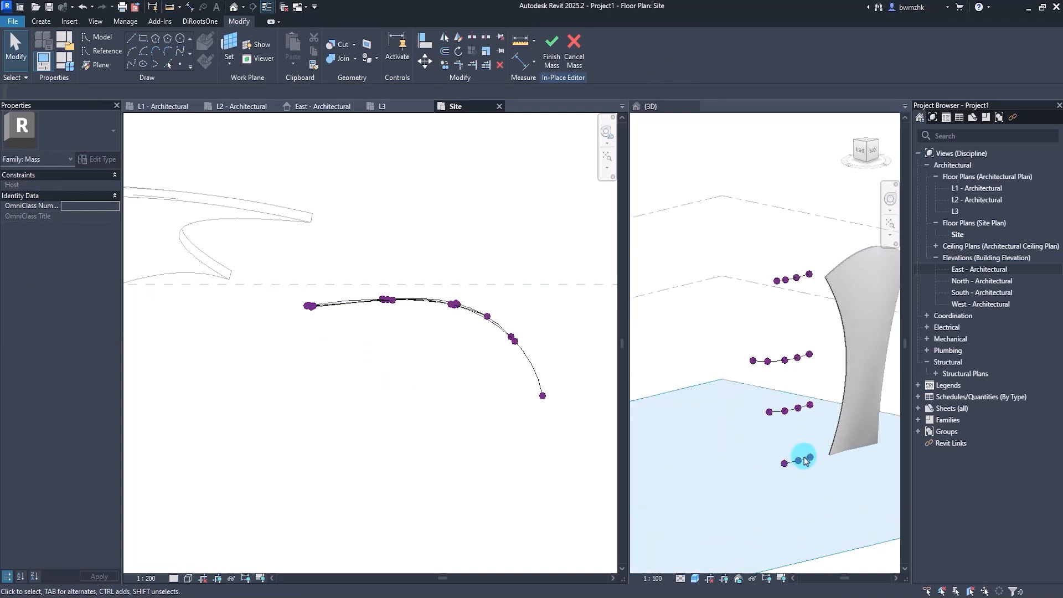
click(766, 372)
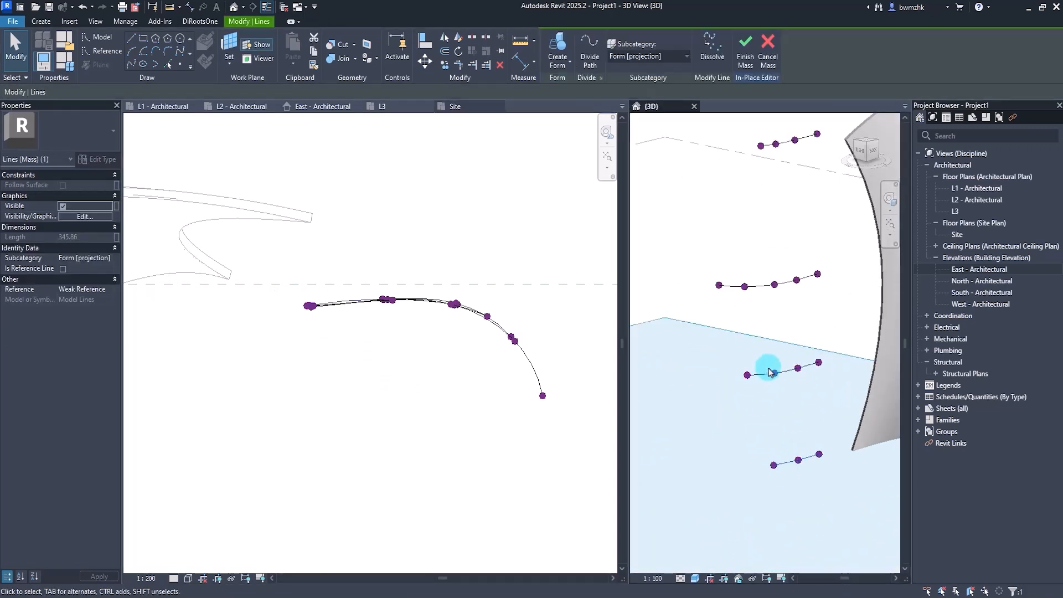
ctrl+click(762, 285)
ctrl+click(795, 140)
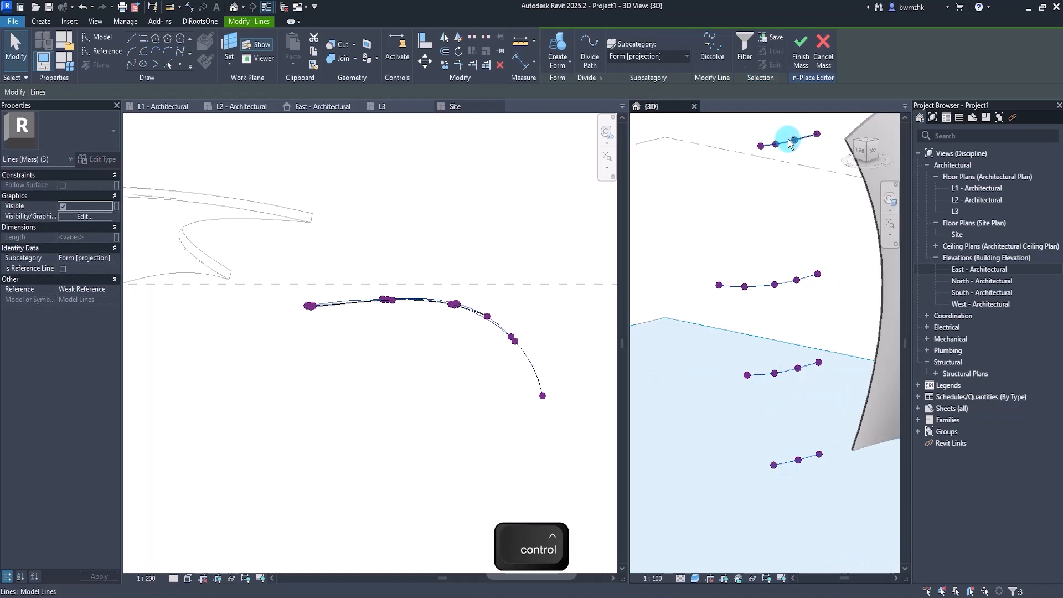
ctrl+click(788, 141)
scroll(755, 338, down, 3)
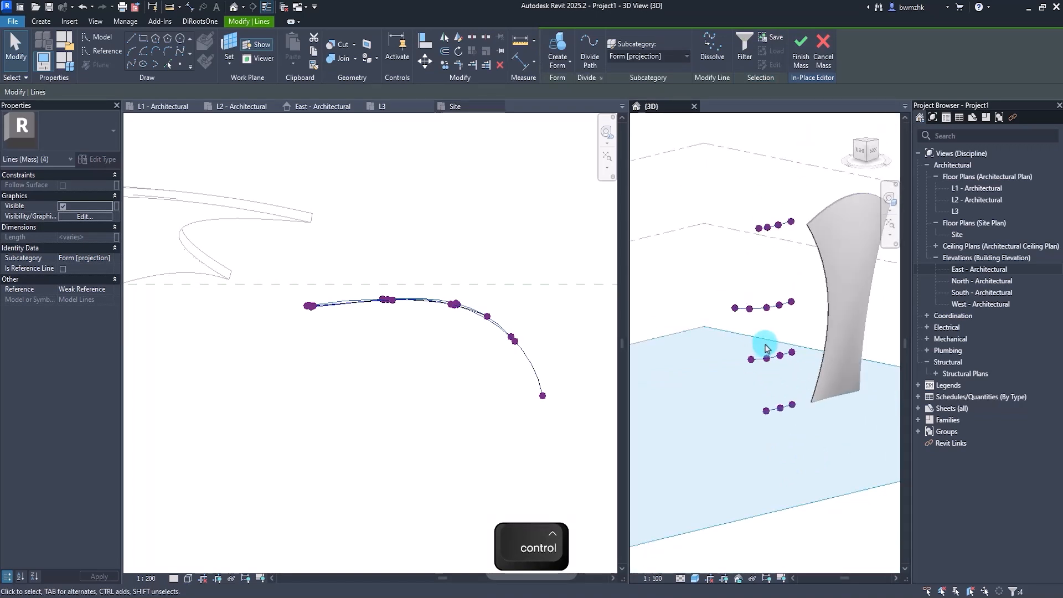
click(567, 90)
click(768, 448)
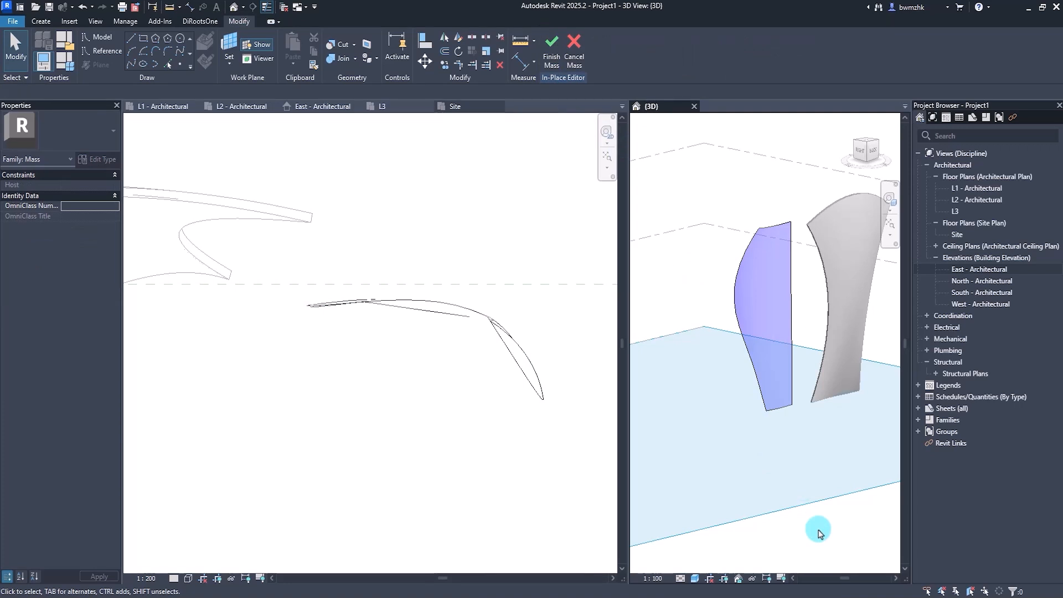
Step: Turn on X-Ray for the new form so its profiles and vertices can be edited
shift+middle_drag(754, 396, 775, 230)
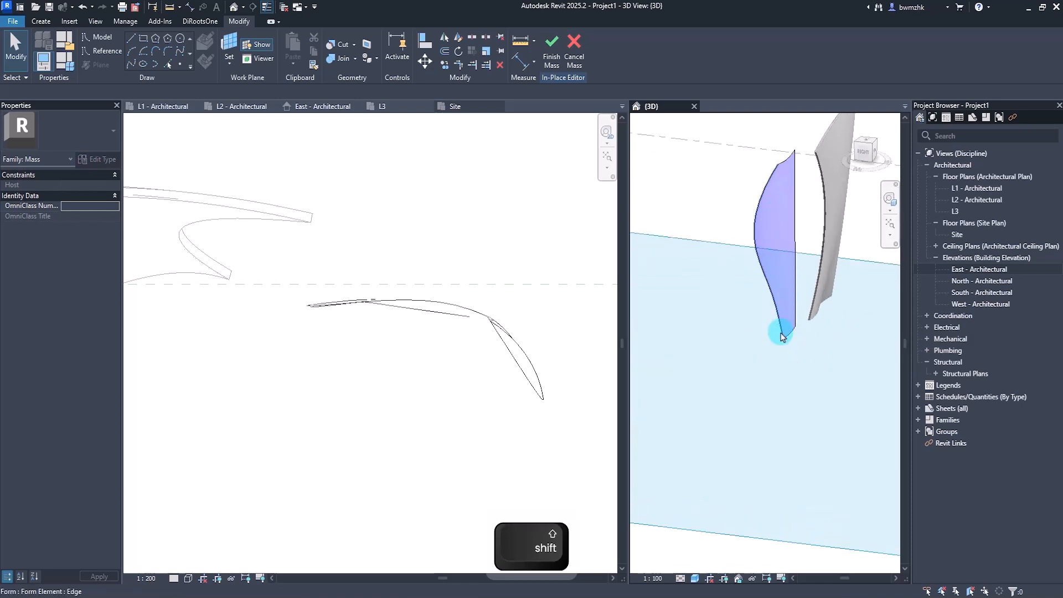
click(783, 161)
click(796, 211)
click(642, 49)
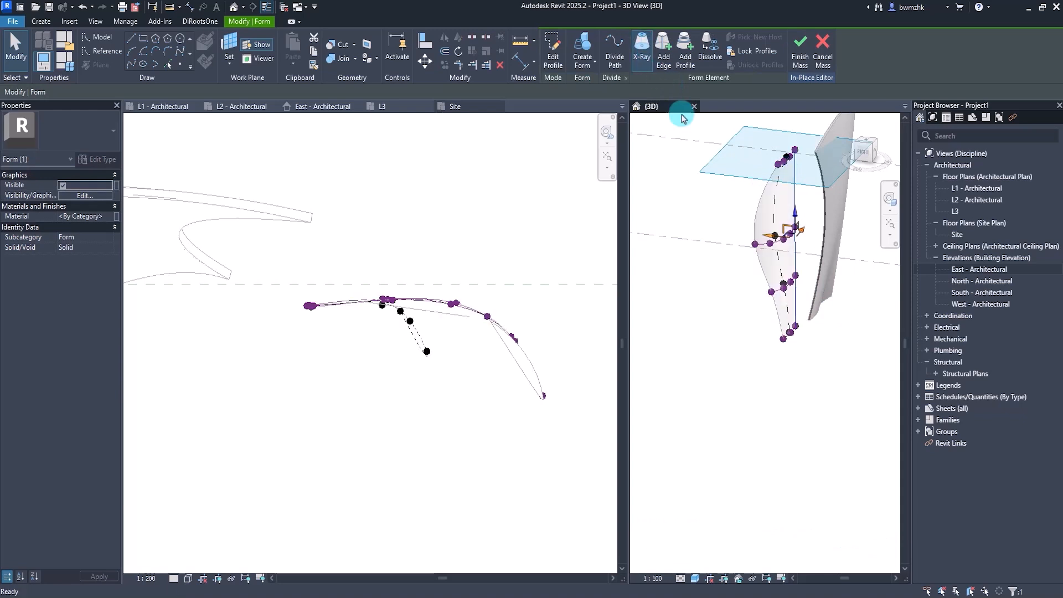
click(717, 201)
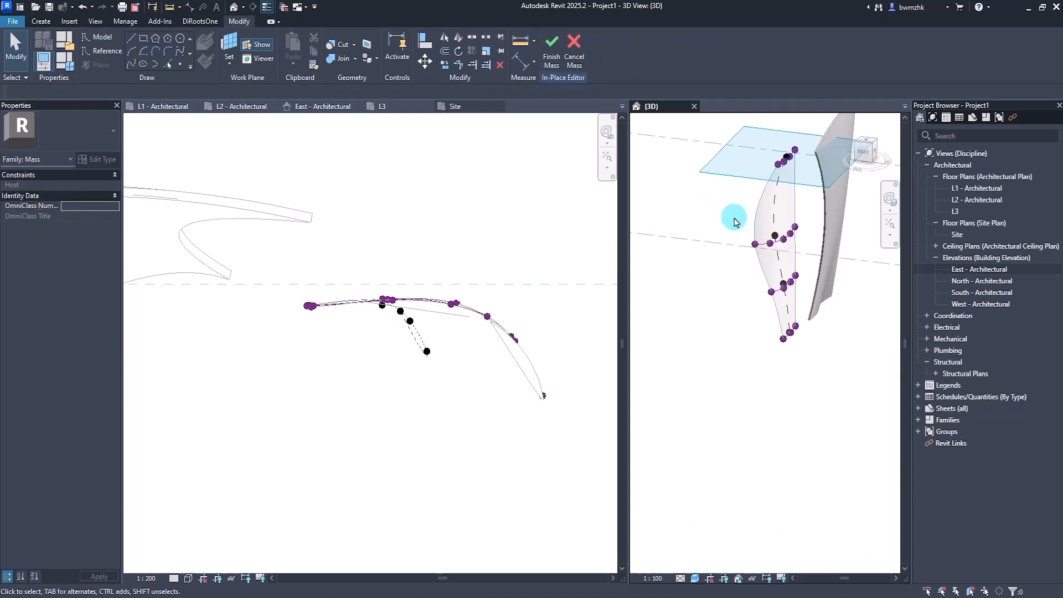
Step: Compare the form with the Dior Seoul reference photo and reposition the vertices of its bottom profile
shift+middle_drag(780, 360, 773, 417)
scroll(773, 418, up, 4)
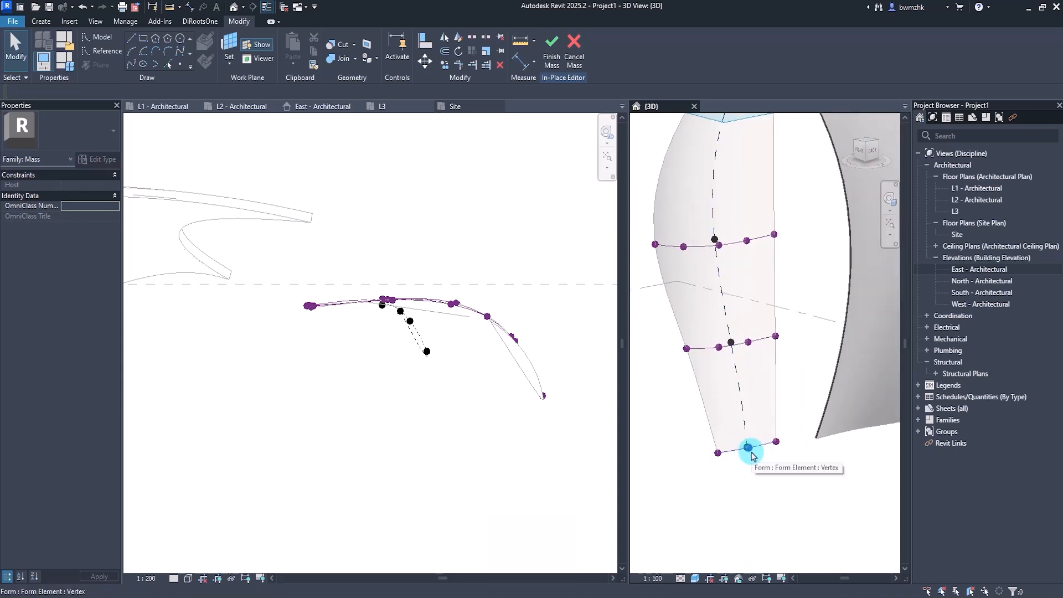
click(749, 449)
shift+middle_drag(747, 443, 829, 471)
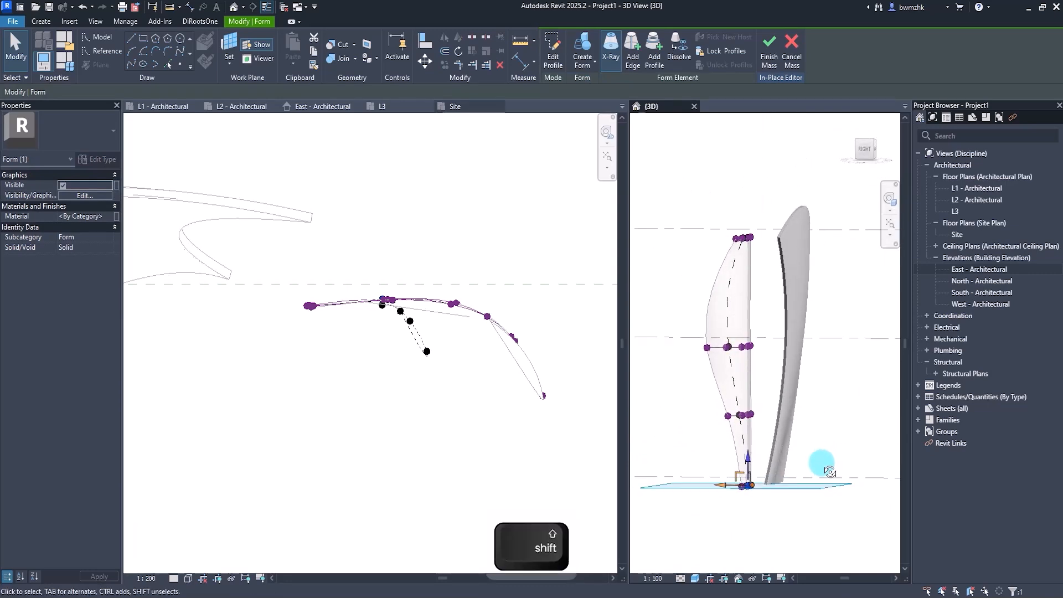
drag(1062, 95, 470, 133)
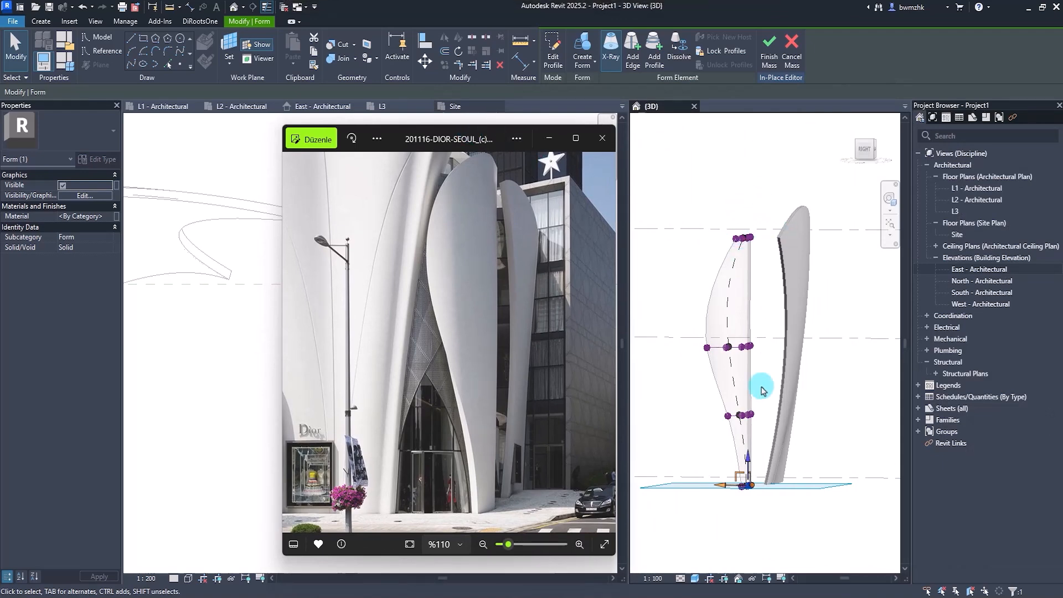
drag(458, 141, 1062, 97)
shift+middle_drag(720, 455, 707, 470)
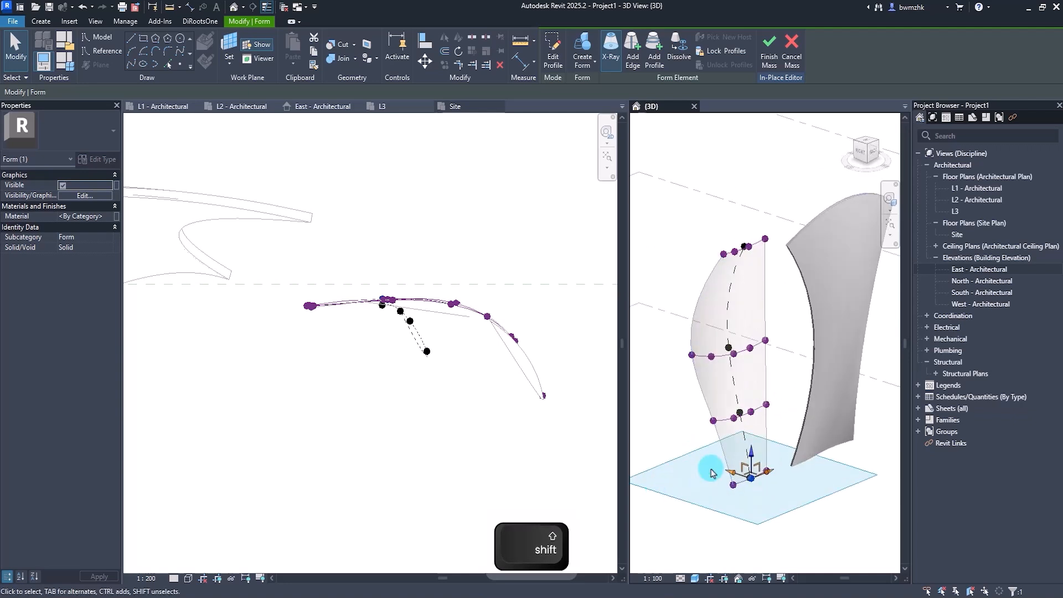
scroll(764, 453, up, 5)
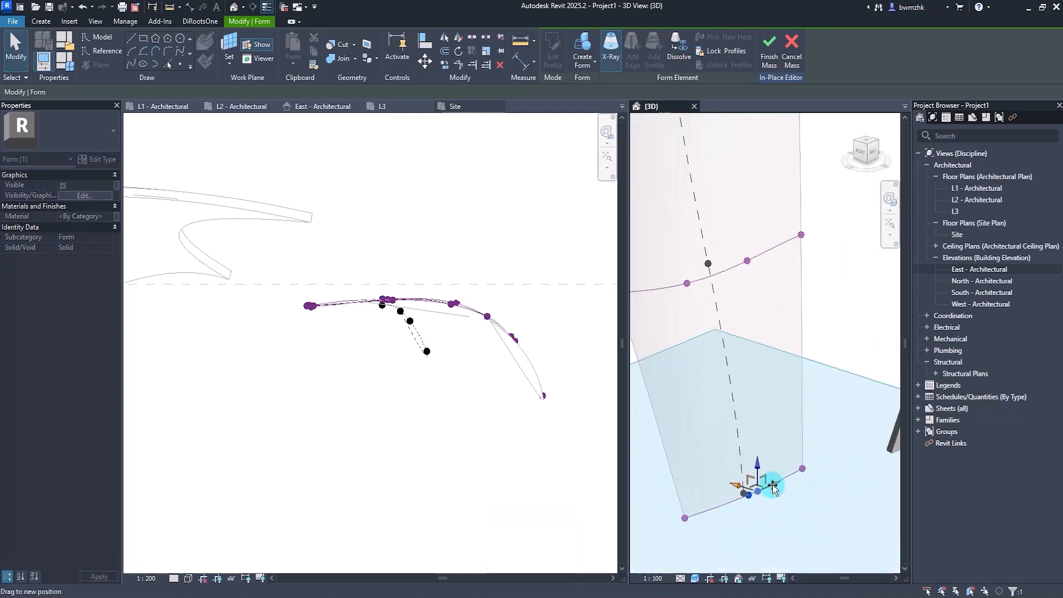
click(752, 492)
click(685, 521)
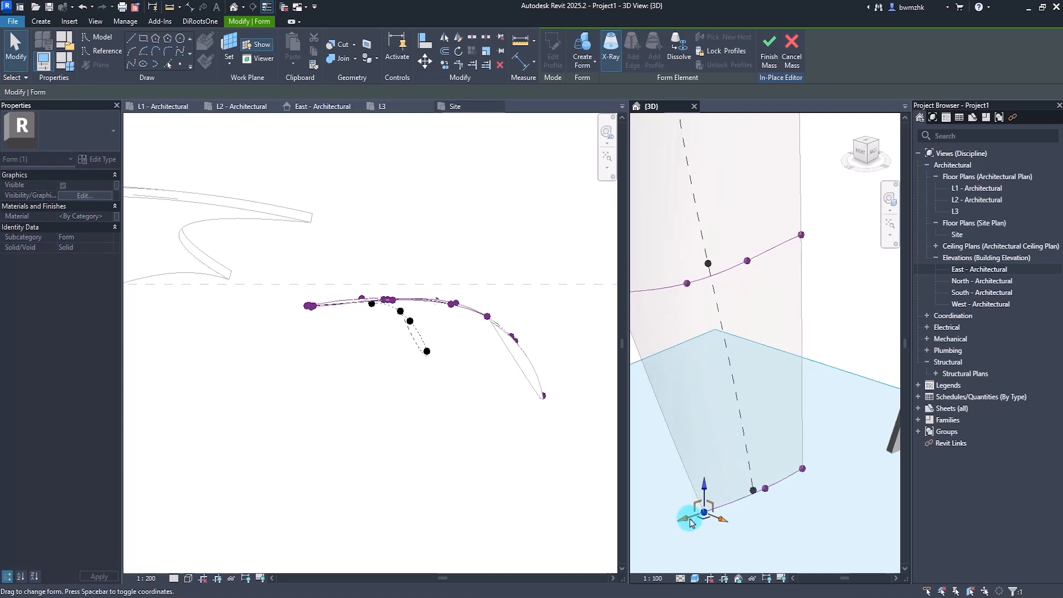
Step: Move the inner vertices of the form's second profile from the top to give it a stronger bow
shift+middle_drag(690, 513, 674, 195)
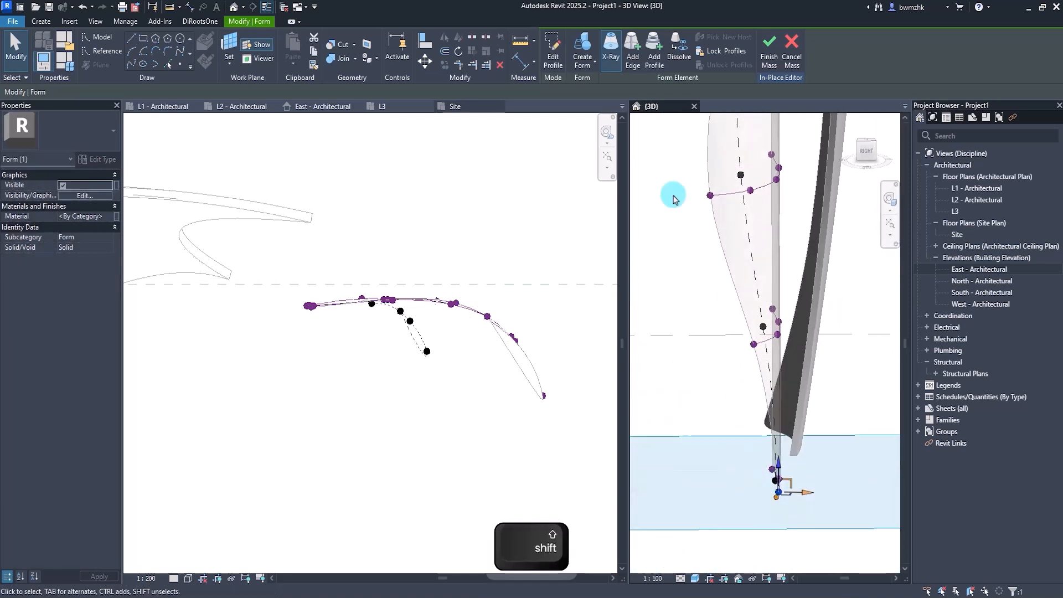
shift+middle_drag(740, 427, 817, 416)
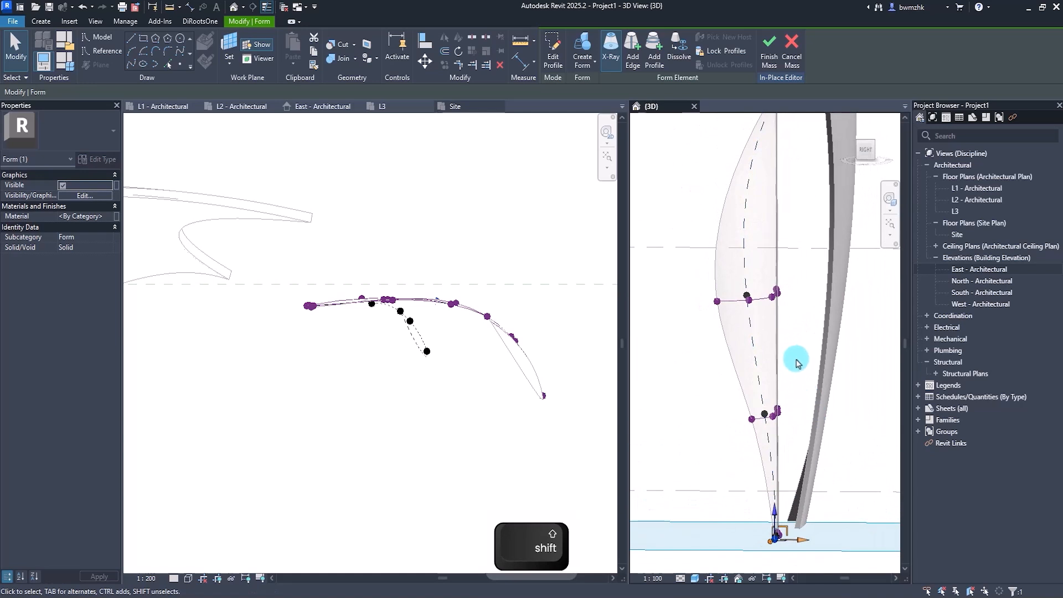
middle_drag(797, 358, 728, 411)
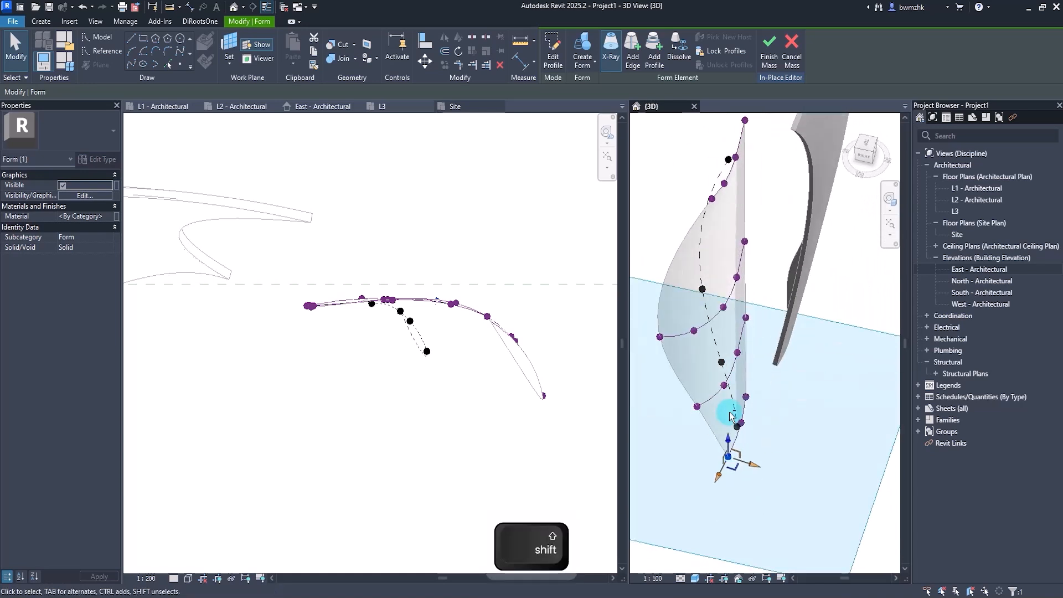
click(736, 281)
click(725, 307)
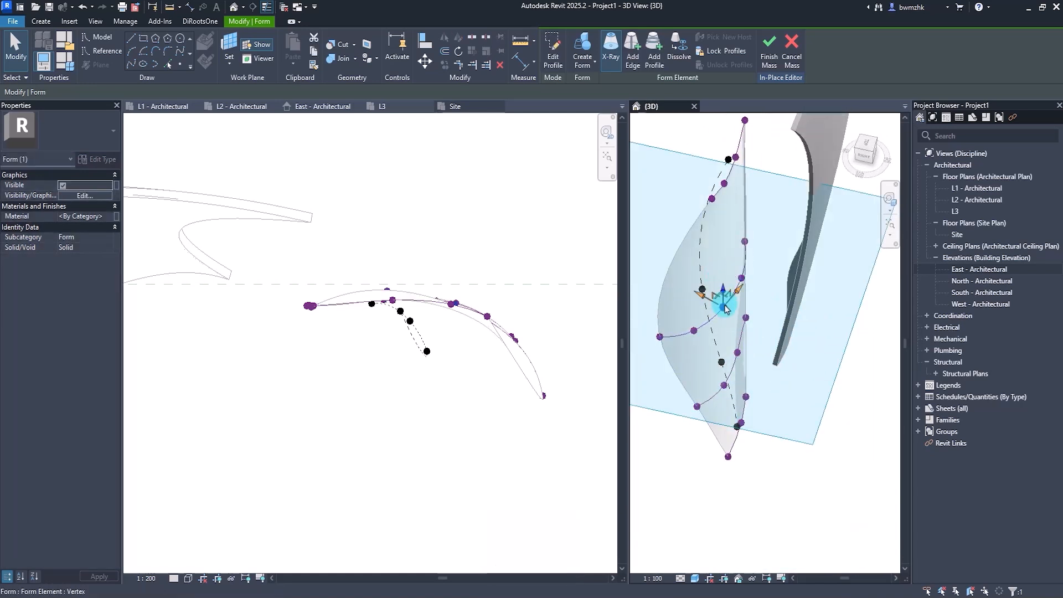
click(694, 331)
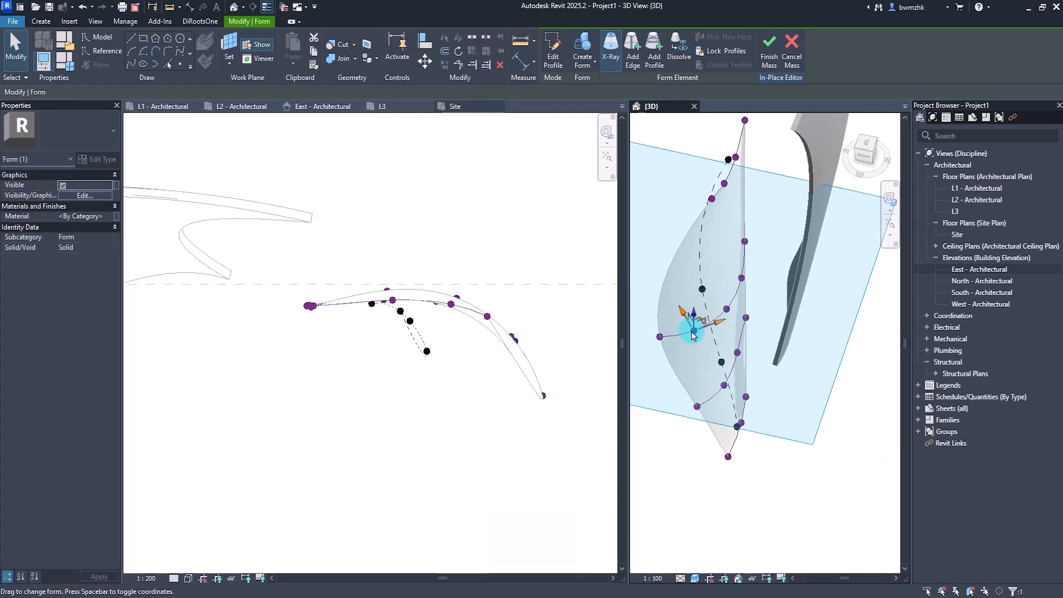
drag(687, 320, 692, 322)
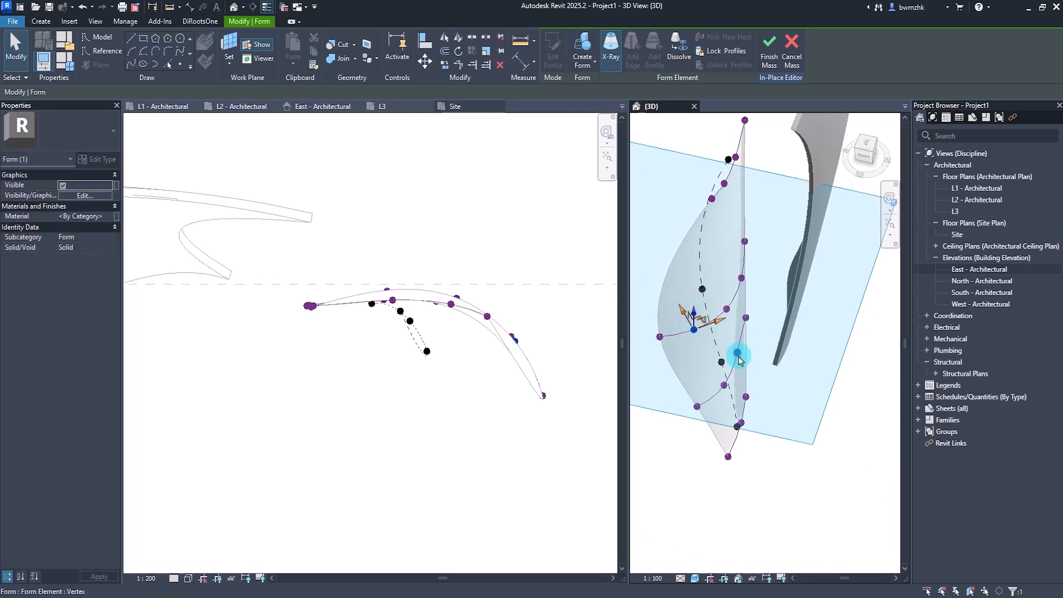
Step: Move the inner vertices of the form's second profile from the bottom to deepen its curve
shift+middle_drag(735, 351, 759, 335)
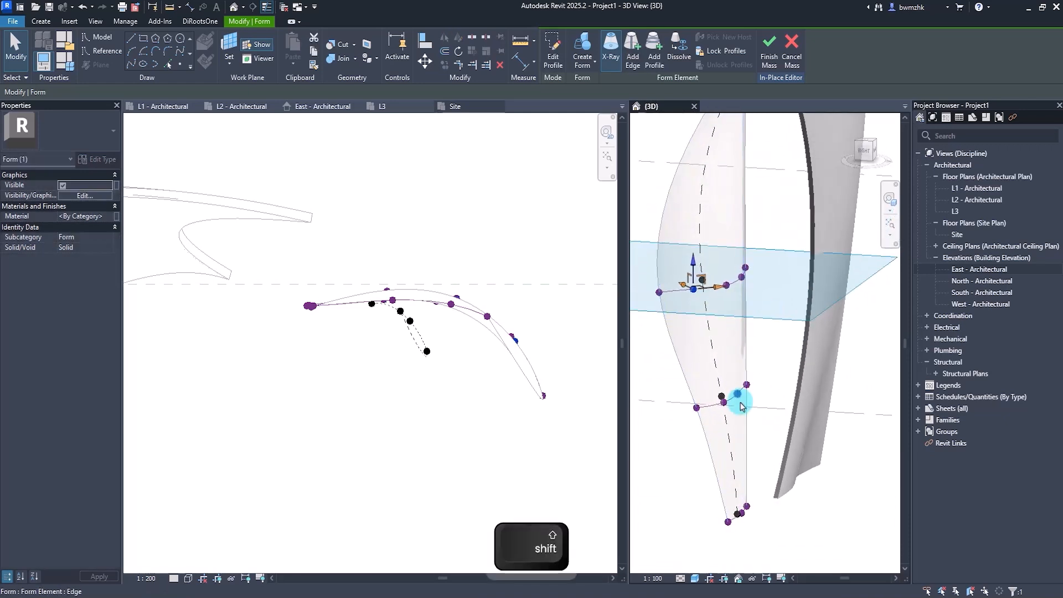
click(737, 396)
shift+middle_drag(734, 391, 729, 380)
drag(727, 367, 731, 370)
click(724, 396)
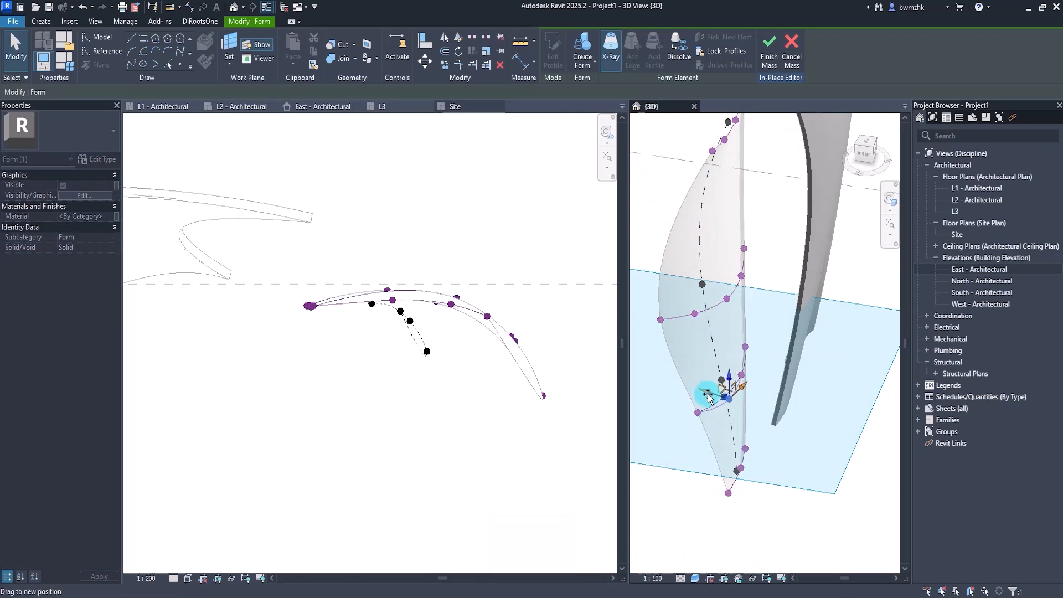
Step: Check the reference photo and move the outer end vertex of the second profile from the top upward and outward
shift+middle_drag(705, 392, 733, 348)
key(alt+Tab)
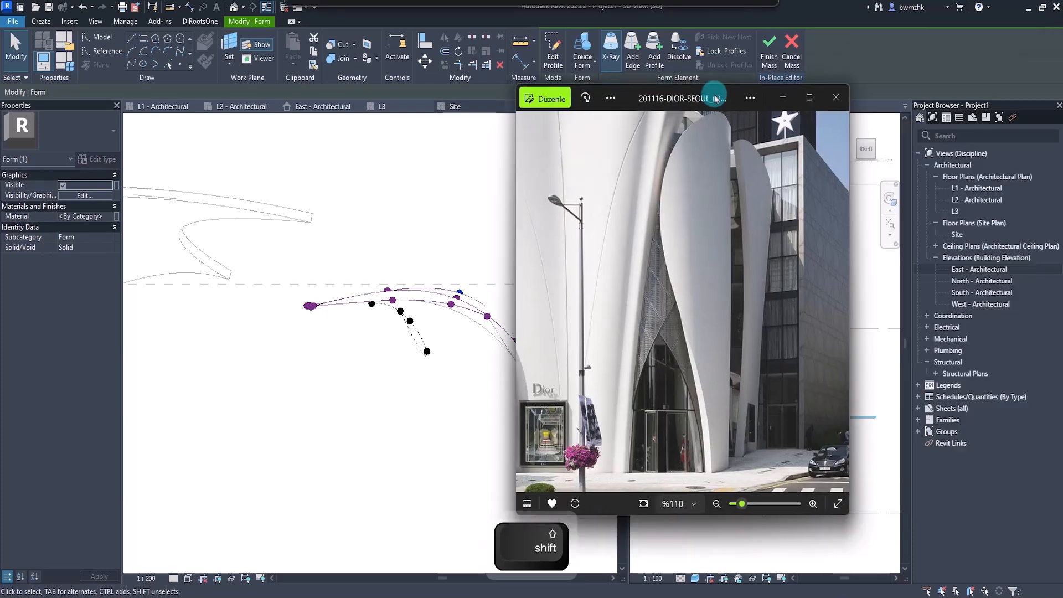
drag(714, 97, 1062, 98)
shift+middle_drag(678, 257, 686, 330)
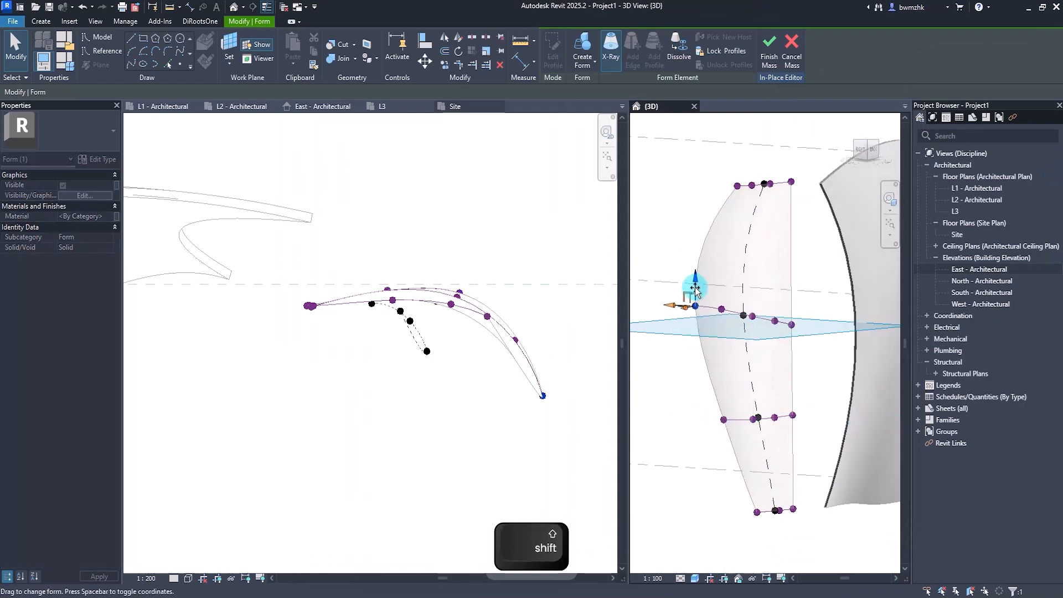
shift+middle_drag(766, 301, 806, 334)
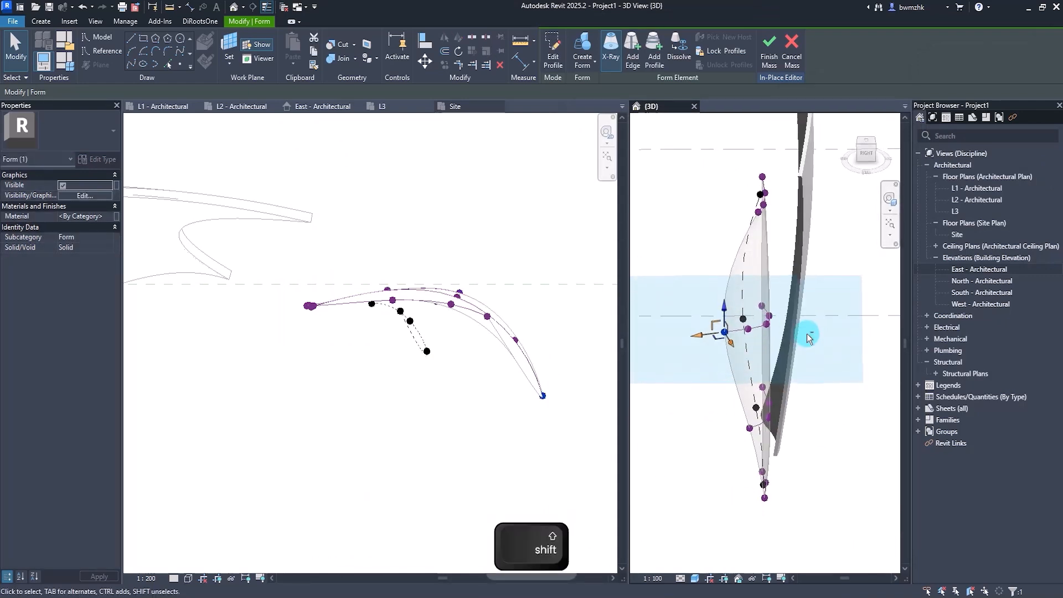
drag(702, 335, 695, 332)
Step: Raise the top profile's inner vertices into a rounded arch, and move its outer end vertex up and outward
shift+middle_drag(695, 333, 835, 235)
click(777, 218)
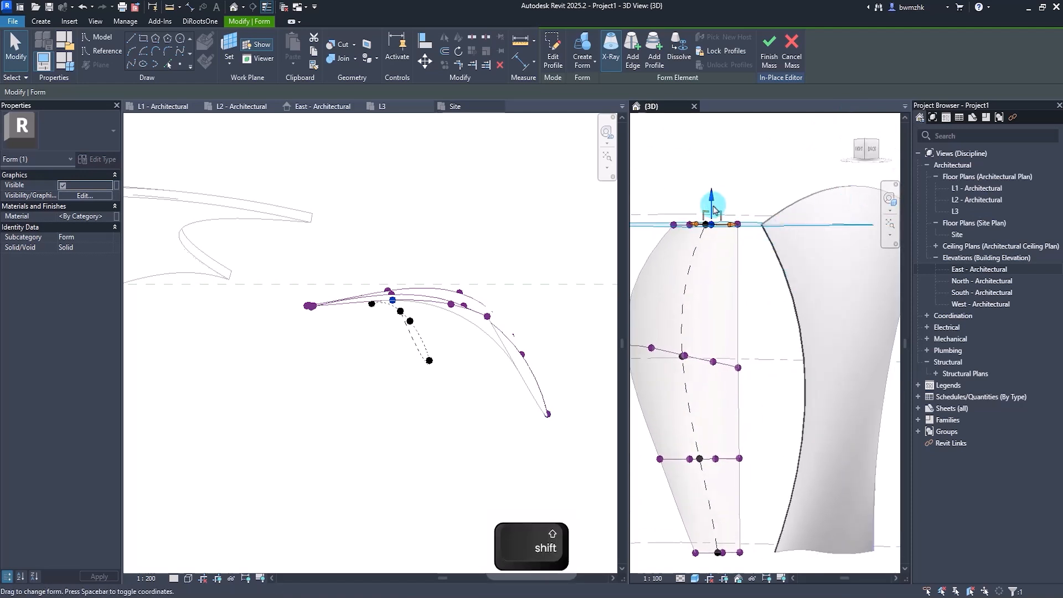
drag(714, 209, 690, 182)
shift+middle_drag(690, 182, 710, 247)
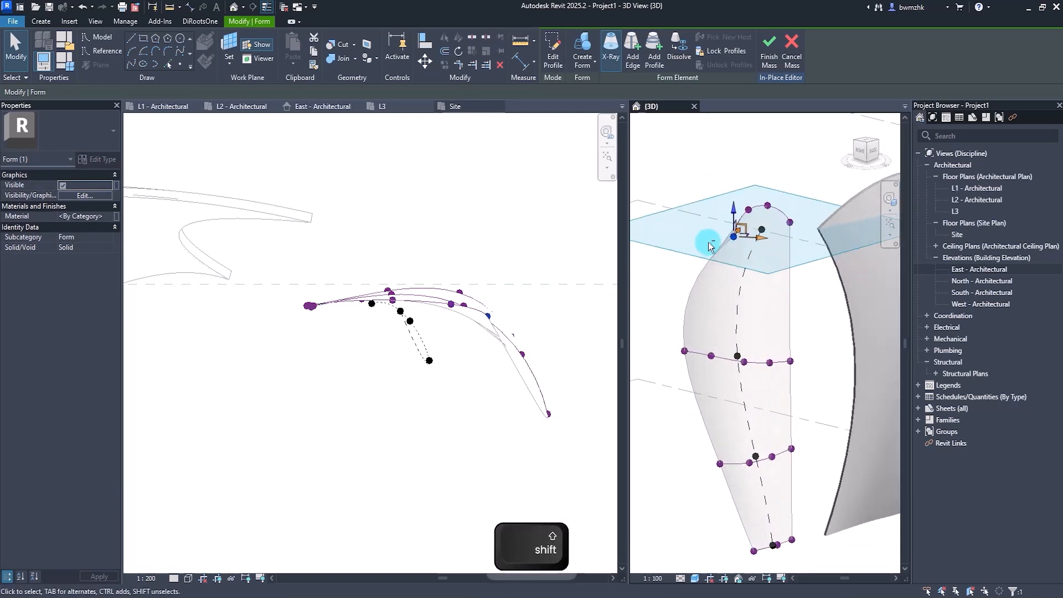
drag(734, 225, 729, 205)
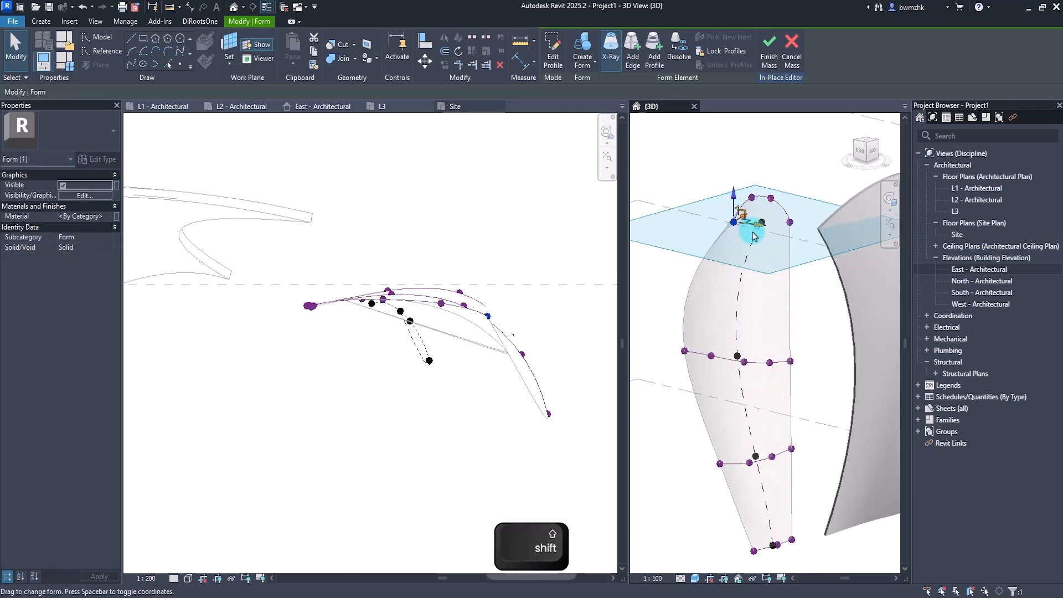
mouse_move(753, 236)
shift+middle_down()
mouse_move(799, 240)
mouse_move(812, 264)
mouse_move(772, 219)
mouse_move(803, 203)
mouse_move(764, 209)
mouse_move(783, 218)
mouse_move(753, 223)
shift+middle_up()
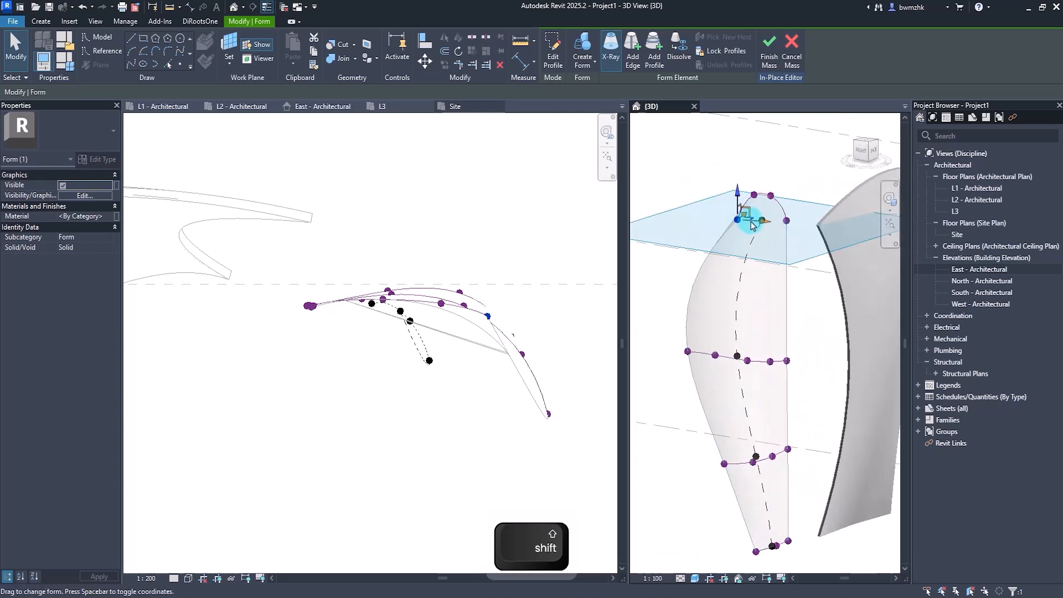
drag(752, 221, 736, 217)
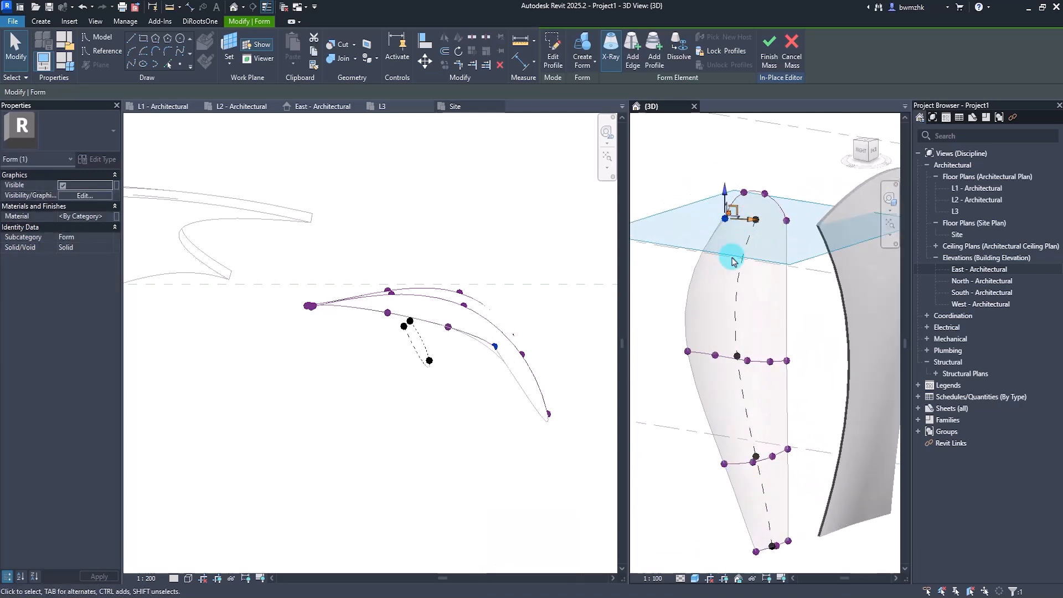
Step: Raise the top profile's outer end vertex further and shift the adjacent arch vertex to smooth the rounded tip
mouse_move(733, 256)
shift+middle_down()
mouse_move(679, 263)
mouse_move(658, 218)
mouse_move(814, 240)
mouse_move(806, 280)
mouse_move(719, 254)
mouse_move(724, 234)
mouse_move(719, 266)
shift+middle_up()
scroll(757, 254, up, 3)
drag(719, 267, 709, 272)
shift+middle_drag(710, 273, 707, 202)
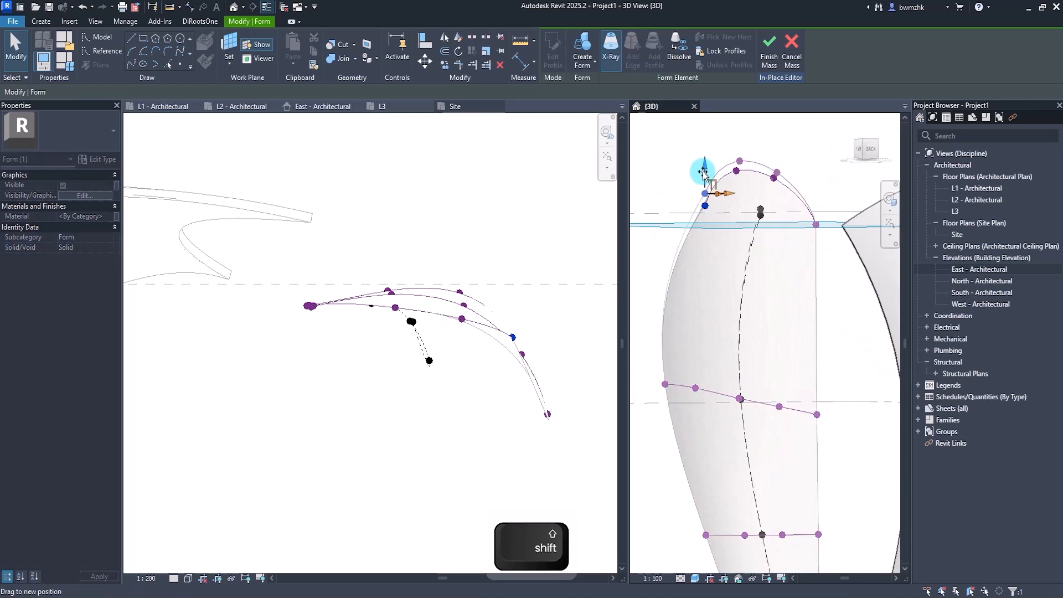
click(740, 161)
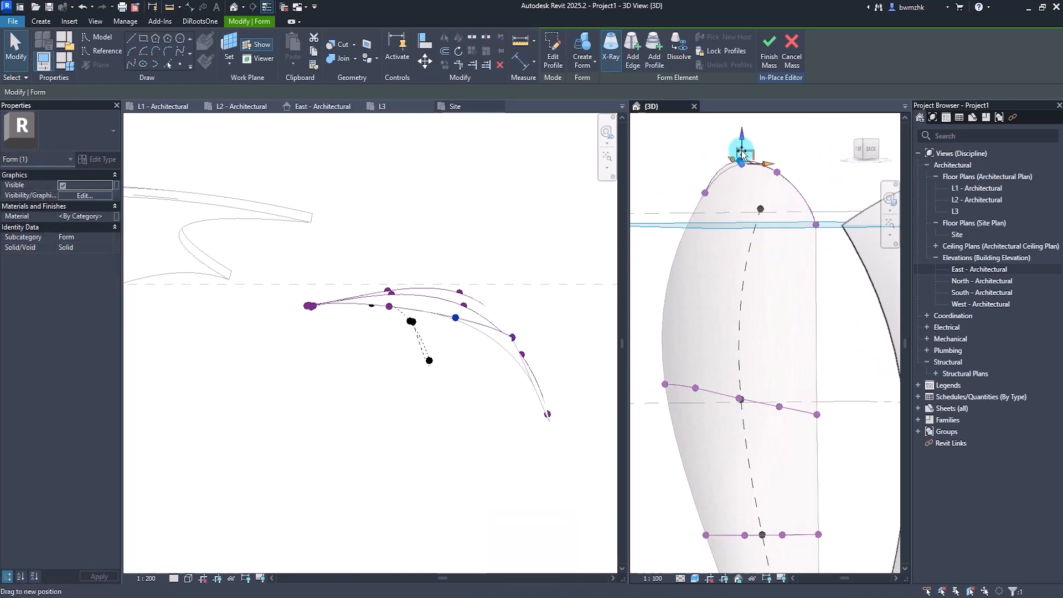
drag(744, 155, 757, 166)
Step: Fine-tune the top profile's inner vertices in depth so the tip follows the curvature of the profiles below
shift+middle_drag(729, 256, 778, 371)
drag(749, 390, 754, 364)
drag(731, 321, 721, 321)
scroll(714, 344, up, 5)
shift+middle_drag(742, 330, 707, 394)
Step: Deselect the form and finish the in-place mass
key(Escape)
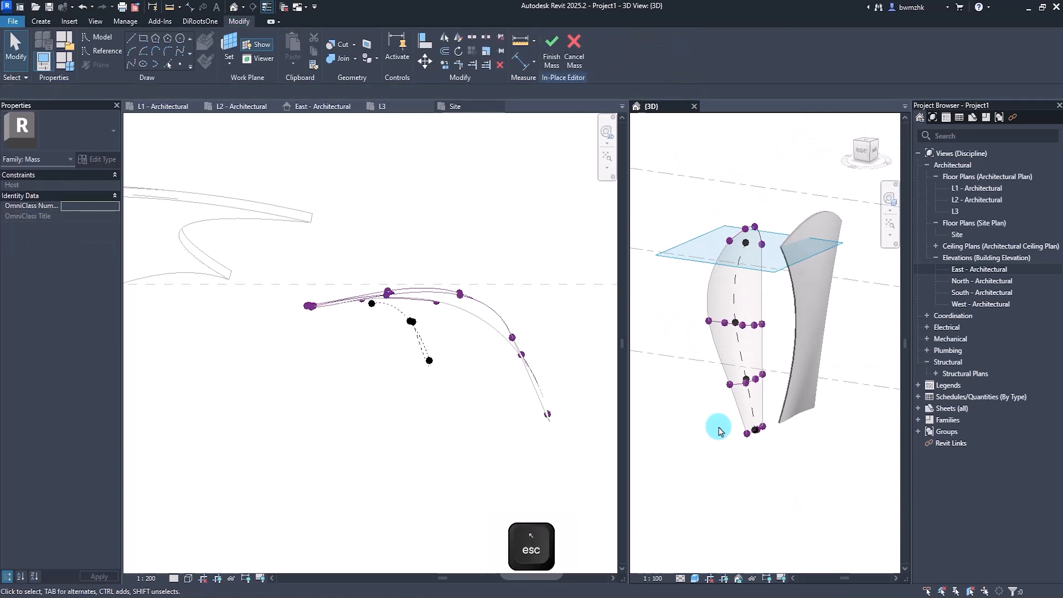
shift+middle_drag(708, 449, 751, 462)
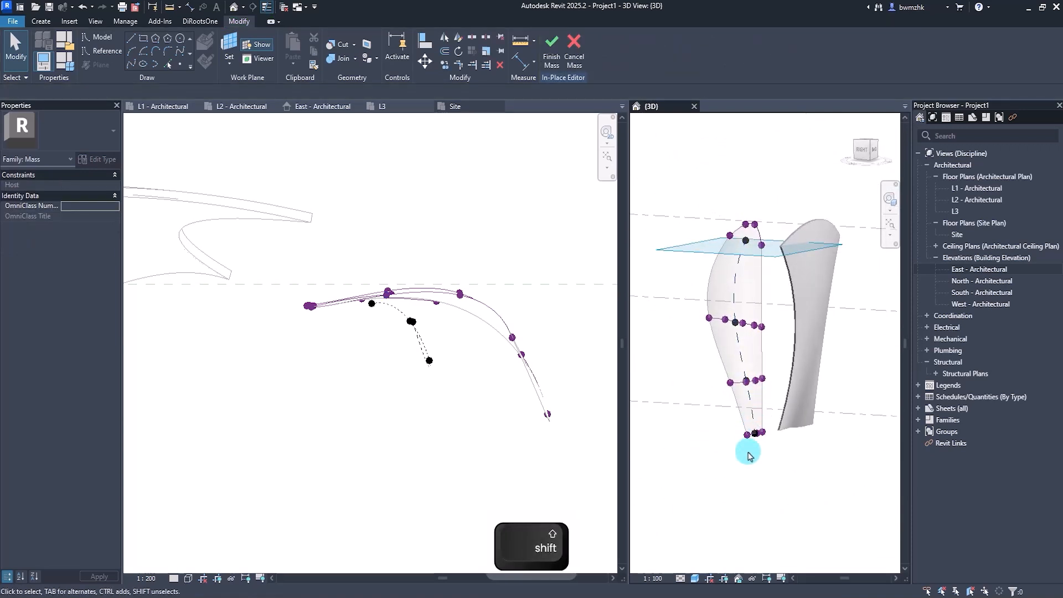
click(552, 61)
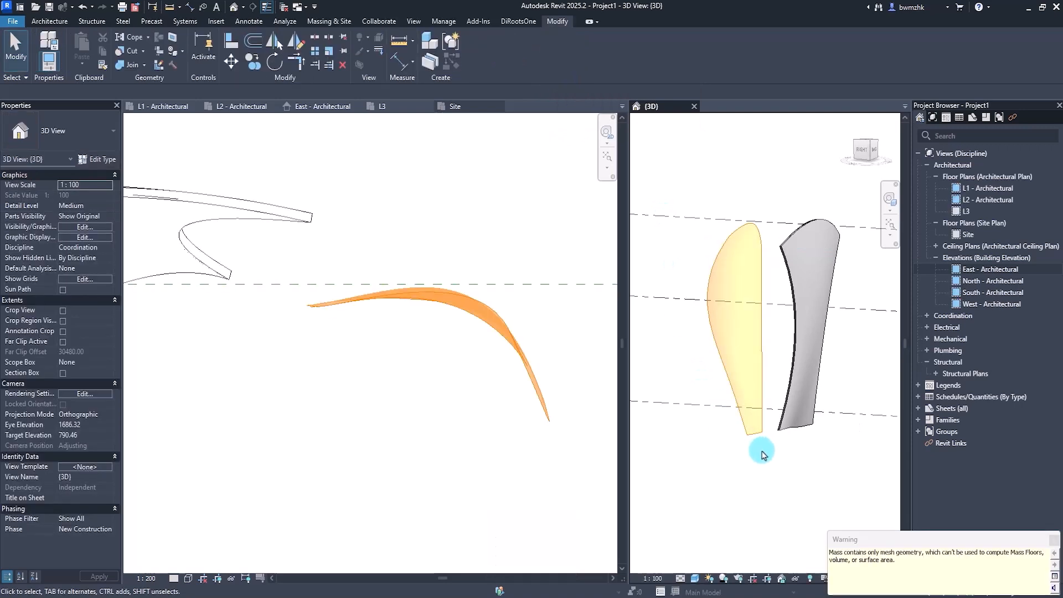
Step: Create a Generic - 200mm wall by face on the curved face of the newly finished petal mass
click(333, 21)
click(228, 53)
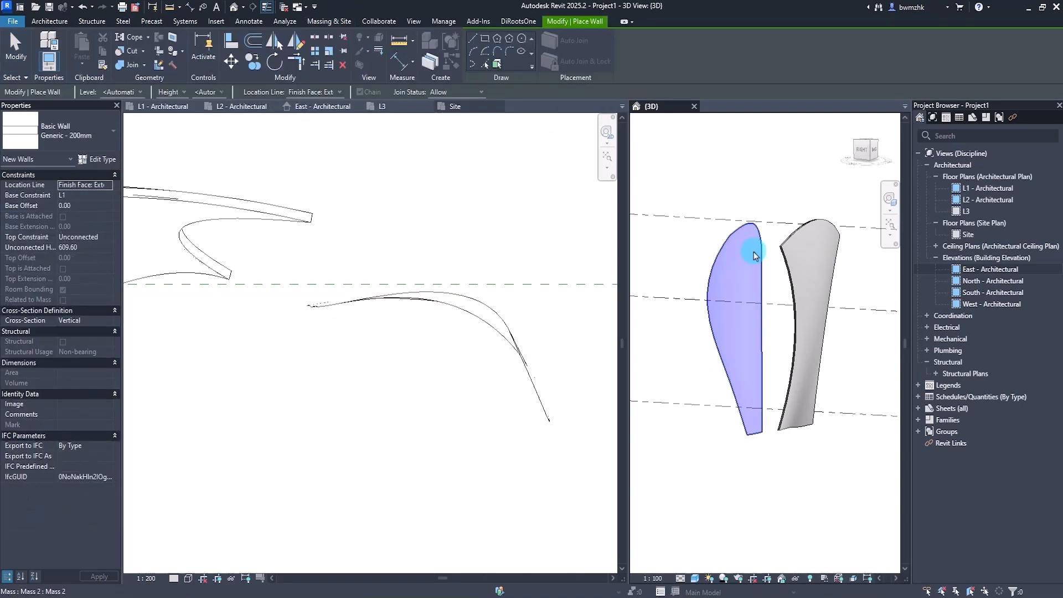
click(731, 236)
shift+middle_drag(763, 315, 762, 290)
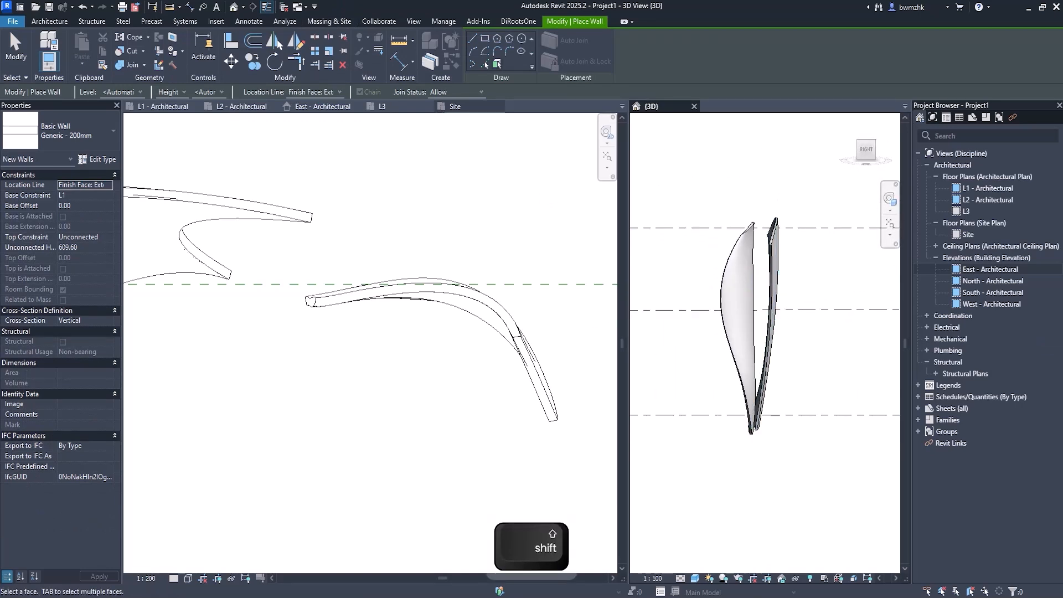
Step: Examine the Dior Seoul reference photo, comparing the petal panels with the modelled walls and studying the remaining facade panels
drag(1062, 61, 584, 115)
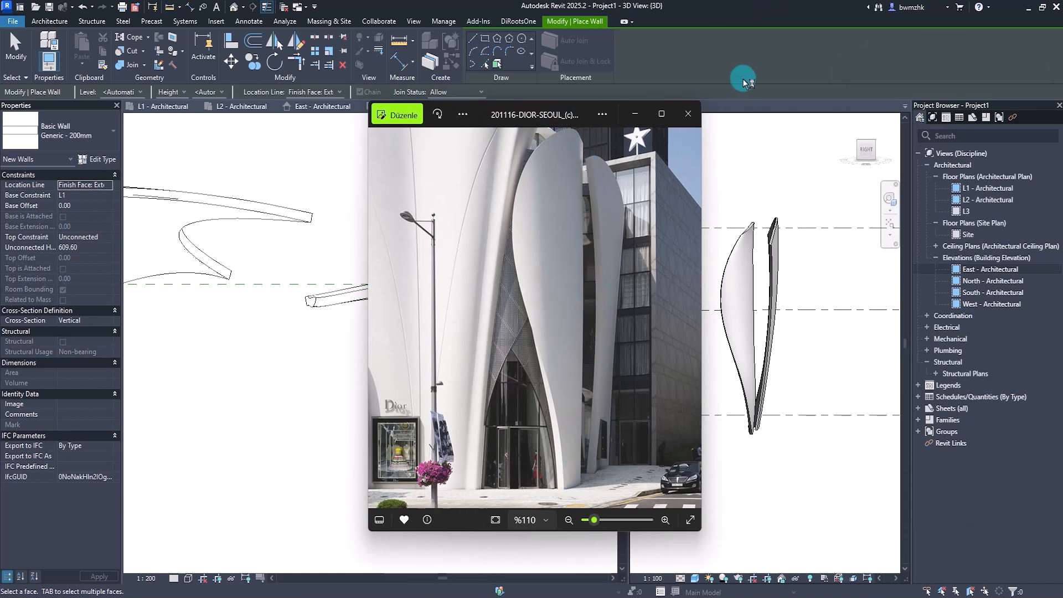
drag(546, 108, 1062, 110)
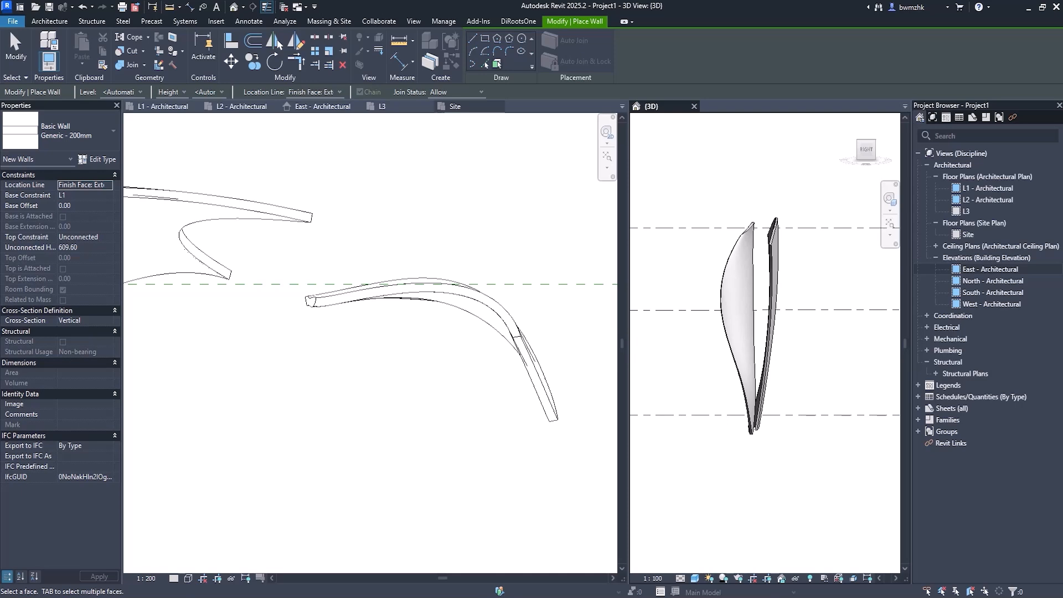
drag(1062, 111, 632, 112)
drag(612, 280, 625, 332)
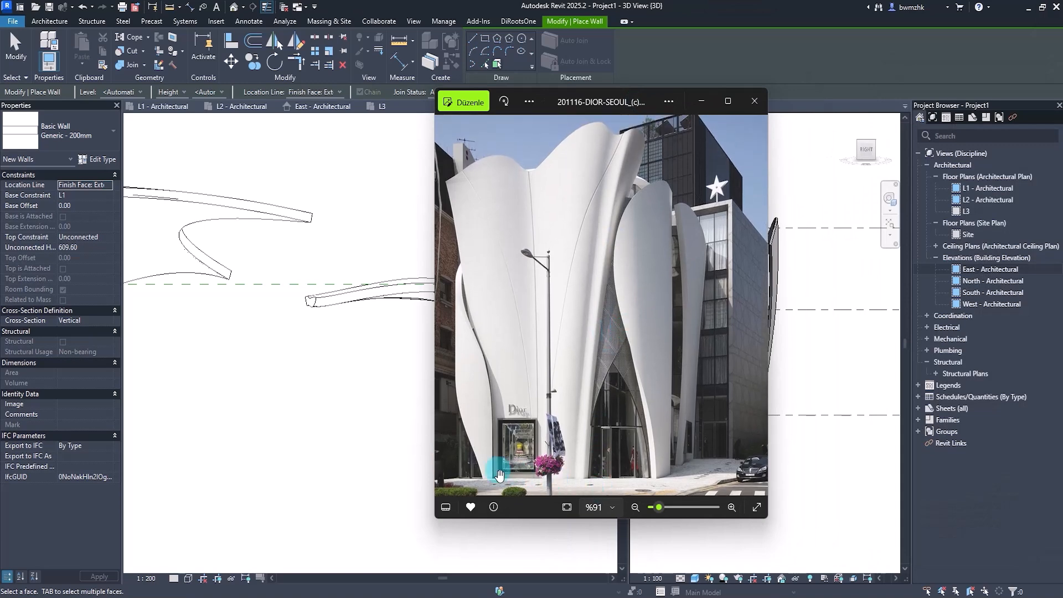
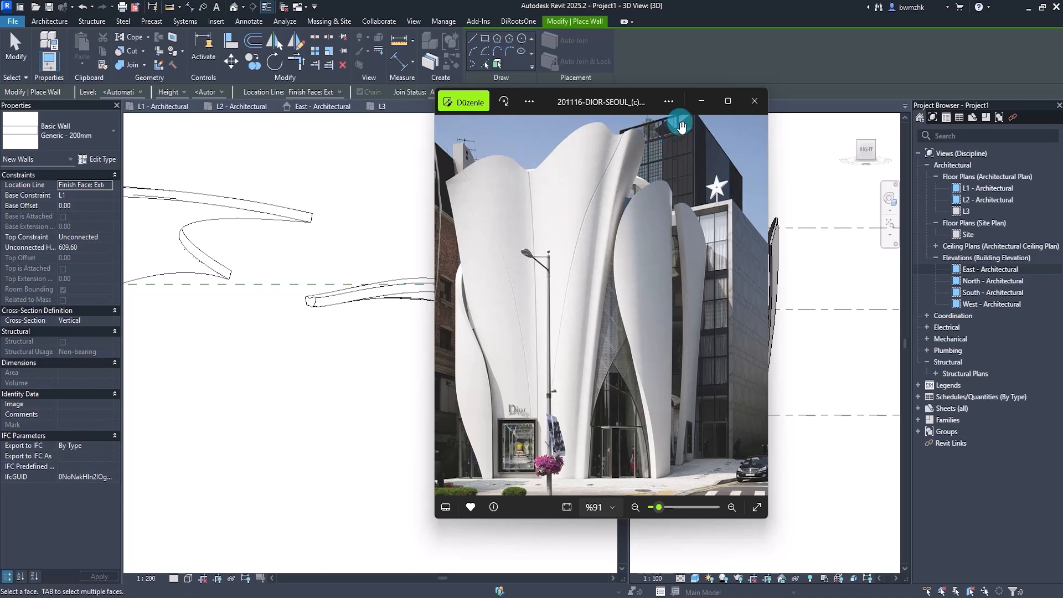
drag(615, 98, 1062, 98)
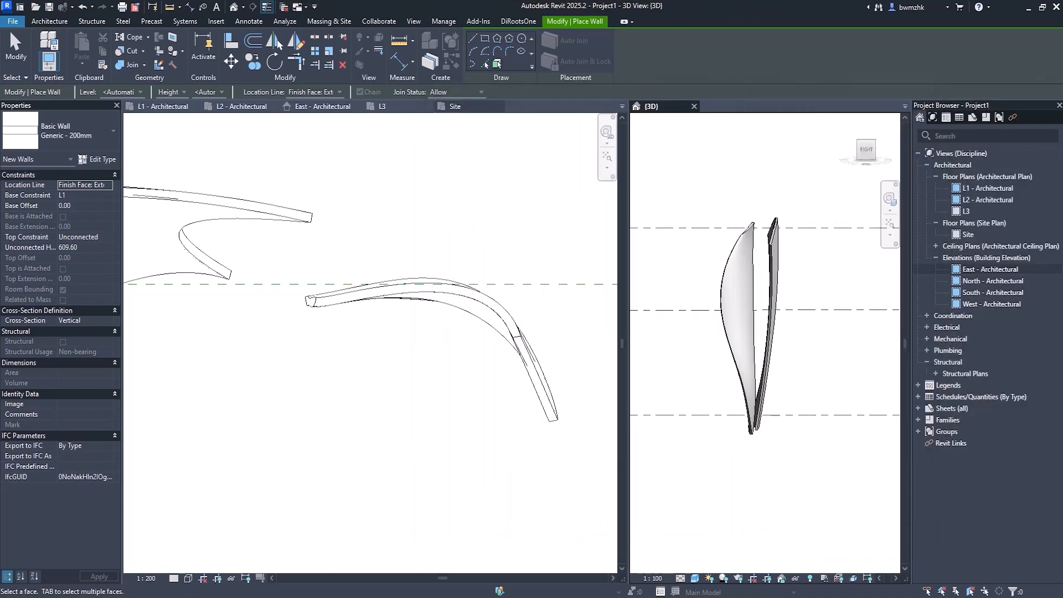
Step: Dismiss the save reminder and start a new in-place model named Mass 3 in the Mass category, working in the Site plan
click(450, 455)
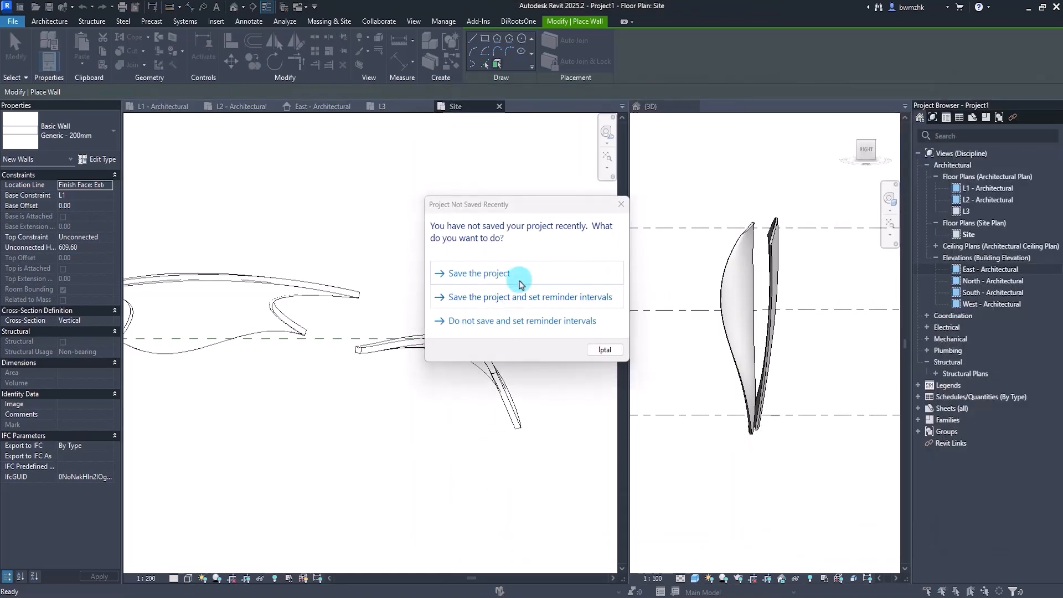
click(618, 204)
middle_drag(553, 422, 526, 271)
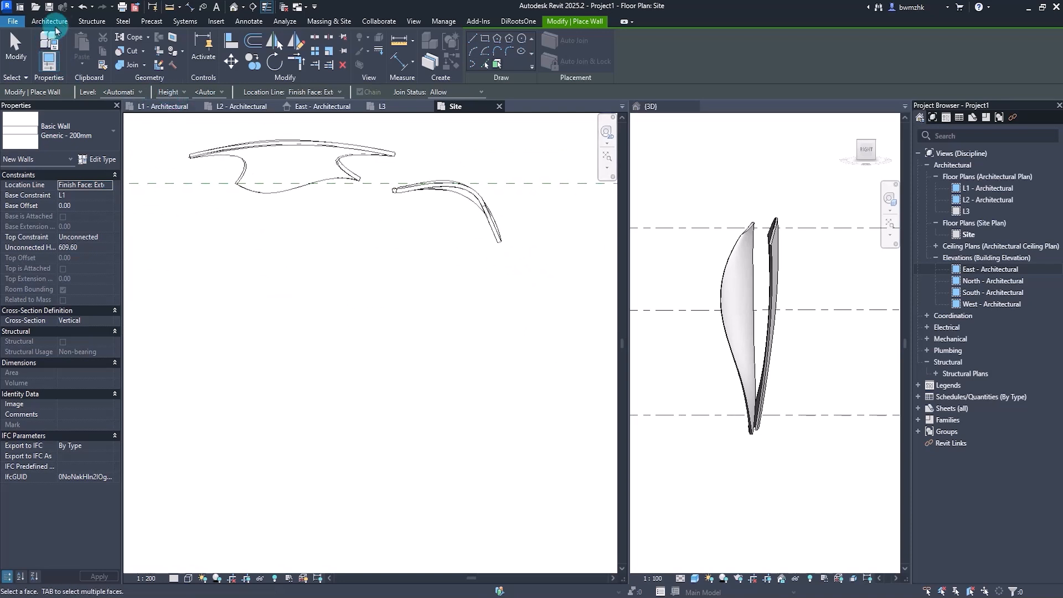
click(49, 21)
click(131, 62)
click(158, 119)
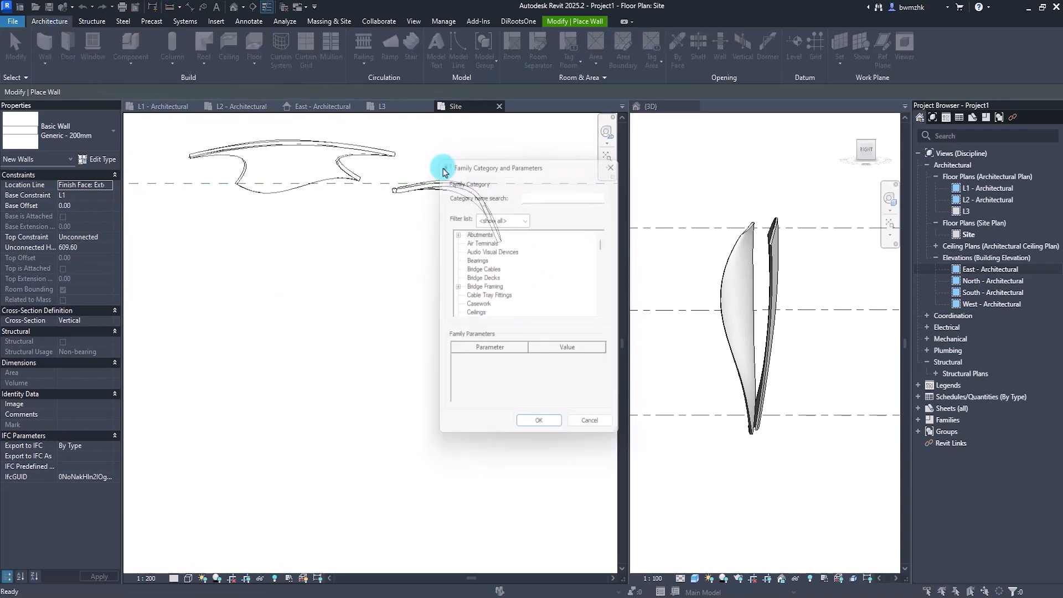
click(537, 195)
text(mass)
key(Return)
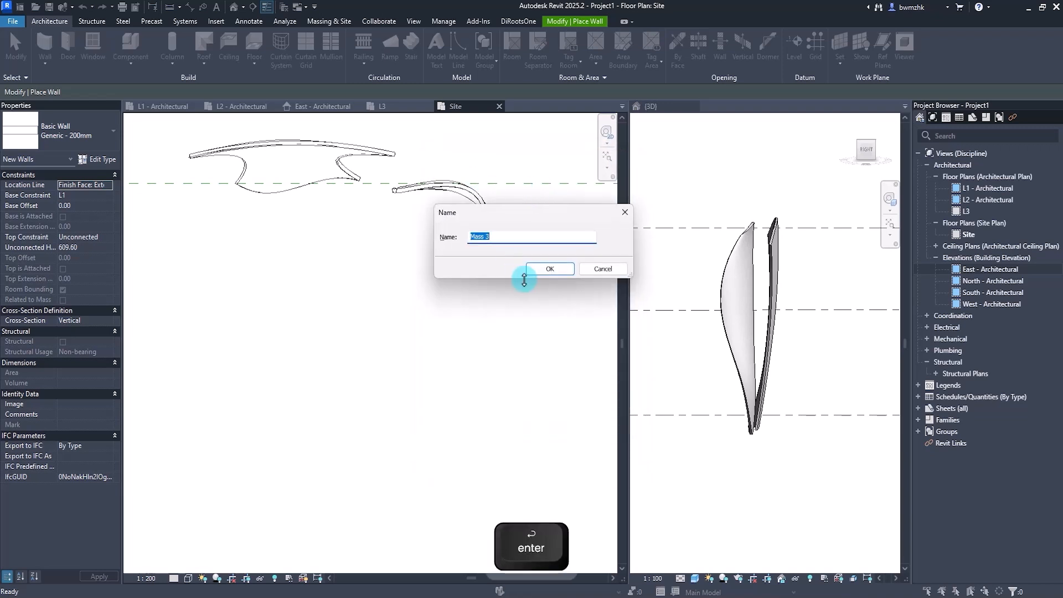
click(546, 268)
click(131, 37)
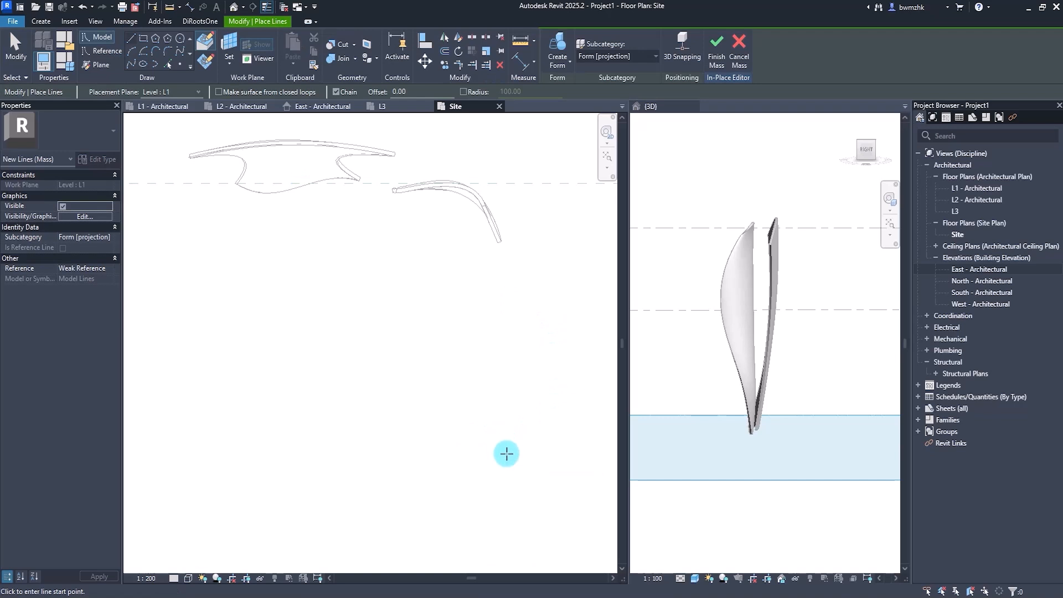
click(509, 451)
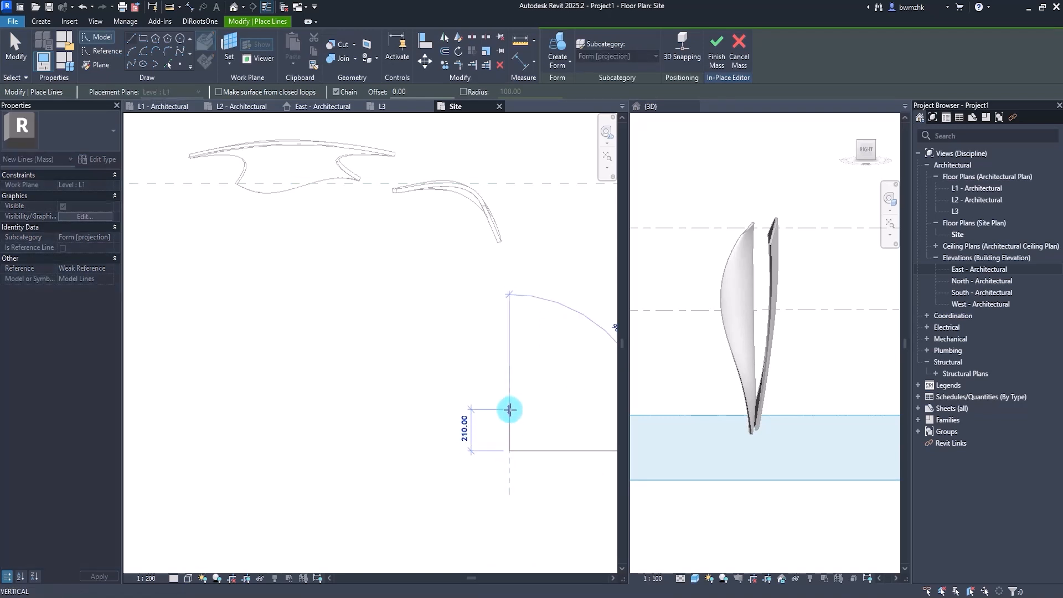
key(Escape)
Step: Draw a seven-point spline on L1 below the curved petal wall, running nearly straight upward and ending in an S-shaped hook
click(135, 64)
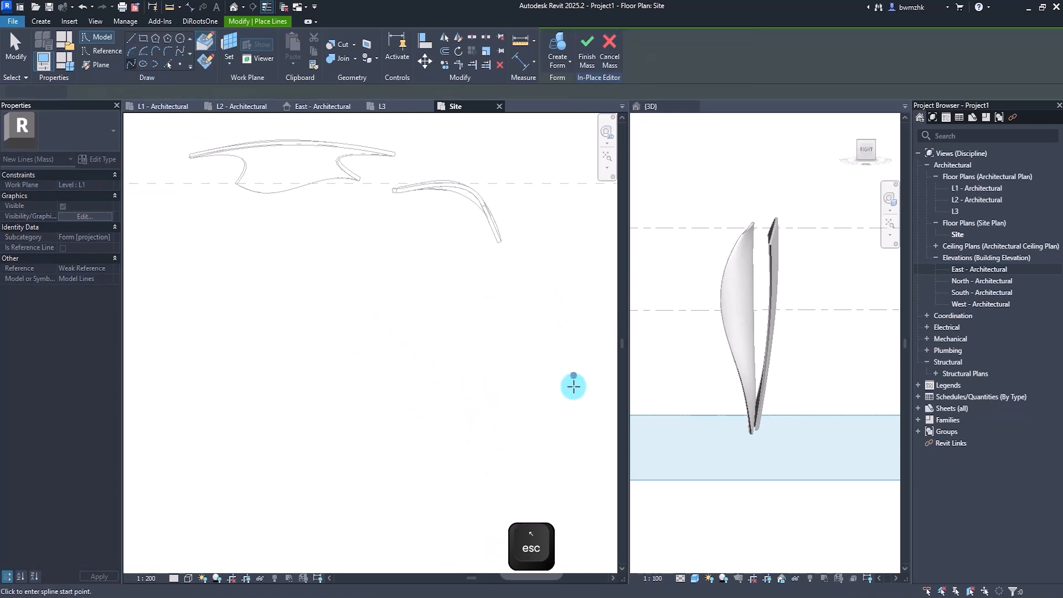
click(514, 447)
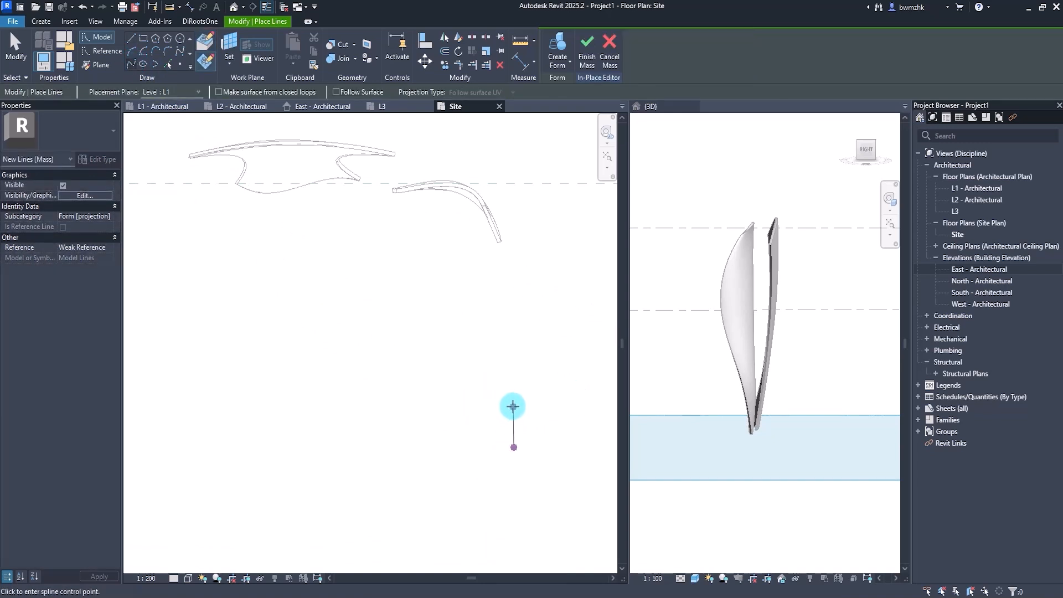
click(513, 401)
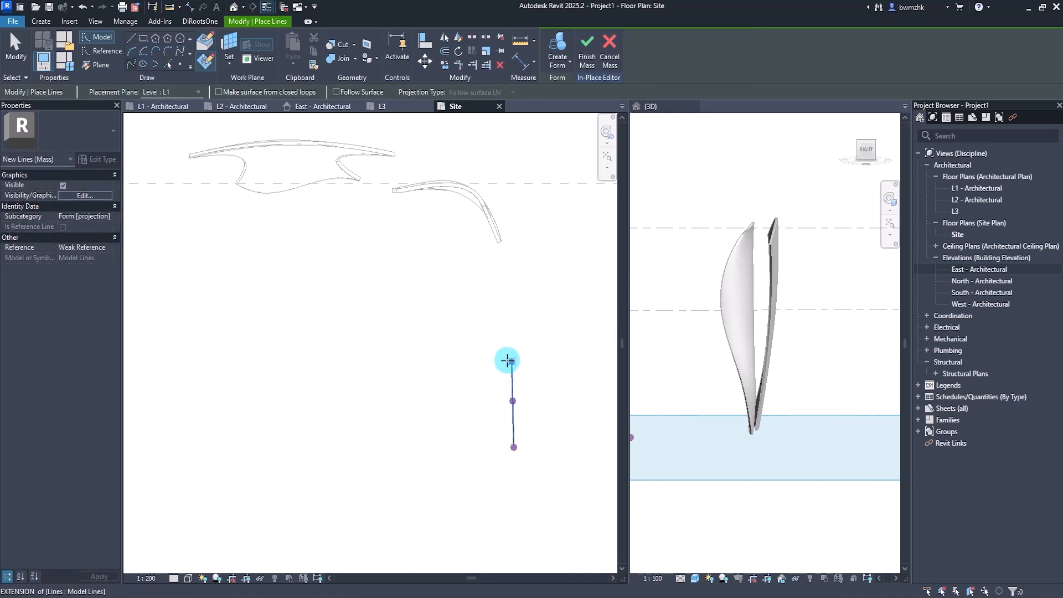
click(510, 357)
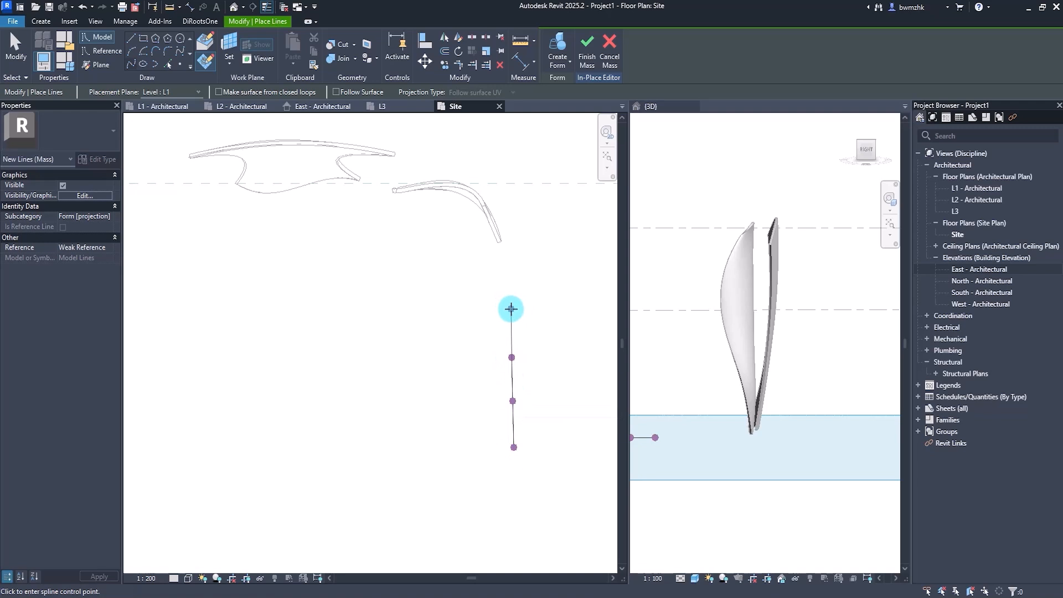
click(511, 315)
scroll(511, 314, up, 3)
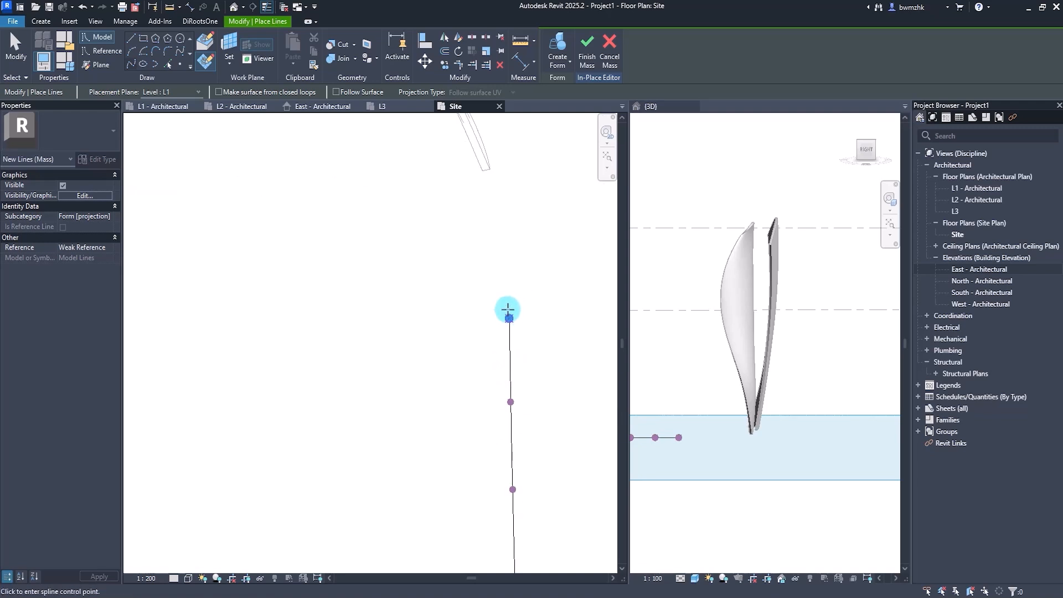
click(491, 298)
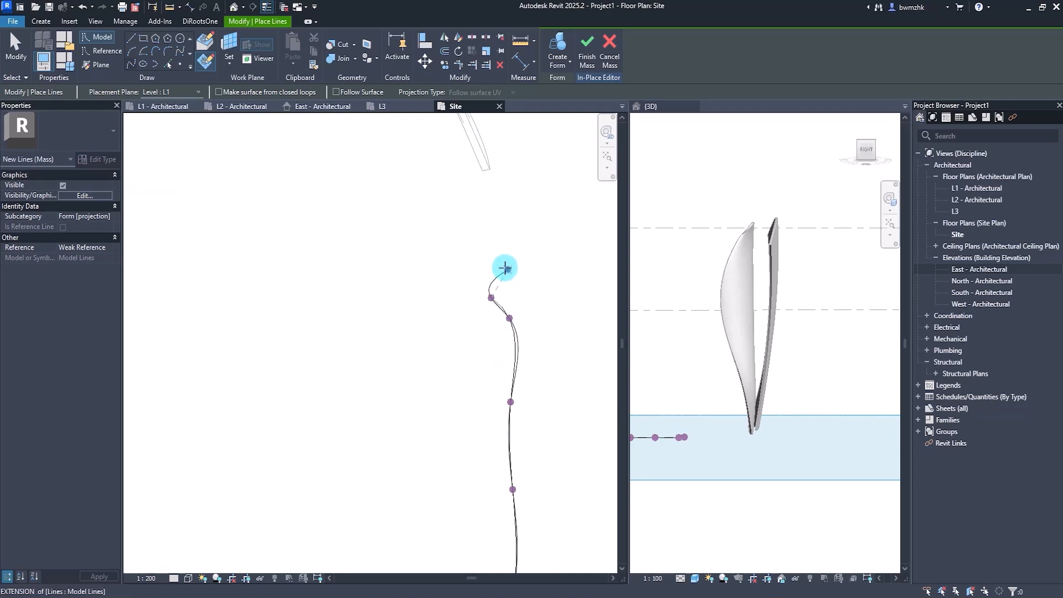
click(506, 270)
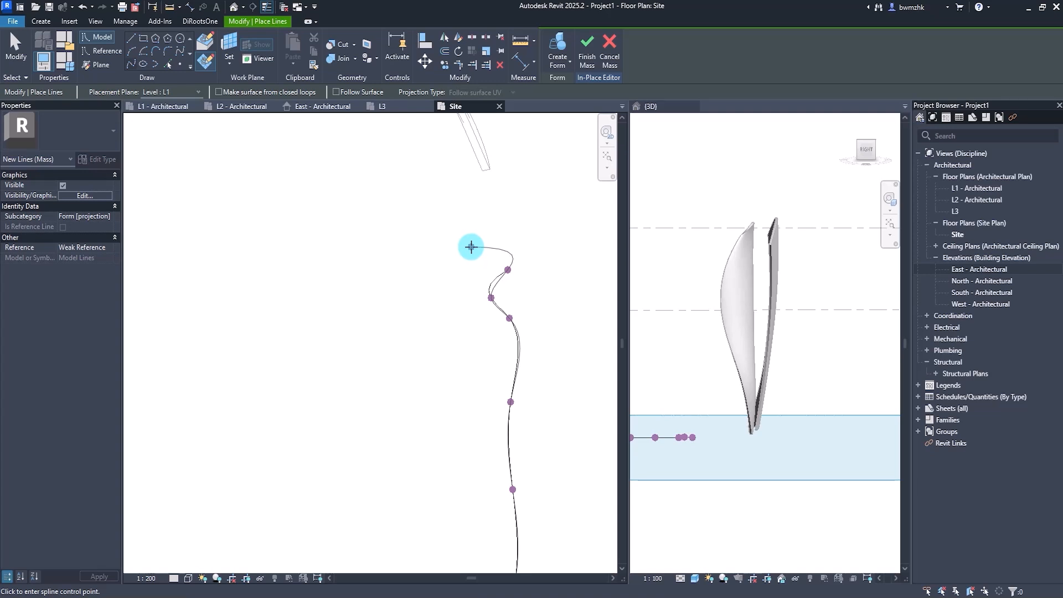
click(471, 246)
key(Escape)
key(Escape)
scroll(492, 321, down, 2)
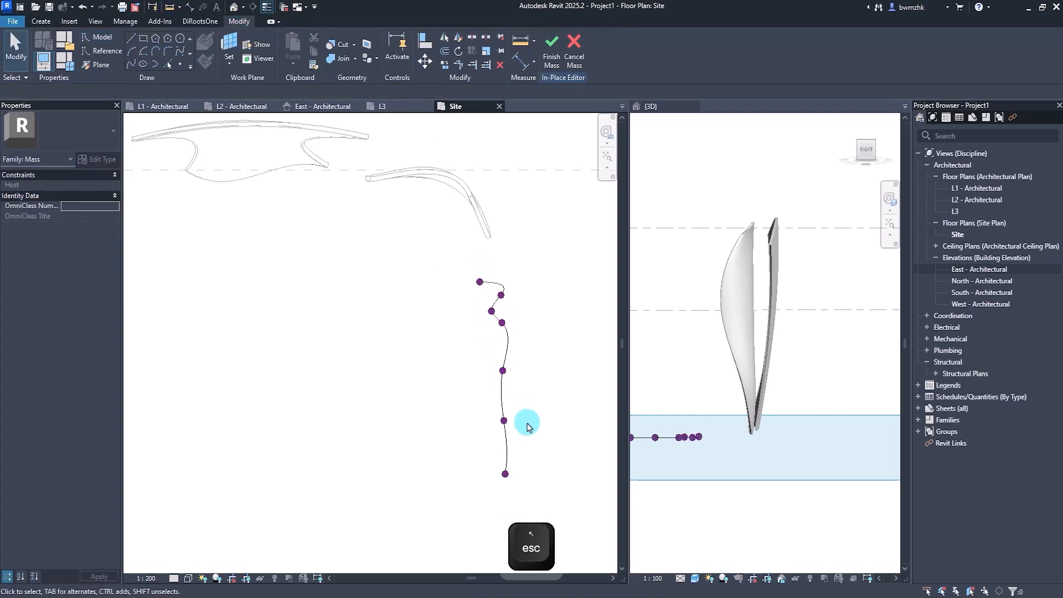
scroll(527, 426, down, 1)
Step: Move the last two reference points at the spline's hooked end inward in the 3D view to tighten the curve
click(826, 380)
shift+middle_drag(746, 404, 783, 398)
click(784, 401)
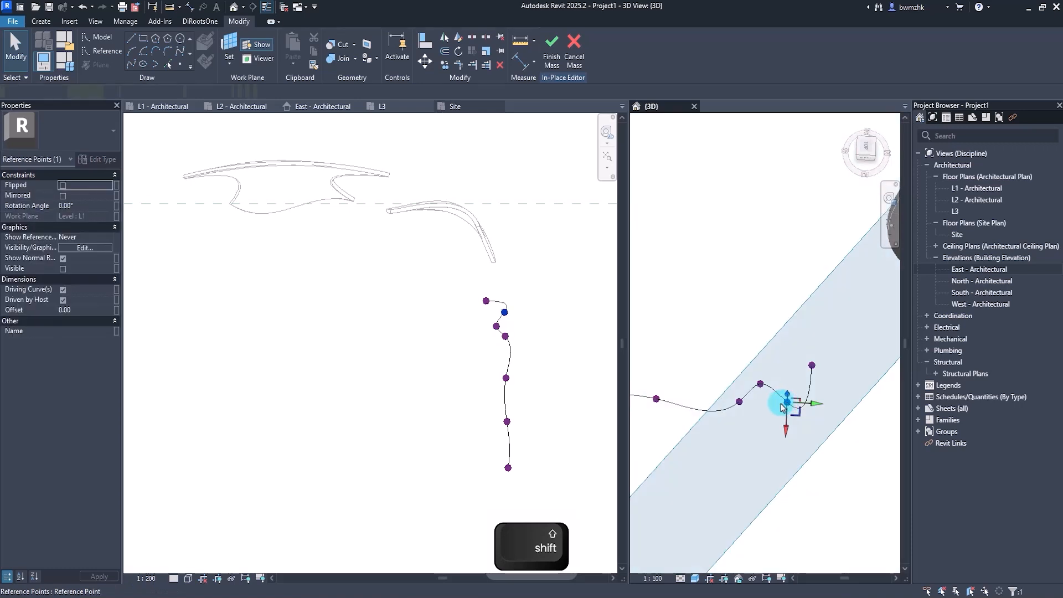
scroll(782, 403, up, 2)
drag(803, 411, 774, 398)
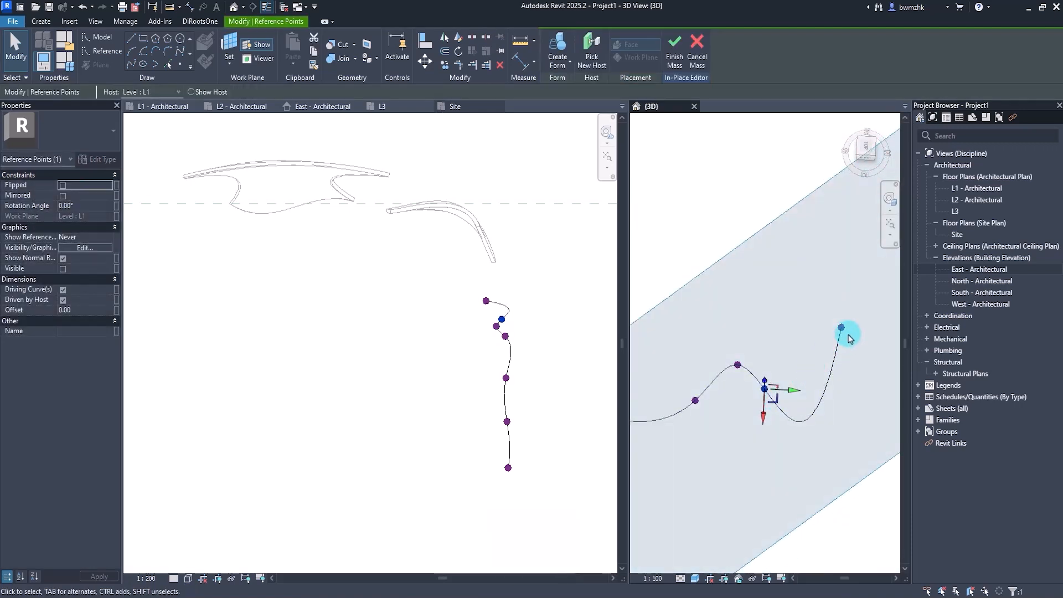
click(841, 327)
drag(843, 331, 826, 367)
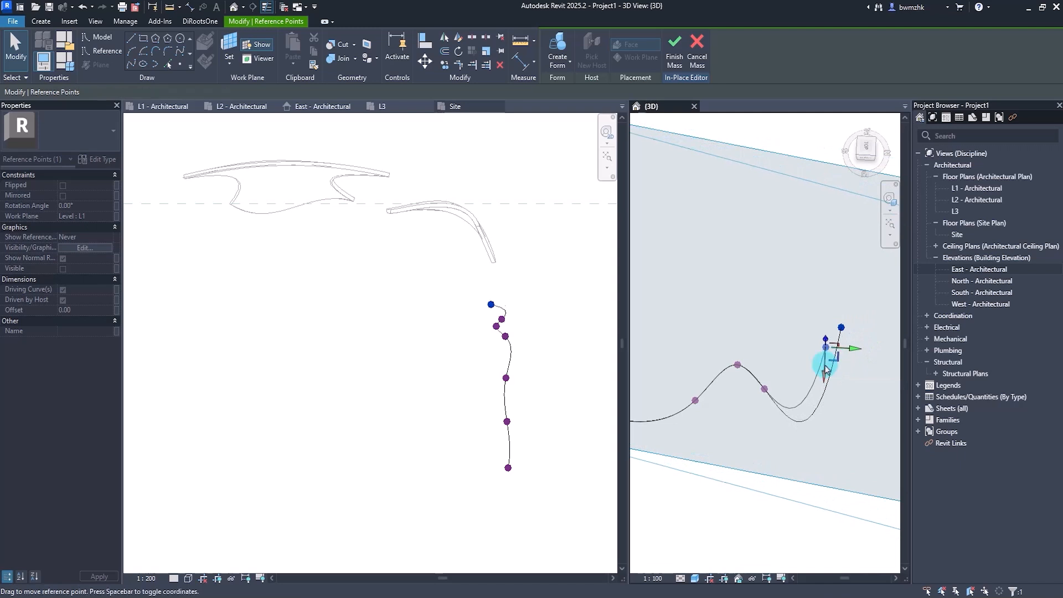
click(696, 401)
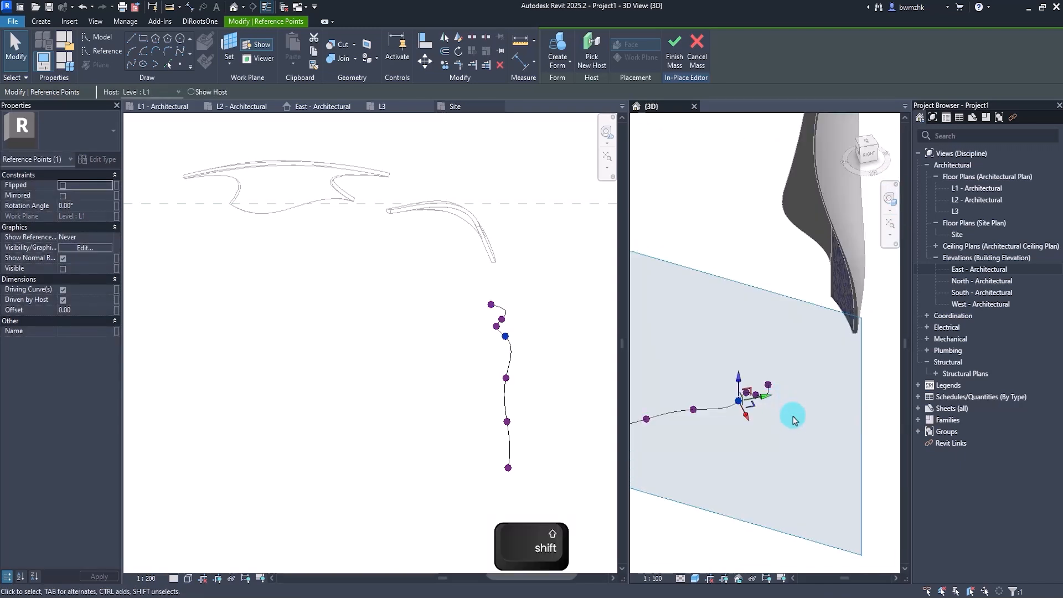
click(730, 517)
Step: Copy the L1 spline and paste it aligned to levels L2 and L3
middle_drag(731, 517, 659, 458)
scroll(778, 493, down, 2)
scroll(559, 436, down, 2)
click(558, 433)
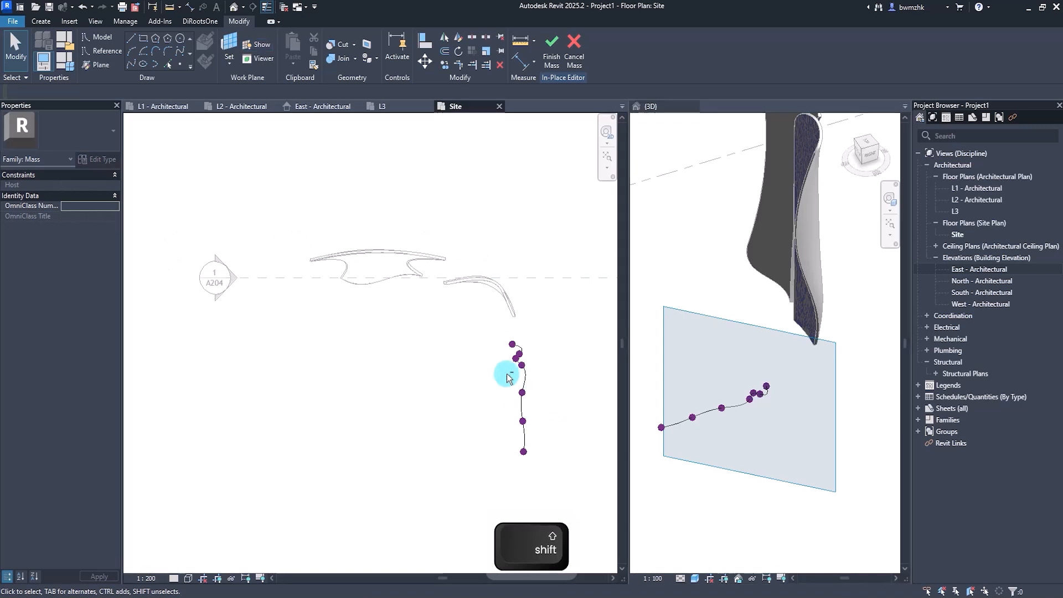
click(714, 486)
click(701, 414)
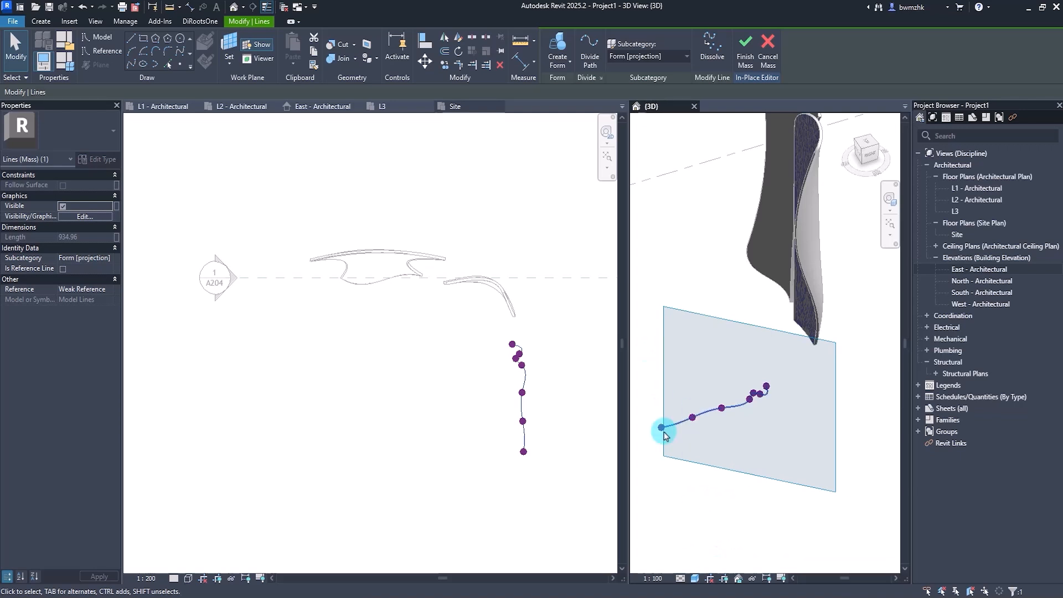
click(314, 51)
click(293, 61)
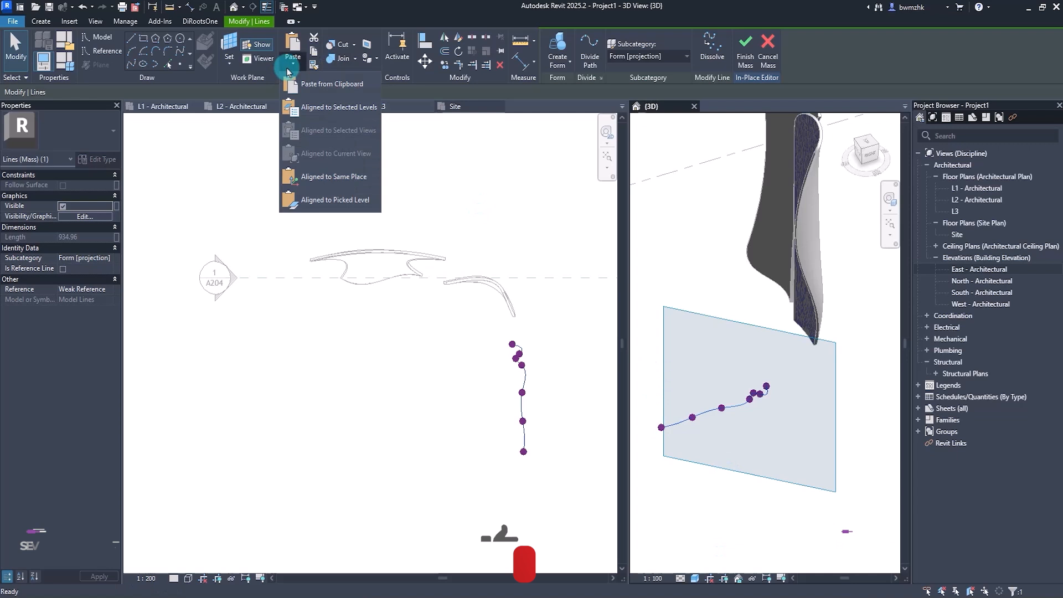
click(316, 107)
click(507, 237)
shift+click(486, 245)
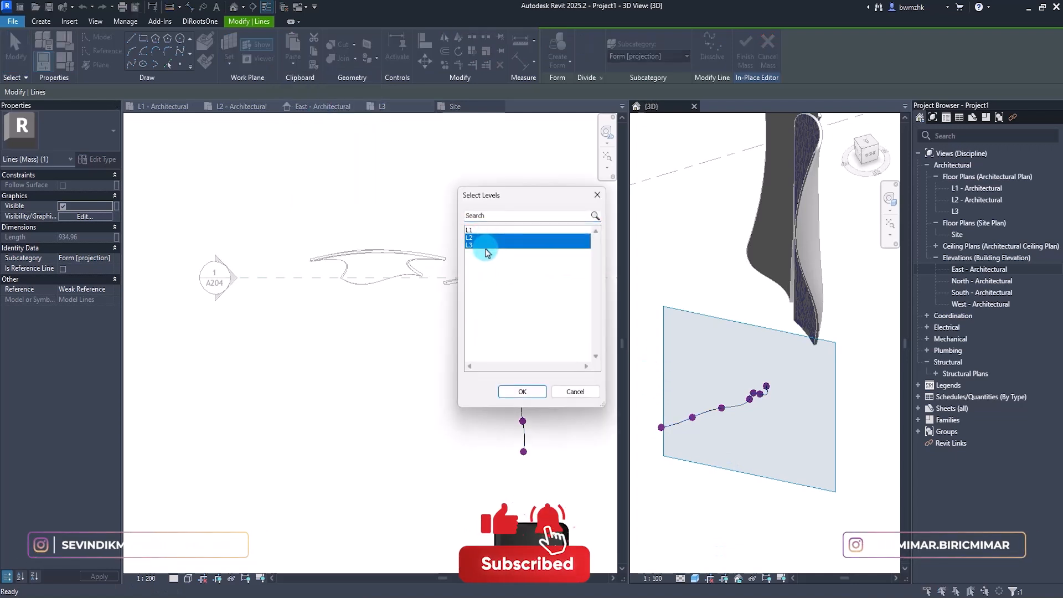
click(523, 392)
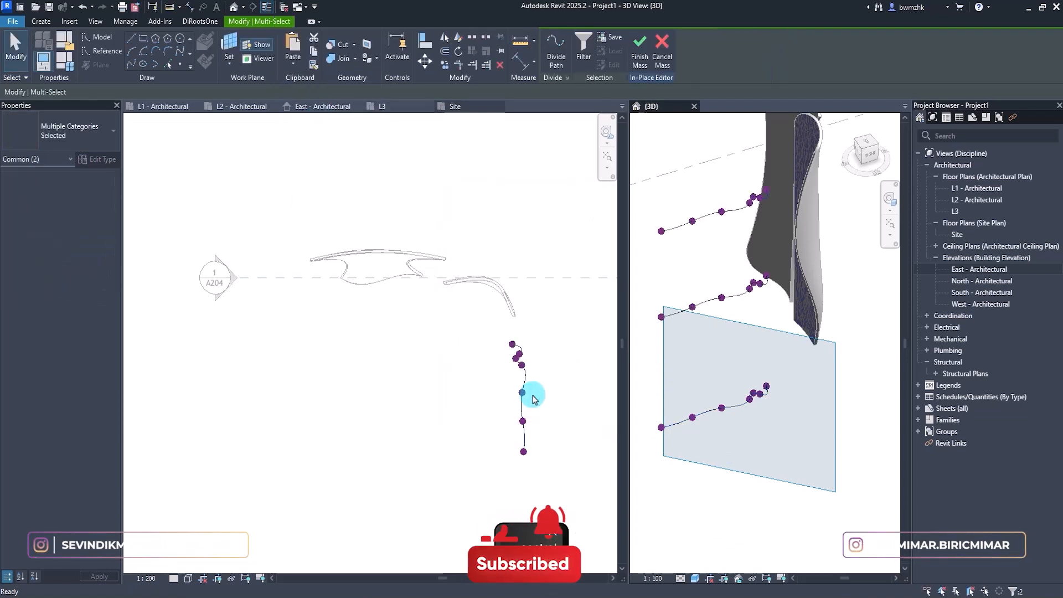
click(495, 494)
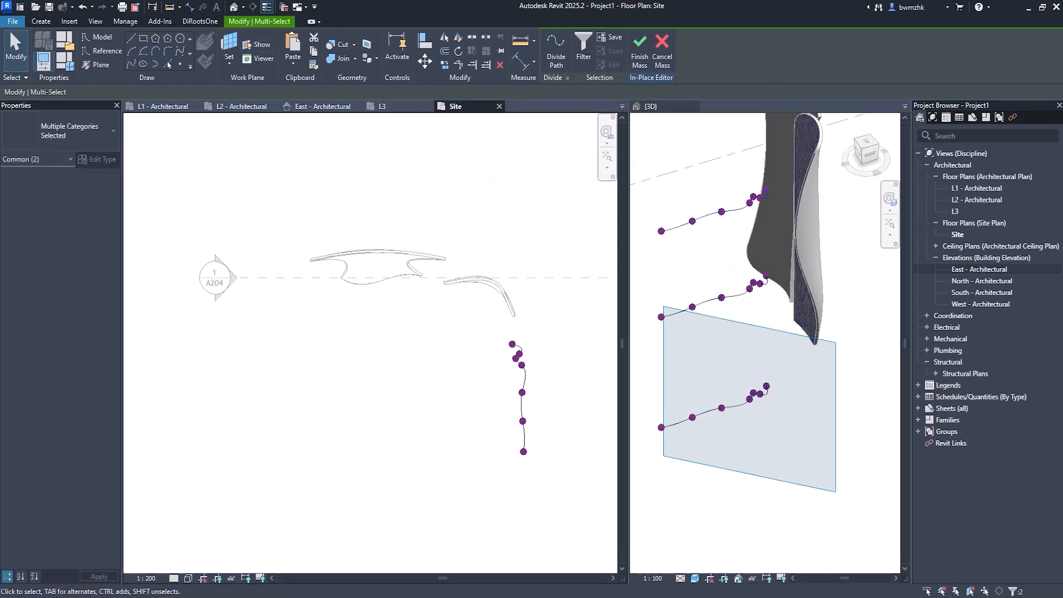
Step: Following the reference photo, extend the outer end points of the L2 and L3 splines outward, moving the L3 one farthest
drag(1062, 194, 348, 131)
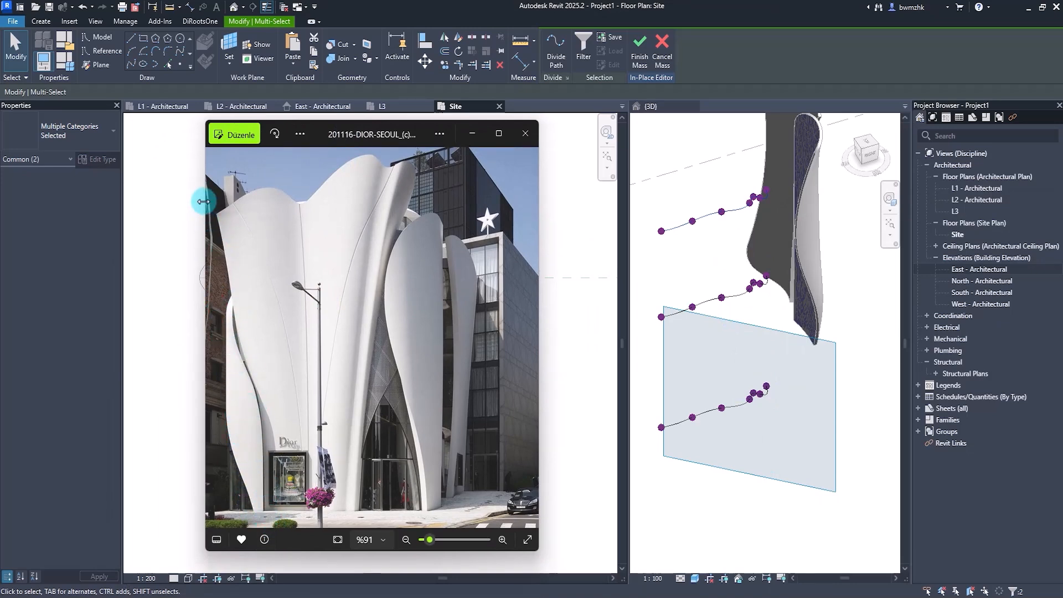
drag(384, 134, 1062, 144)
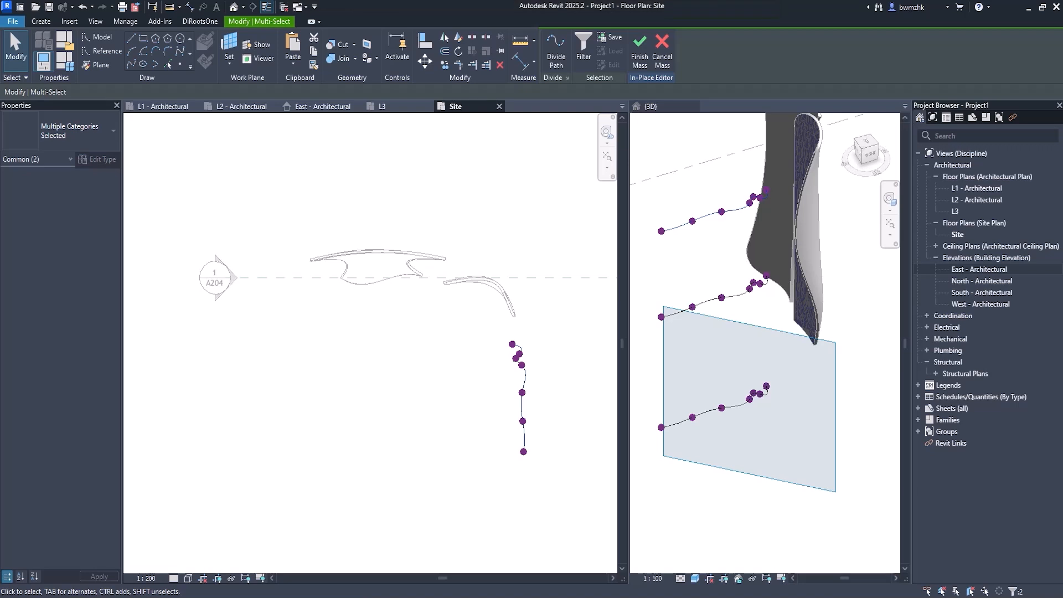
shift+middle_drag(807, 482, 741, 418)
click(696, 382)
click(698, 321)
drag(721, 319, 688, 316)
middle_drag(740, 437, 726, 370)
mouse_move(726, 370)
shift+middle_down()
mouse_move(725, 357)
mouse_move(735, 359)
shift+middle_up()
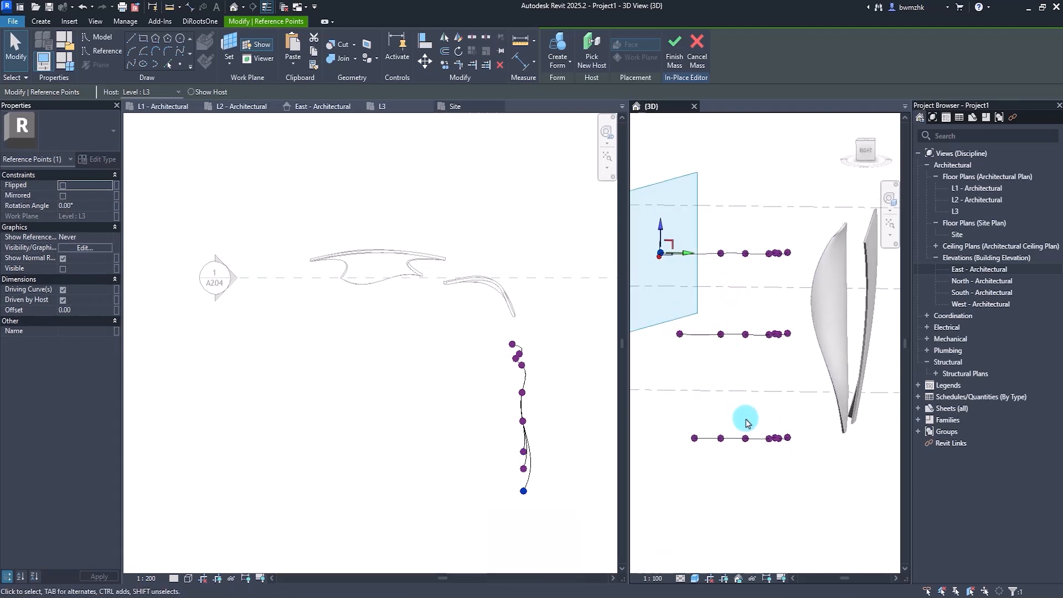
scroll(715, 387, up, 2)
scroll(774, 314, up, 2)
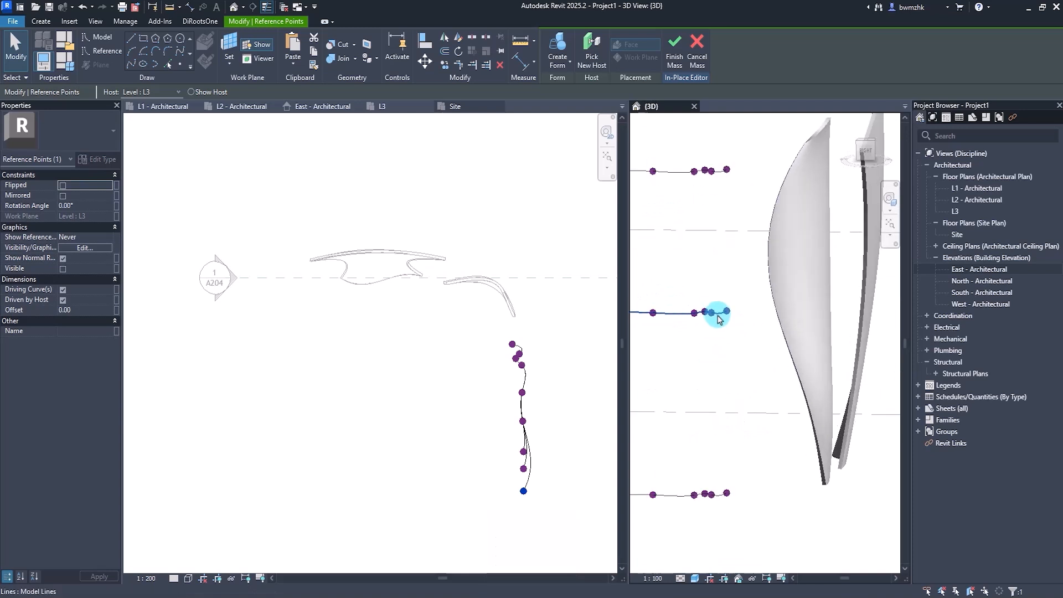
Step: Move the hooked-end point of the L2 spline toward the curved petal wall to lengthen the hook
scroll(757, 352, up, 2)
drag(759, 350, 674, 287)
scroll(707, 351, down, 2)
middle_drag(704, 356, 750, 401)
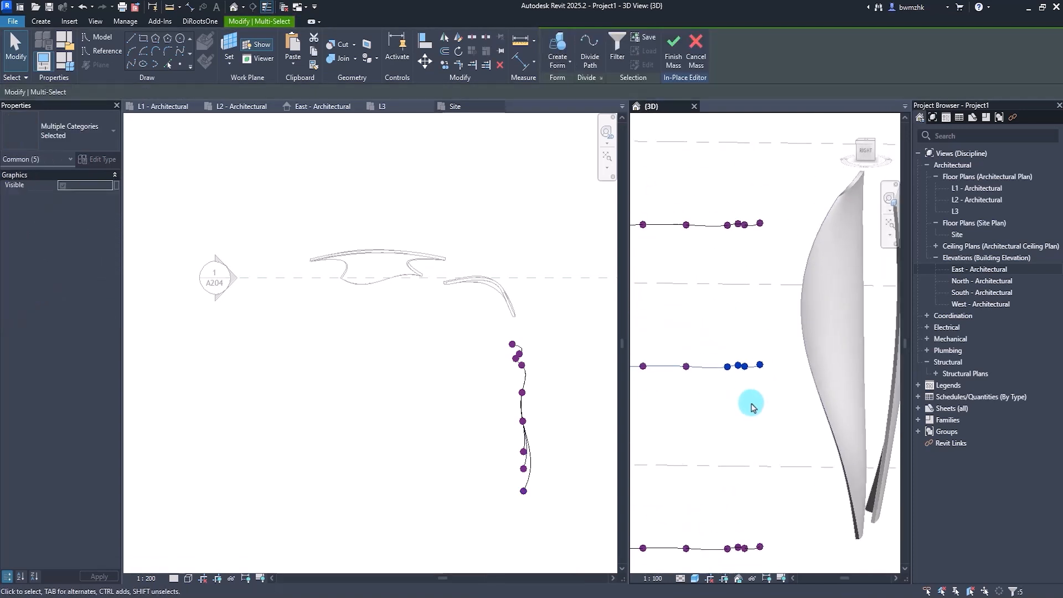
click(752, 403)
click(760, 367)
click(766, 363)
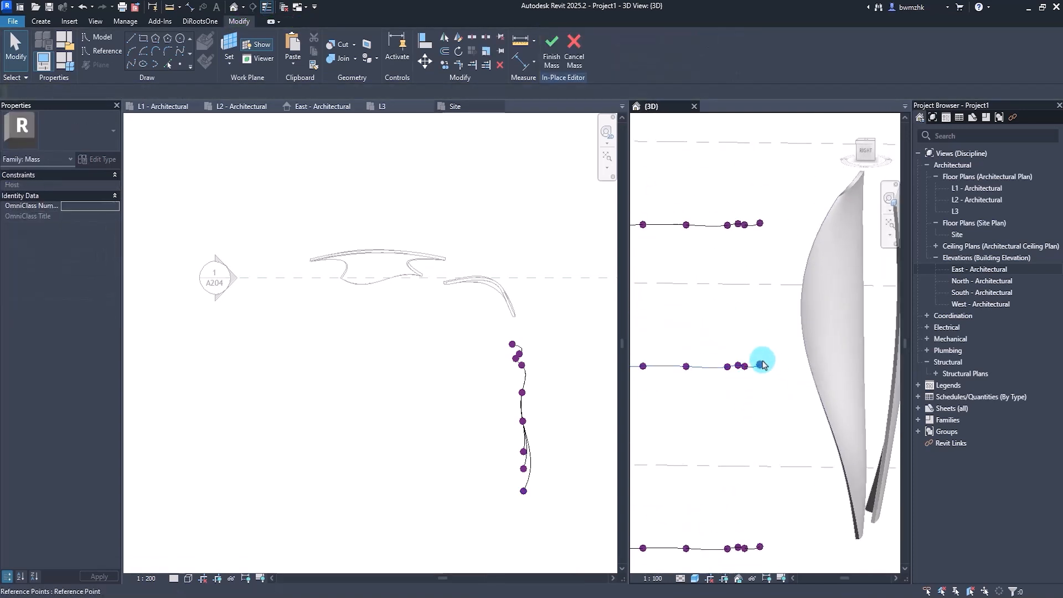
click(761, 363)
drag(778, 365, 794, 365)
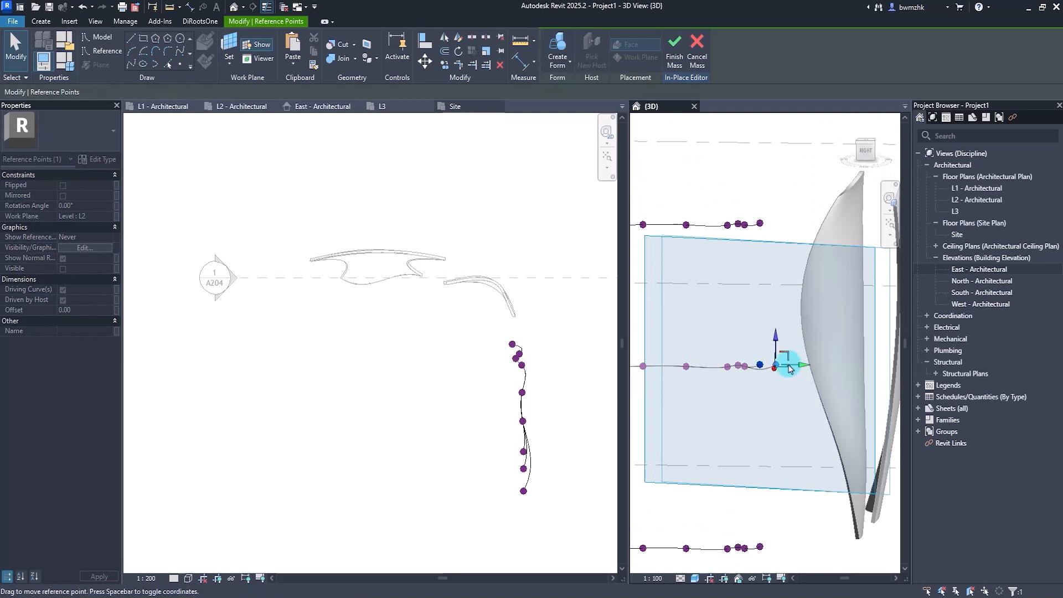
Step: Shift the three inner hook points of the L2 spline toward its extended end, keeping the S-shaped curve smooth
click(745, 367)
click(754, 391)
click(746, 366)
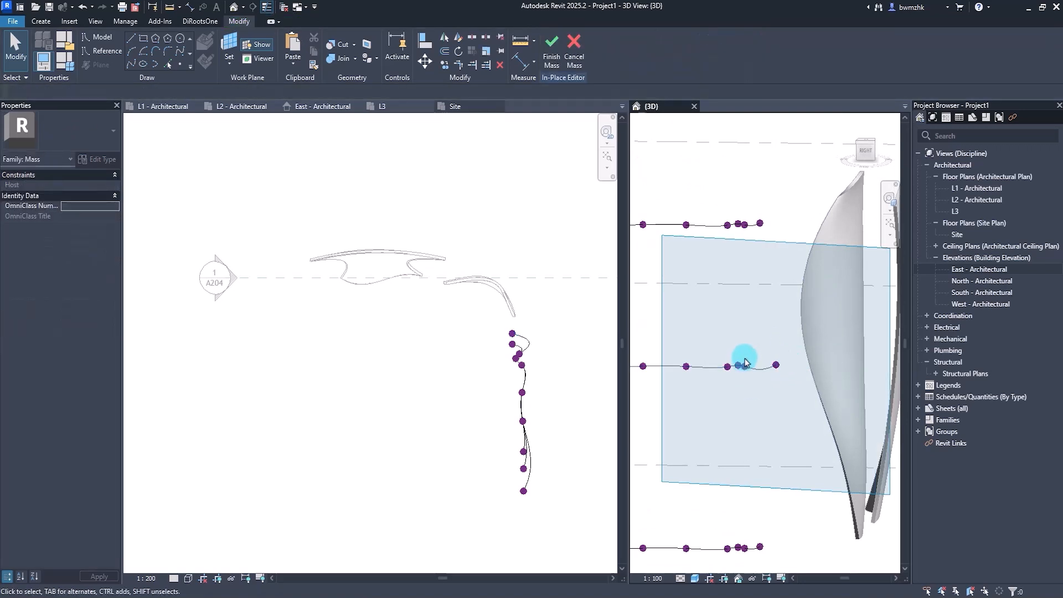
key(Tab)
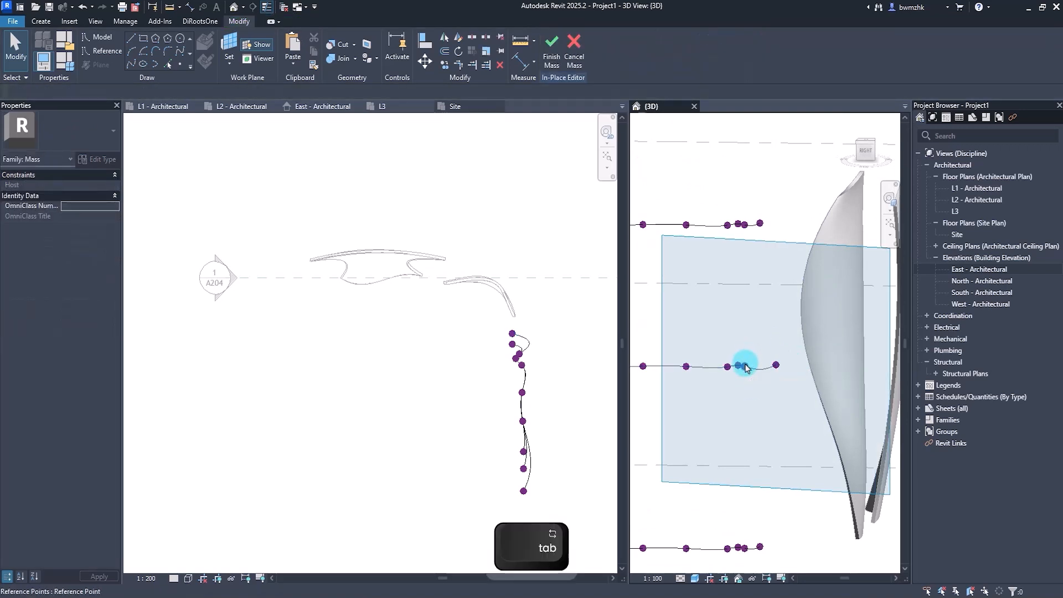
click(745, 367)
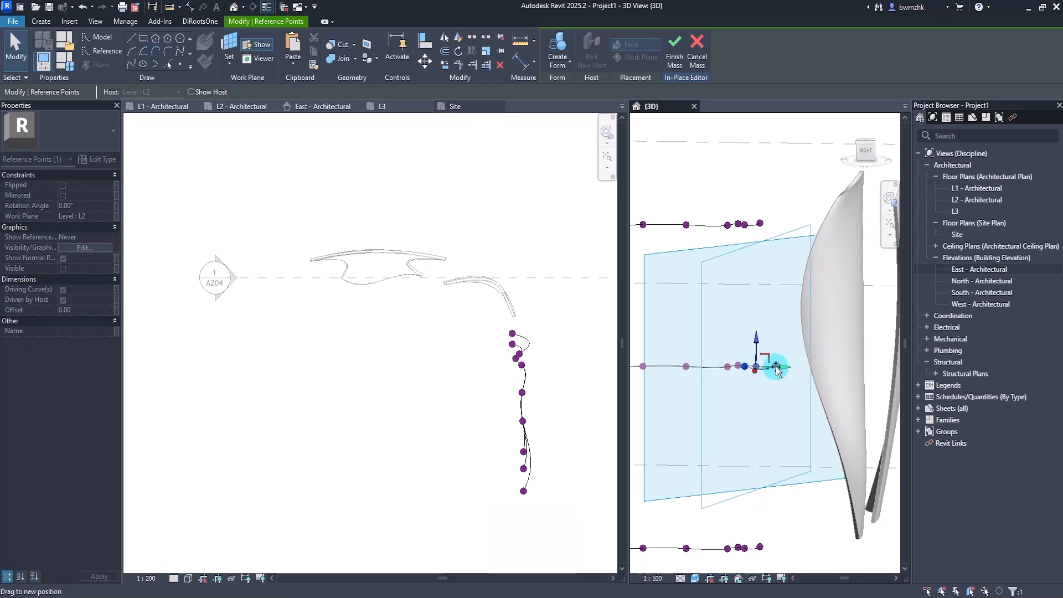
click(743, 369)
key(Tab)
click(741, 368)
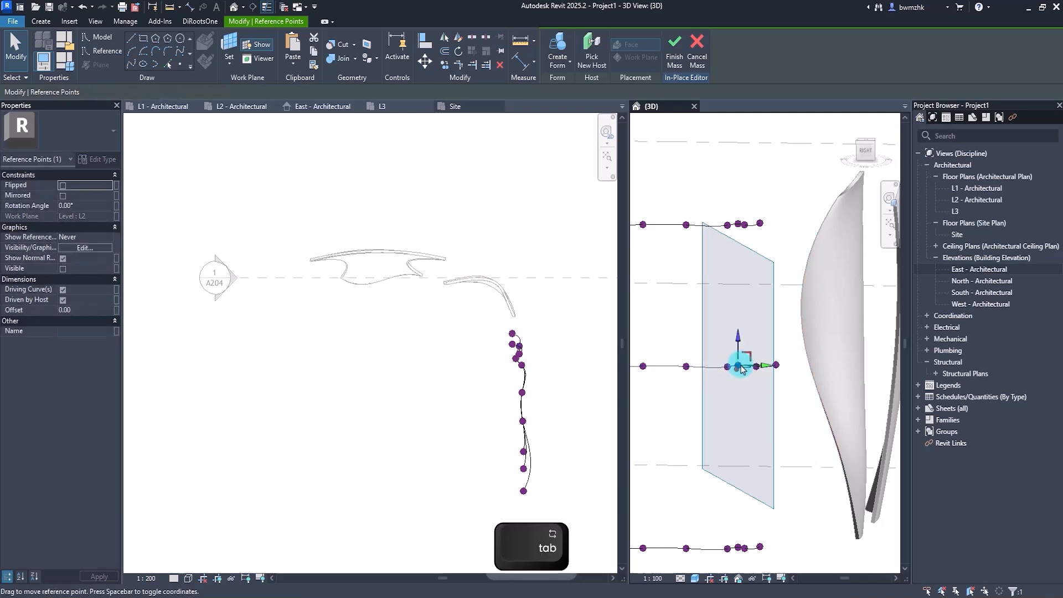
drag(761, 366, 769, 366)
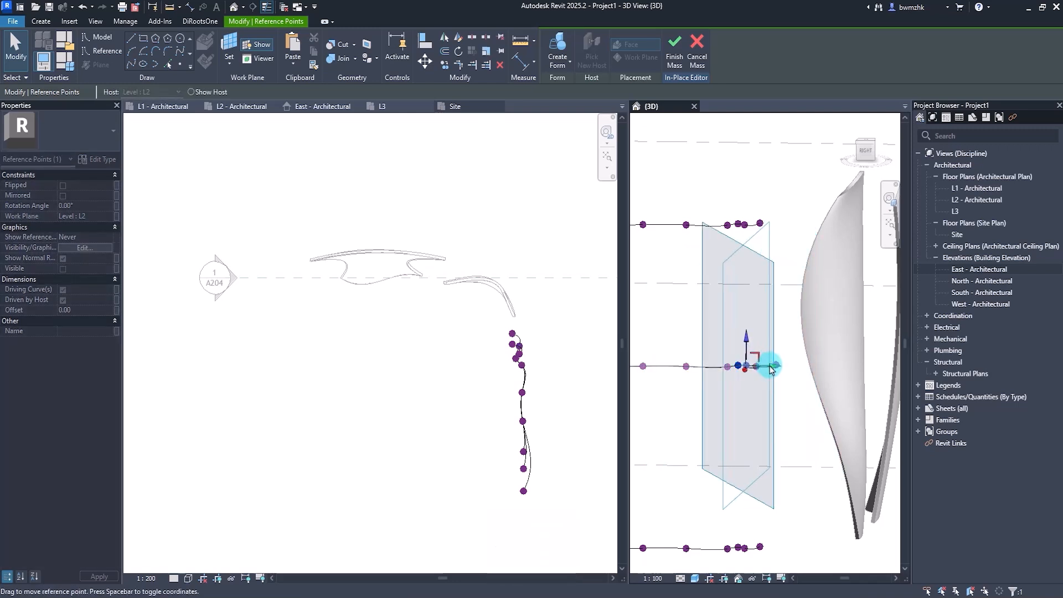
key(Tab)
click(727, 368)
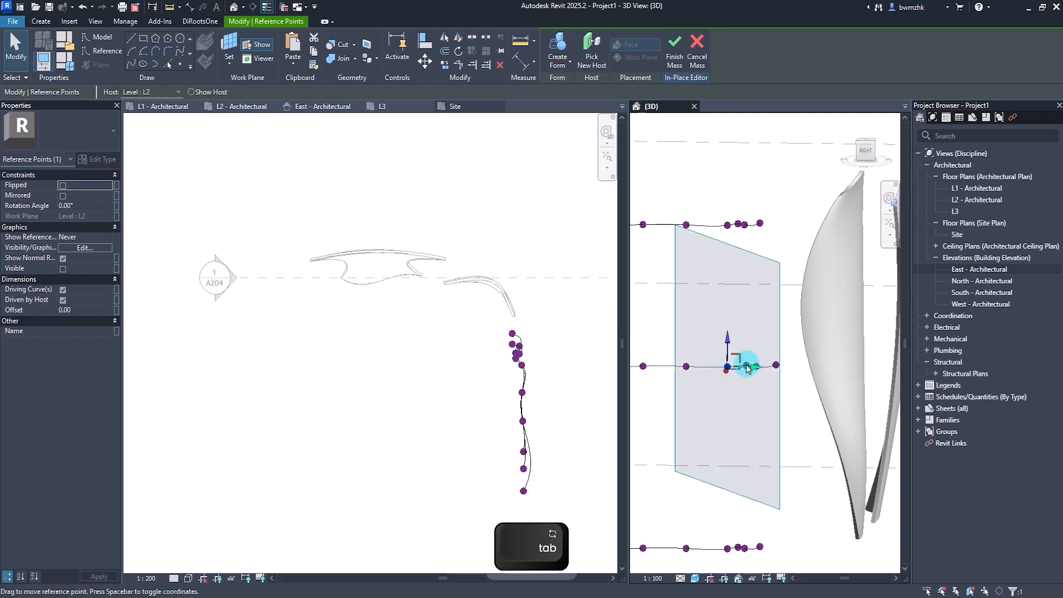
drag(751, 370, 761, 366)
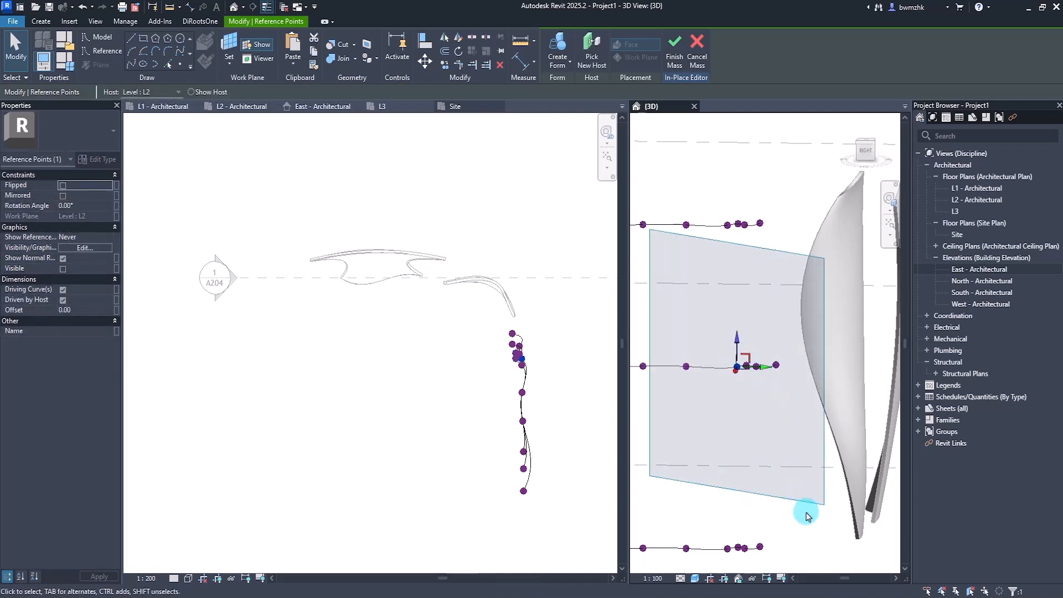
click(787, 162)
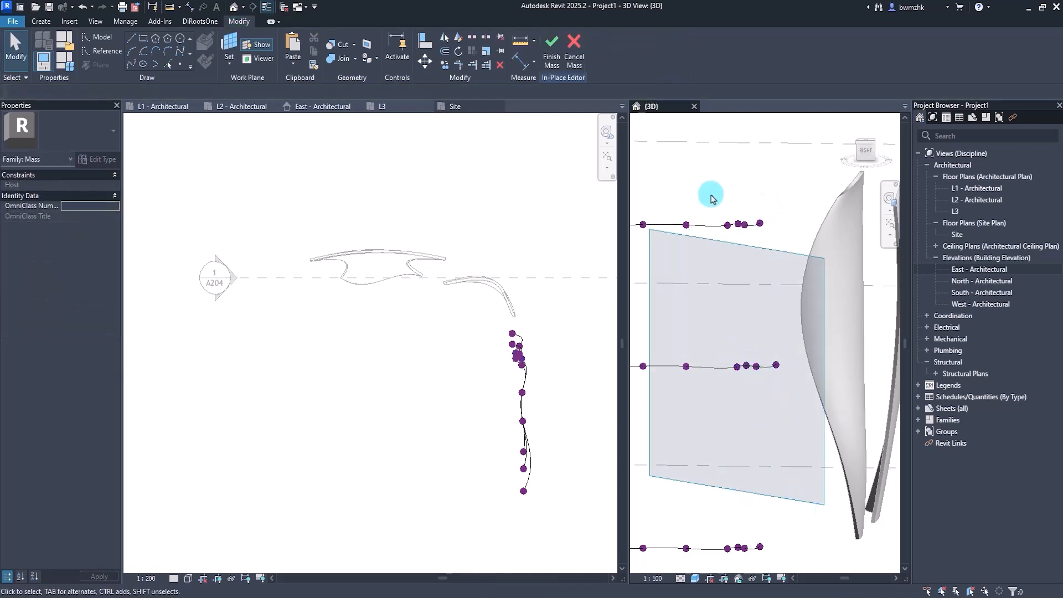
Step: Move the hooked-end point of the L3 spline toward the petal wall, farther than the L2 one
click(760, 224)
click(781, 226)
click(761, 222)
click(771, 209)
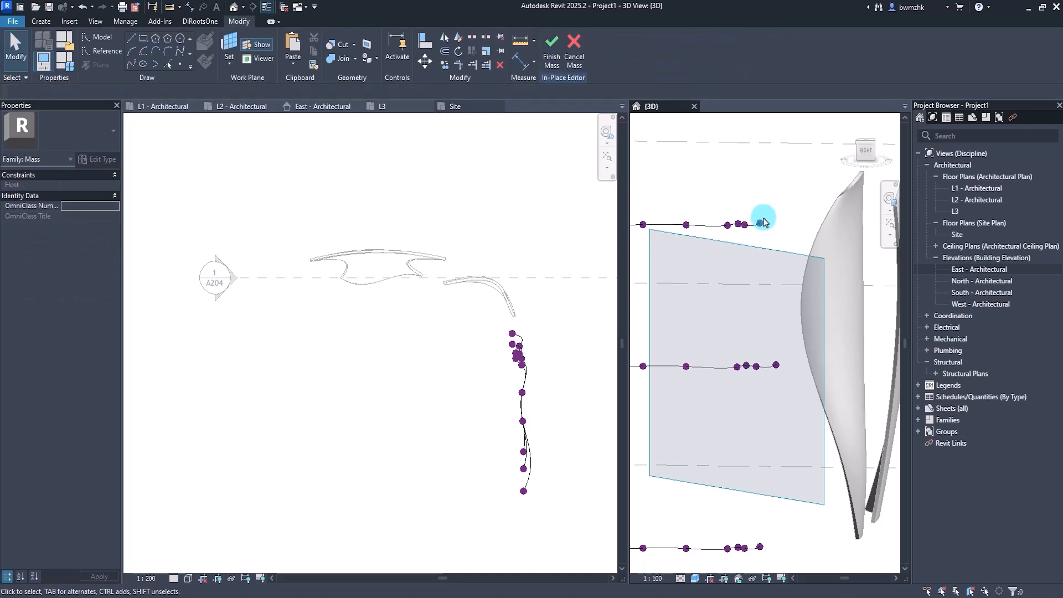
click(762, 225)
drag(772, 221, 736, 228)
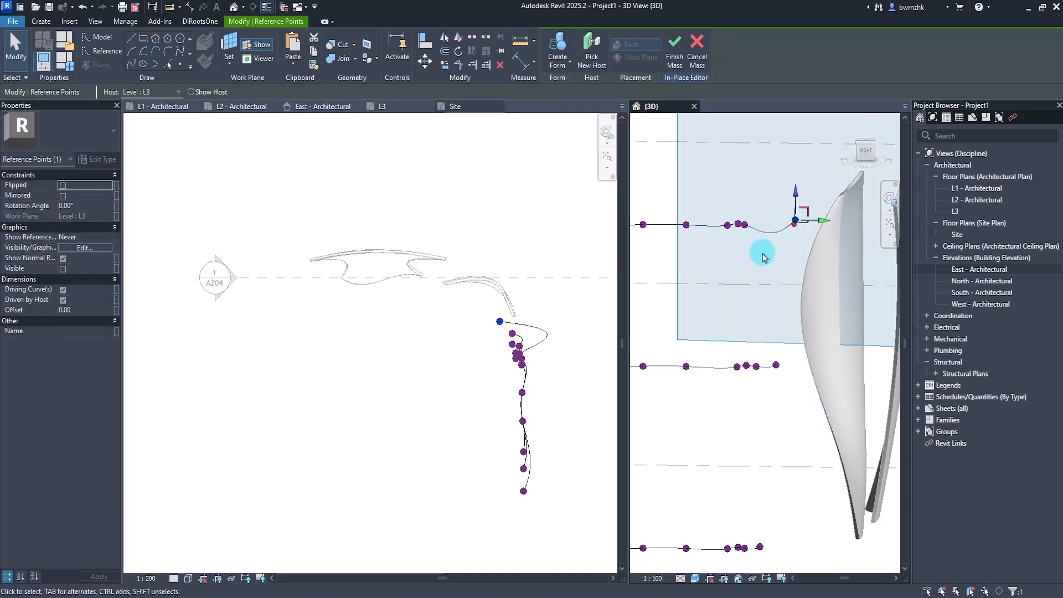
shift+middle_drag(764, 247, 815, 281)
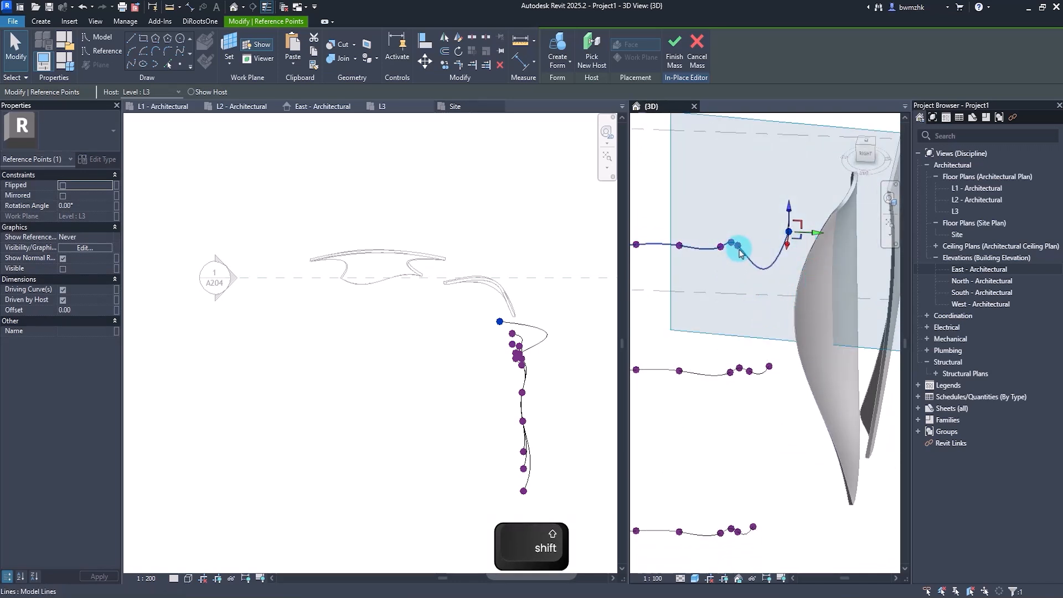
key(Tab)
click(739, 246)
drag(752, 246, 766, 247)
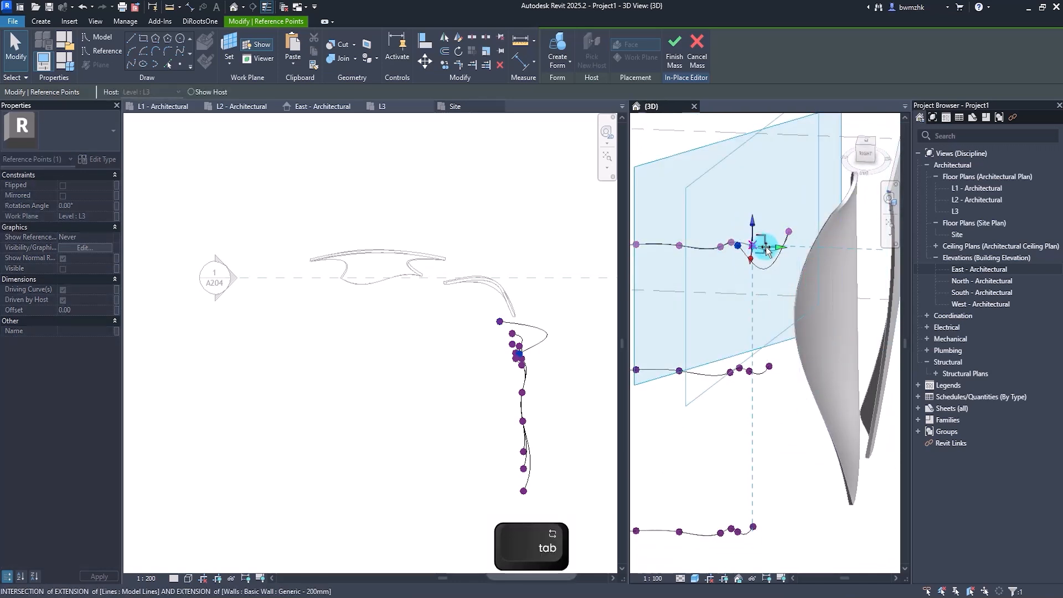
key(ctrl+z)
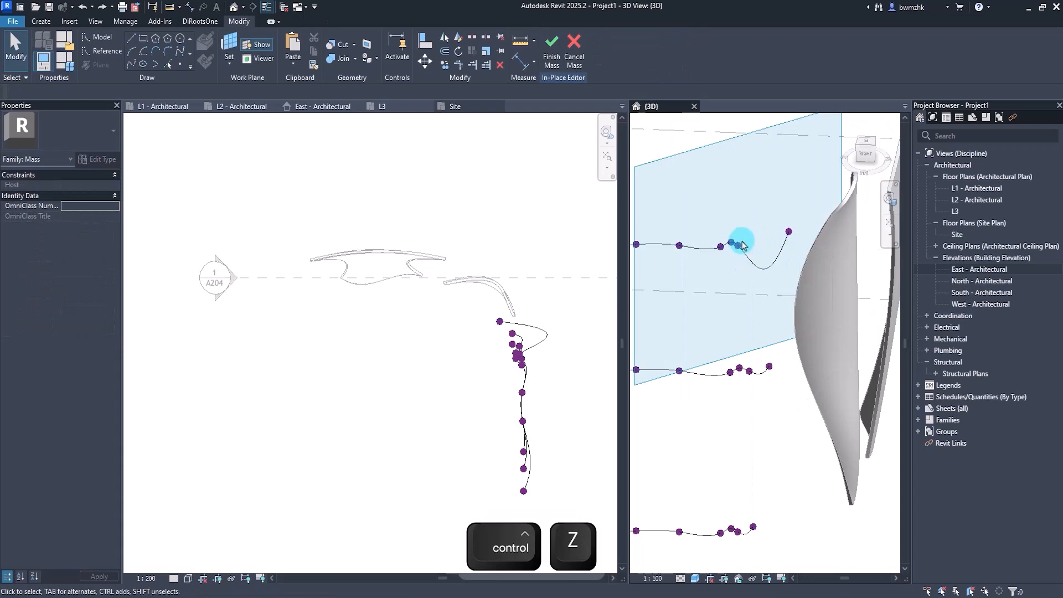
Step: Shift the three inner hook points of the L3 spline toward its extended end to smooth the S-shaped curve
click(740, 244)
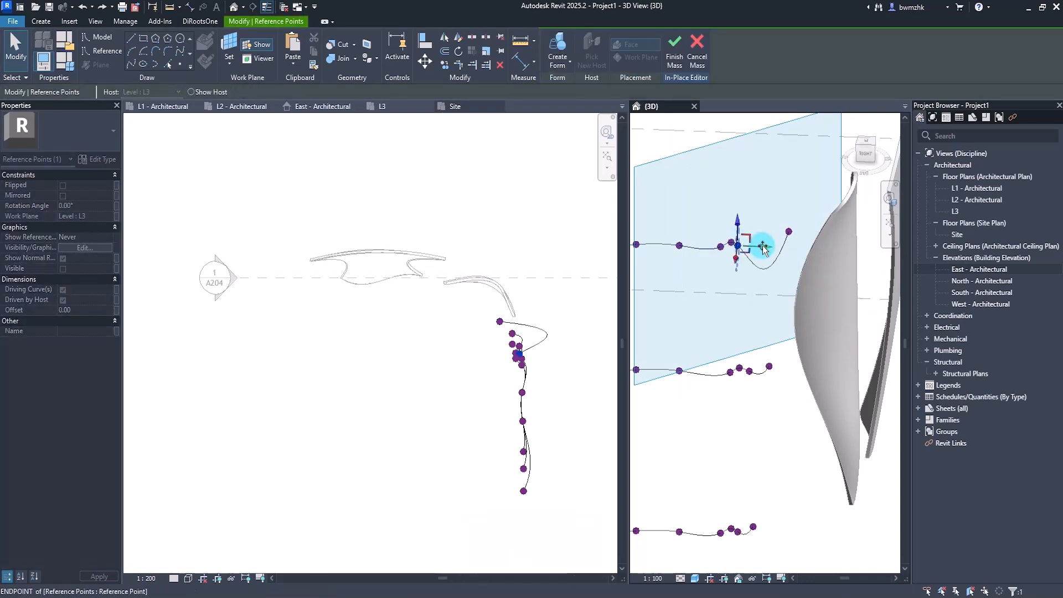
mouse_move(753, 245)
mouse_down()
mouse_move(784, 246)
mouse_move(756, 244)
mouse_up()
click(731, 243)
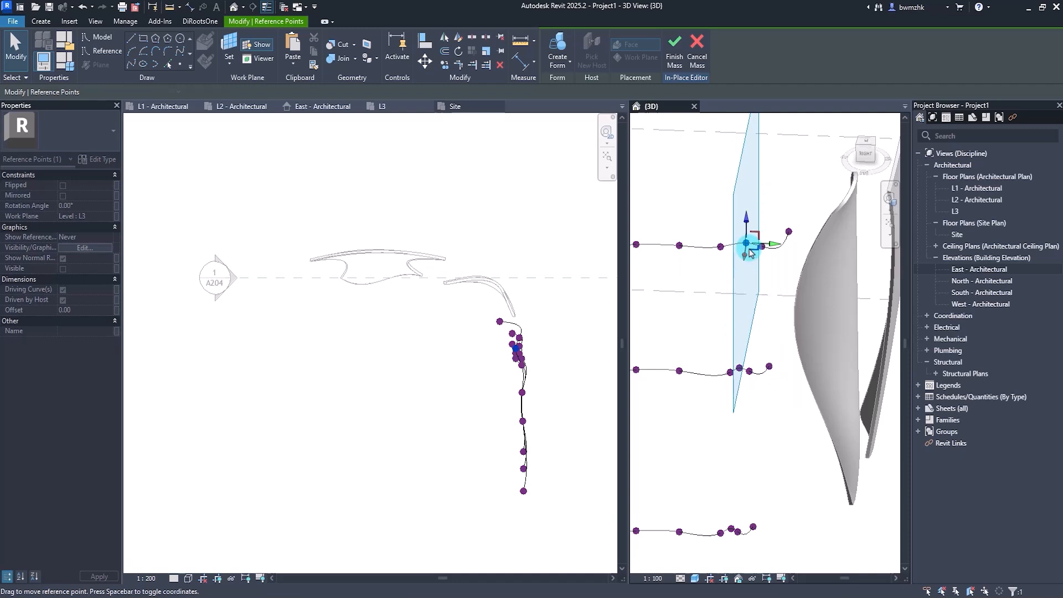
click(720, 242)
click(720, 246)
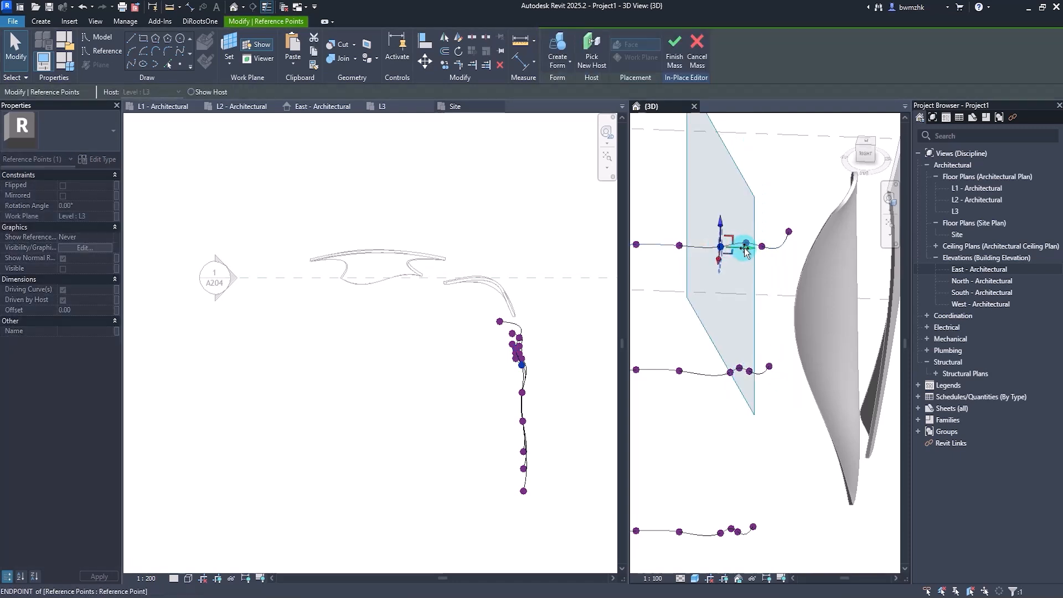
drag(743, 244, 754, 250)
click(803, 432)
Step: Move the third point from the straight outer end of the L3 spline sideways, slightly left in plan, to bow the curve
shift+middle_drag(802, 432, 773, 477)
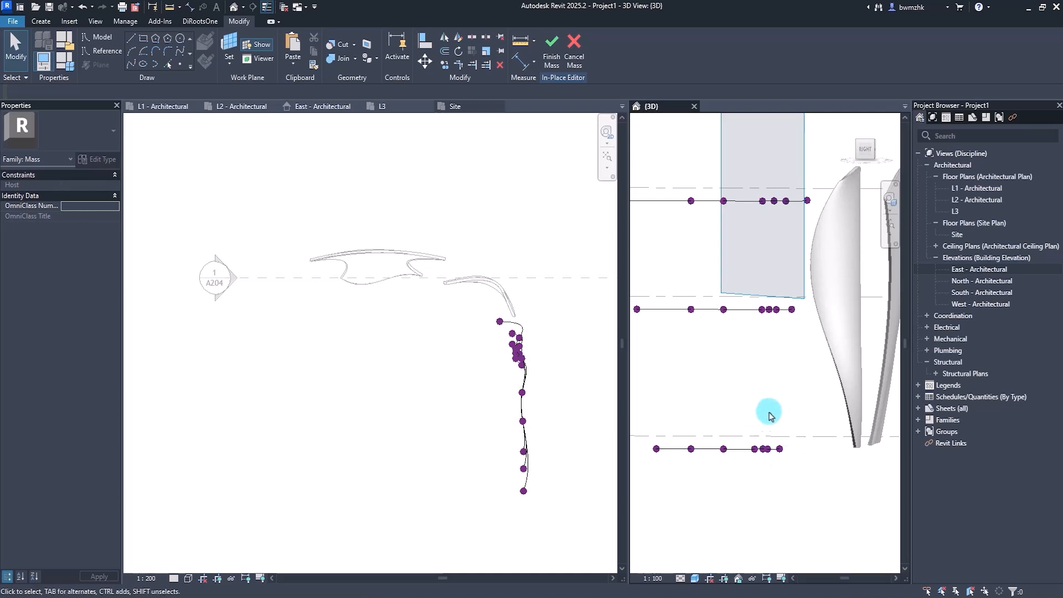
scroll(779, 396, down, 2)
middle_drag(779, 385, 783, 408)
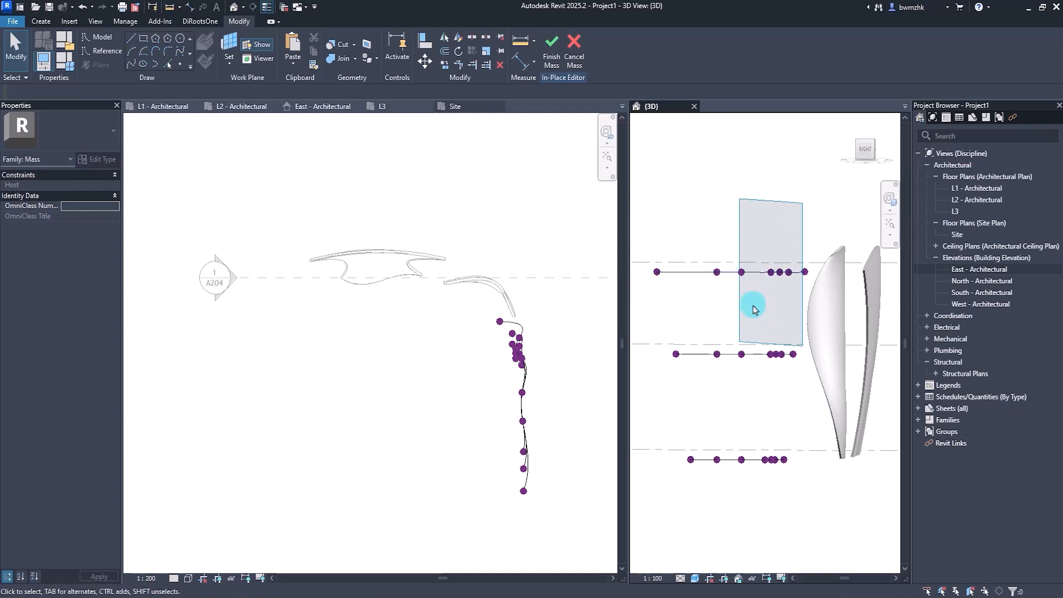
shift+middle_drag(742, 346, 790, 421)
shift+middle_drag(748, 338, 745, 294)
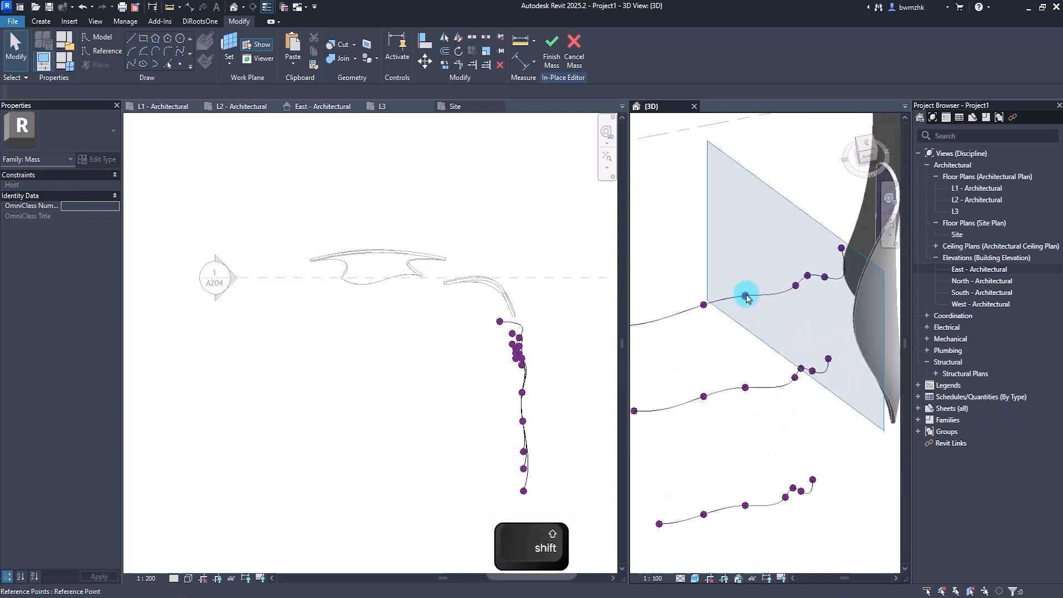
click(746, 295)
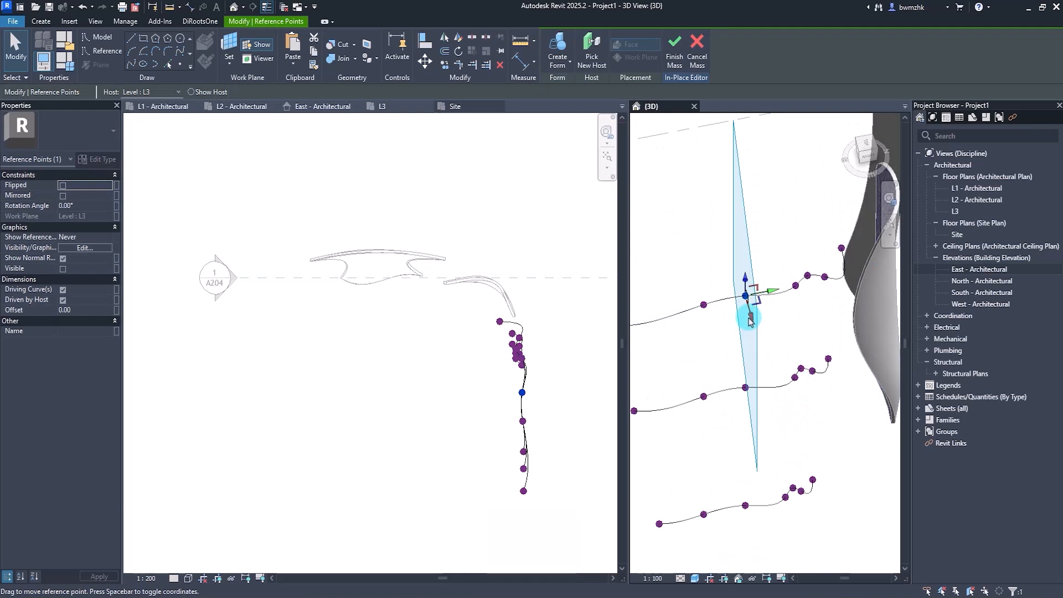
drag(748, 304, 745, 292)
click(702, 307)
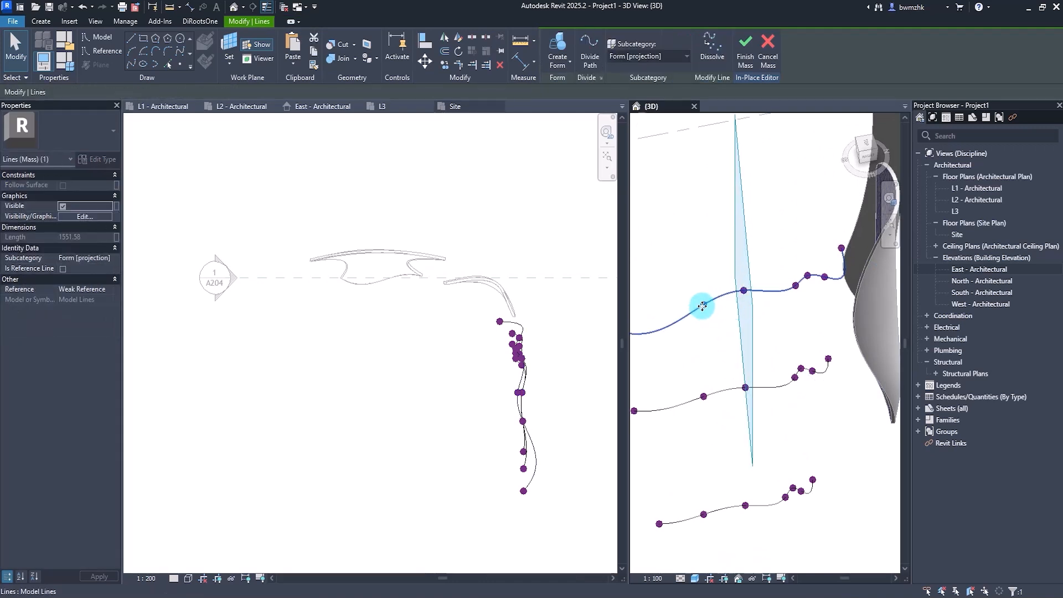
key(Escape)
click(702, 306)
key(Escape)
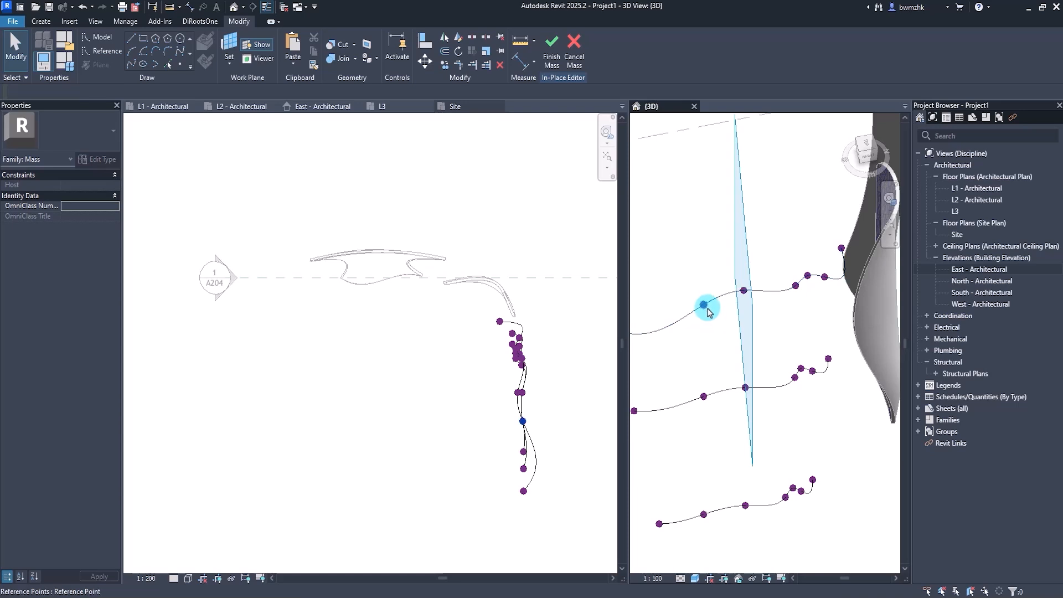
click(706, 308)
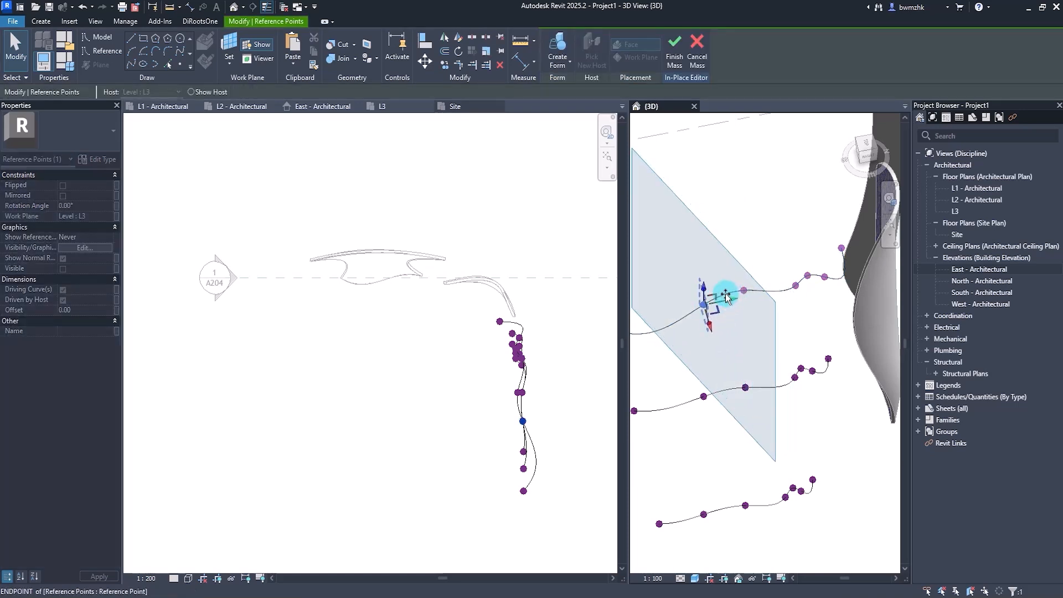
shift+middle_drag(734, 325, 764, 292)
key(Escape)
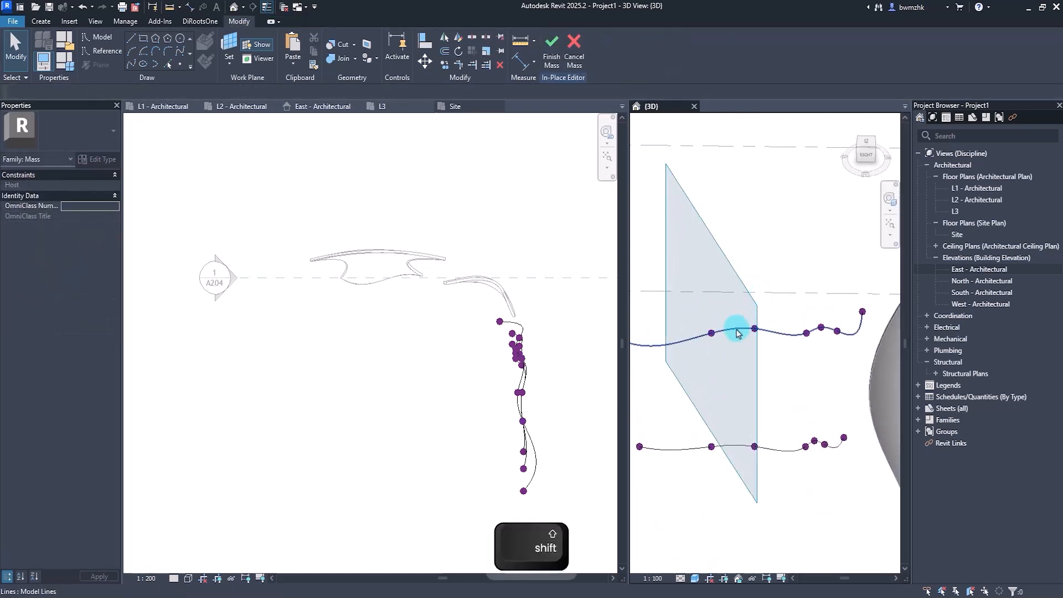
Step: Slide the bowed third point of the L3 spline slightly along the curve toward the straight outer end
click(755, 332)
click(756, 330)
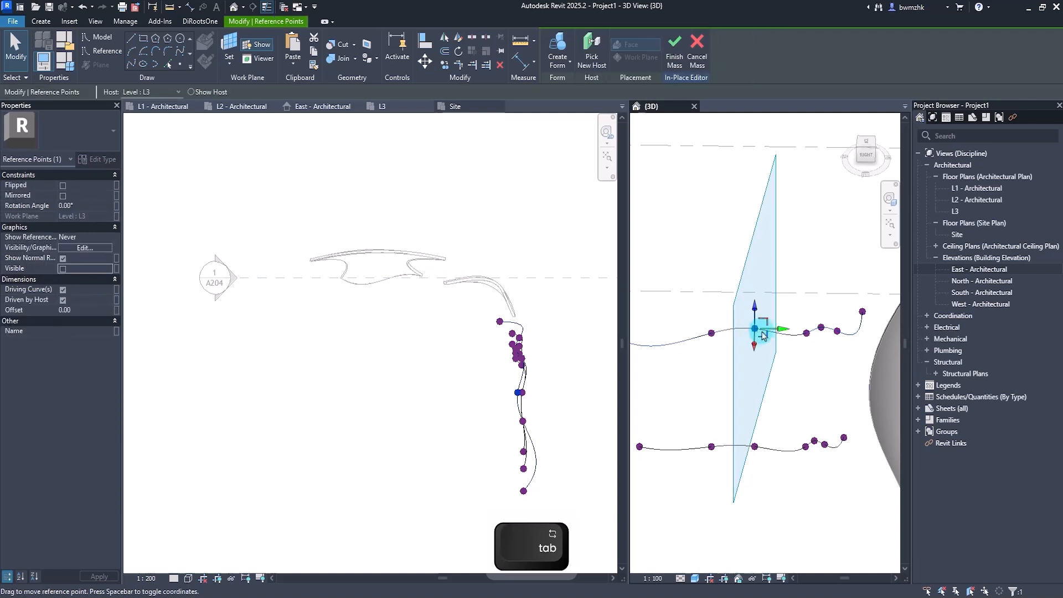
click(715, 334)
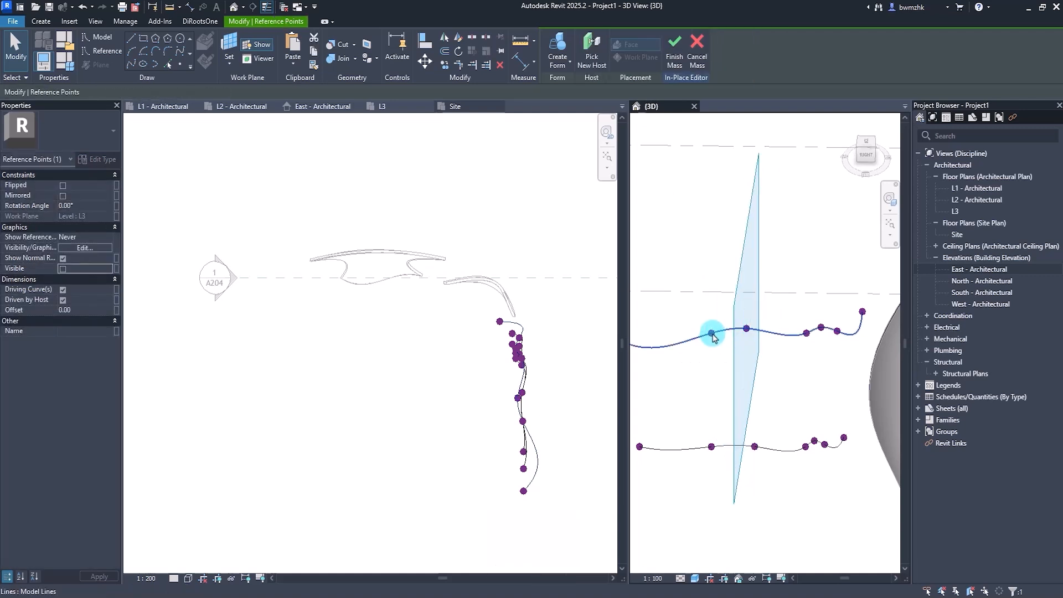
Step: Move the L3 spline's second point from the outer end sideways, left in plan, in line with the bowed third point
middle_drag(728, 347, 797, 349)
click(795, 351)
shift+middle_drag(732, 355, 747, 375)
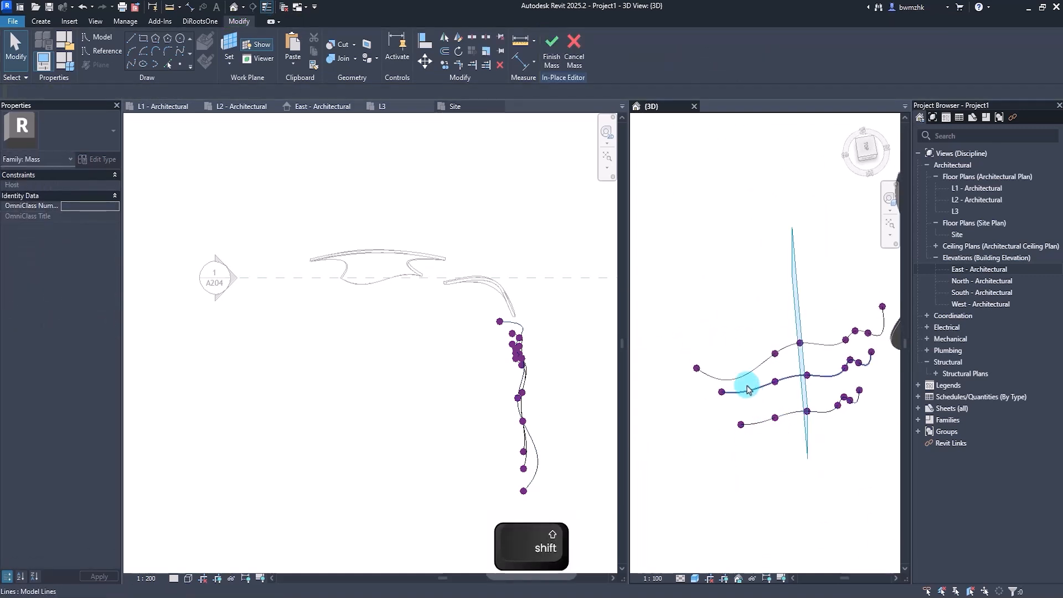
click(755, 367)
key(Tab)
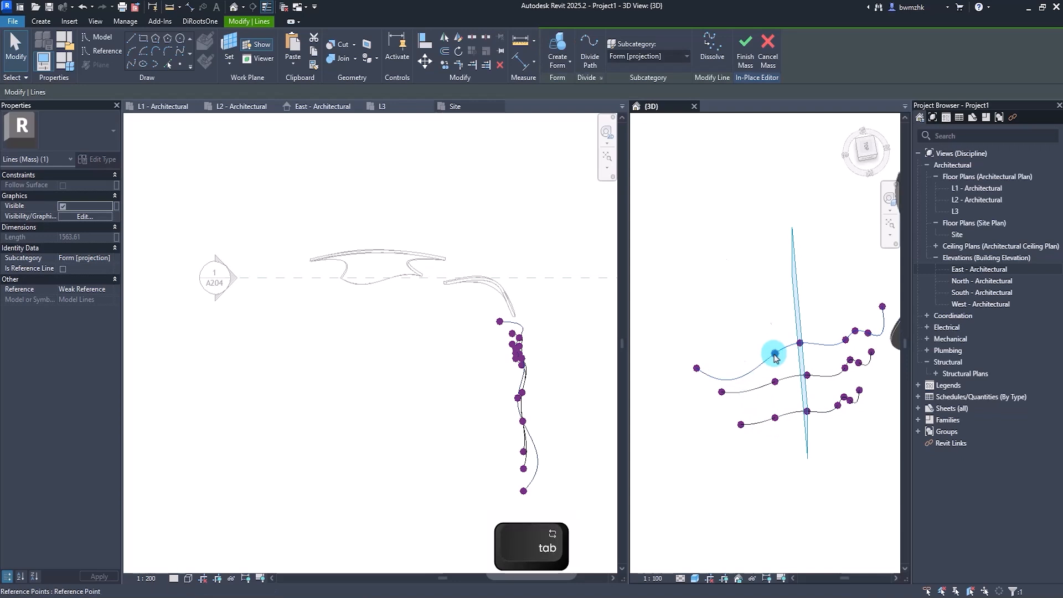
click(773, 355)
drag(778, 376, 775, 366)
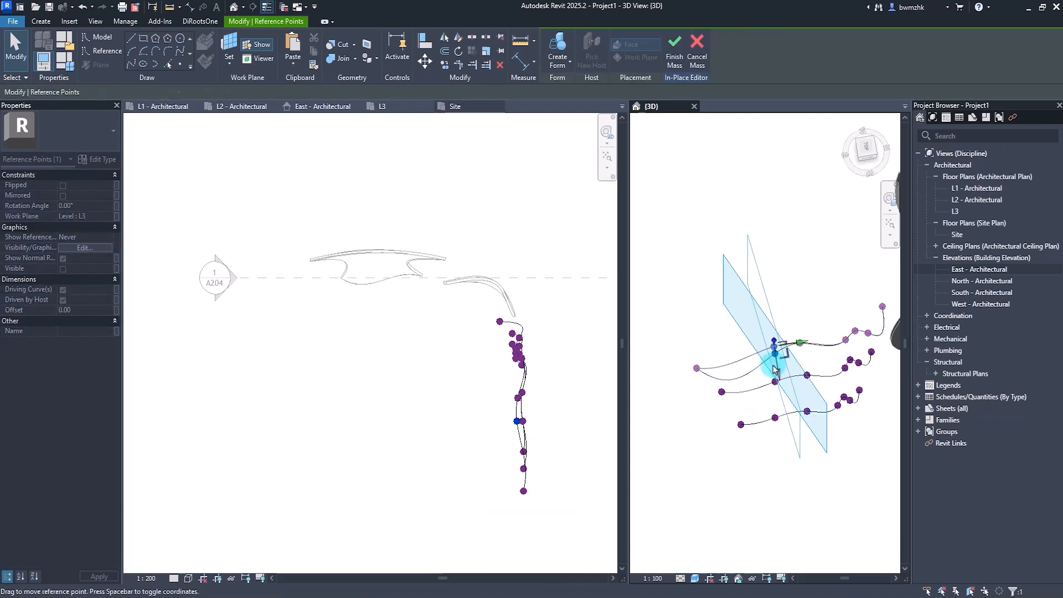
Step: Check the reshaped L3 spline against the L1 and L2 splines from above and from the side
shift+middle_drag(773, 369, 782, 410)
click(778, 406)
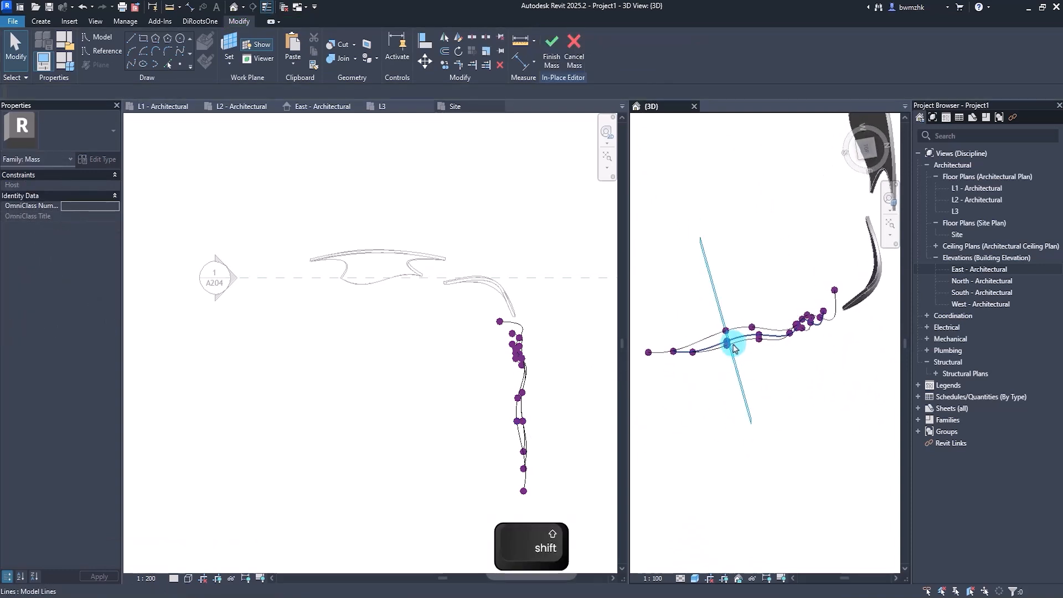
click(728, 332)
drag(730, 371, 729, 359)
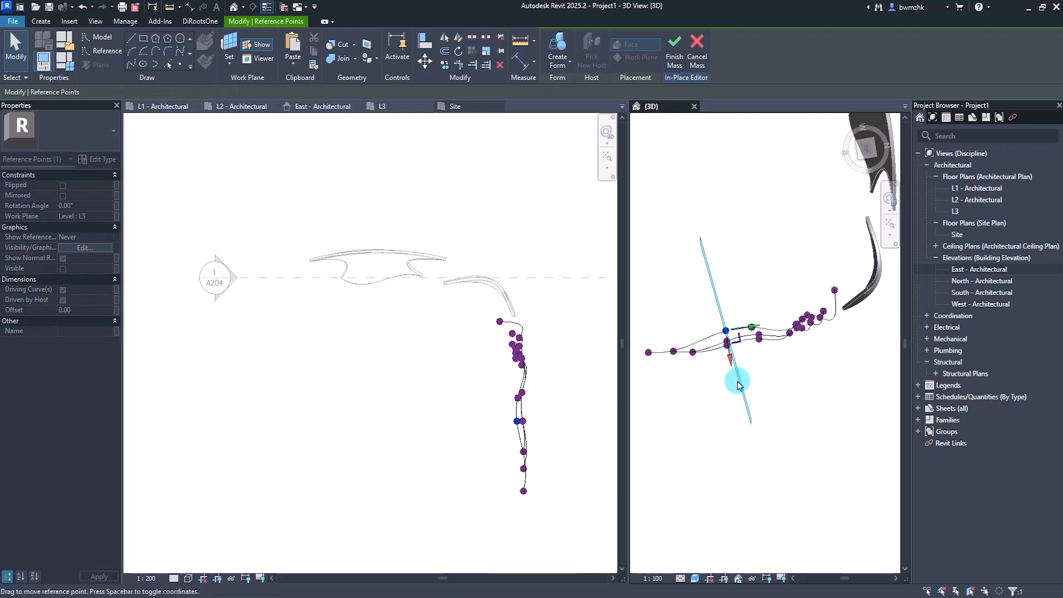
shift+middle_drag(739, 386, 703, 411)
click(795, 280)
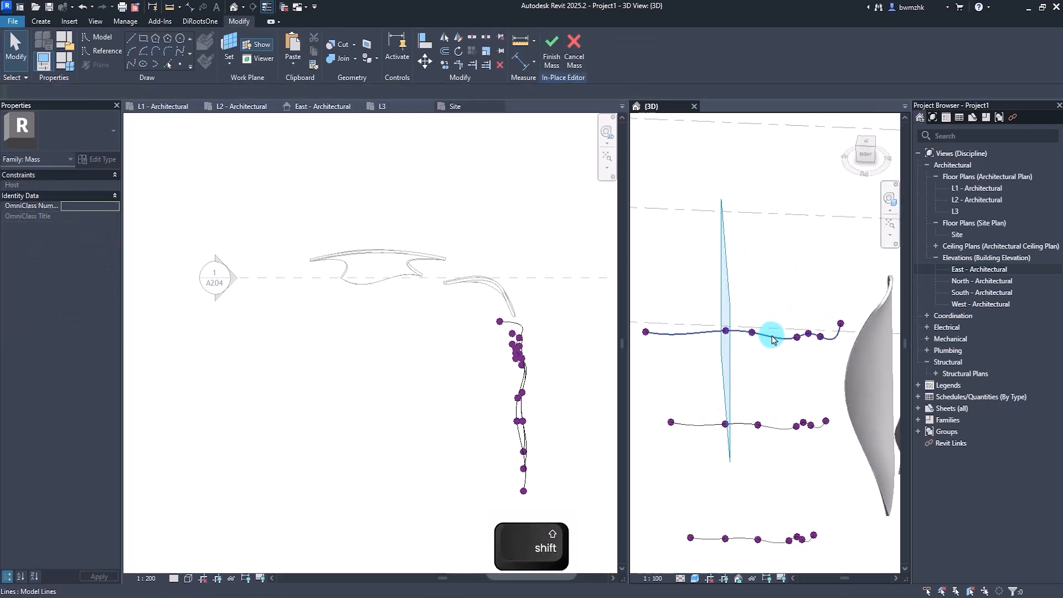
Step: Move the L3 spline's second and third points from the outer end farther left in plan to deepen its bow
click(751, 333)
shift+middle_drag(753, 330, 745, 360)
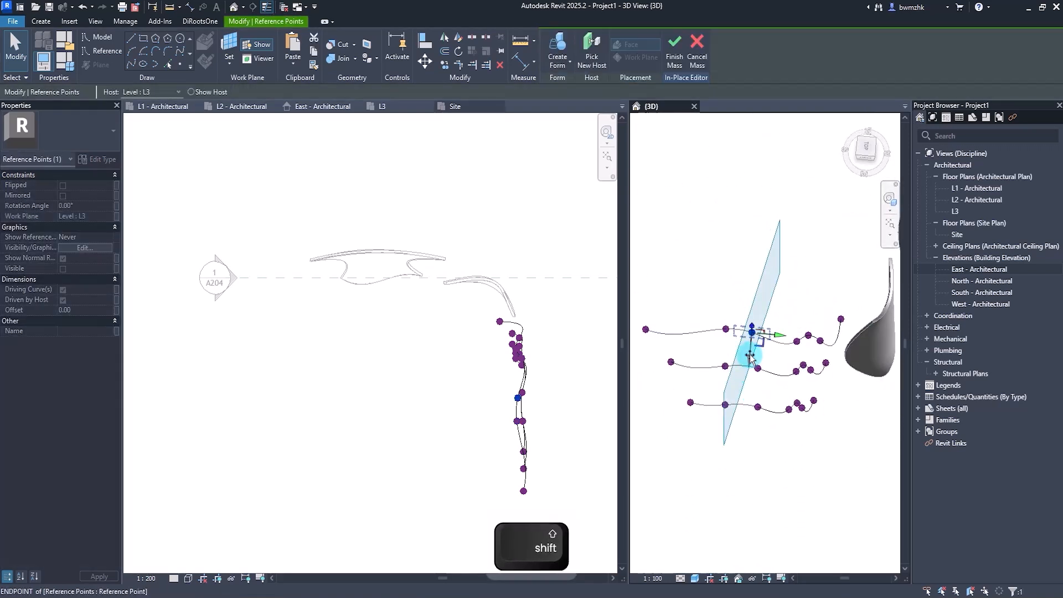
drag(750, 348, 723, 342)
click(778, 290)
scroll(760, 409, down, 2)
shift+middle_drag(759, 444, 816, 380)
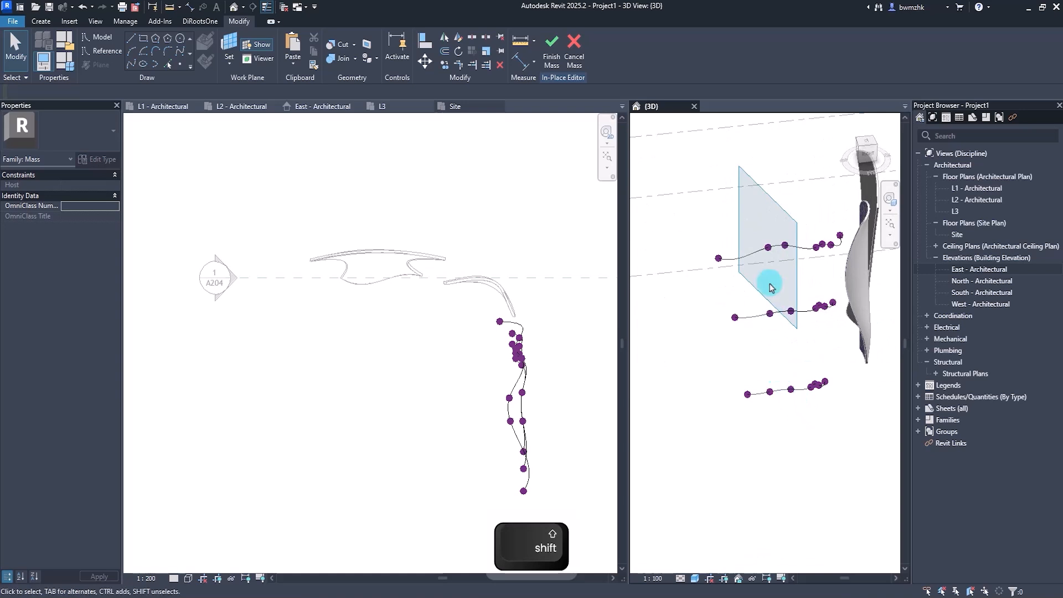
Step: Move the L2 spline's second and third points from the outer end left in plan, between the L1 and L3 curves
scroll(781, 314, up, 2)
shift+middle_drag(798, 310, 799, 309)
click(800, 308)
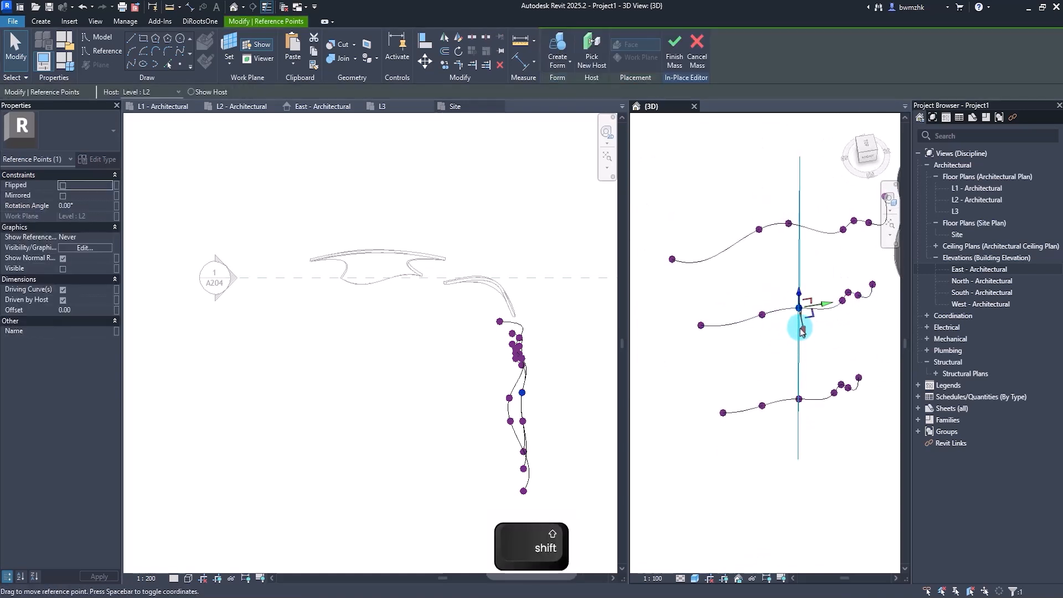
drag(800, 323, 800, 322)
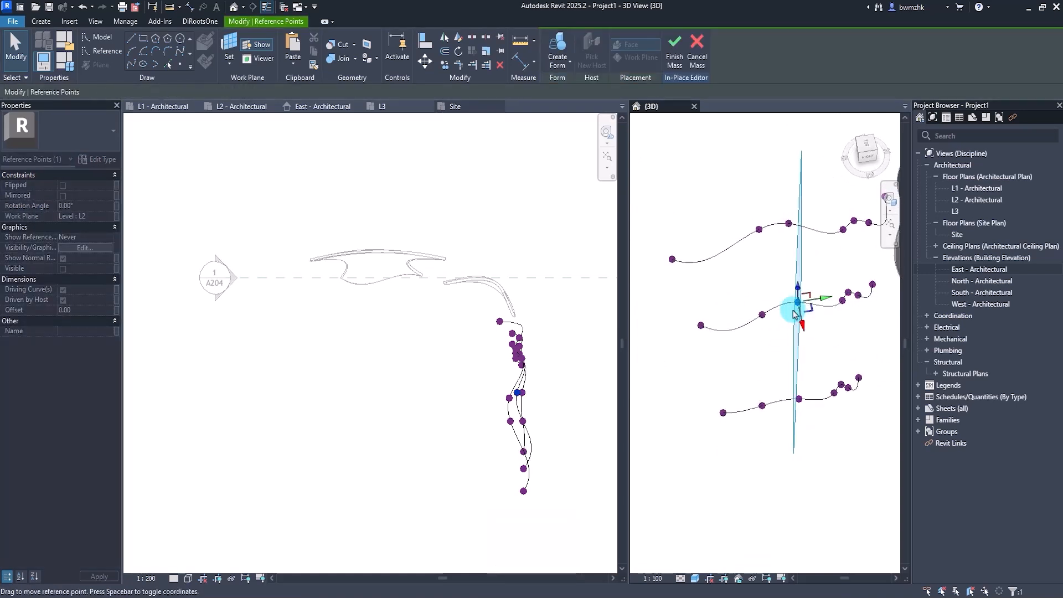
scroll(785, 293, up, 2)
click(752, 329)
drag(755, 350, 754, 335)
click(741, 407)
scroll(727, 417, down, 2)
shift+middle_drag(728, 416, 752, 391)
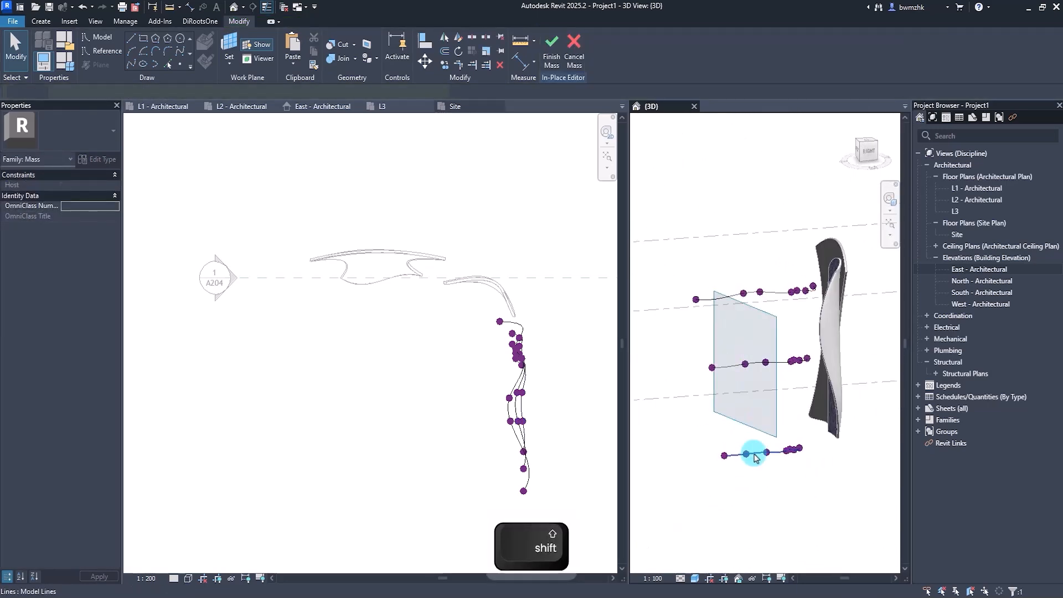
Step: Create a surface form through the L1, L2 and L3 splines
ctrl+click(755, 363)
ctrl+click(772, 298)
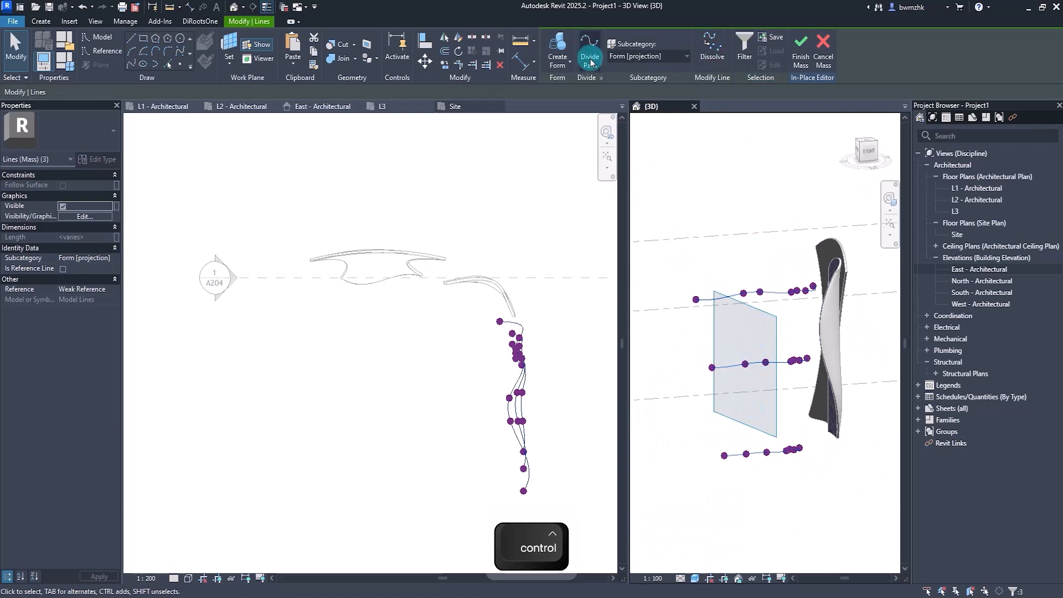
click(576, 84)
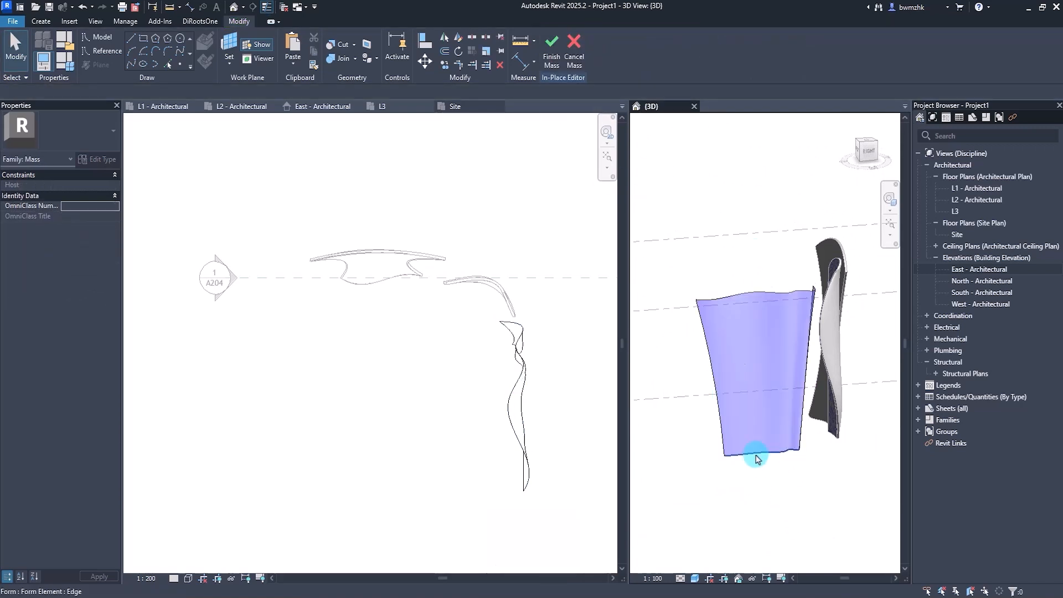
shift+middle_drag(785, 483, 741, 460)
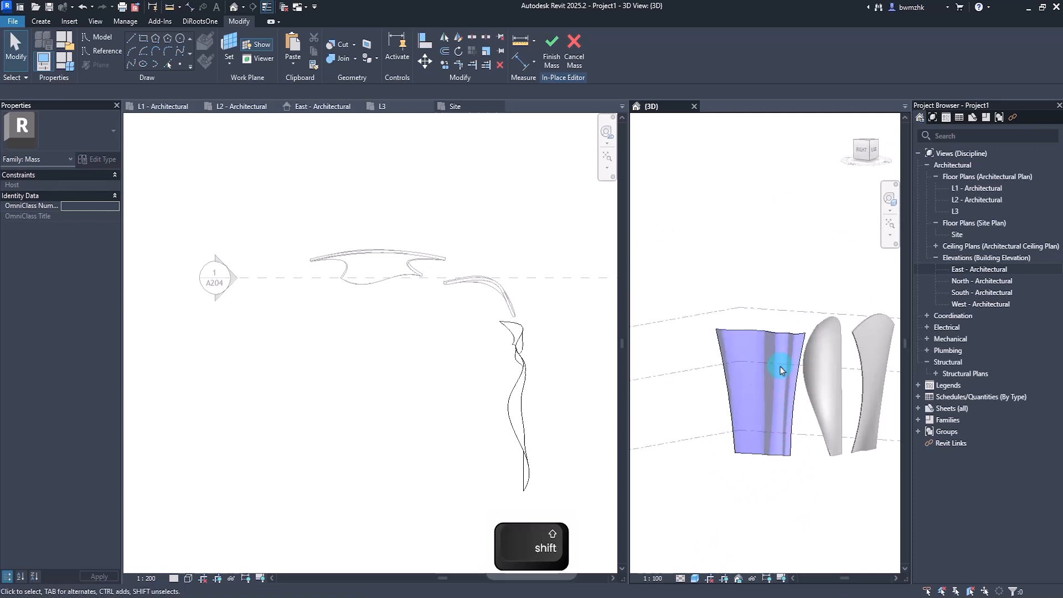
mouse_move(797, 341)
shift+middle_down()
mouse_move(760, 356)
mouse_move(812, 487)
mouse_move(835, 380)
mouse_move(790, 351)
shift+middle_up()
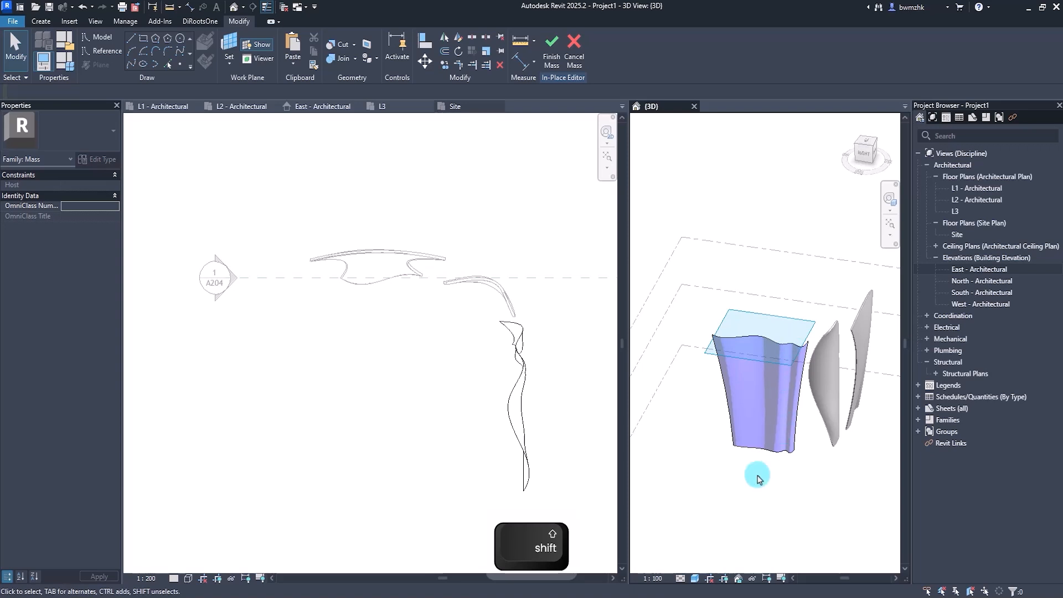
Step: Show the new form in X-Ray and move its top profile's inner end vertex toward the neighbouring petal mass
click(766, 446)
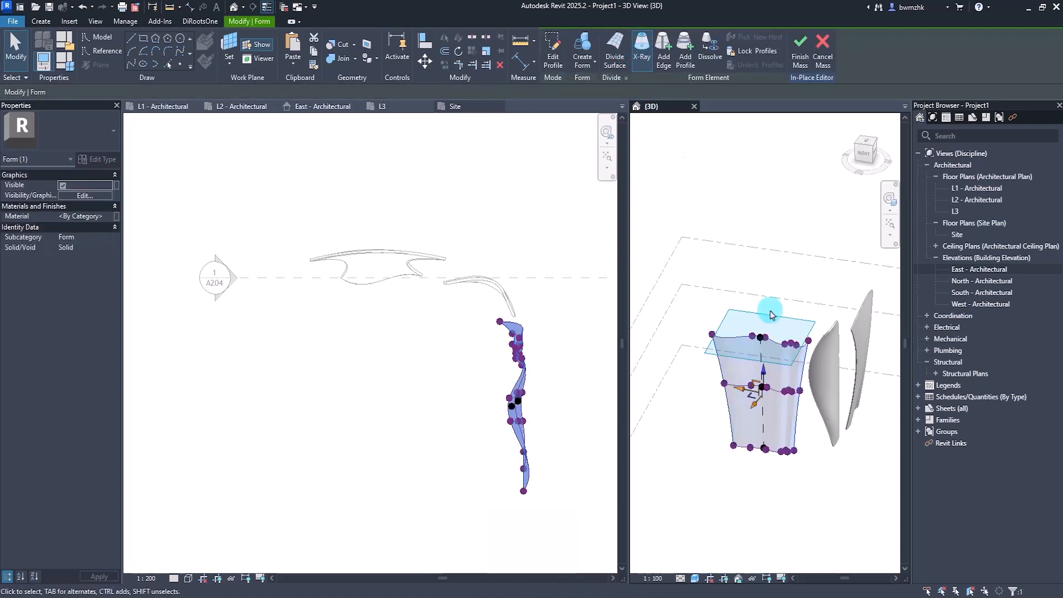
scroll(809, 349, up, 3)
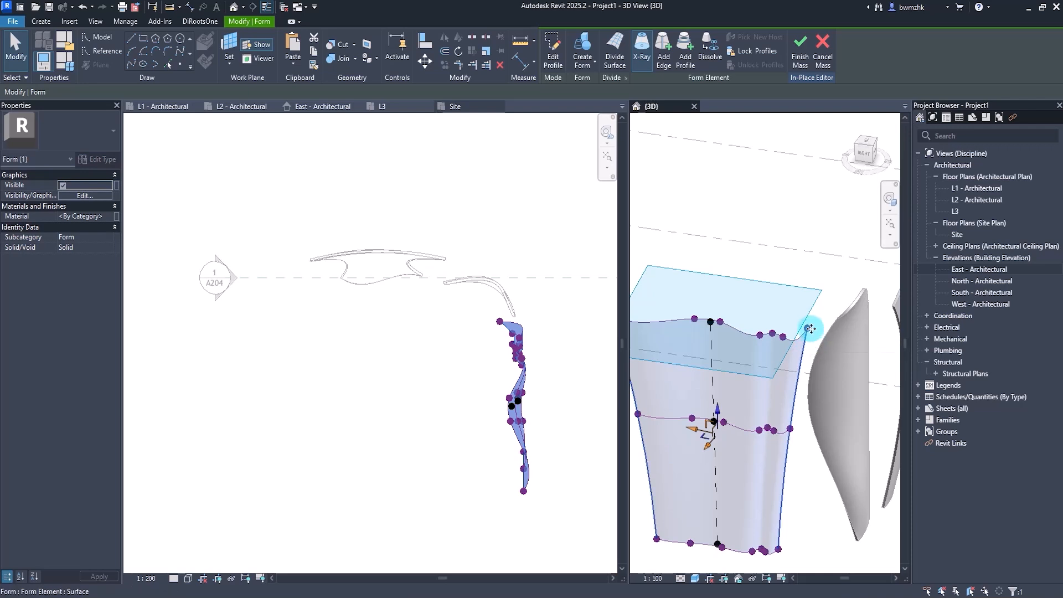
scroll(808, 323, up, 2)
click(800, 332)
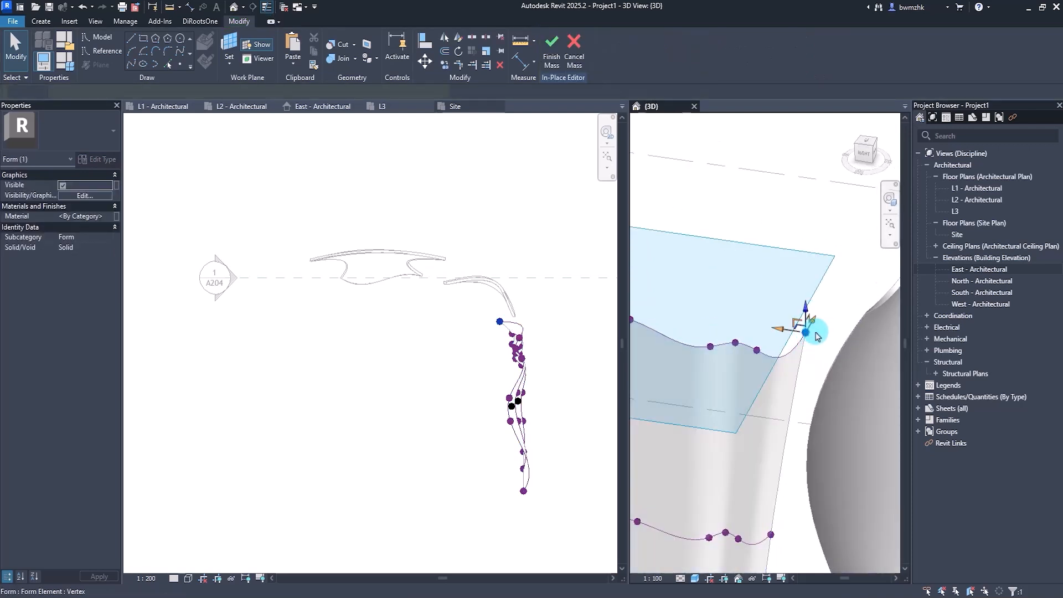
drag(800, 331, 821, 334)
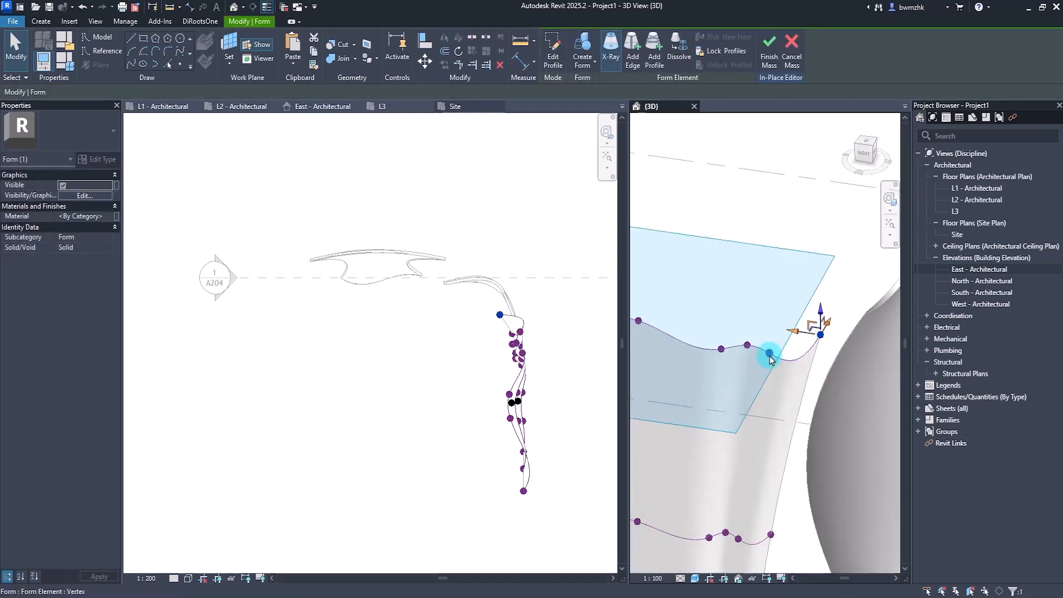
Step: Shift the three vertices next to the top profile's inner end along the curve toward that end
drag(775, 361, 767, 360)
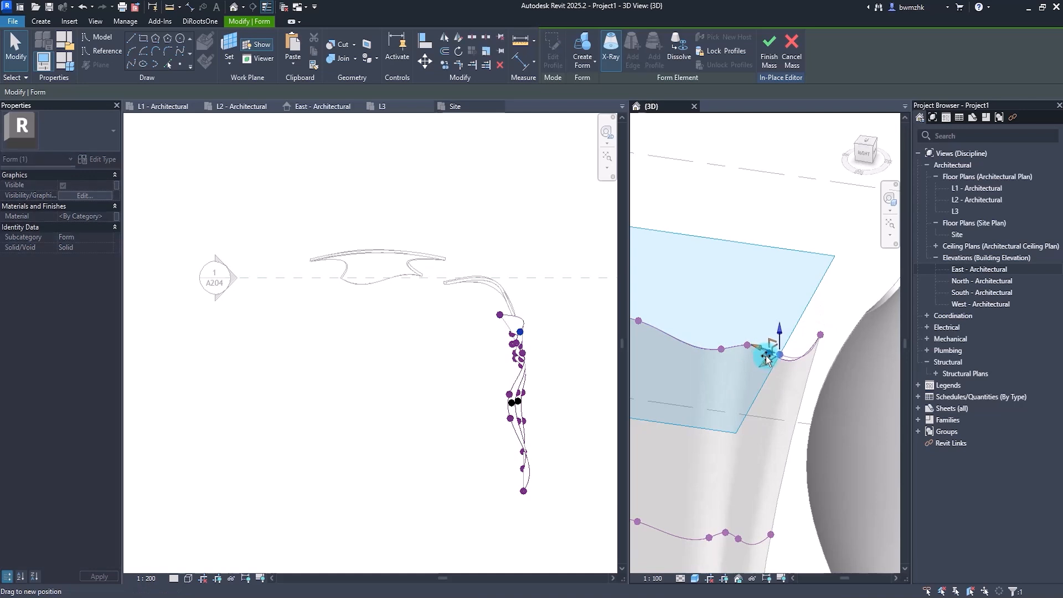
shift+middle_drag(762, 359, 766, 491)
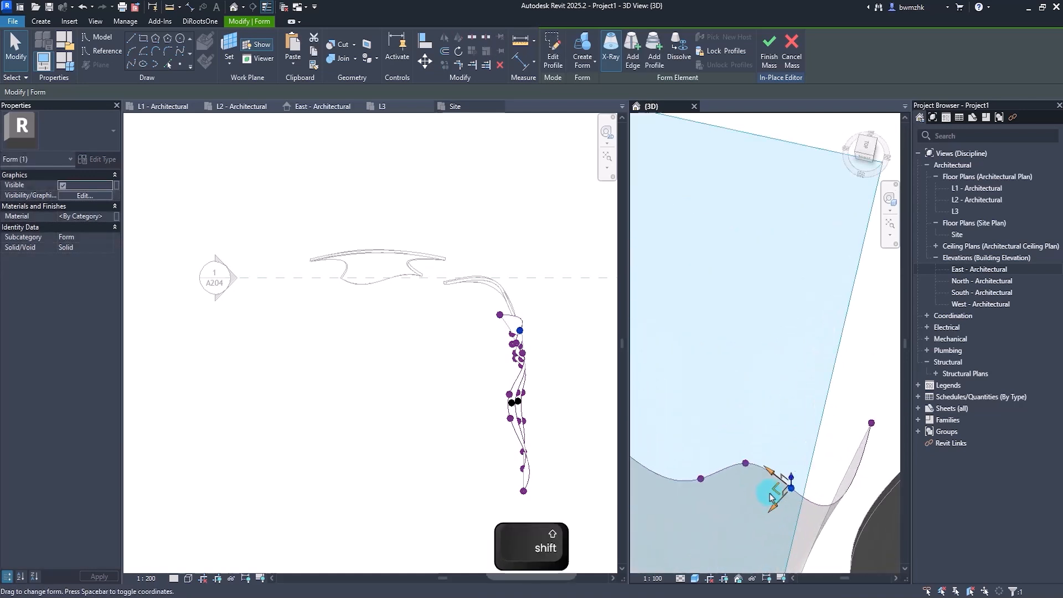
click(744, 464)
drag(758, 481, 756, 475)
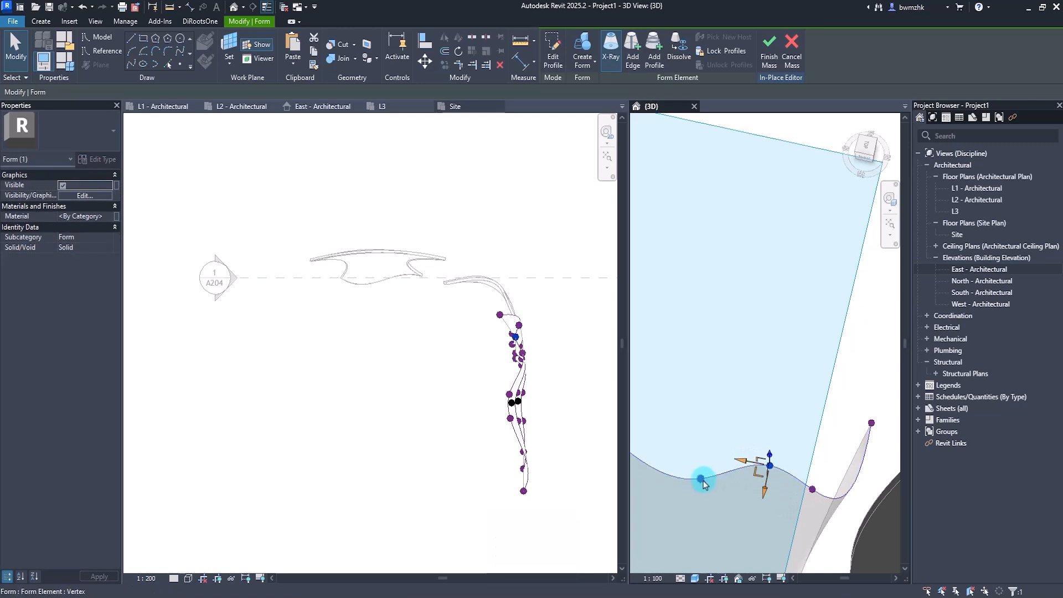
drag(693, 487, 724, 480)
scroll(741, 471, down, 3)
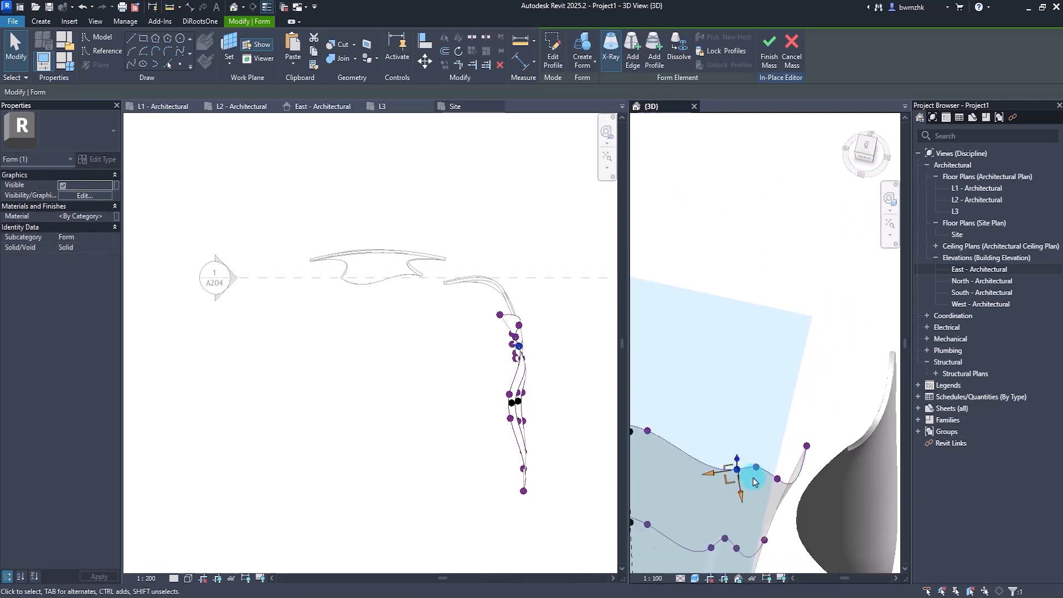
Step: Examine the reshaped form from several sides and compare it with the Dior Seoul reference photo
middle_drag(755, 477, 825, 302)
shift+middle_drag(809, 416, 743, 317)
scroll(747, 337, down, 3)
shift+middle_drag(750, 356, 773, 400)
shift+click(773, 399)
drag(1062, 188, 408, 131)
scroll(767, 309, down, 2)
shift+middle_drag(754, 314, 775, 325)
shift+middle_drag(764, 421, 653, 397)
key(alt+Tab)
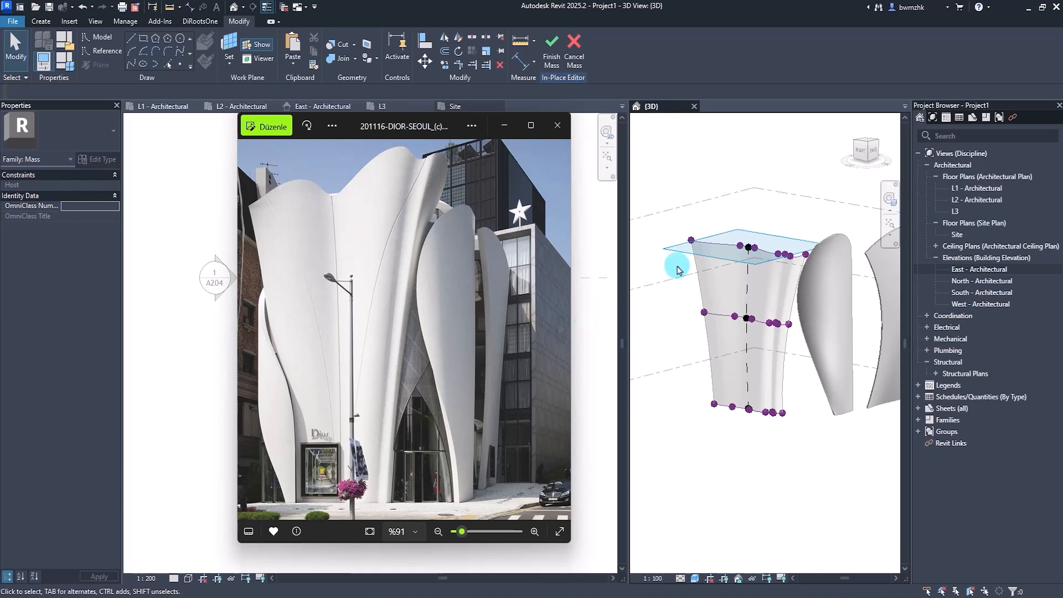
drag(412, 137, 1062, 166)
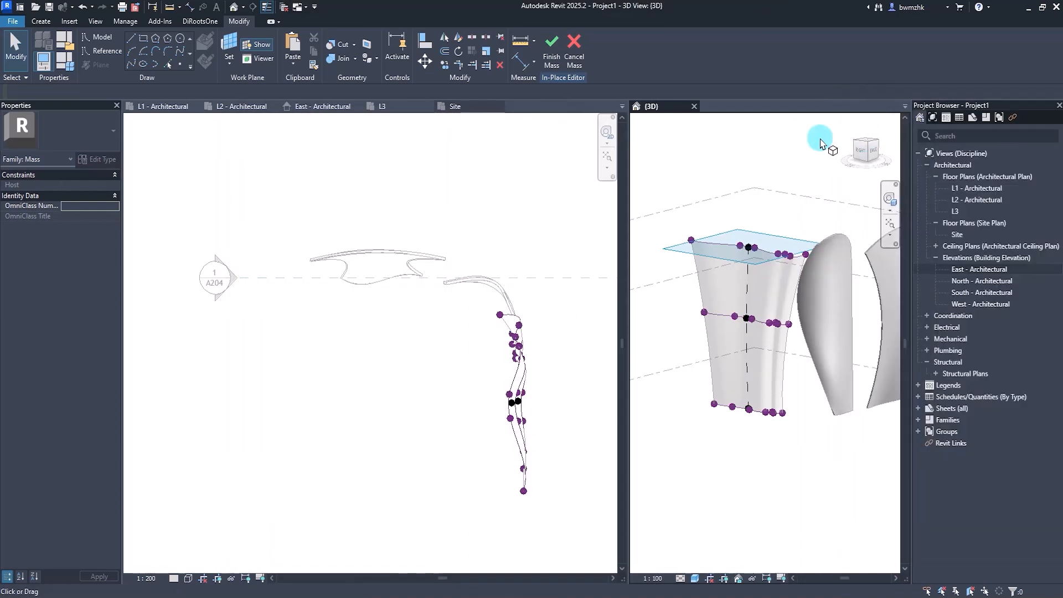
Step: Lower the second and third vertices from the top profile's outer end to form a dip in the upper edge
scroll(788, 215, up, 4)
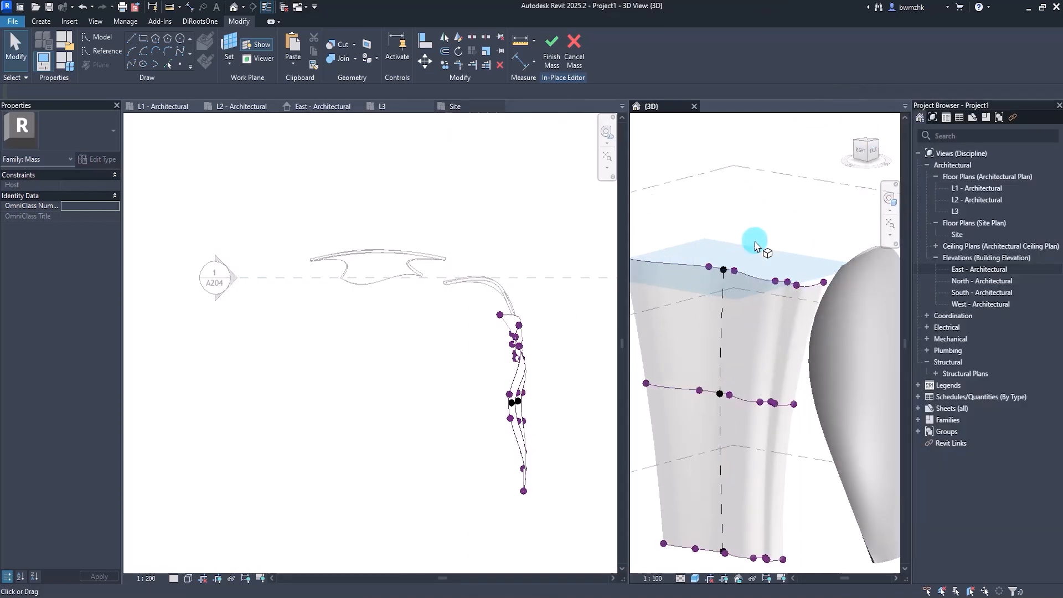
click(722, 273)
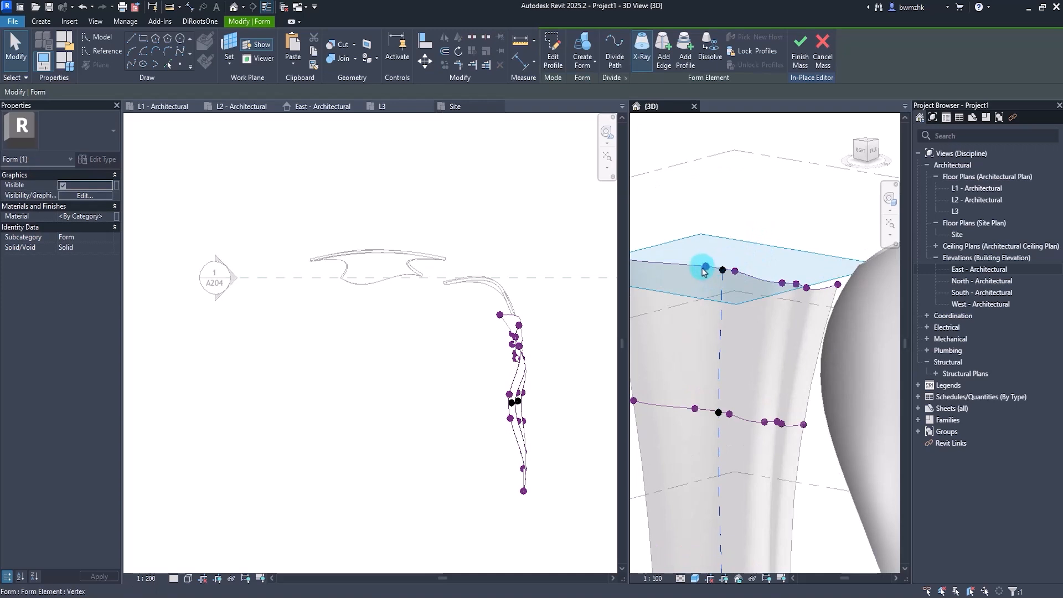
click(705, 268)
scroll(705, 270, up, 2)
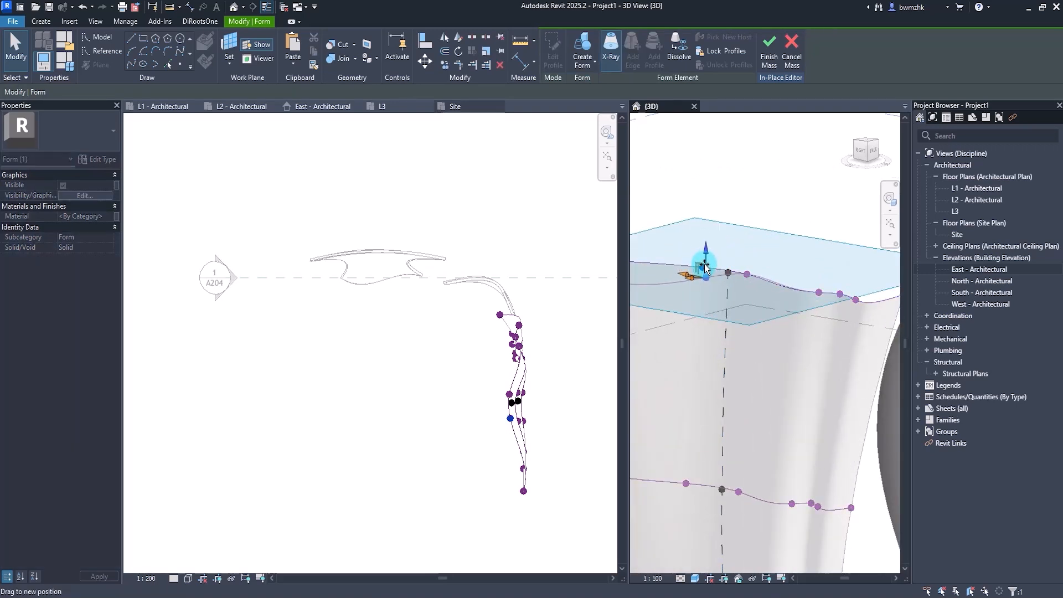
click(747, 275)
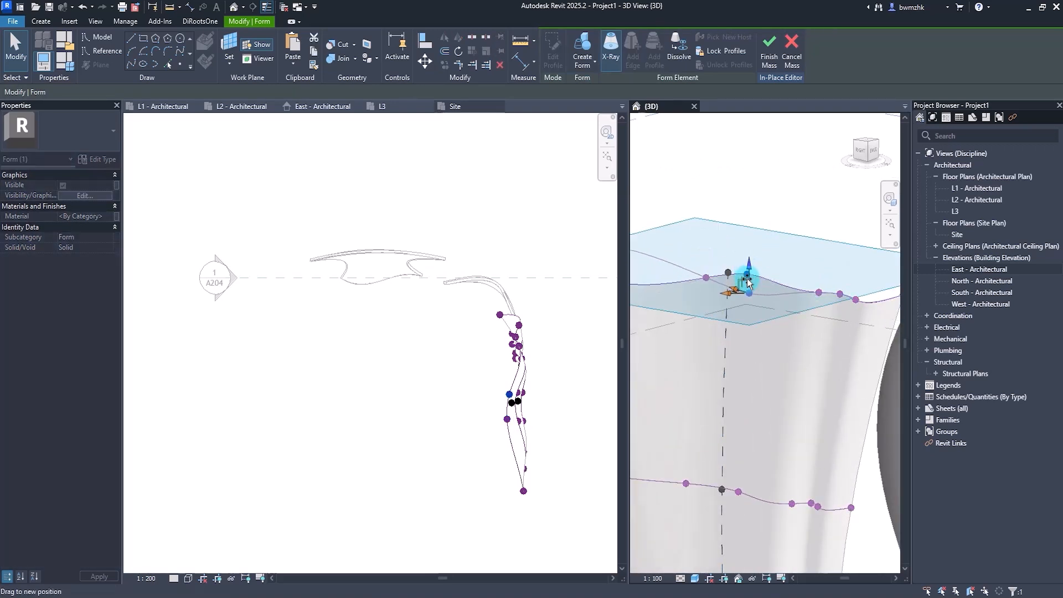
drag(747, 282, 748, 282)
scroll(799, 295, down, 2)
mouse_move(748, 281)
middle_down()
mouse_move(799, 296)
mouse_move(756, 267)
middle_up()
click(779, 292)
drag(735, 236, 771, 242)
click(777, 244)
Step: Raise the three closely spaced vertices near the top profile's inner end to form a crest
scroll(784, 273, down, 2)
mouse_move(785, 277)
shift+middle_down()
mouse_move(819, 281)
mouse_move(801, 282)
shift+middle_up()
scroll(821, 256, up, 1)
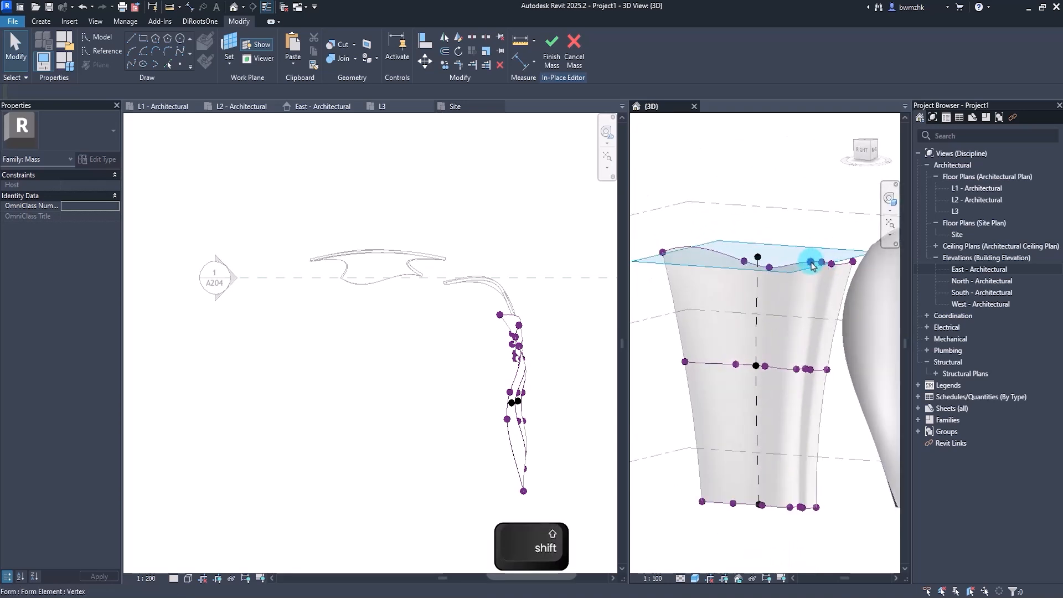
click(812, 259)
drag(812, 254, 837, 239)
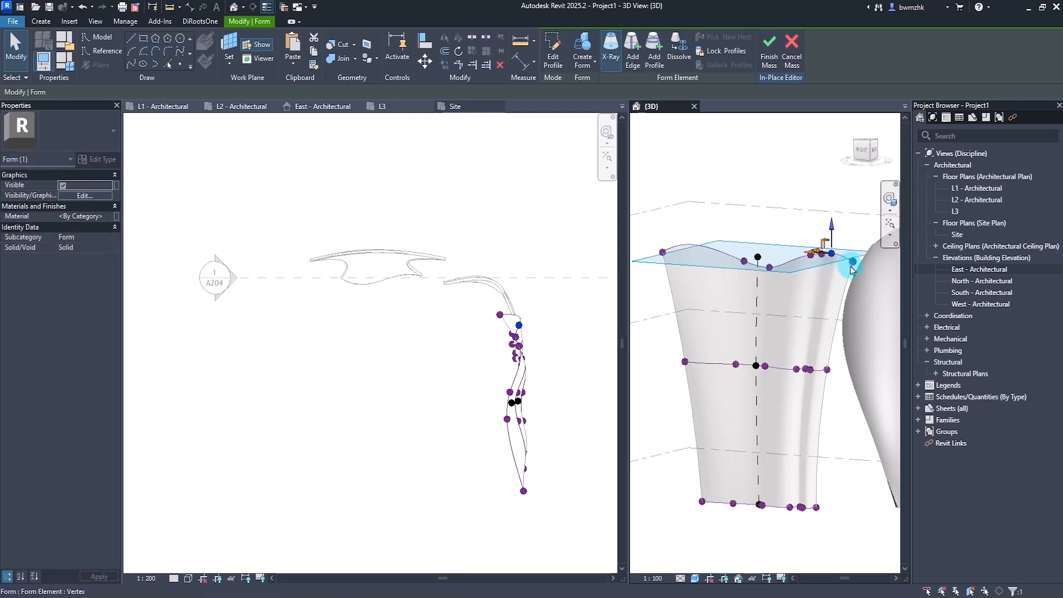
Step: Raise the top profile's inner end vertex slightly, beside the neighbouring petal mass
click(852, 264)
shift+middle_drag(847, 273, 802, 277)
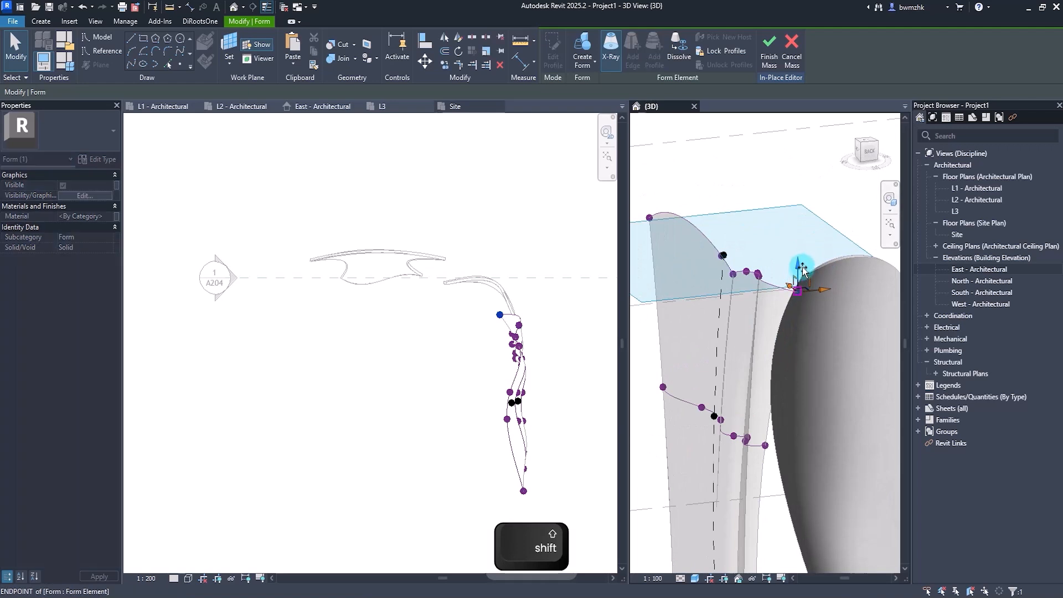
drag(803, 270, 802, 258)
shift+middle_drag(802, 258, 852, 265)
drag(820, 220, 803, 229)
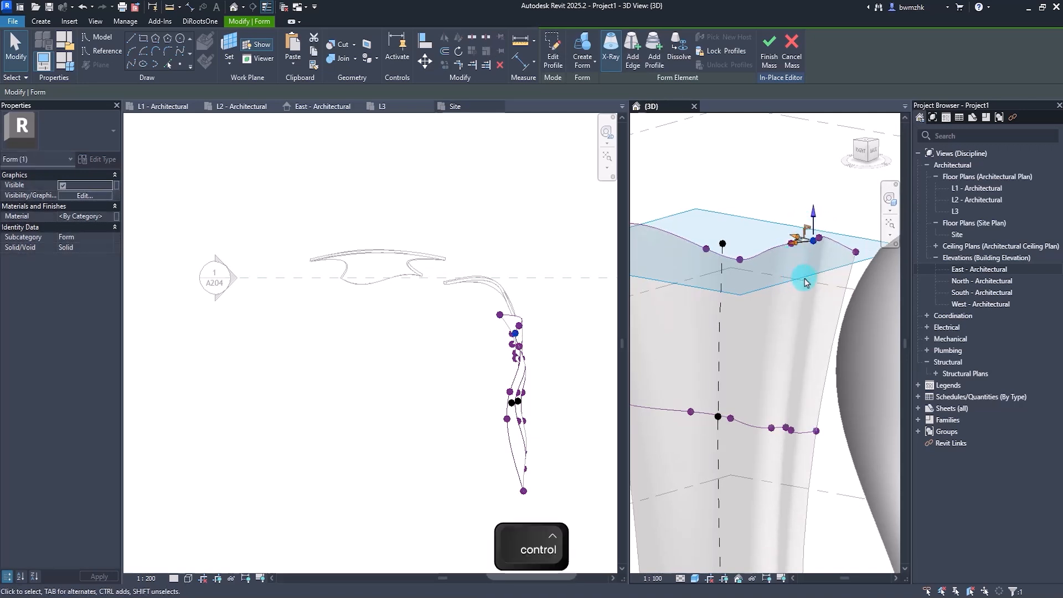
key(ctrl+z)
click(799, 213)
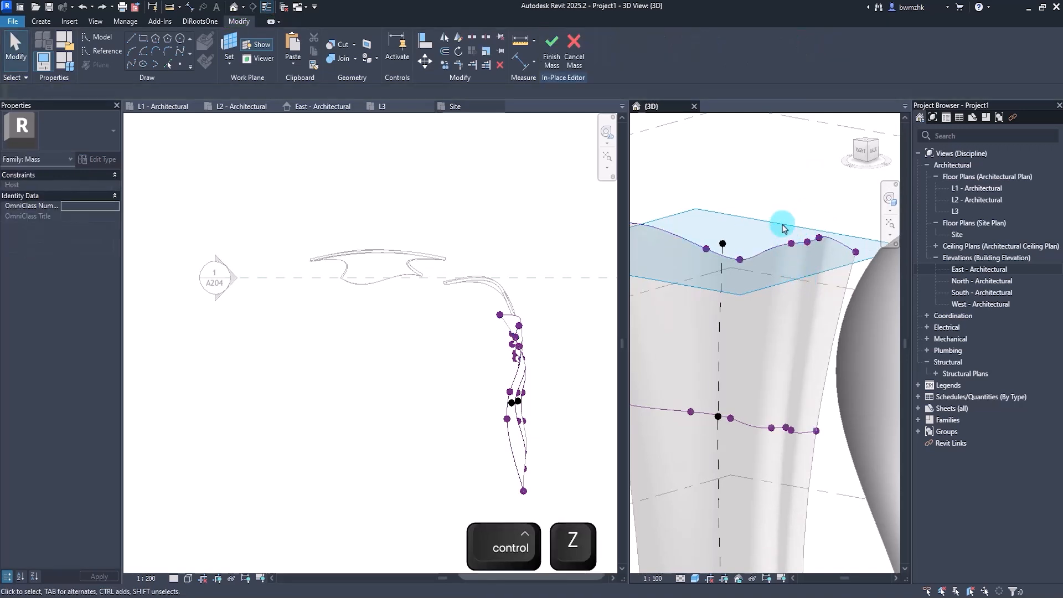
Step: Raise the crest vertex farthest from the inner end and even out the heights of the three crest vertices
click(792, 243)
drag(788, 230, 809, 221)
click(808, 242)
click(825, 201)
scroll(817, 283, down, 3)
scroll(806, 237, up, 1)
scroll(816, 284, down, 1)
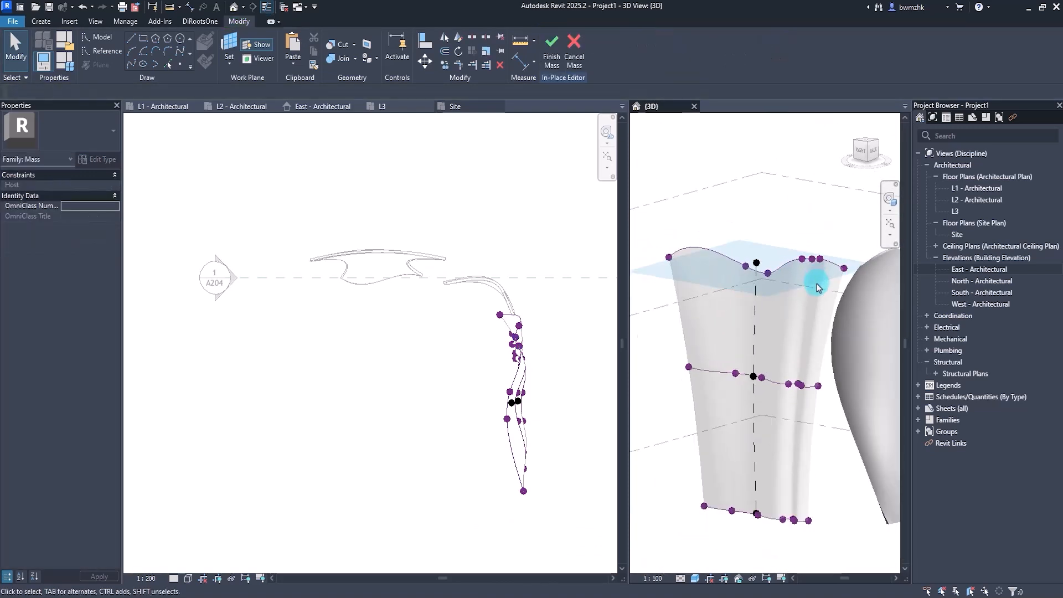
Step: Pull the top profile's outer end vertex outward along the facade to widen the form's upper edge
shift+middle_drag(790, 304, 829, 309)
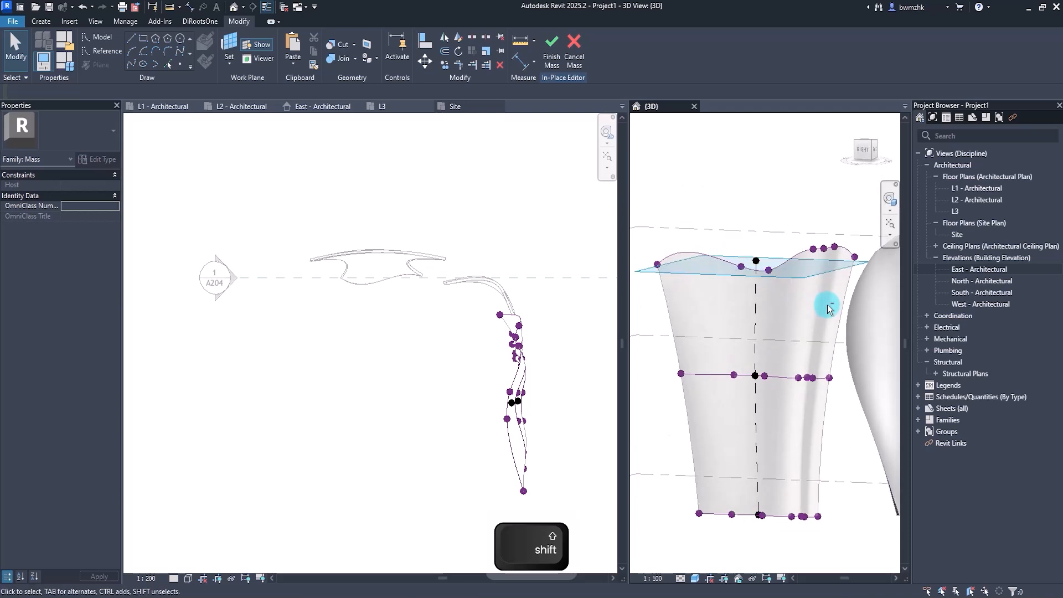
middle_drag(720, 314, 762, 311)
click(700, 261)
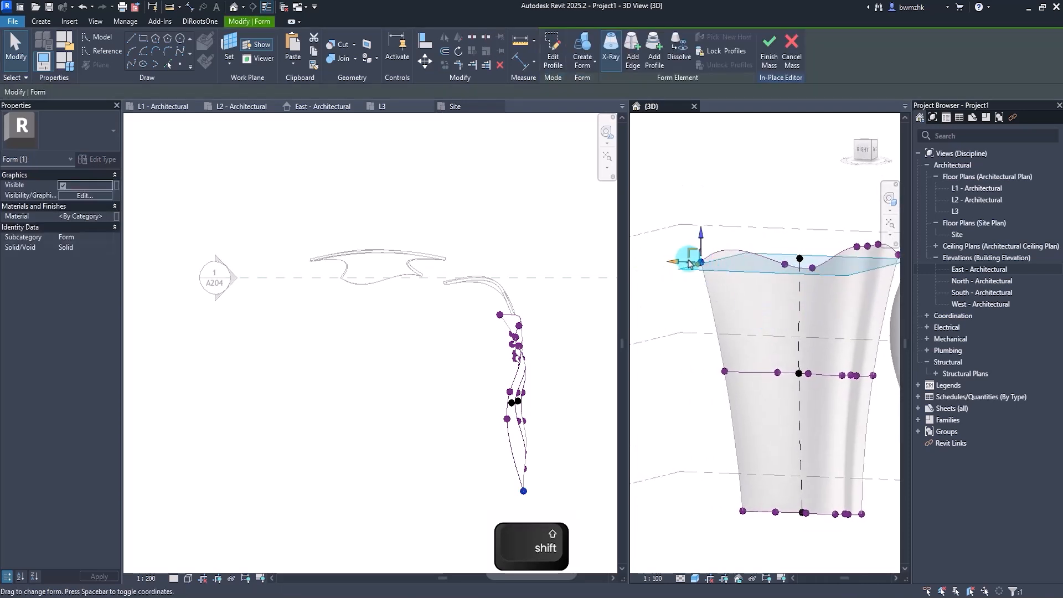
drag(688, 263, 673, 261)
shift+middle_drag(760, 237, 755, 346)
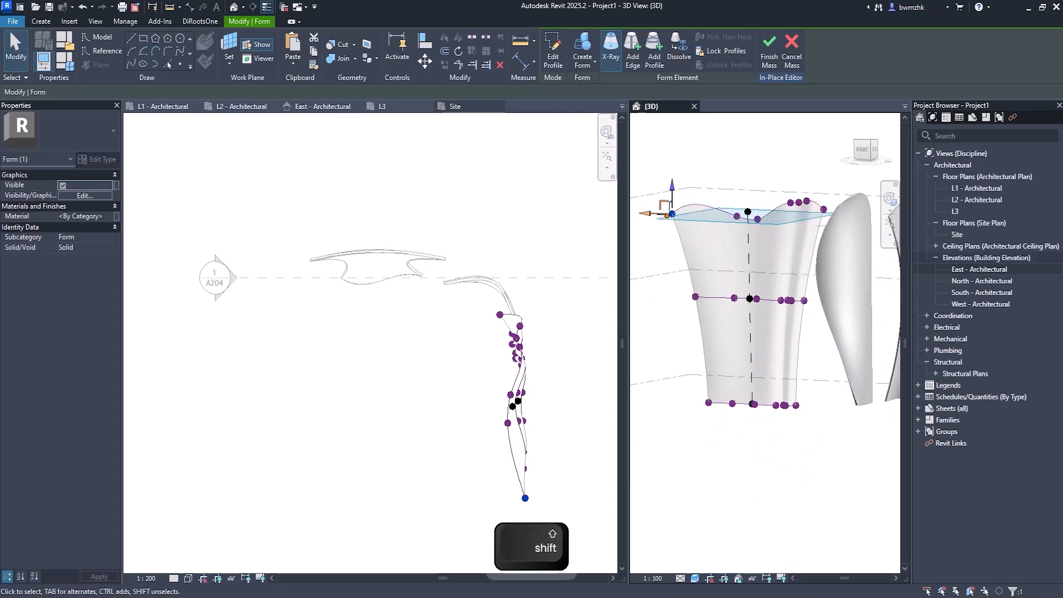
Step: Compare the widened form with the Dior Seoul reference photo and finish the in-place mass
drag(1061, 258, 370, 123)
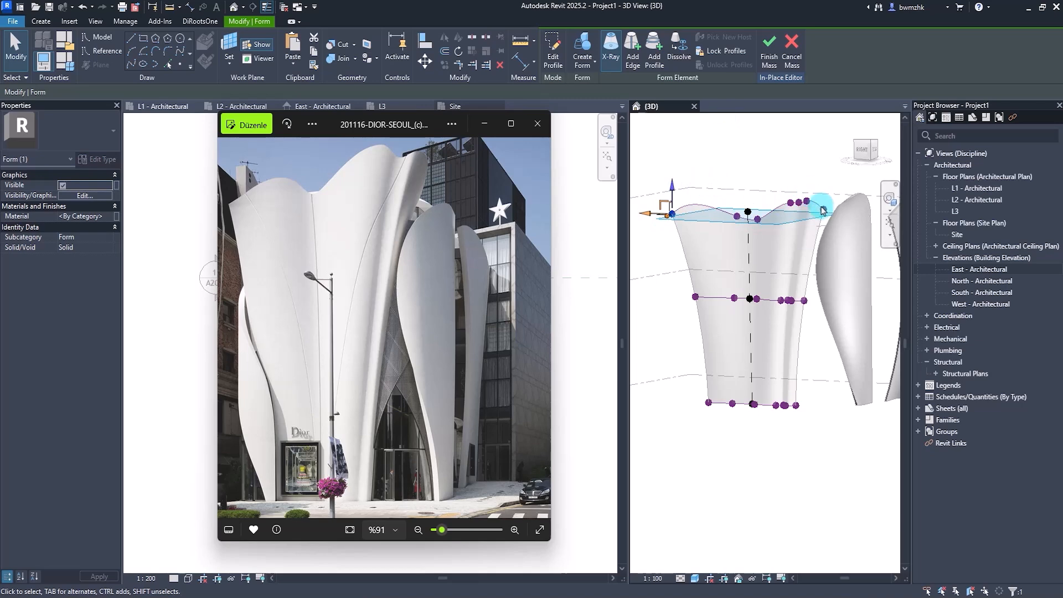
drag(427, 130, 1062, 171)
shift+middle_drag(727, 457, 749, 487)
click(746, 483)
key(Escape)
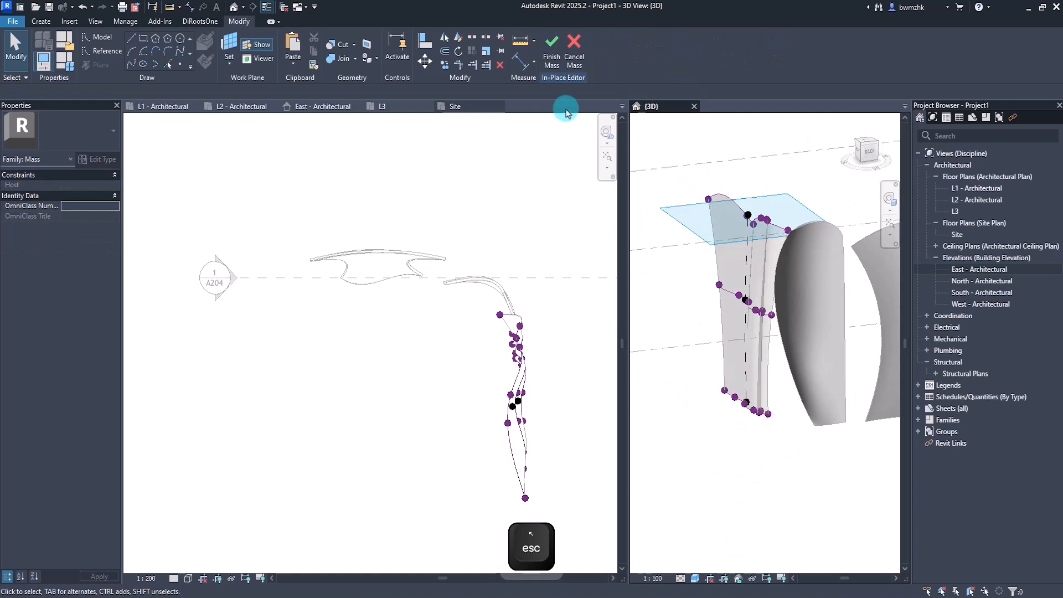
click(552, 50)
shift+middle_drag(778, 432, 718, 443)
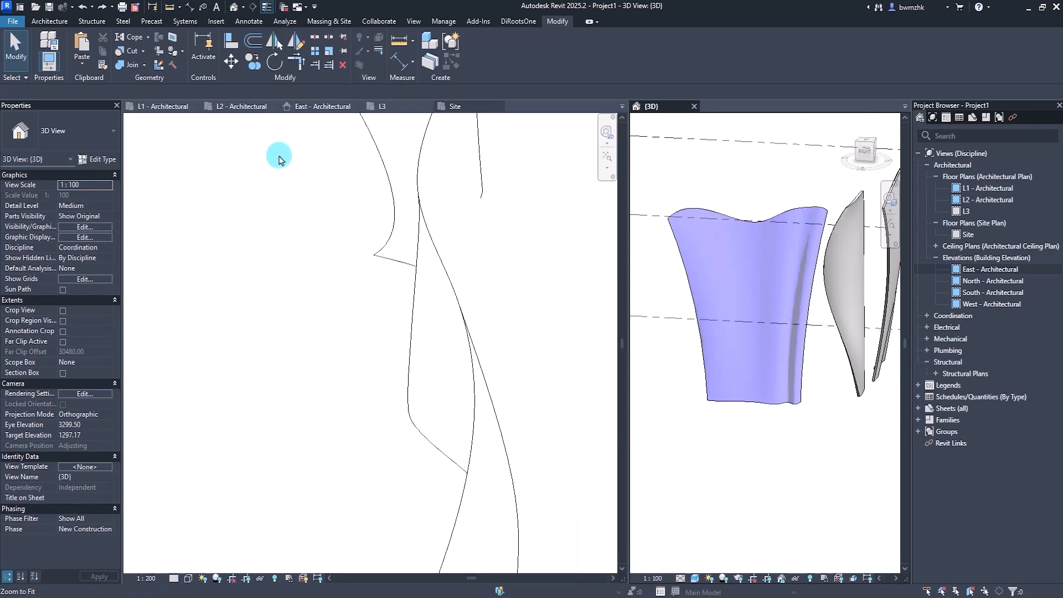
Step: Apply a Generic - 100mm wall to the reshaped petal mass's front face and compare it with the Dior Seoul reference photo
click(330, 21)
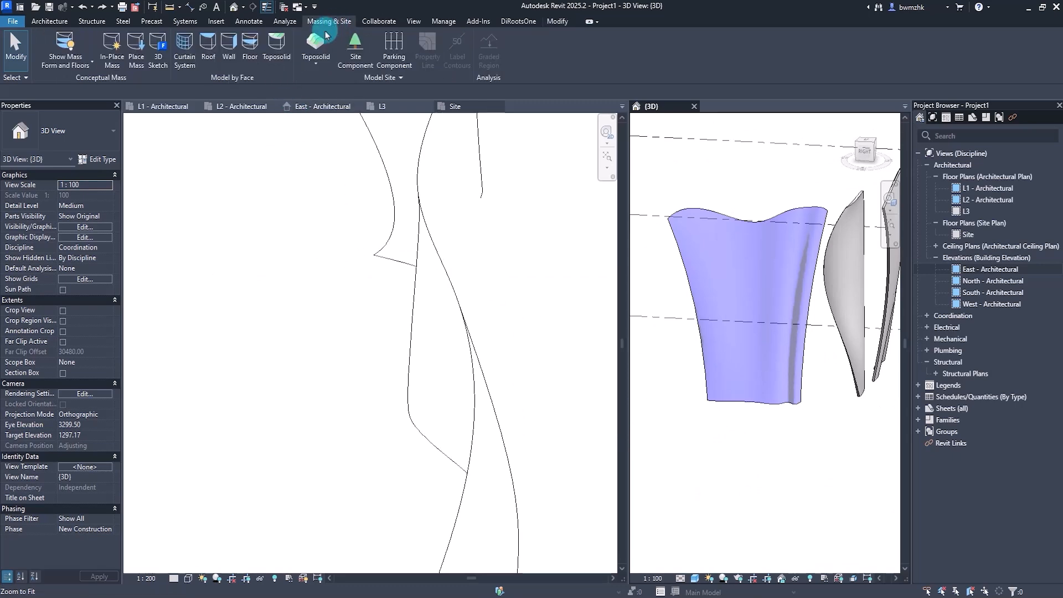
click(229, 50)
click(723, 215)
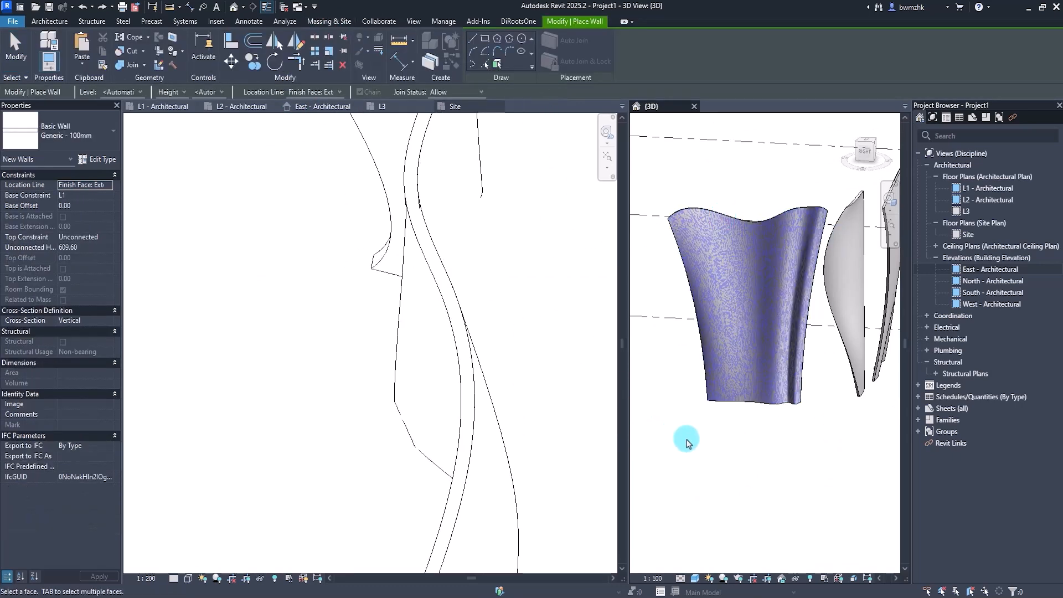
key(Escape)
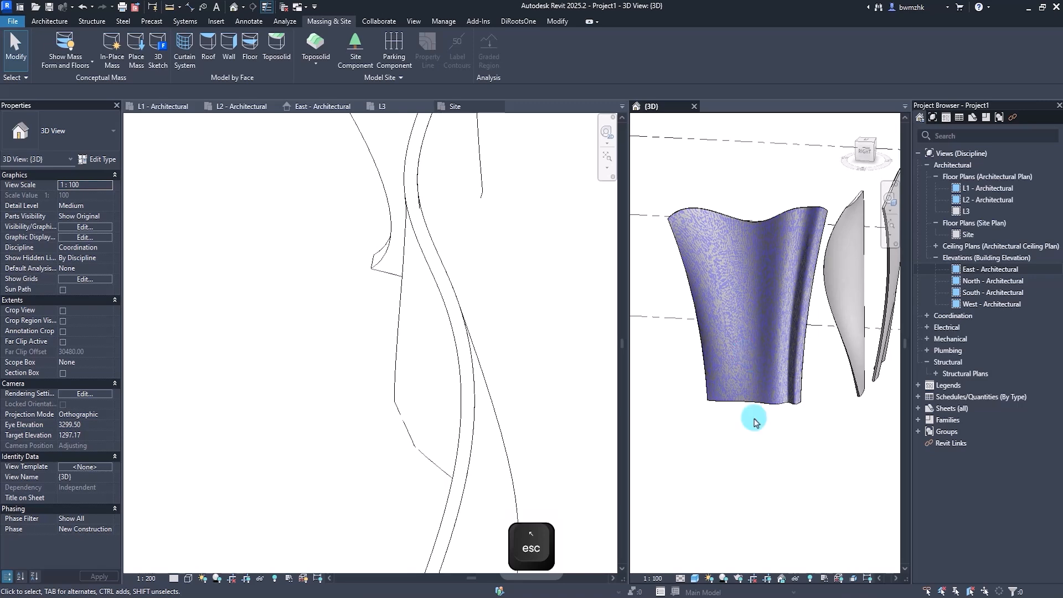
click(755, 414)
click(768, 460)
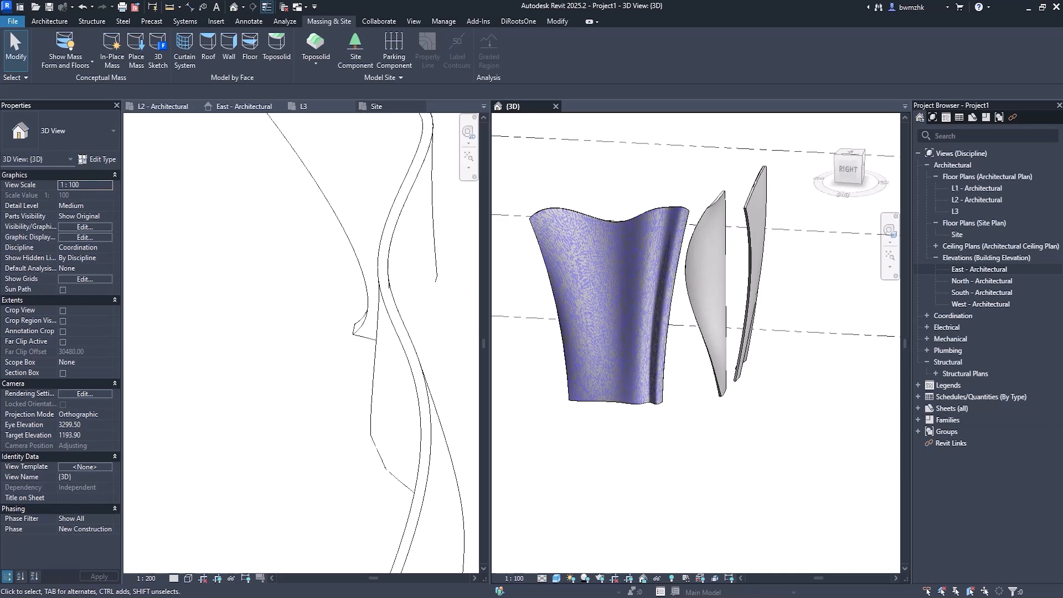
drag(1062, 276, 396, 144)
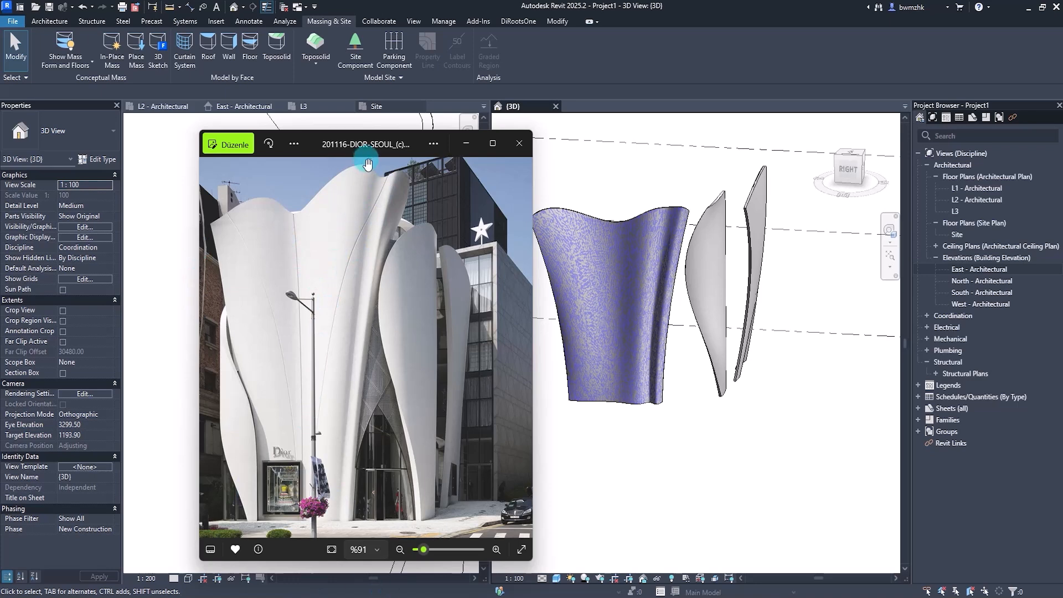
drag(368, 147, 1062, 299)
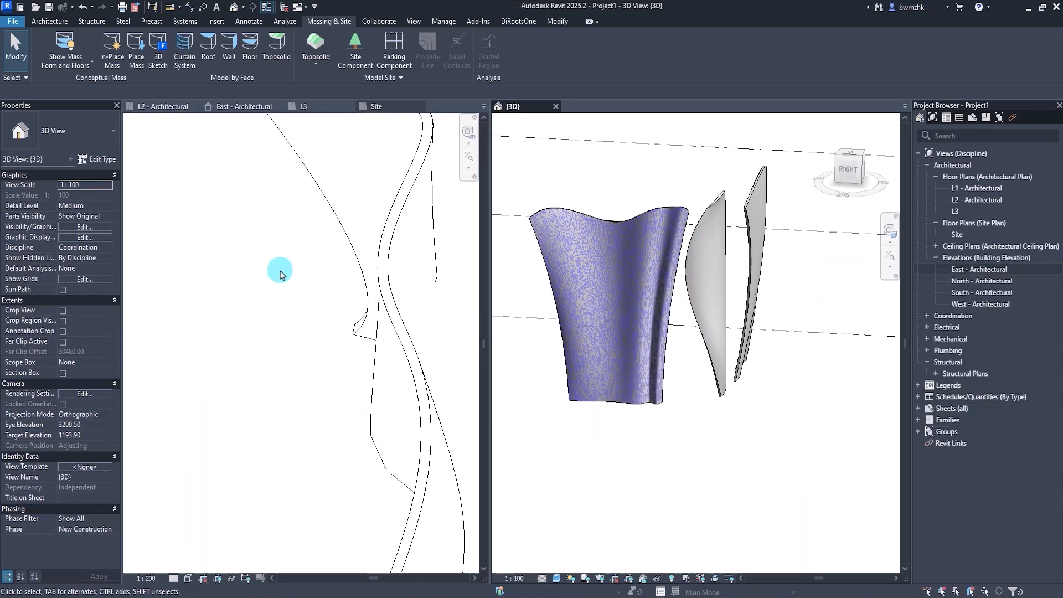
Step: Open the mass behind the new wall for in-place editing, with its form deselected
click(592, 227)
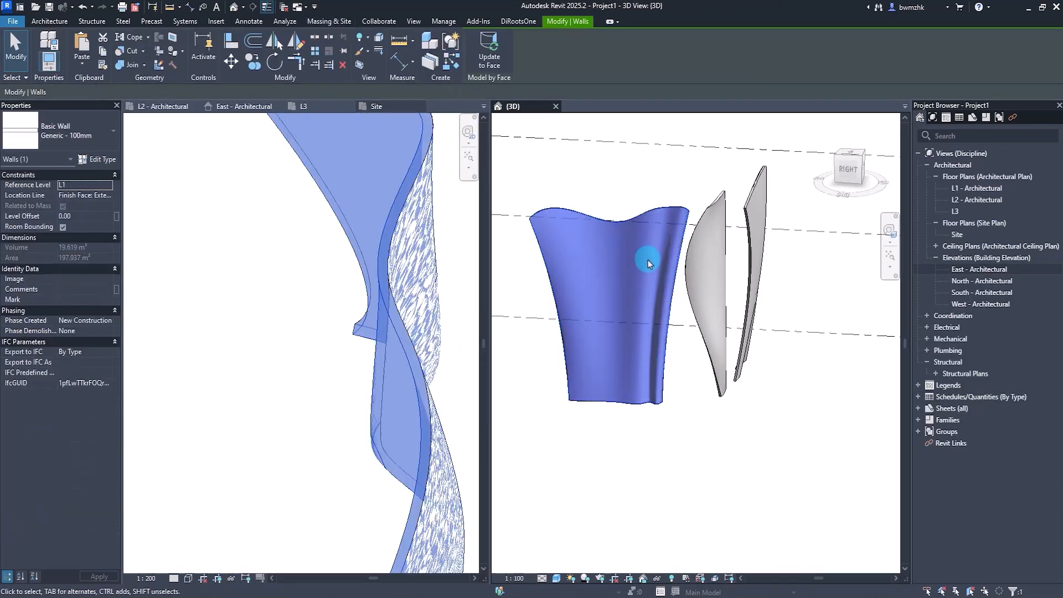
key(Escape)
key(Tab)
click(621, 230)
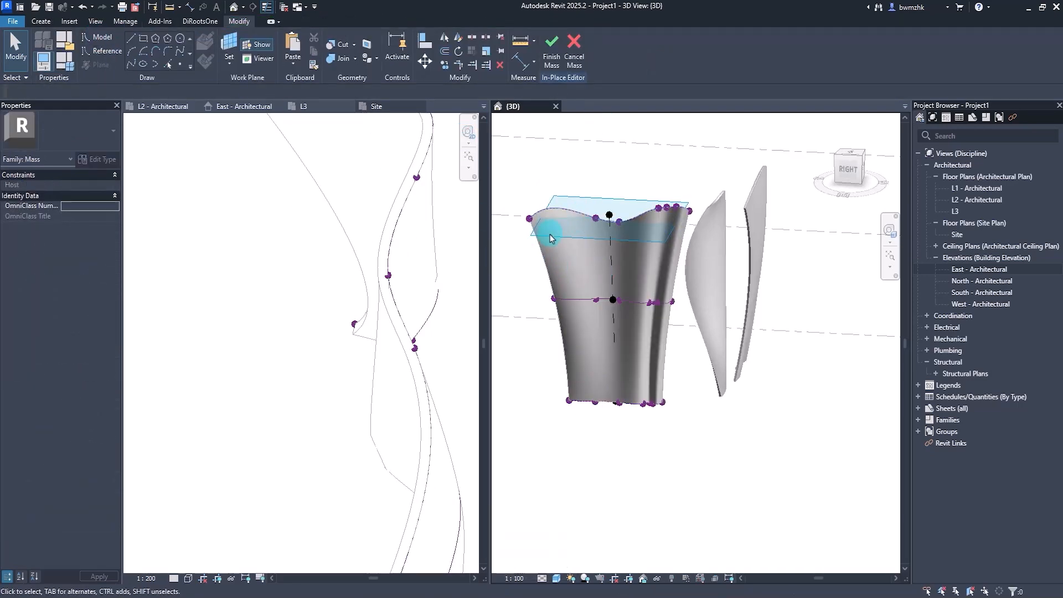
click(564, 261)
key(Escape)
key(Tab)
click(548, 264)
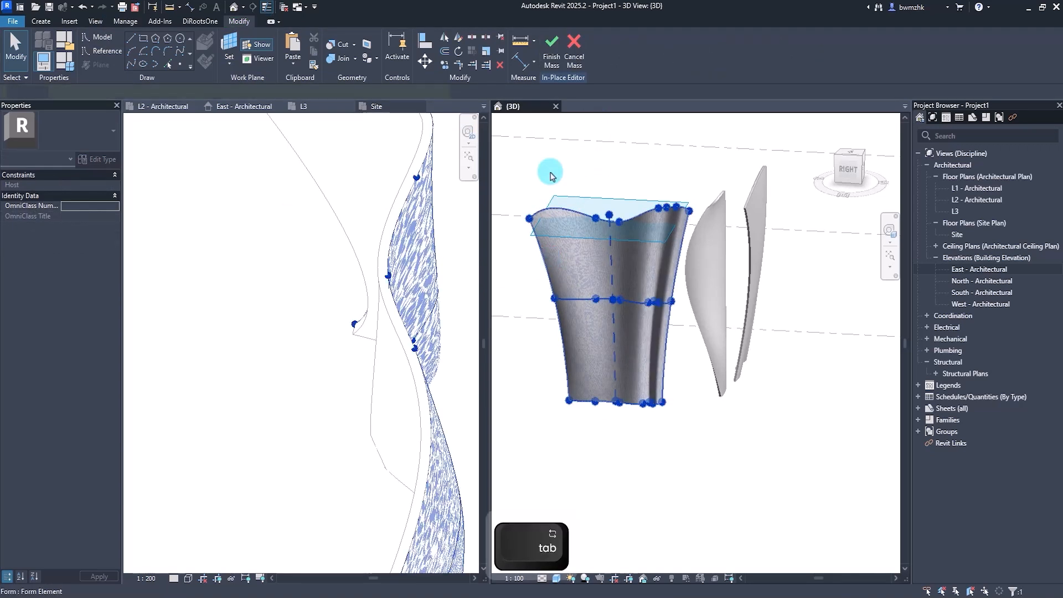
click(662, 445)
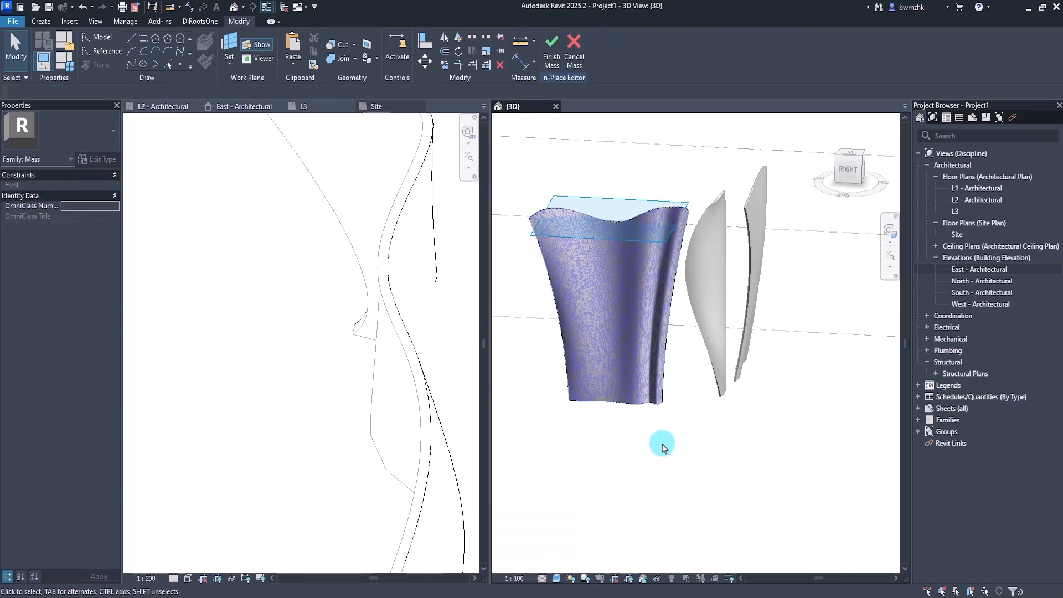
Step: Draw a spline on the form's front face, curving from the base edge up to the crest beside the vertical fold
middle_drag(613, 370, 649, 413)
scroll(633, 454, up, 2)
mouse_move(649, 412)
middle_down()
mouse_move(696, 440)
mouse_move(681, 427)
mouse_move(659, 498)
middle_up()
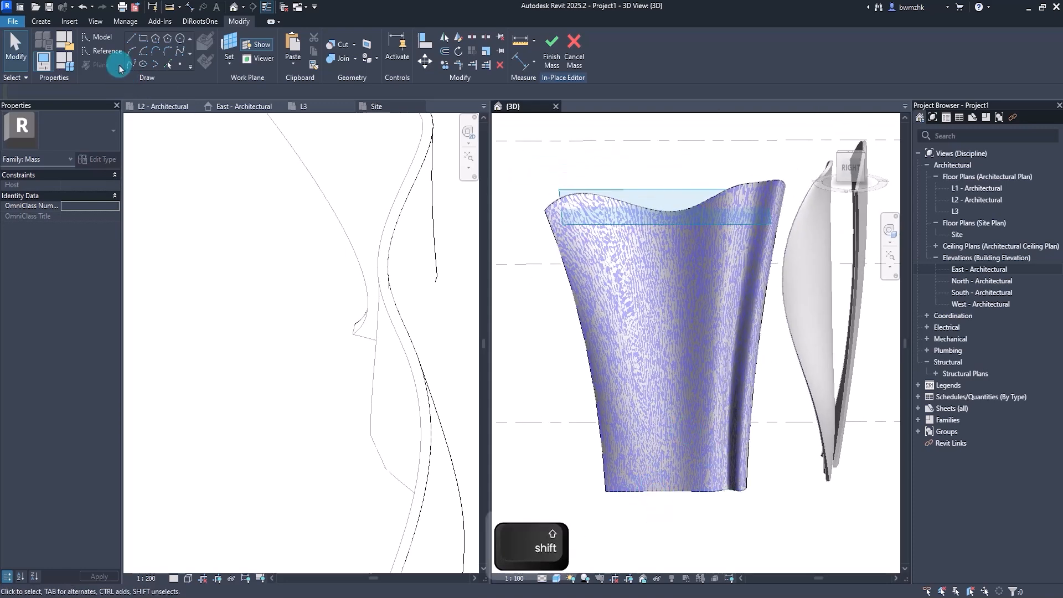
click(46, 22)
click(132, 66)
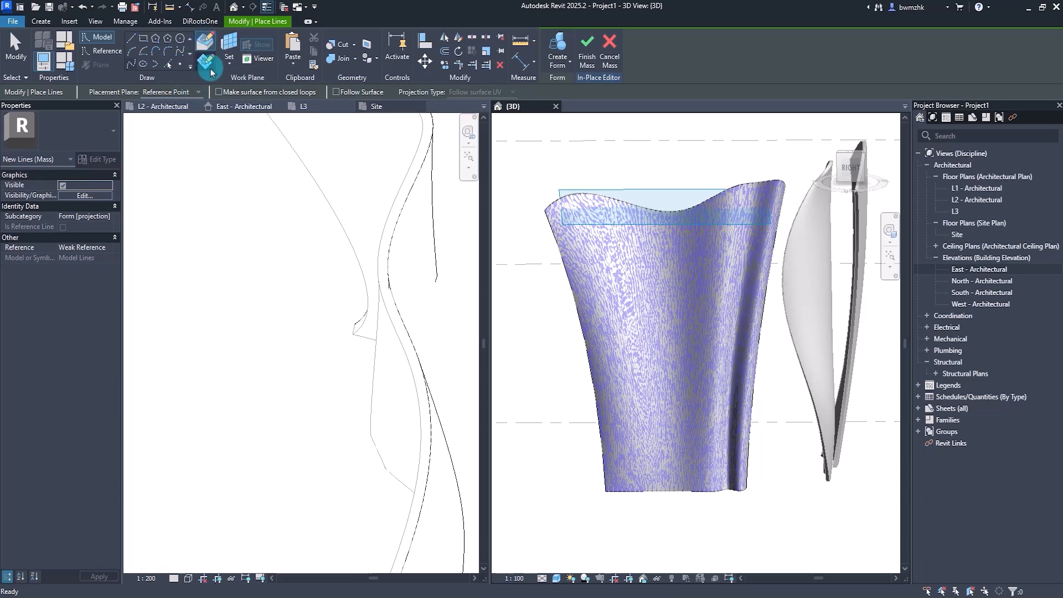
click(204, 42)
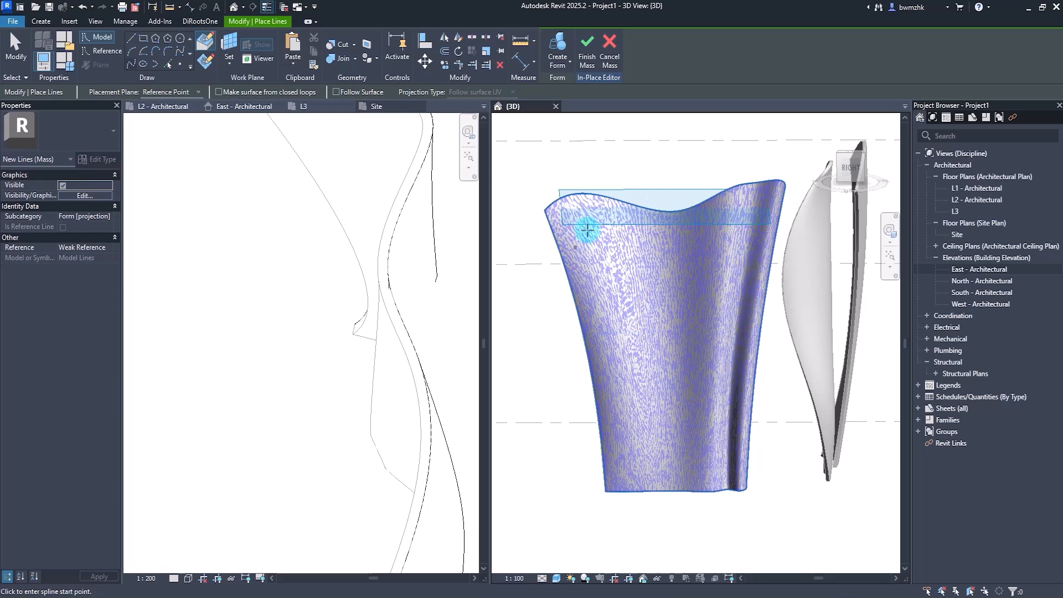
click(697, 489)
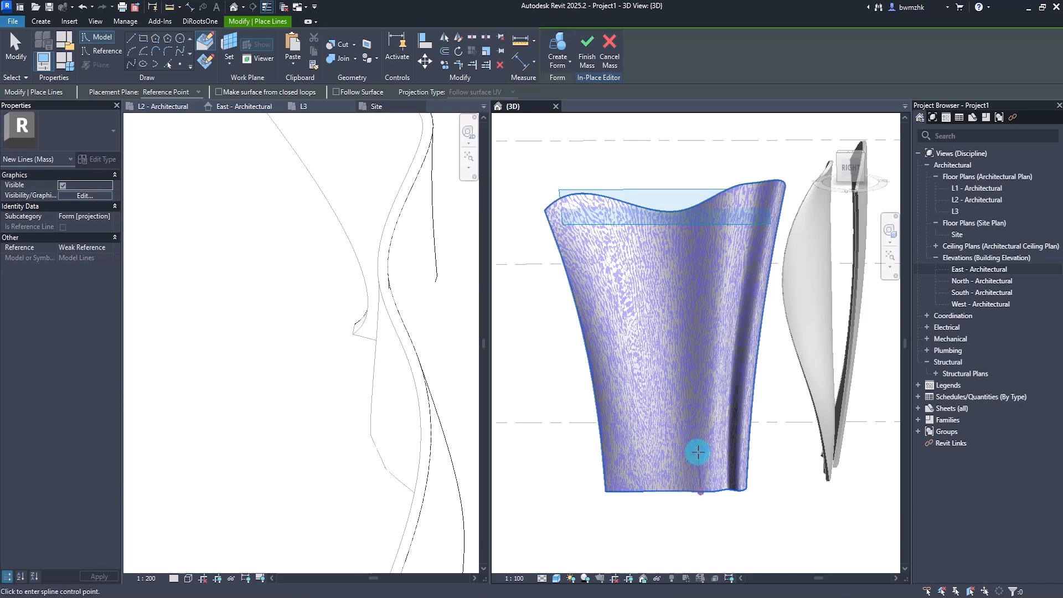
click(697, 452)
click(697, 429)
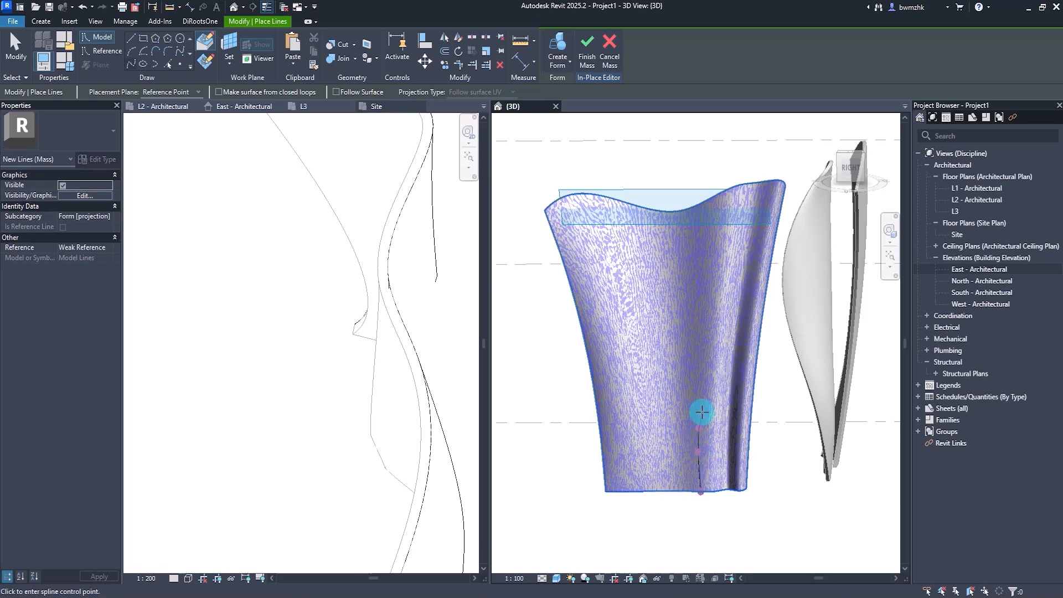
click(703, 404)
click(705, 378)
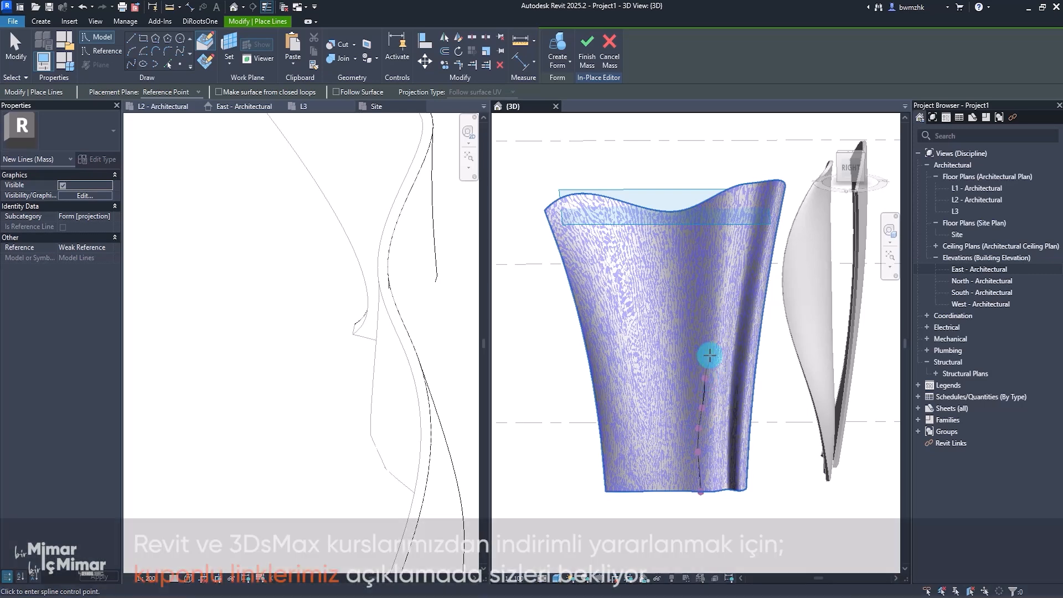
click(717, 321)
click(724, 299)
click(731, 281)
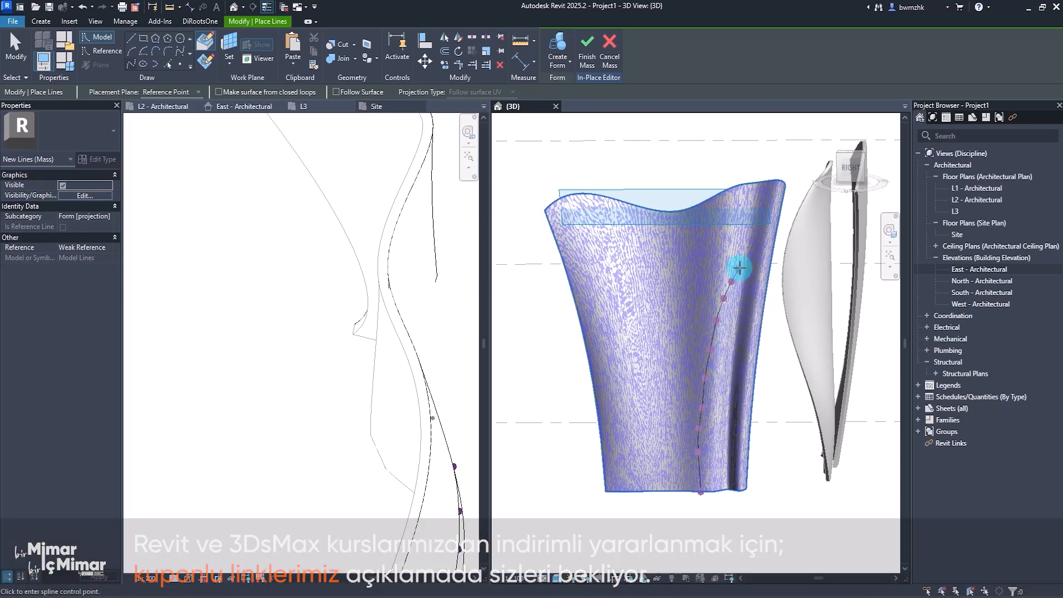
click(741, 263)
click(751, 228)
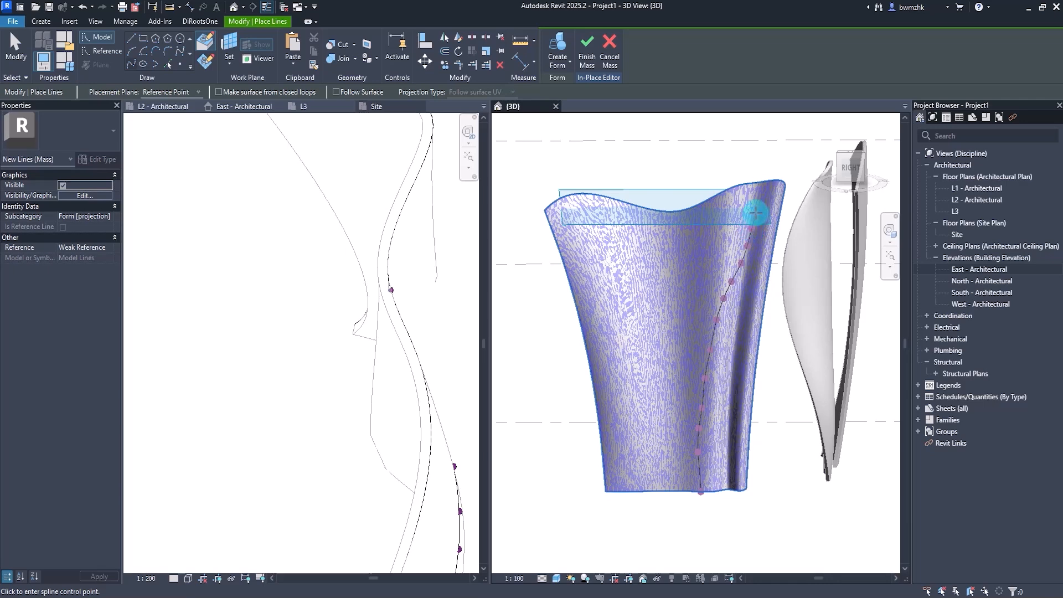
click(755, 211)
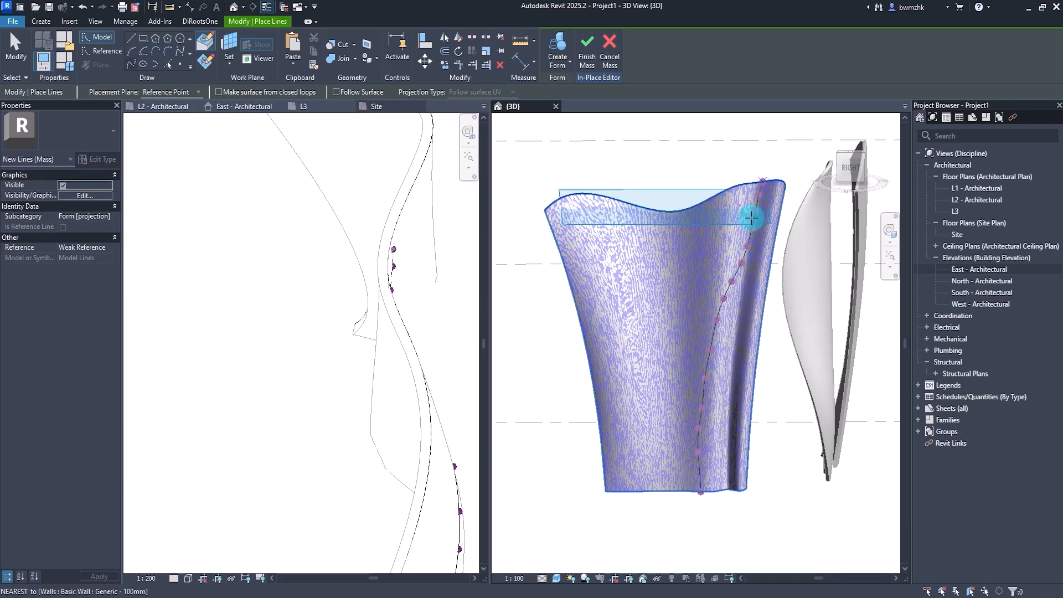
key(Escape)
key(Escape)
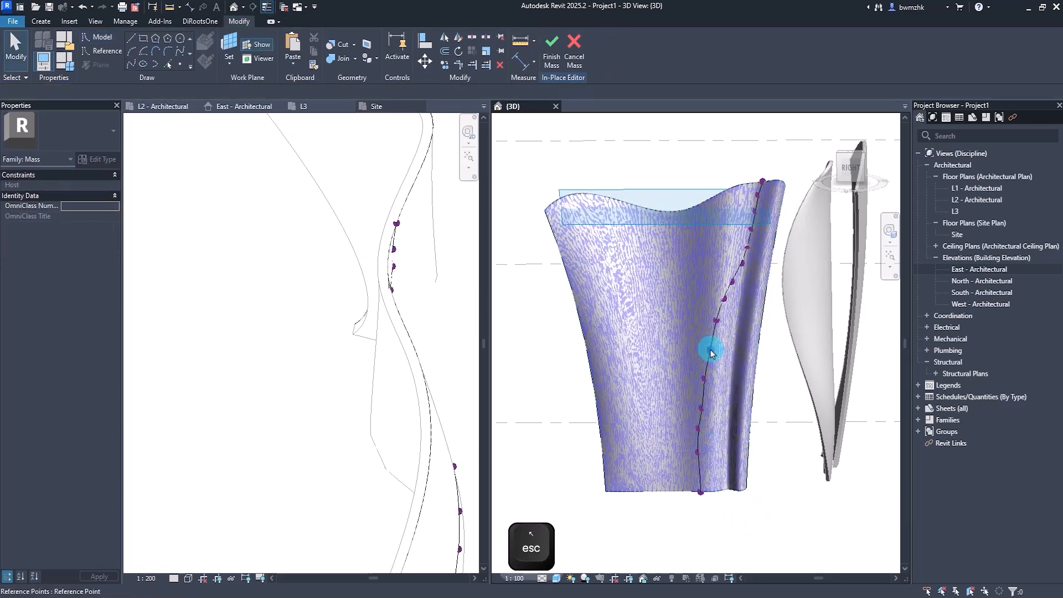
Step: Select a reference point near the middle of the spline so its perpendicular work plane is available for sketching
click(711, 351)
key(Escape)
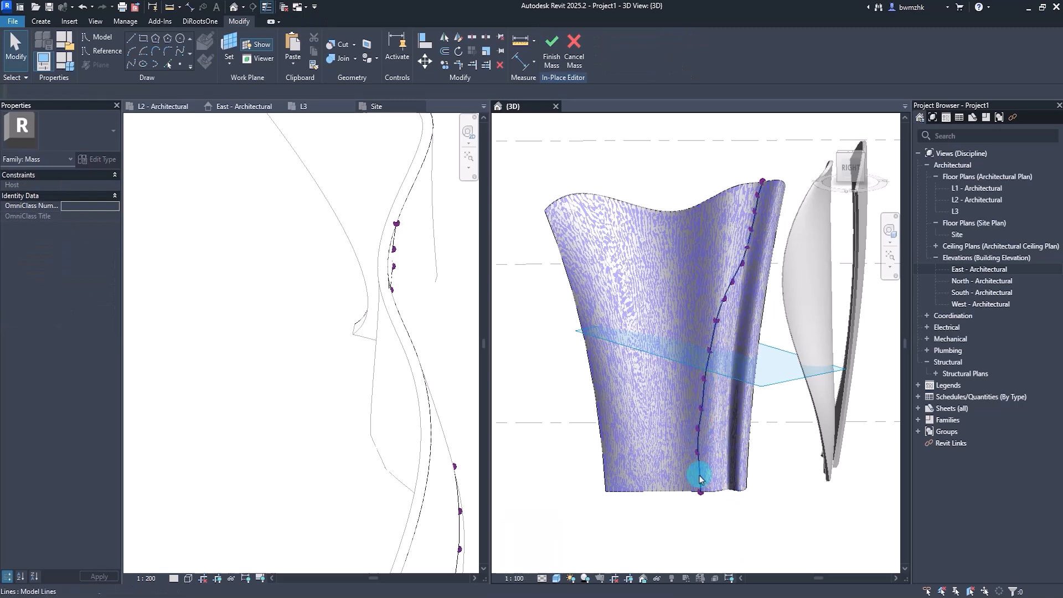
key(Escape)
scroll(714, 360, up, 3)
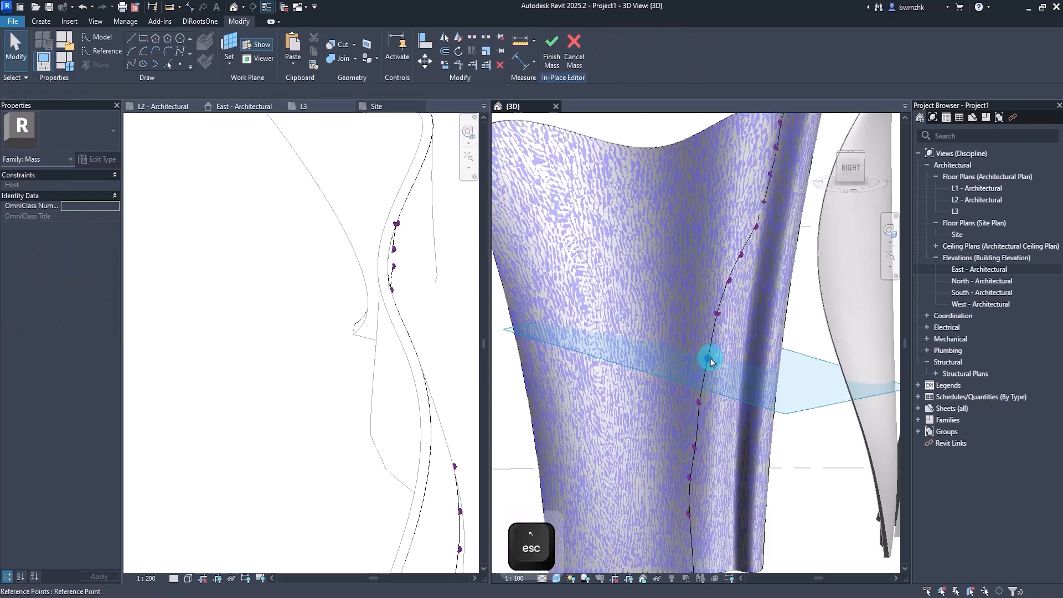
click(717, 312)
click(729, 280)
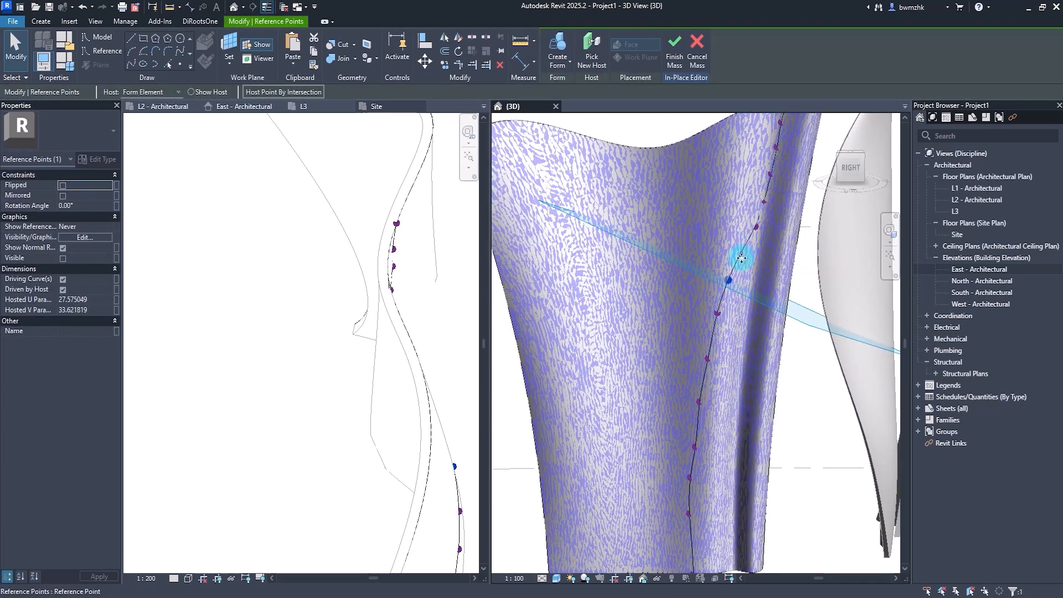
click(742, 257)
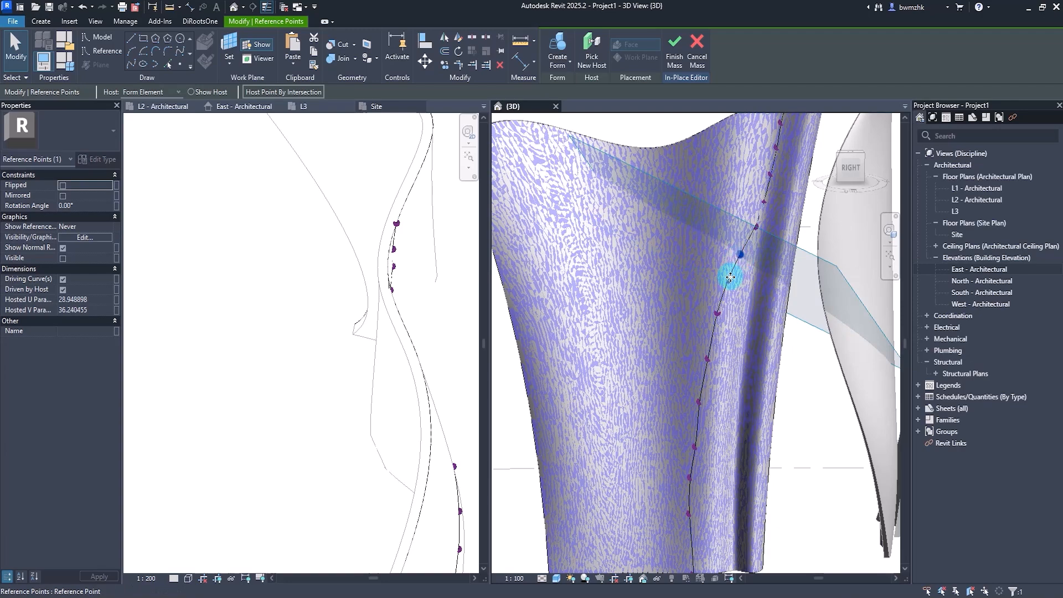
click(730, 278)
scroll(709, 354, down, 3)
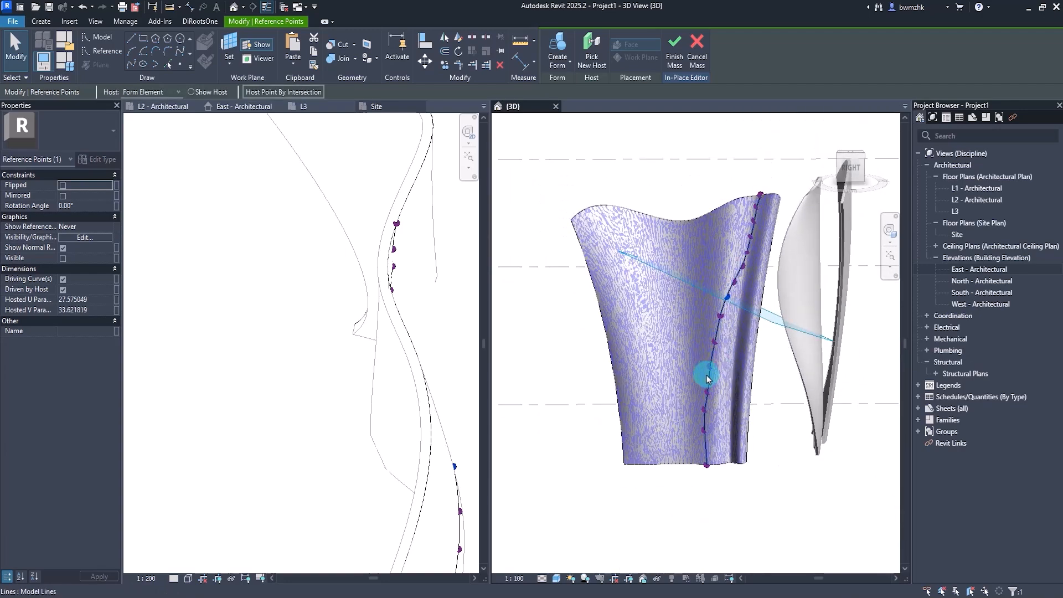
scroll(706, 376, up, 3)
click(712, 361)
click(720, 319)
key(Caps_Lock)
middle_drag(731, 338, 703, 398)
scroll(729, 325, down, 2)
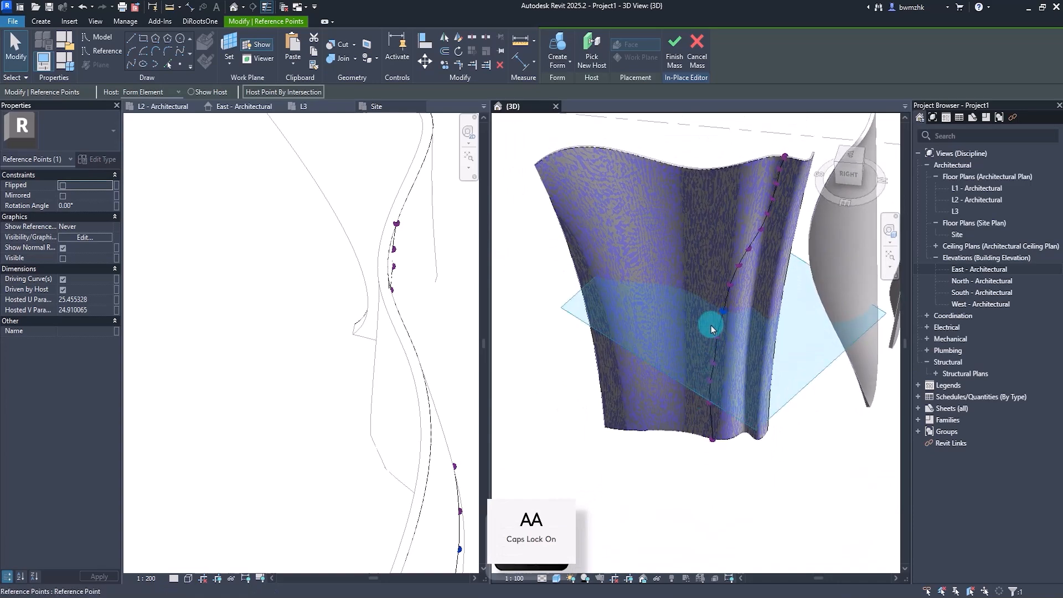
scroll(715, 321, up, 5)
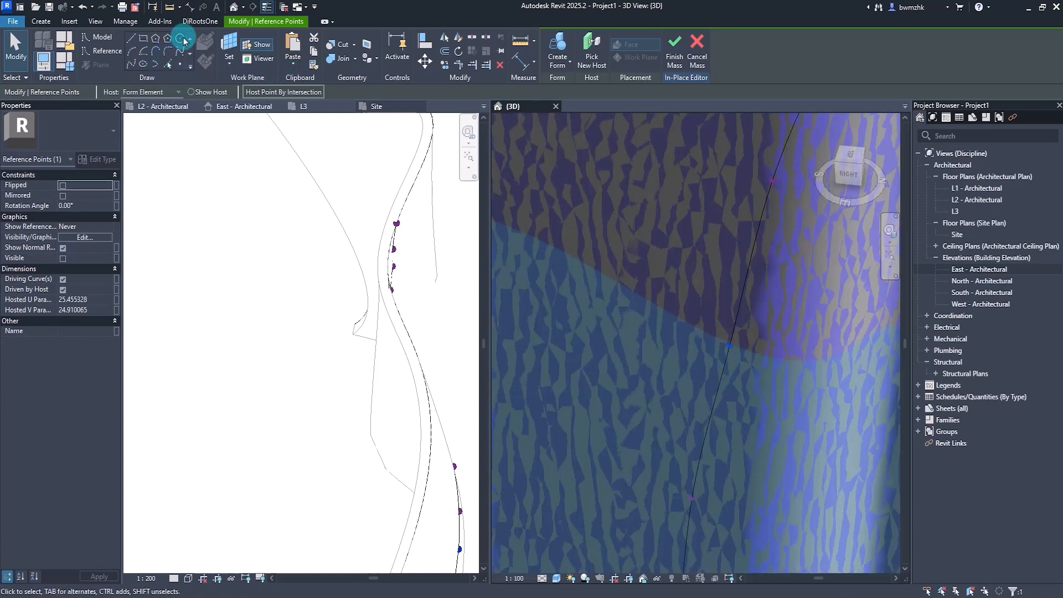
Step: Sketch a circle centred on the selected reference point, on its work plane, and set the circle's radius to 4
click(181, 39)
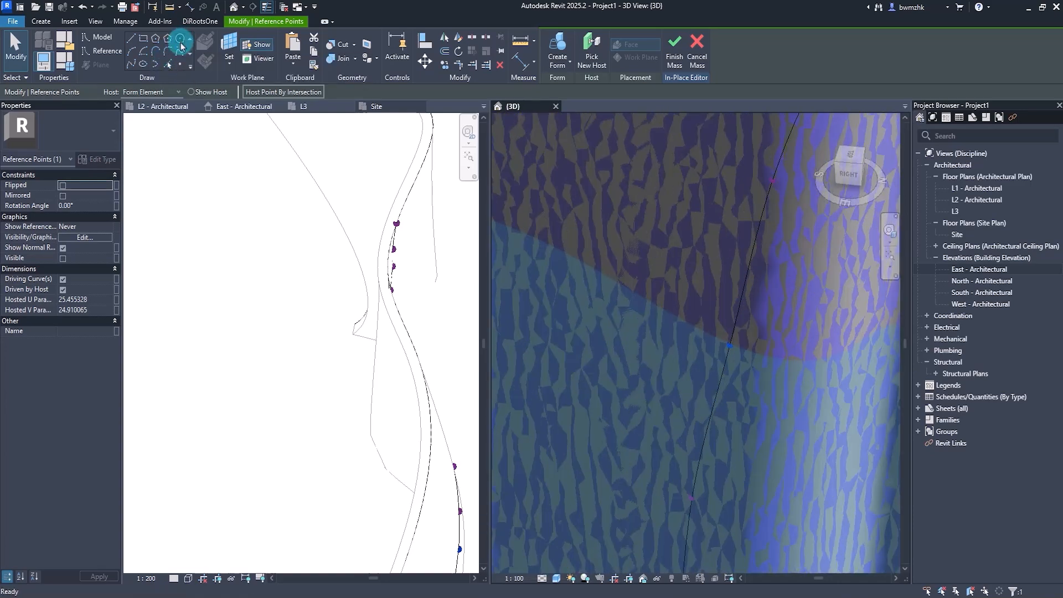
click(730, 343)
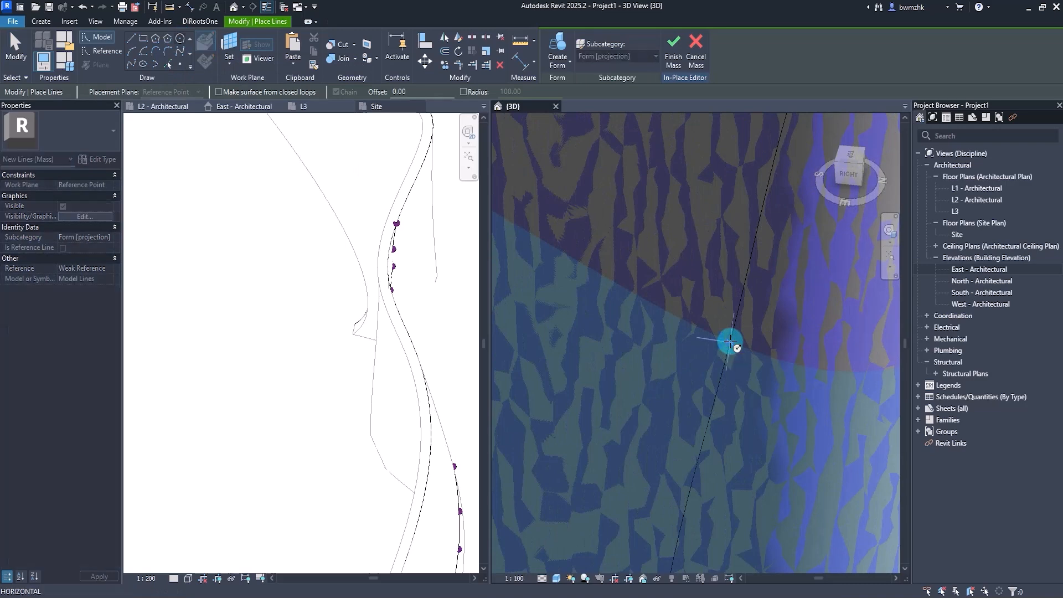
click(736, 357)
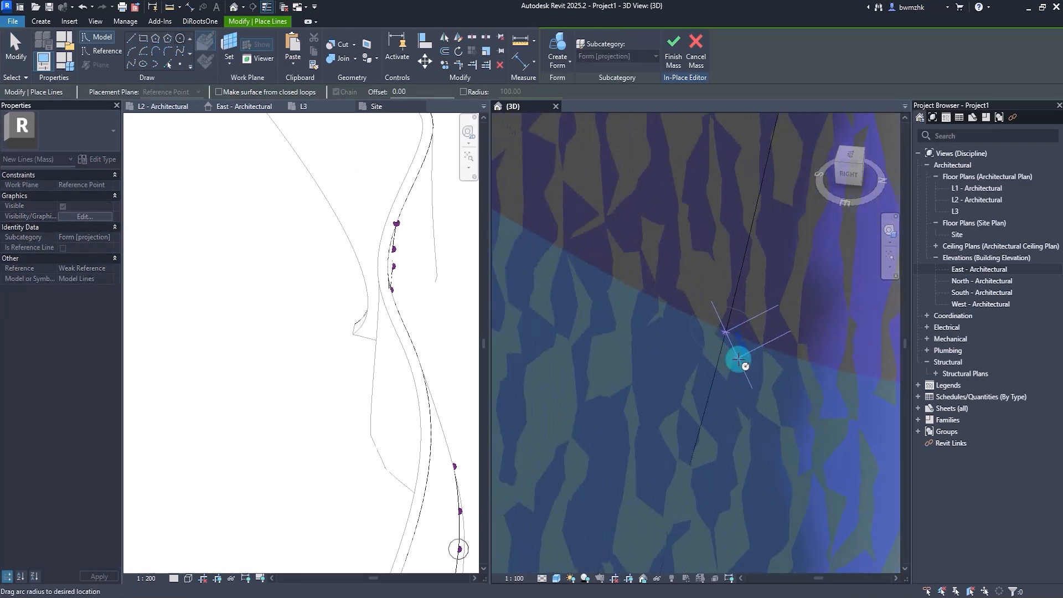
key(Escape)
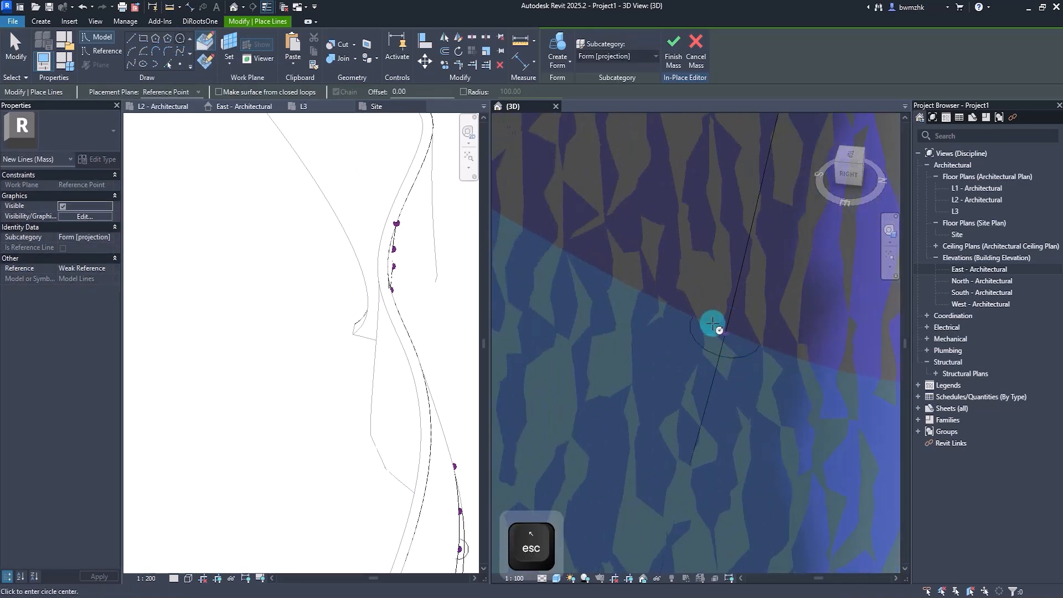
click(713, 324)
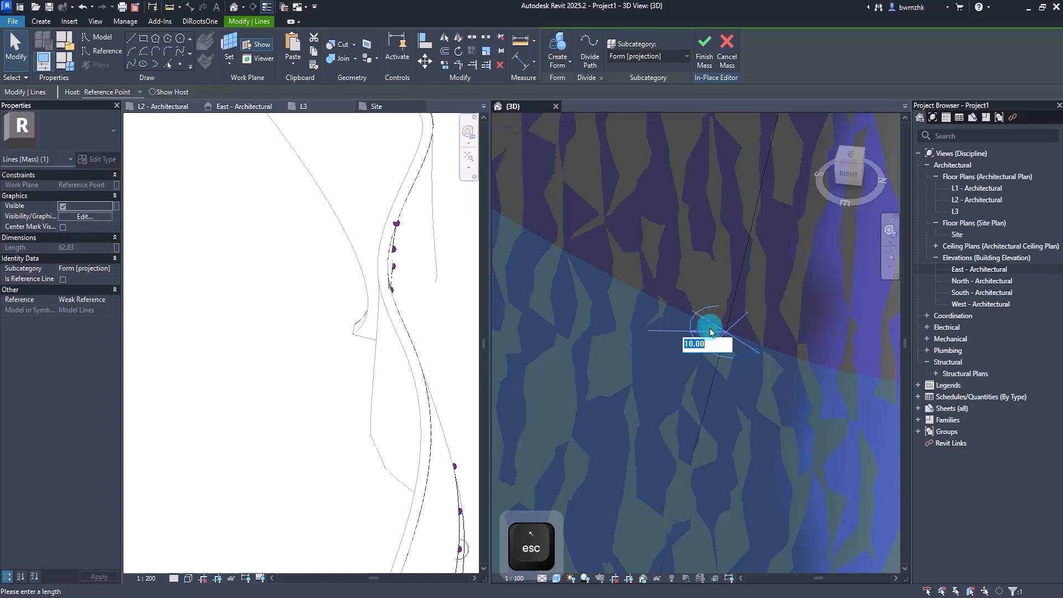
text(4)
key(Return)
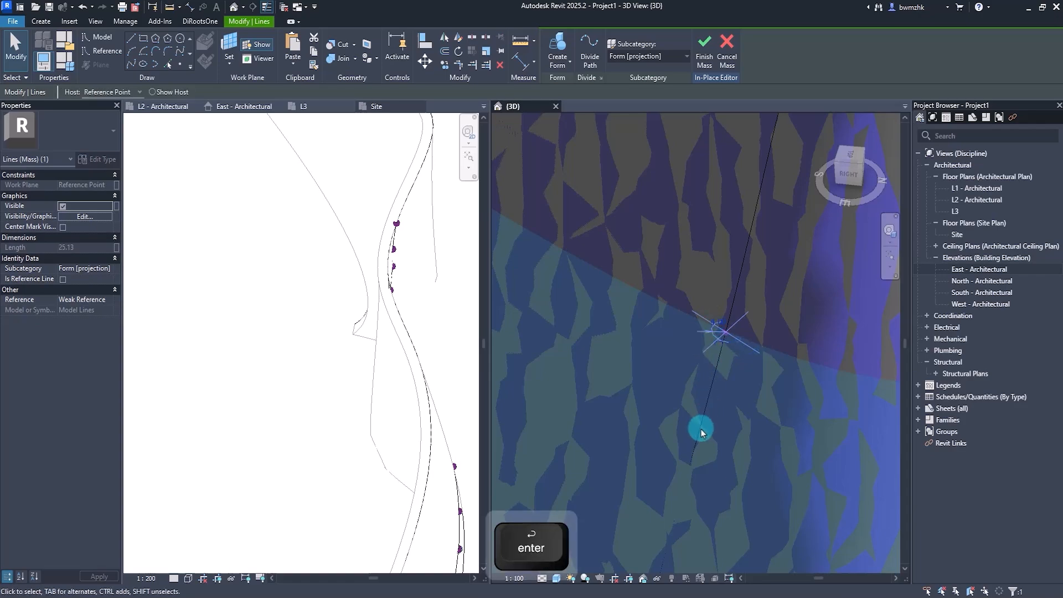
key(Escape)
Step: Create a void form from the circle and the spline beside the vertical fold, sweeping the circle along the spline
scroll(705, 434, down, 6)
shift+middle_drag(708, 471, 716, 437)
scroll(712, 384, up, 2)
shift+middle_drag(713, 384, 712, 413)
scroll(720, 382, up, 4)
shift+middle_drag(731, 353, 726, 332)
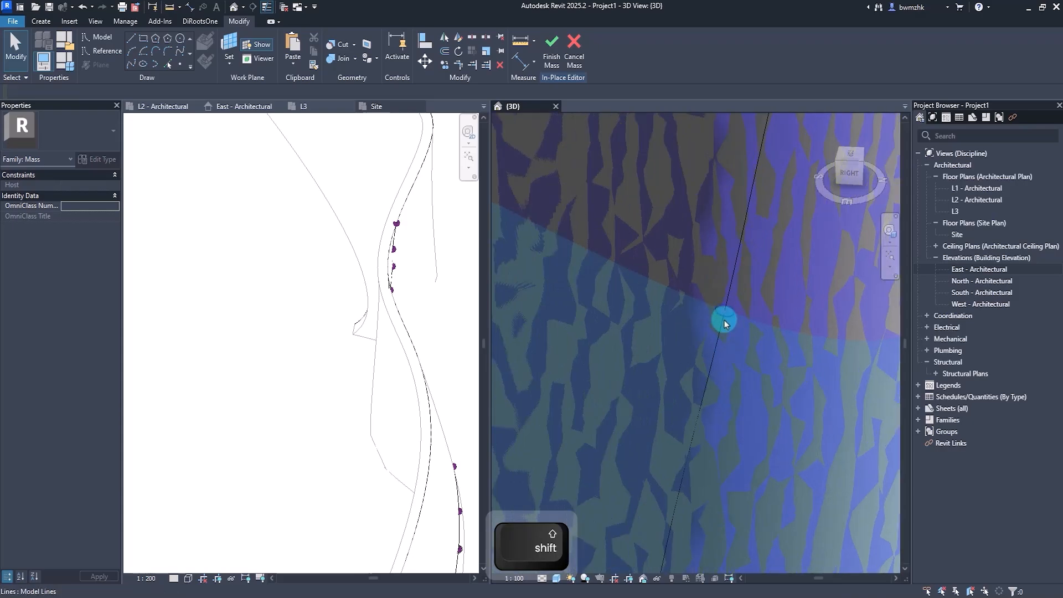
click(724, 320)
scroll(724, 363, down, 4)
ctrl+click(730, 320)
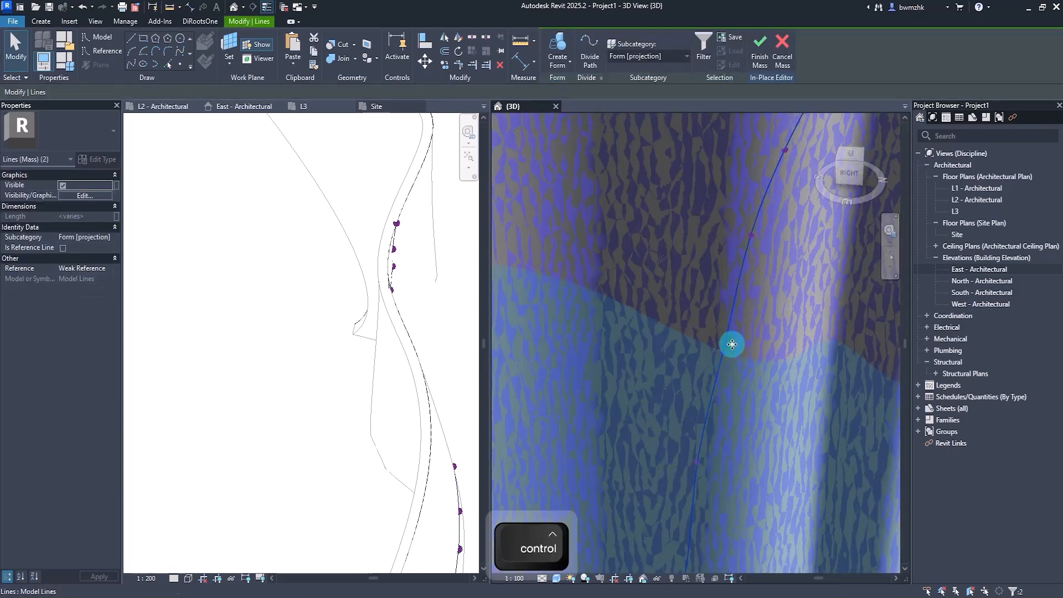
scroll(732, 345, down, 4)
shift+middle_drag(719, 425, 676, 292)
scroll(733, 357, down, 3)
click(558, 61)
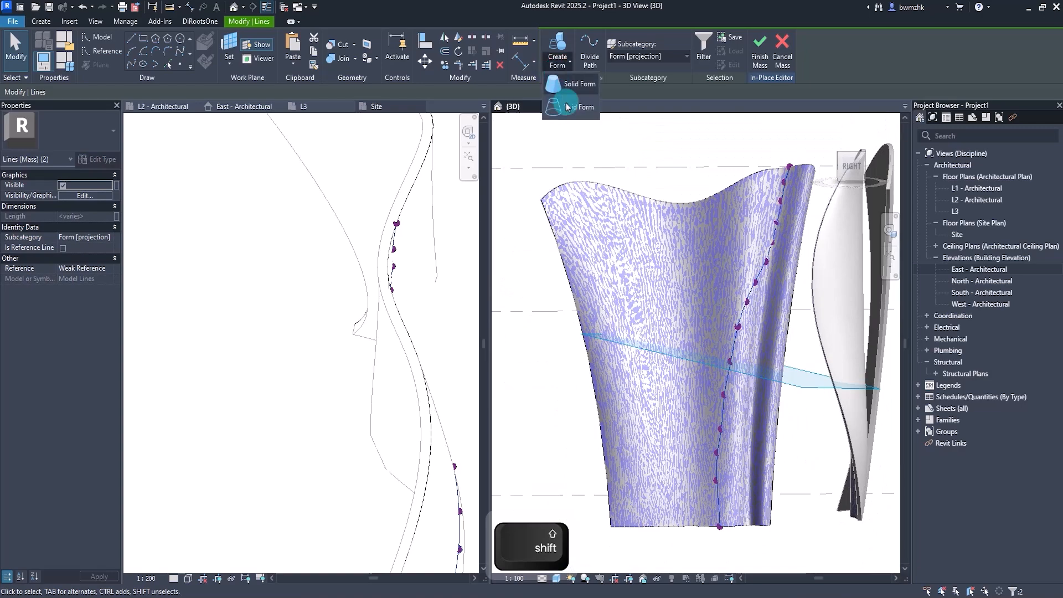
click(568, 106)
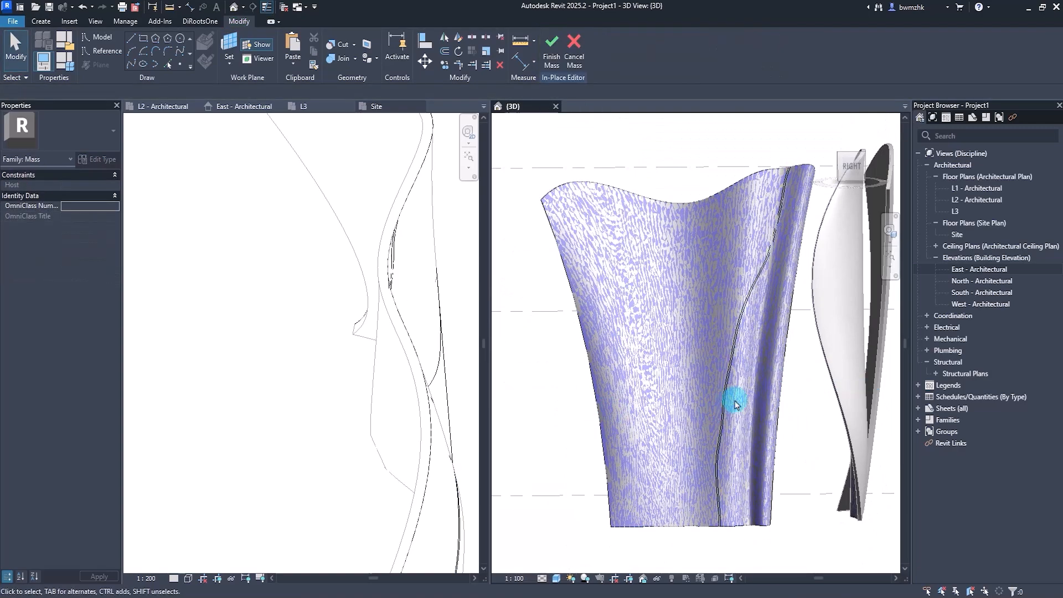
click(725, 403)
shift+middle_drag(724, 403, 786, 376)
shift+middle_drag(729, 378, 567, 292)
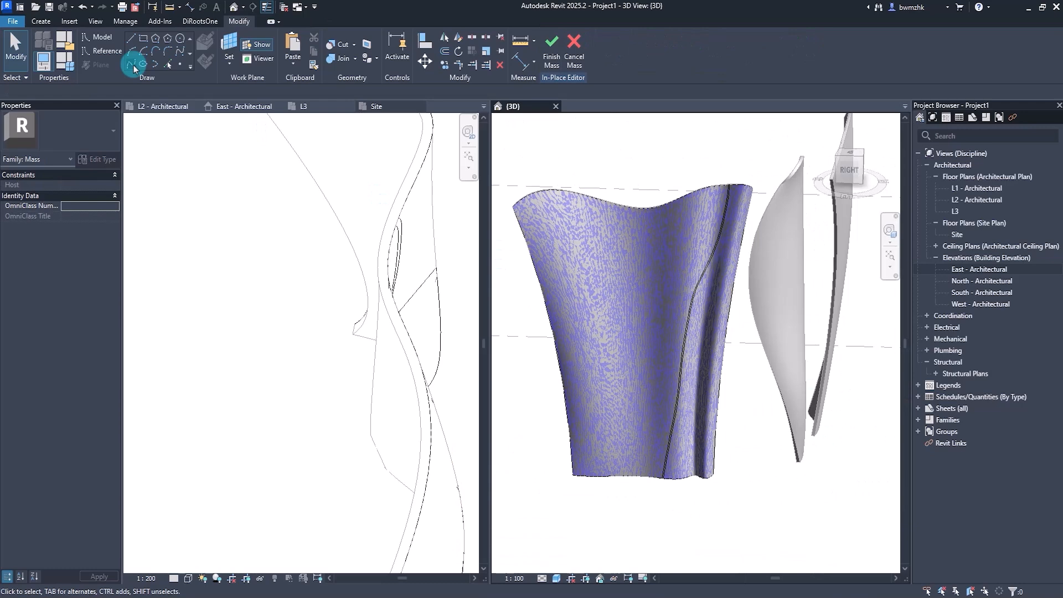
Step: Draw a second spline on the form's front face, running from the middle of the base edge up to the wavy crest
click(133, 67)
click(184, 68)
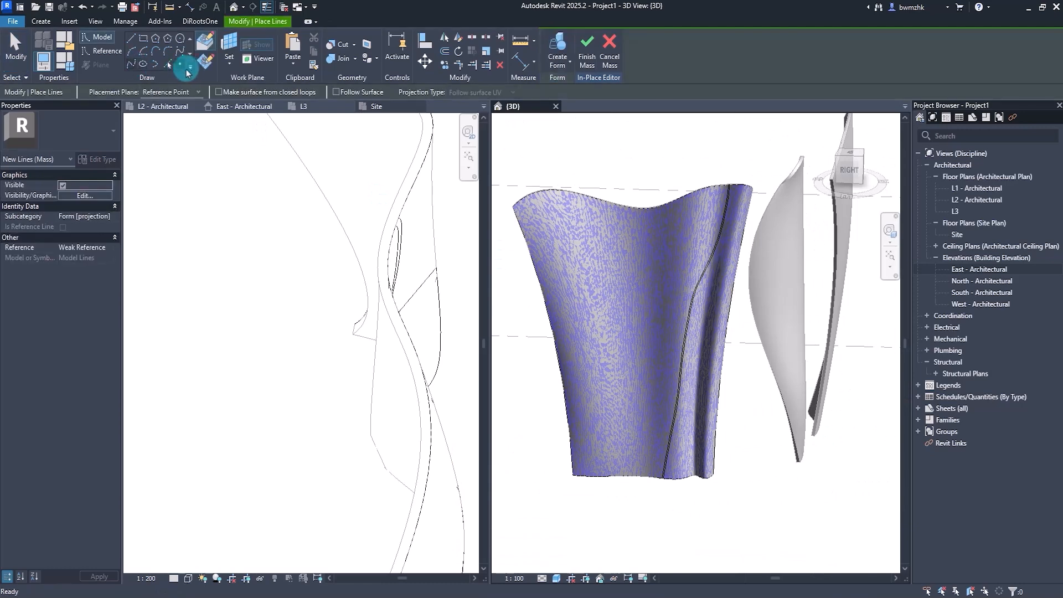
click(208, 42)
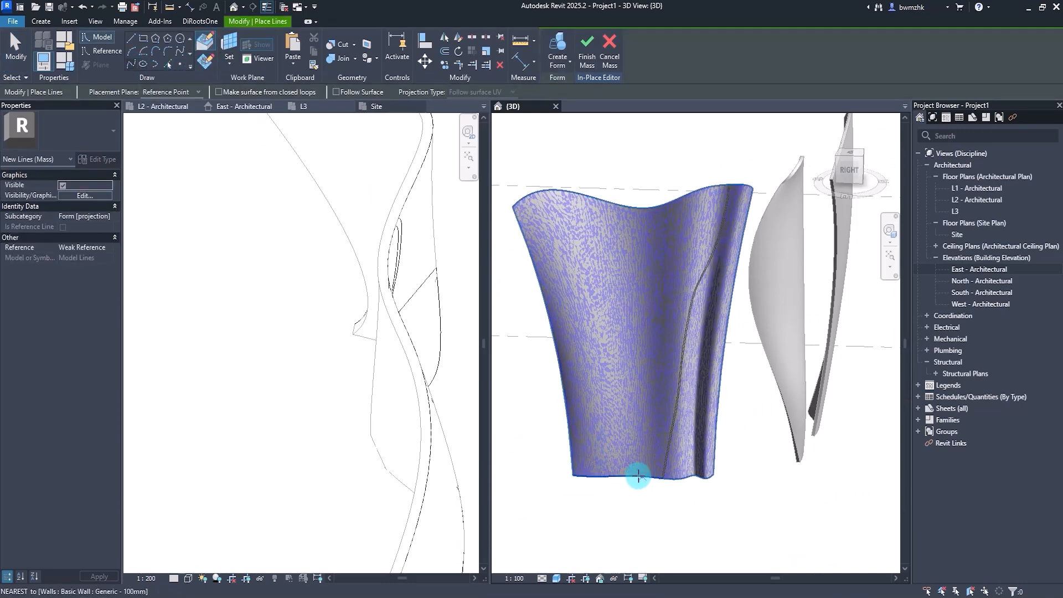
click(642, 477)
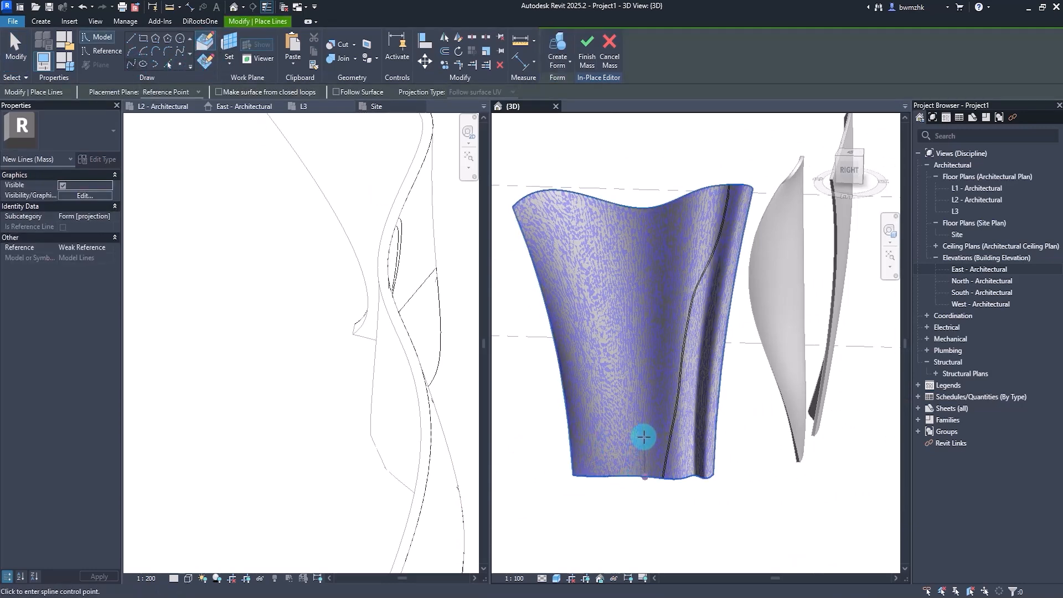
click(642, 418)
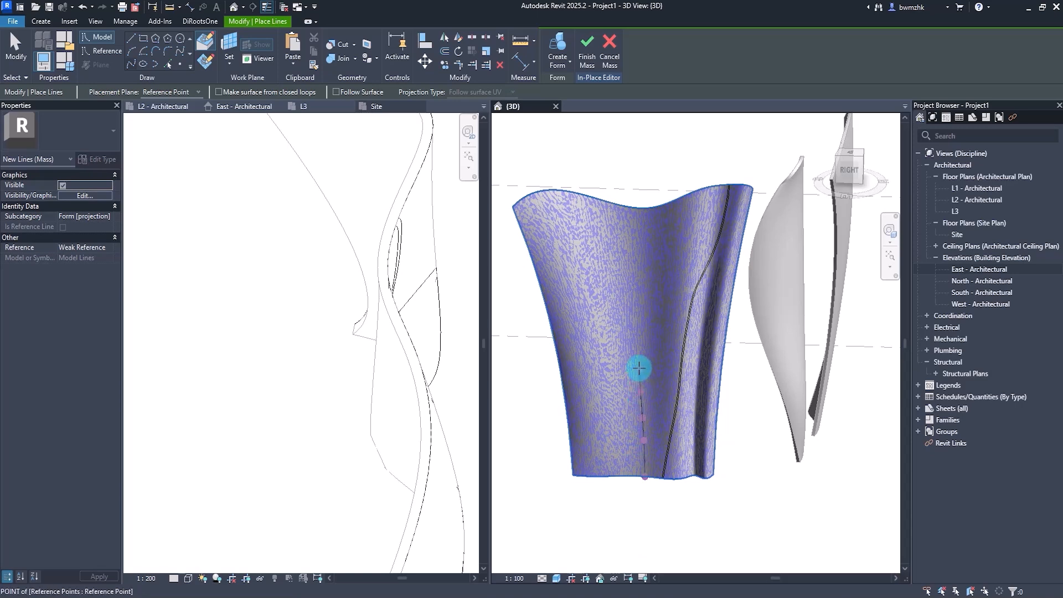
click(639, 368)
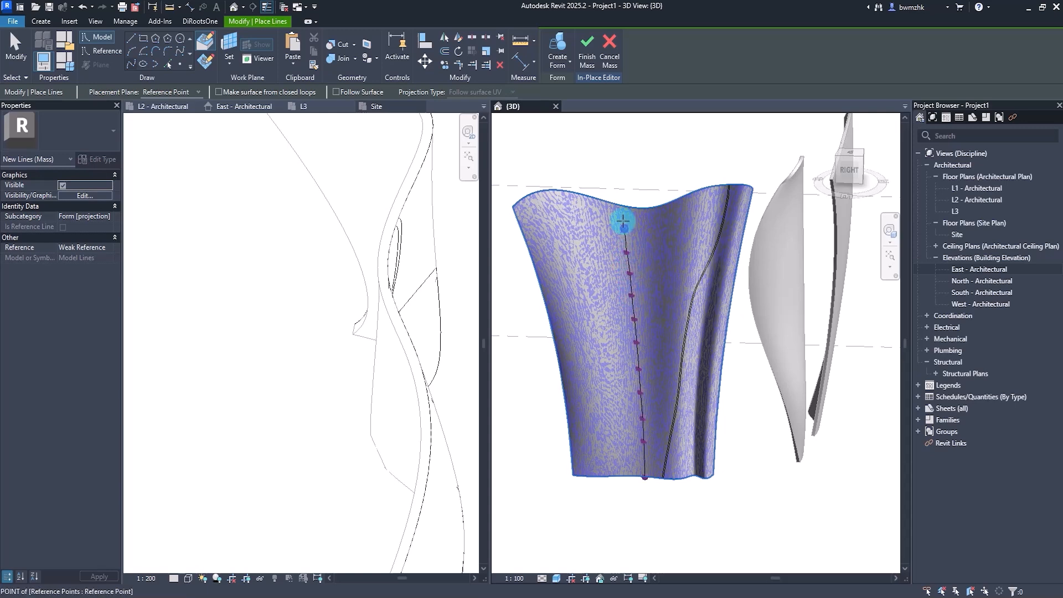
scroll(623, 207, up, 5)
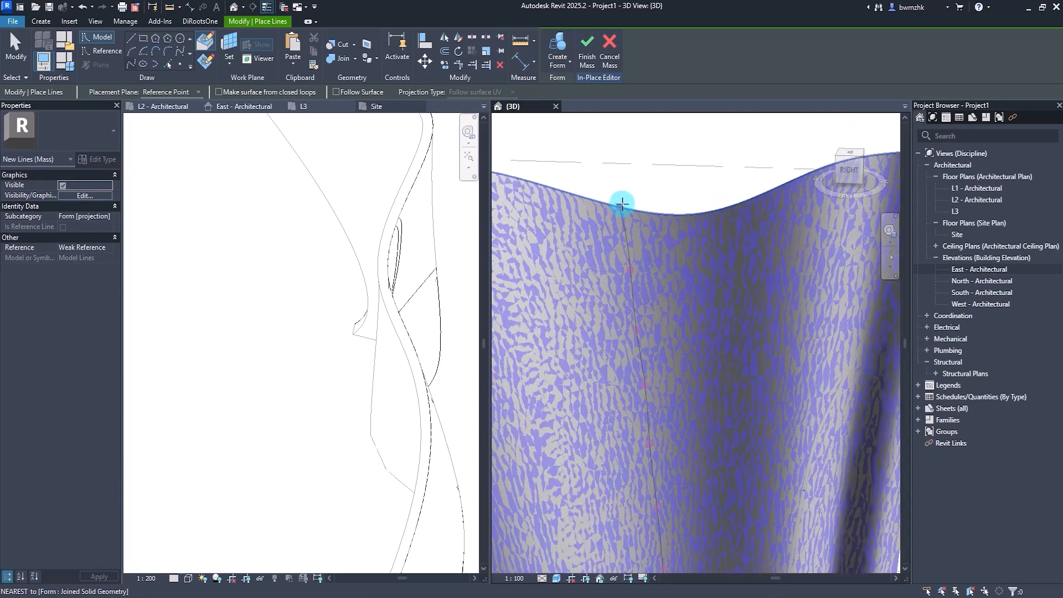
click(623, 208)
key(Escape)
key(Escape)
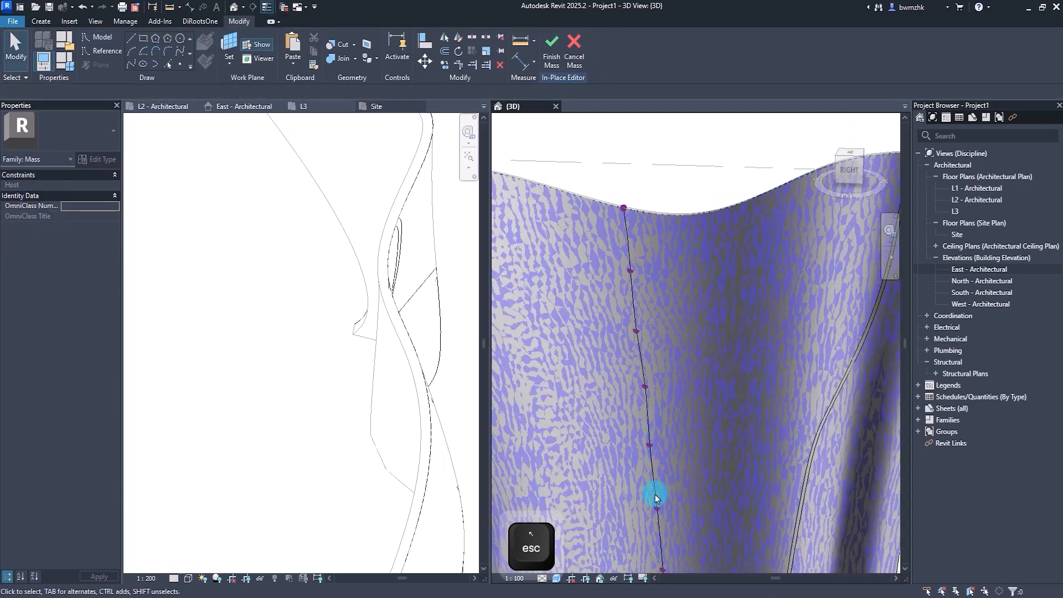
Step: Sketch a small circle centred on a mid-height reference point of the second spline, on that point's perpendicular work plane
click(658, 507)
middle_drag(664, 526, 671, 419)
shift+middle_drag(671, 420, 689, 438)
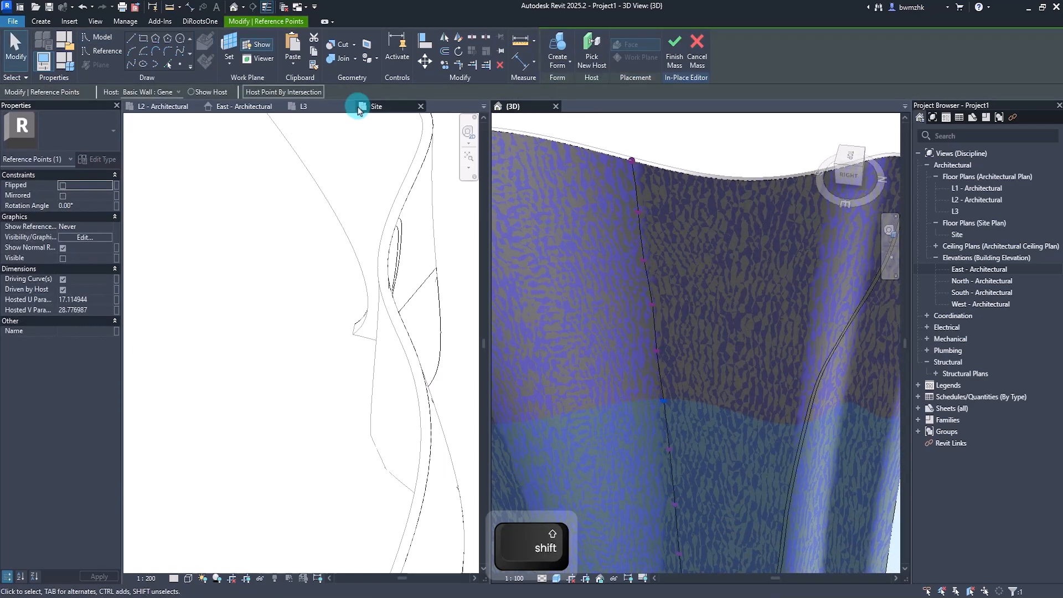
click(180, 38)
shift+middle_drag(558, 384, 676, 386)
scroll(657, 434, up, 2)
scroll(638, 420, up, 1)
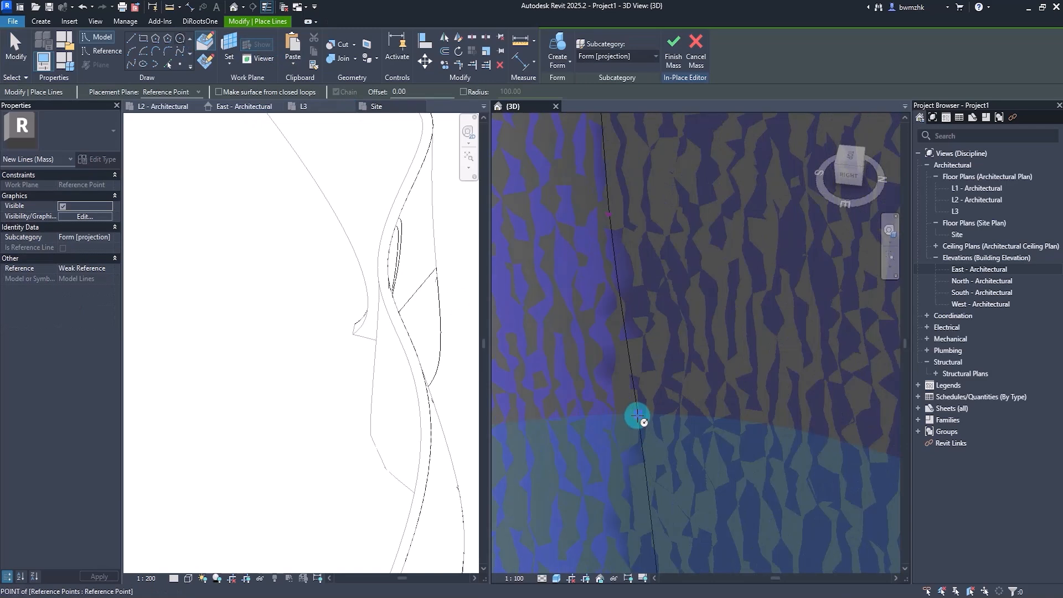
click(637, 416)
scroll(644, 423, up, 3)
click(647, 383)
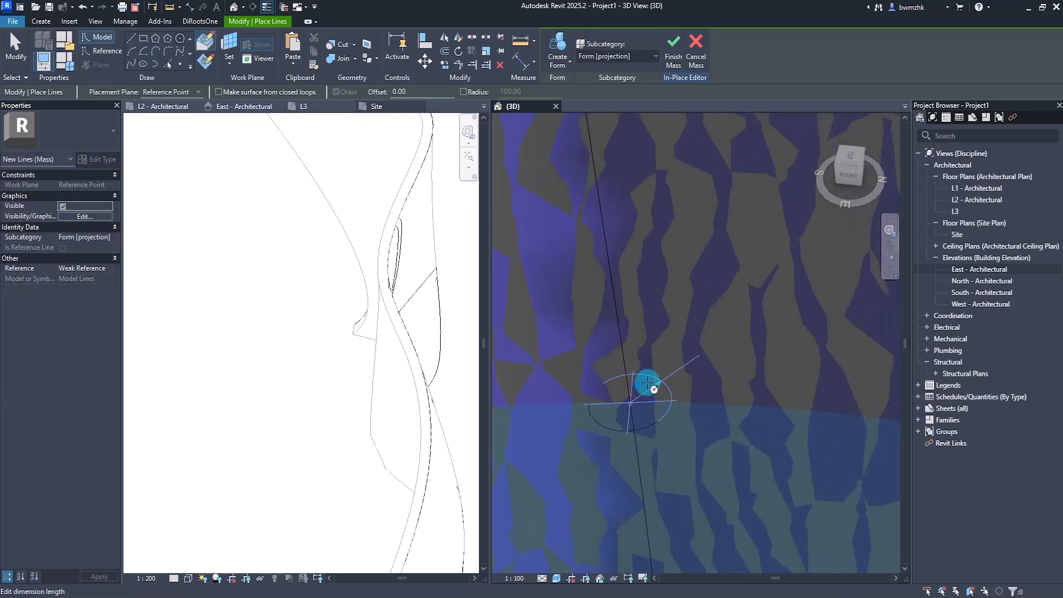
key(Return)
key(Escape)
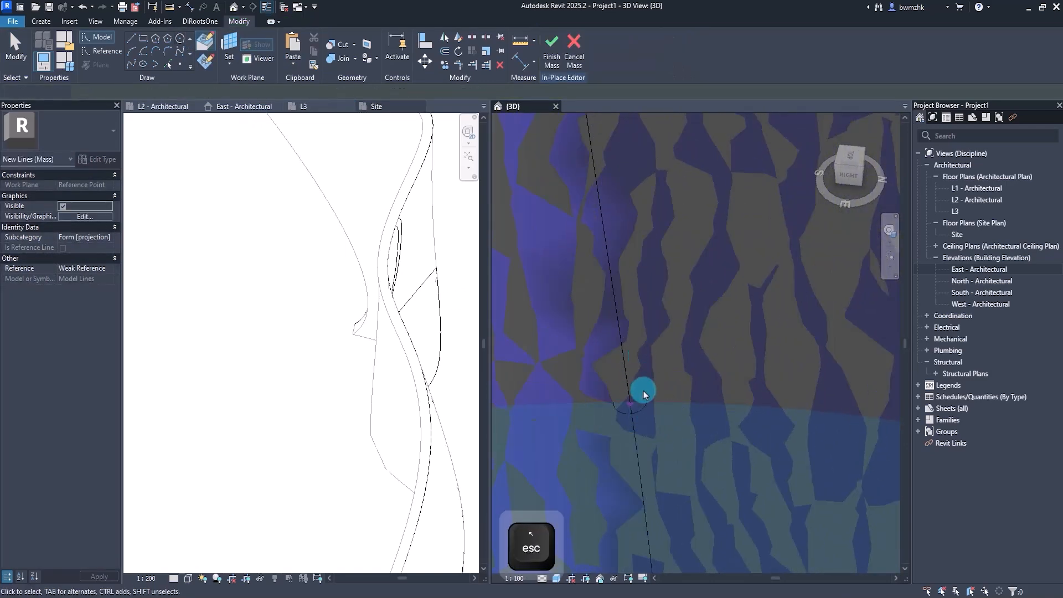
Step: Create a void form by sweeping the small circle along the second spline
click(642, 411)
ctrl+click(612, 280)
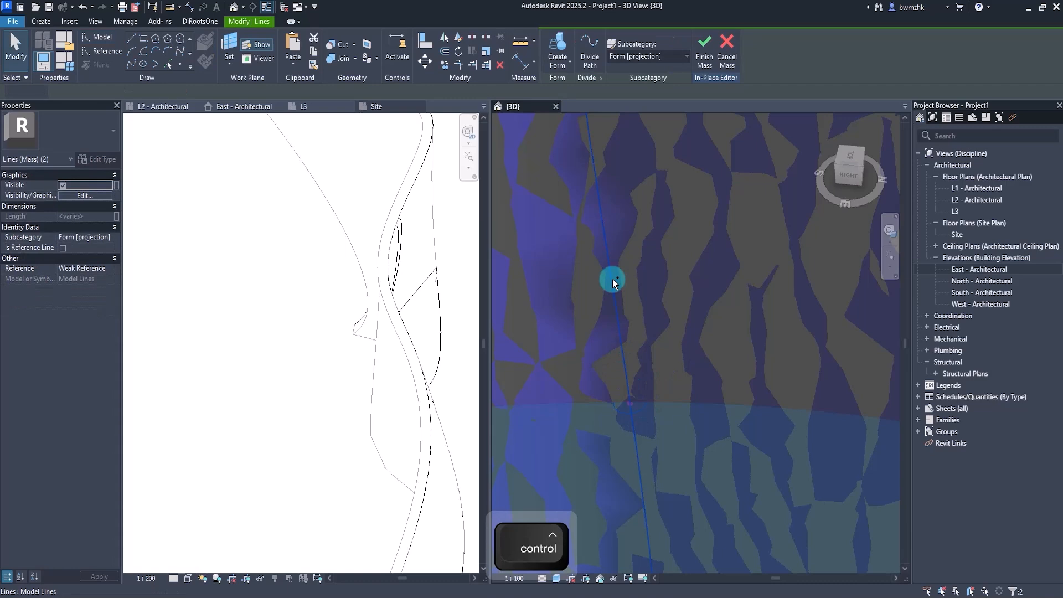
click(558, 58)
click(571, 107)
shift+middle_drag(690, 434, 687, 361)
Step: Draw a third spline on the front face from base edge to crest, between the middle seam and the outer side edge, curving outward
click(133, 65)
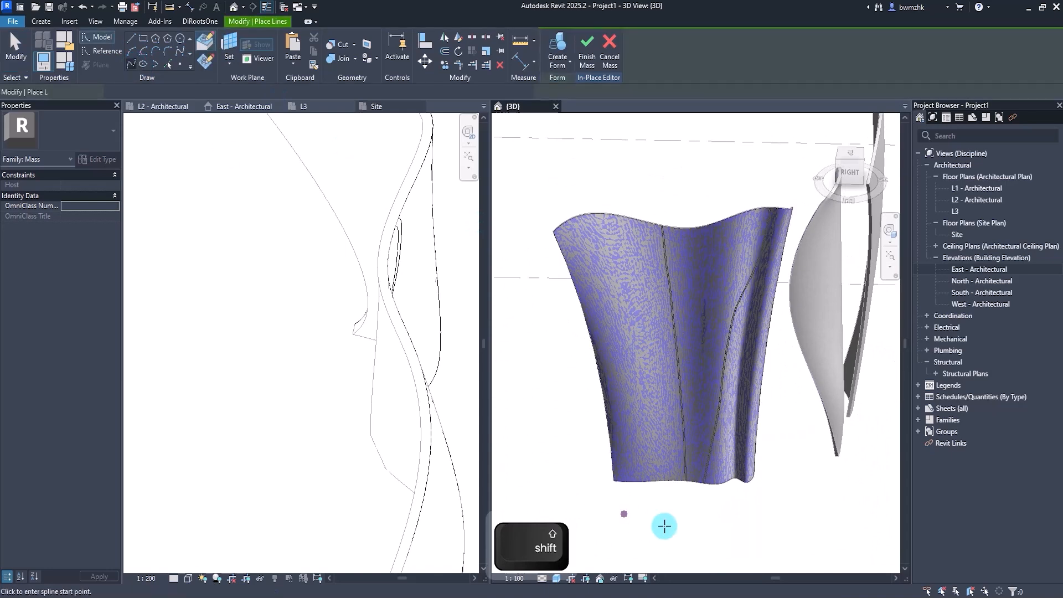
scroll(665, 498, up, 3)
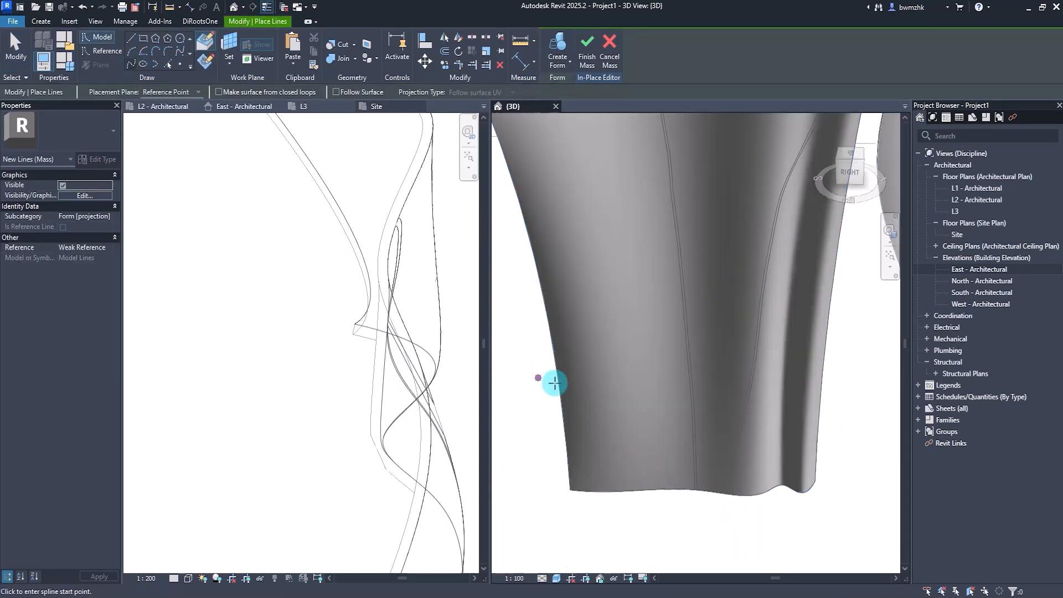
middle_drag(628, 501, 645, 536)
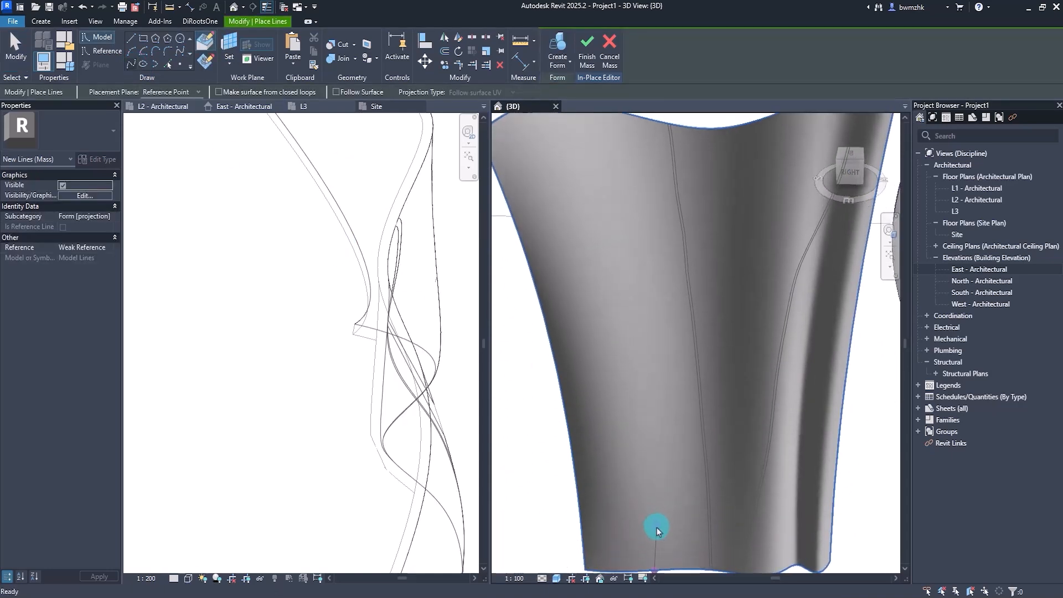
click(653, 541)
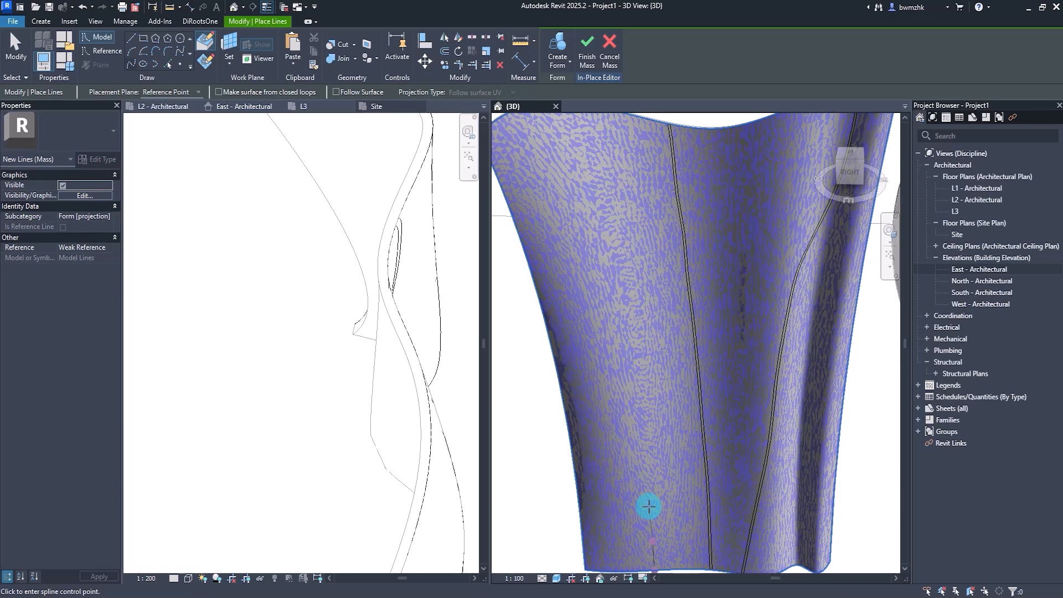
middle_drag(636, 475, 711, 509)
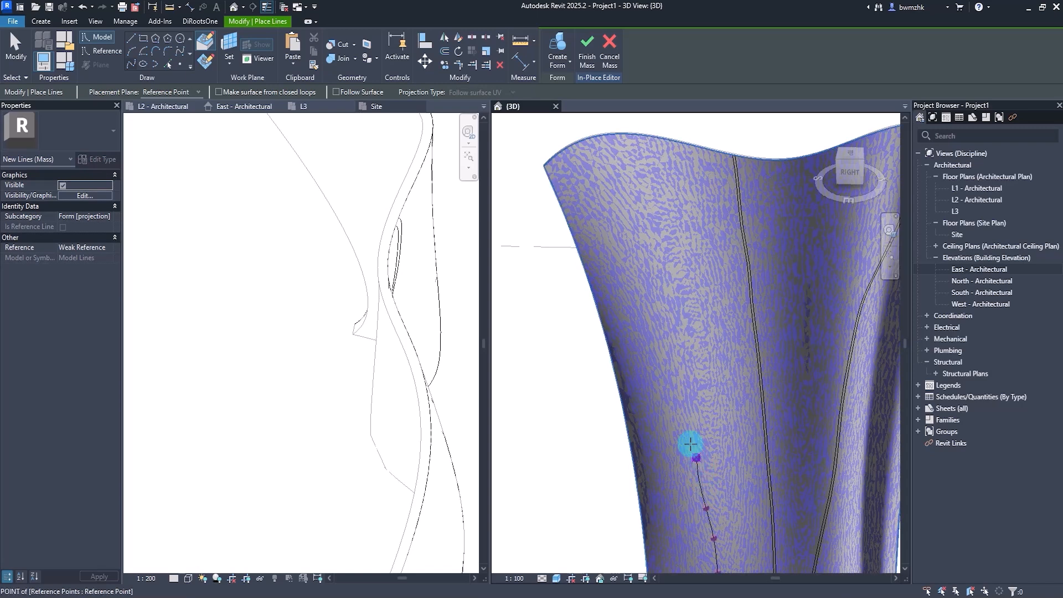
click(688, 417)
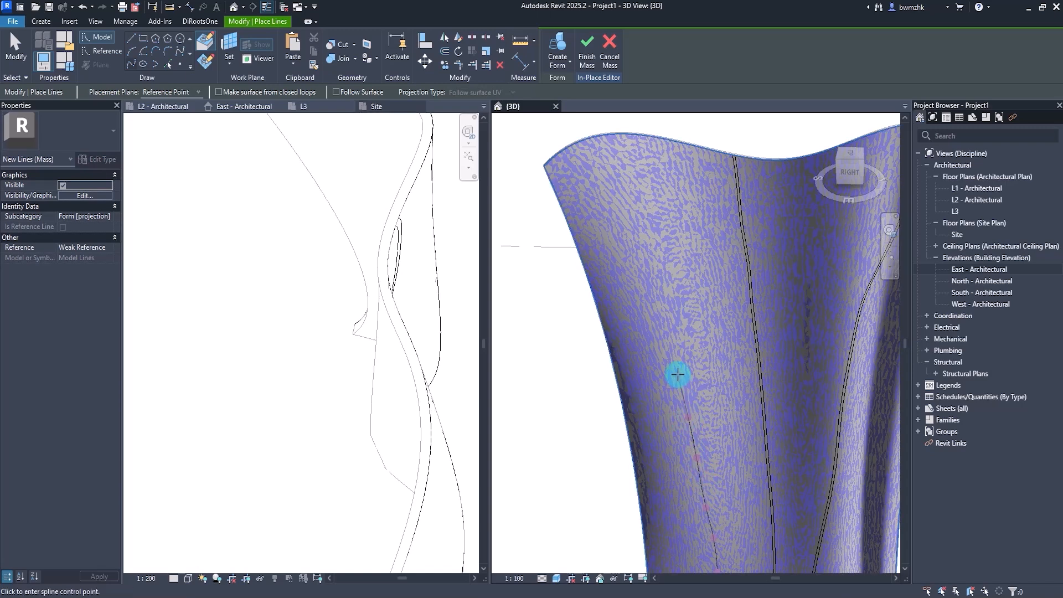
click(678, 375)
click(665, 325)
middle_drag(665, 324, 686, 394)
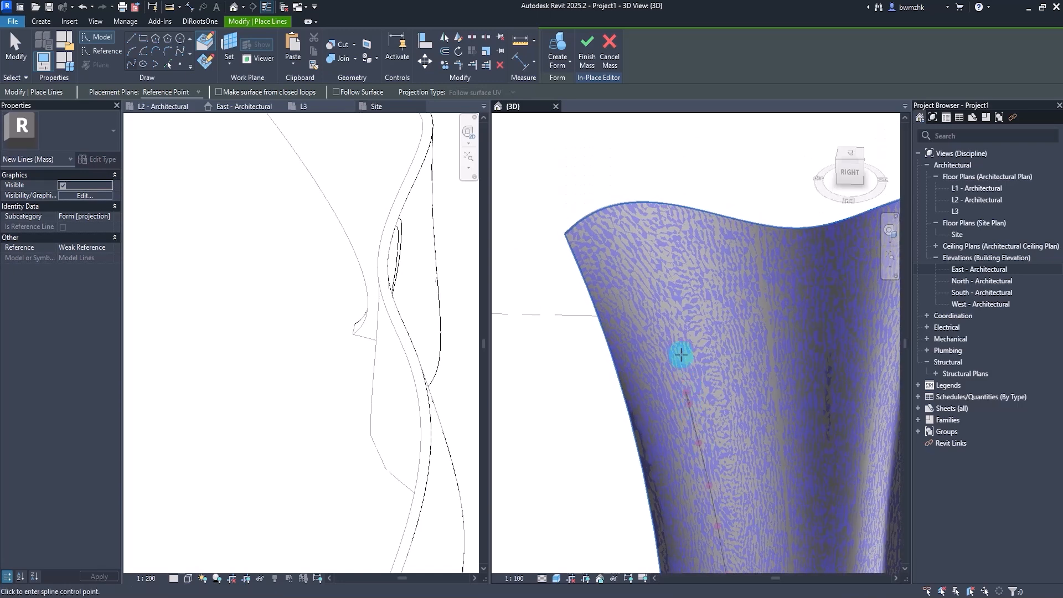
click(673, 340)
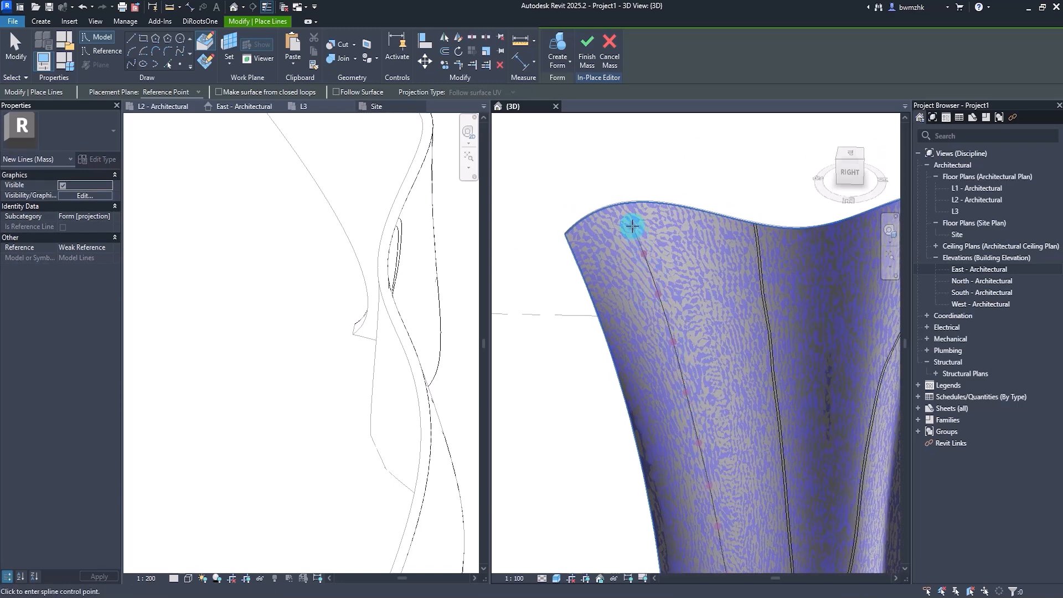
click(632, 226)
click(625, 204)
key(Escape)
key(Escape)
Step: Sketch a circle of radius 4 centred on a reference point of the third spline, on that point's perpendicular work plane
scroll(740, 515, down, 2)
middle_drag(739, 515, 674, 363)
scroll(667, 351, up, 5)
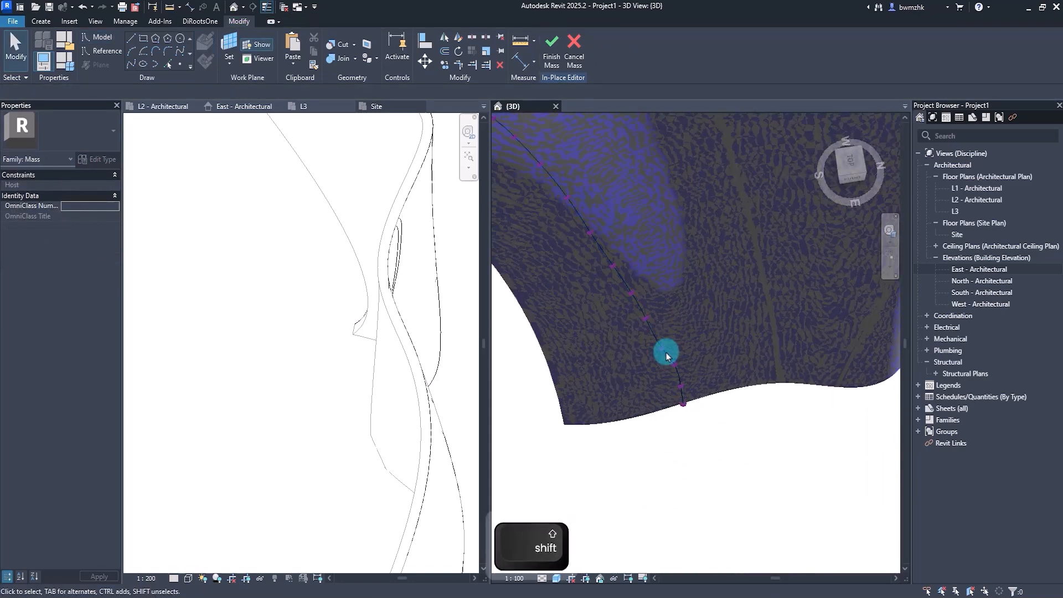
click(663, 352)
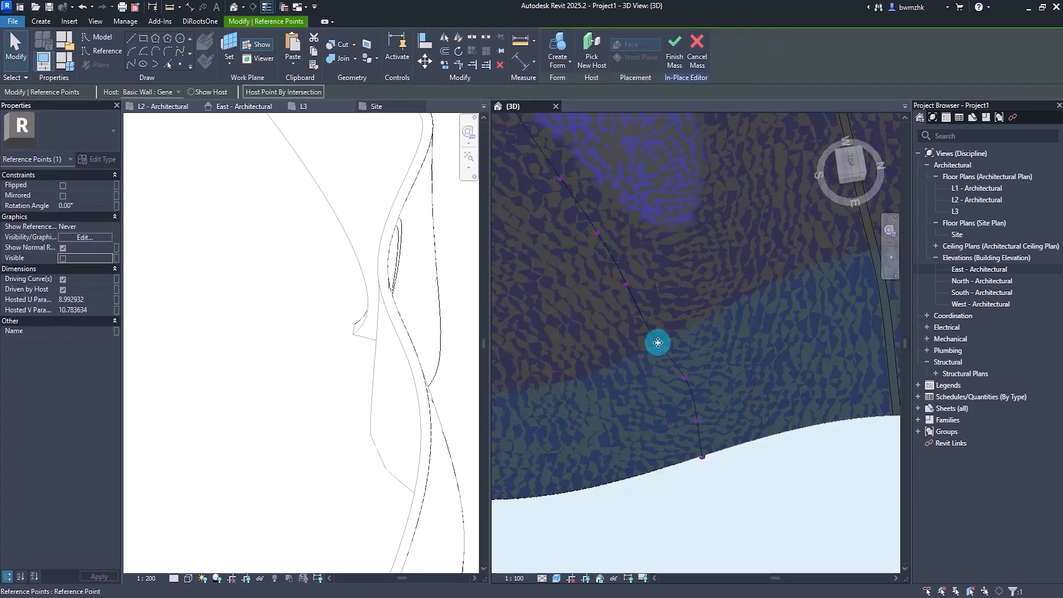
scroll(660, 348, up, 3)
click(179, 39)
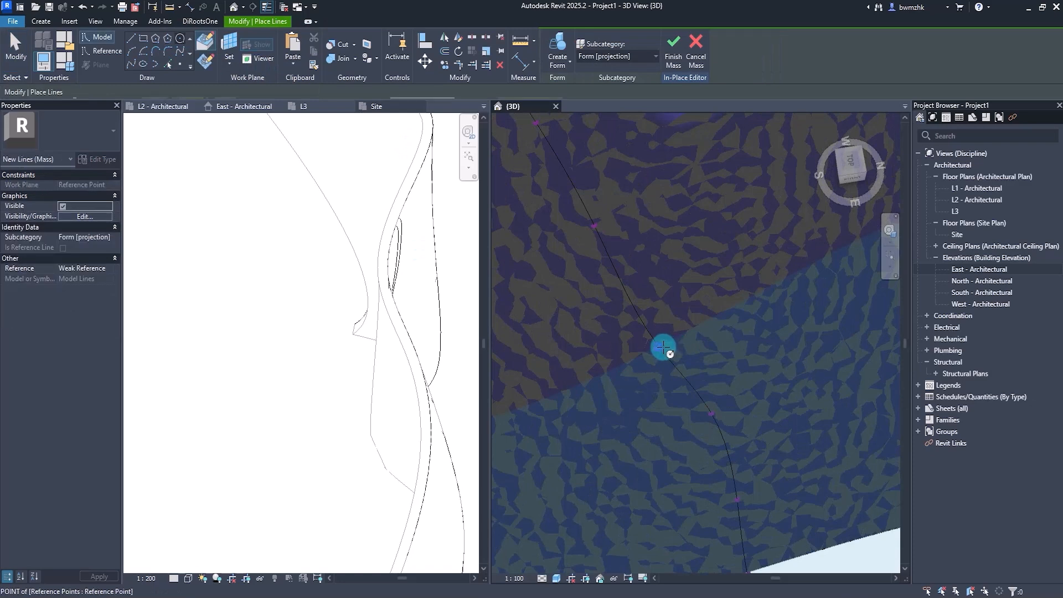
scroll(665, 349, up, 1)
click(660, 348)
click(665, 344)
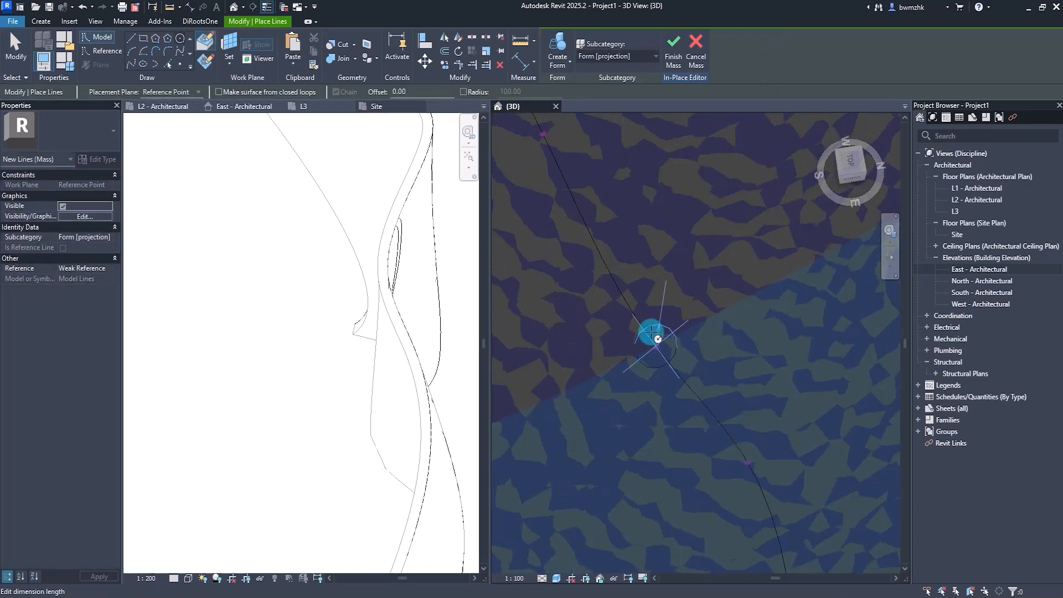
text(4)
key(Return)
key(Escape)
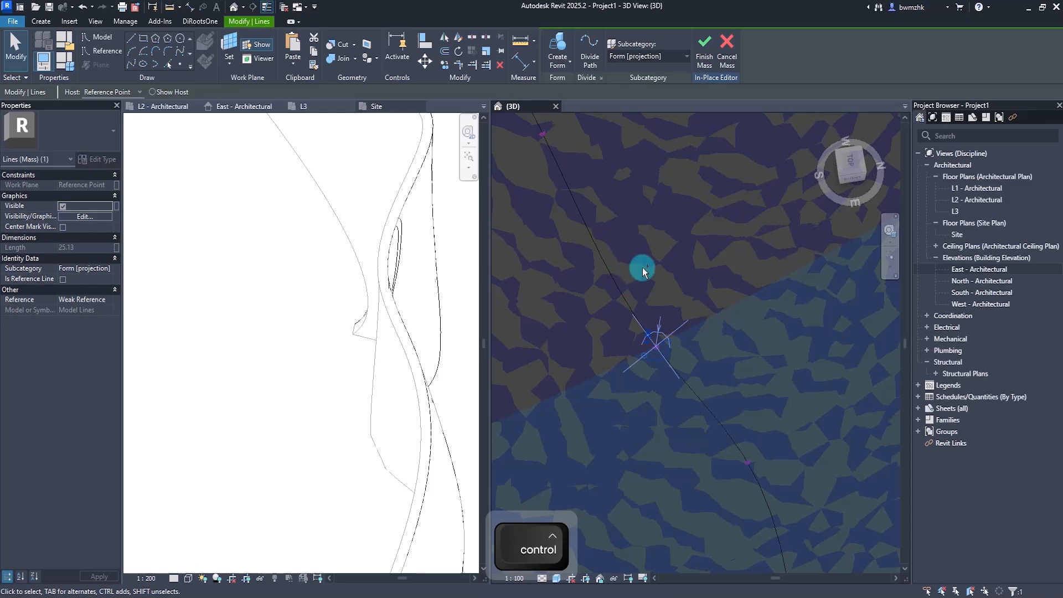
Step: Create a void form by sweeping the radius 4 circle along the third spline
ctrl+click(606, 294)
shift+middle_drag(606, 295, 616, 247)
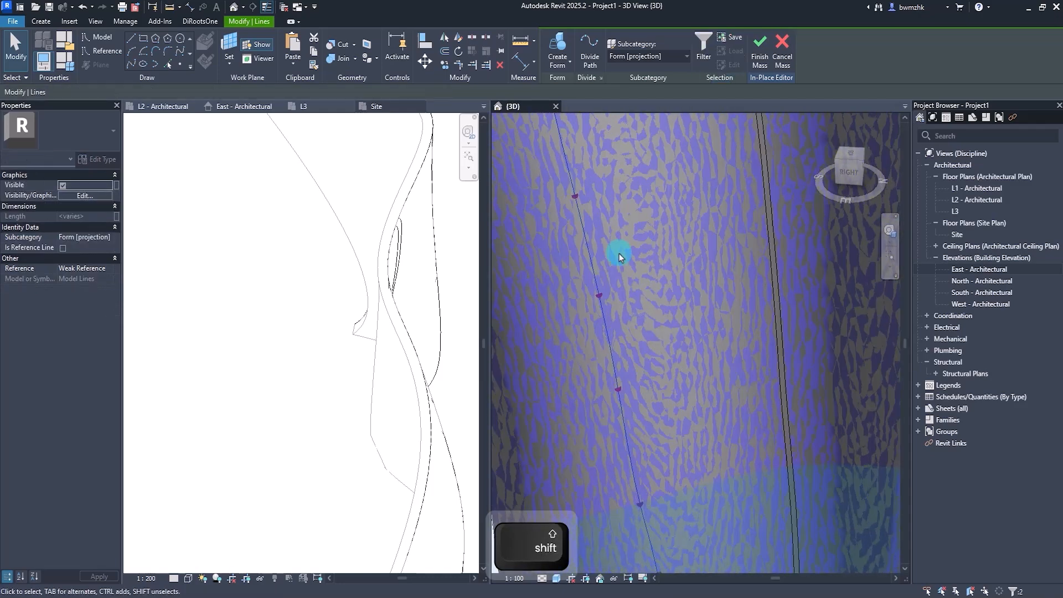
click(651, 410)
scroll(653, 424, down, 5)
shift+middle_drag(660, 433, 725, 426)
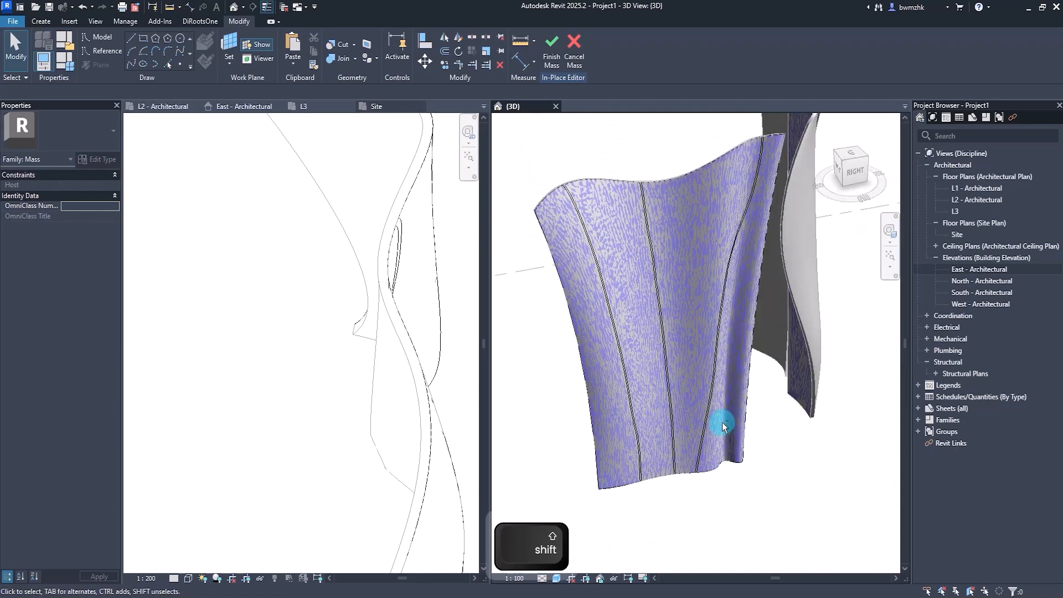
shift+middle_drag(744, 510, 724, 498)
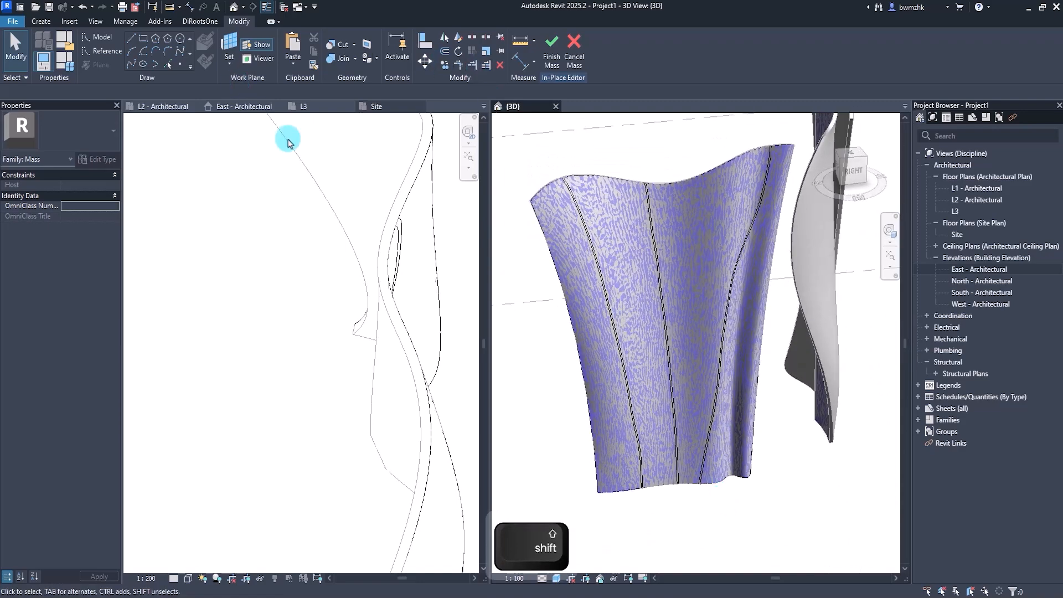
Step: Cut the panel's wall with the third seam void near the outer side edge and with the first seam void, and finish the mass
click(343, 45)
click(714, 175)
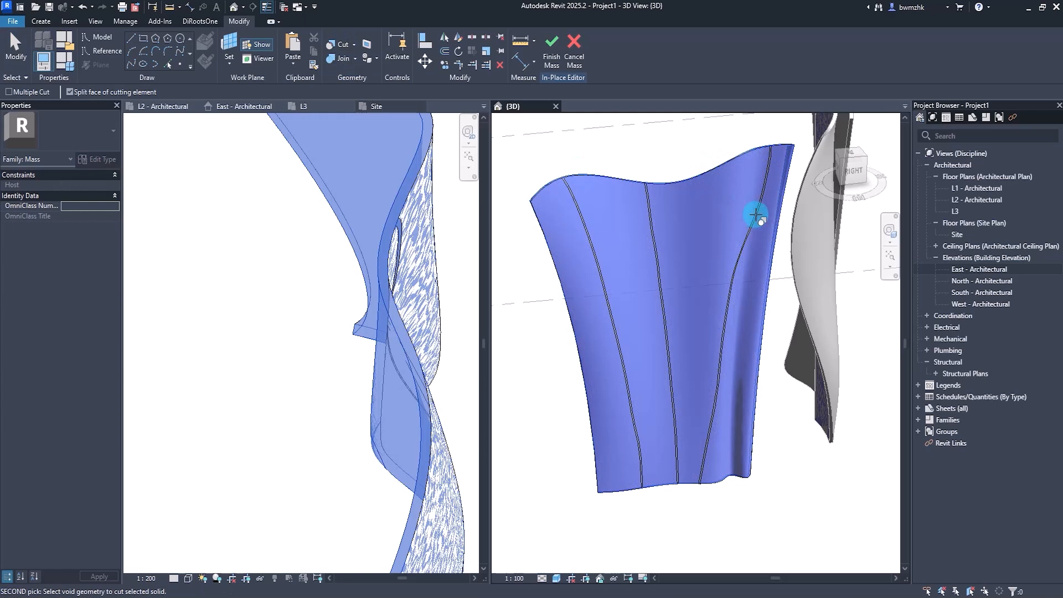
key(Tab)
scroll(706, 460, up, 5)
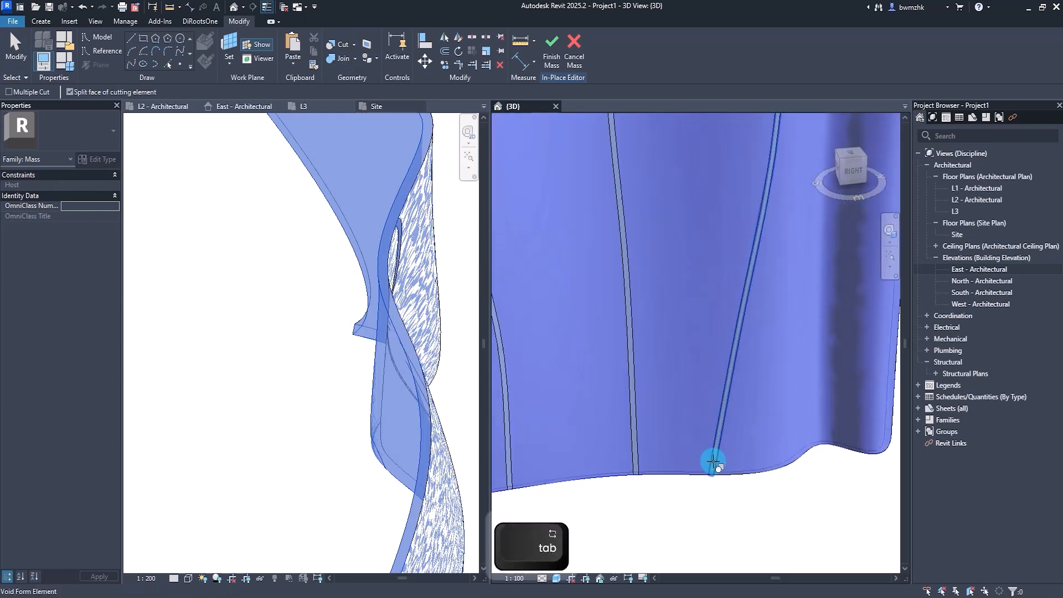
click(713, 463)
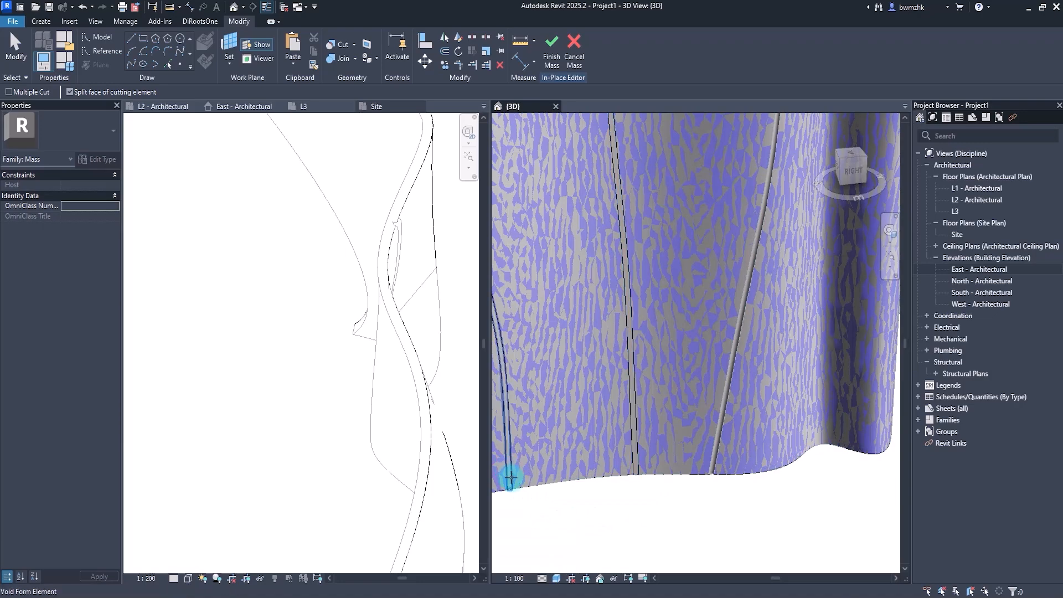
click(508, 476)
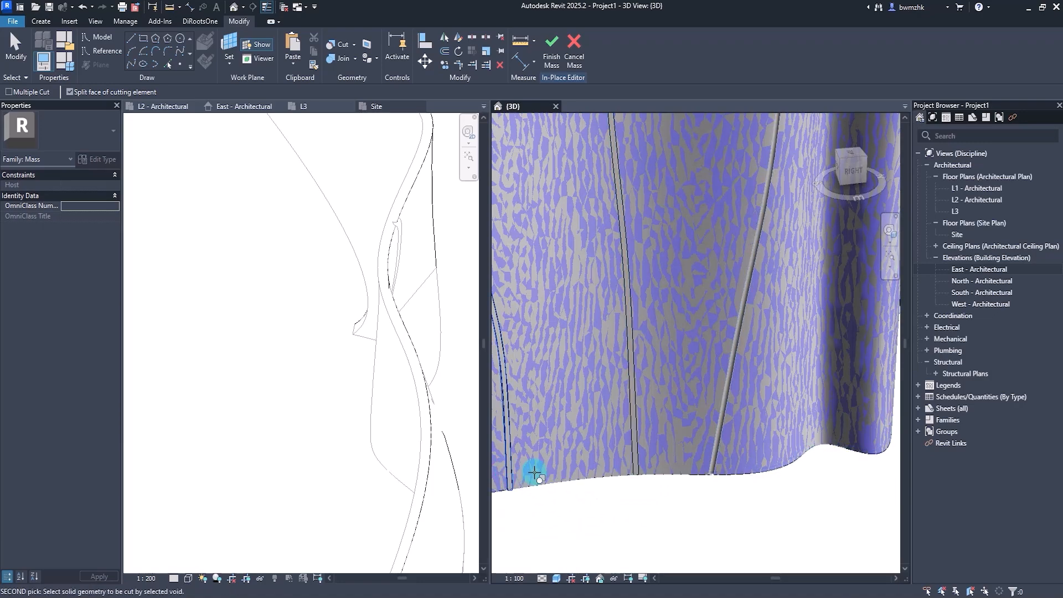
click(509, 474)
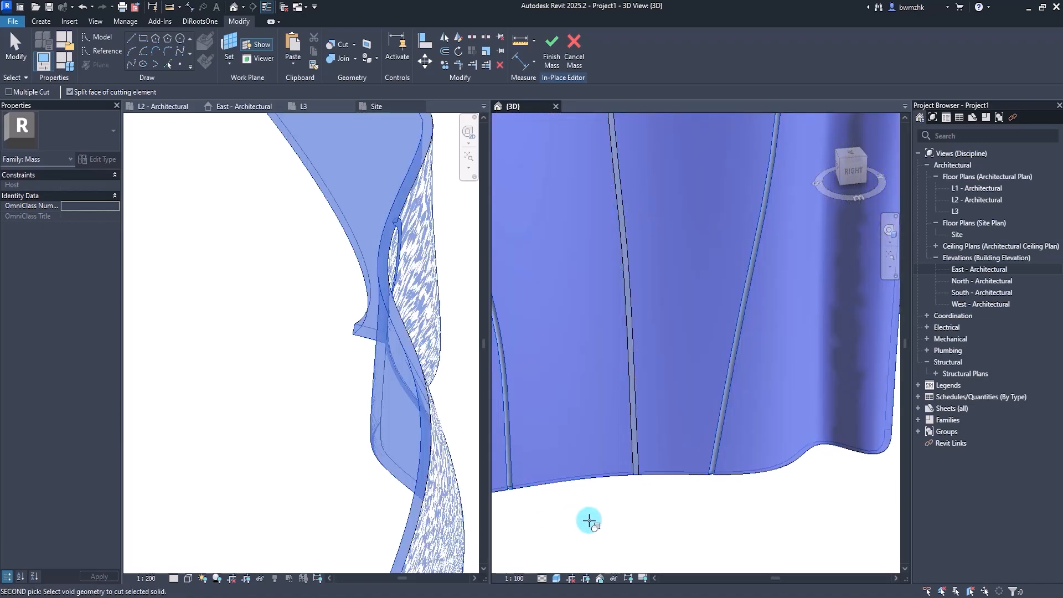
key(Escape)
shift+middle_drag(631, 504, 720, 488)
key(Escape)
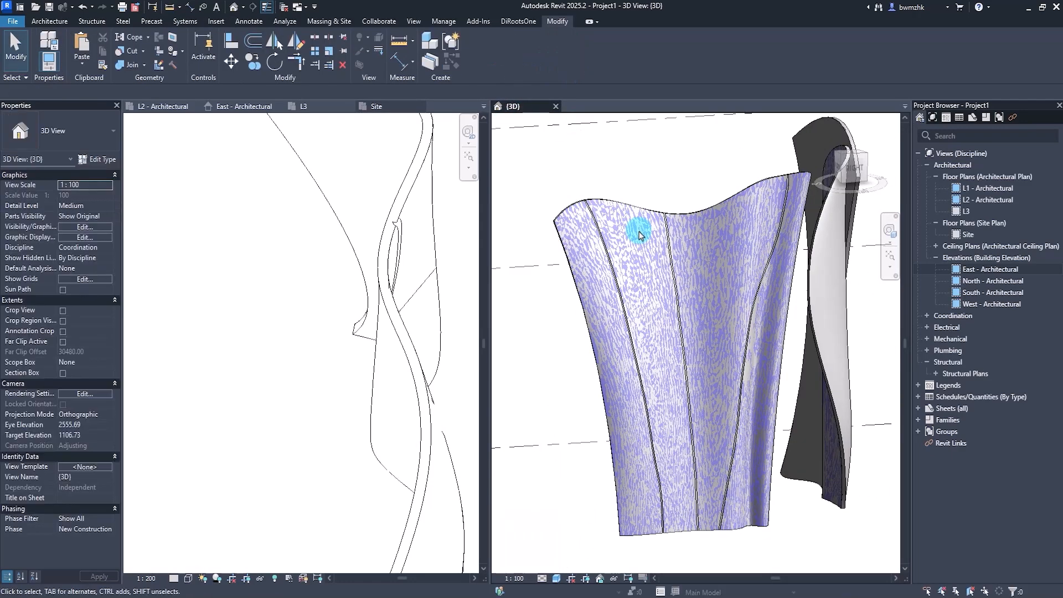
Step: Hide the panel's mass in the 3D view to check the seam cuts in its wall
shift+middle_drag(570, 231, 687, 192)
shift+click(635, 215)
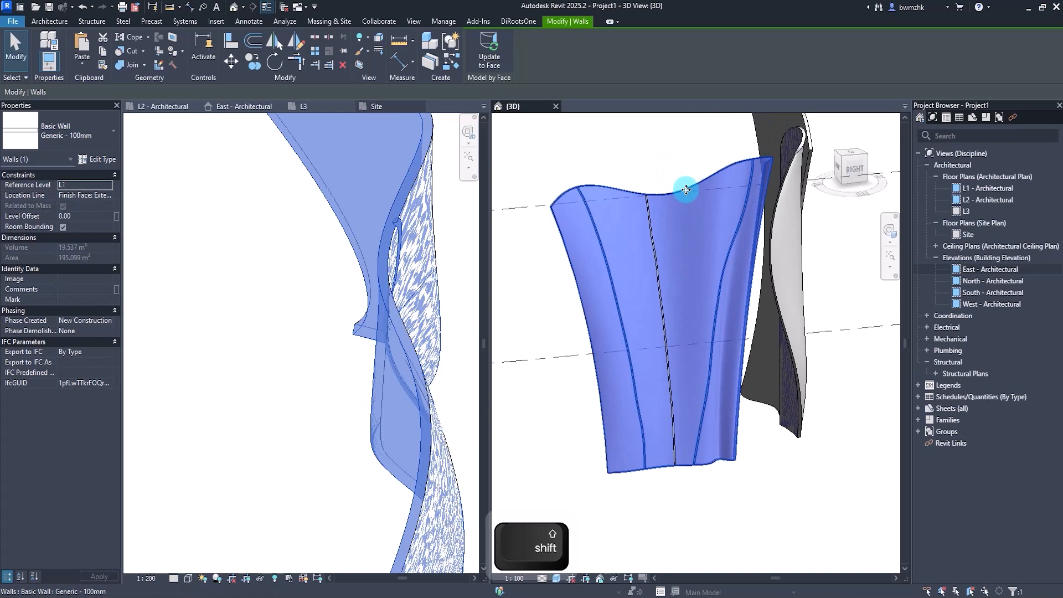
key(Tab)
click(686, 190)
right_click(687, 192)
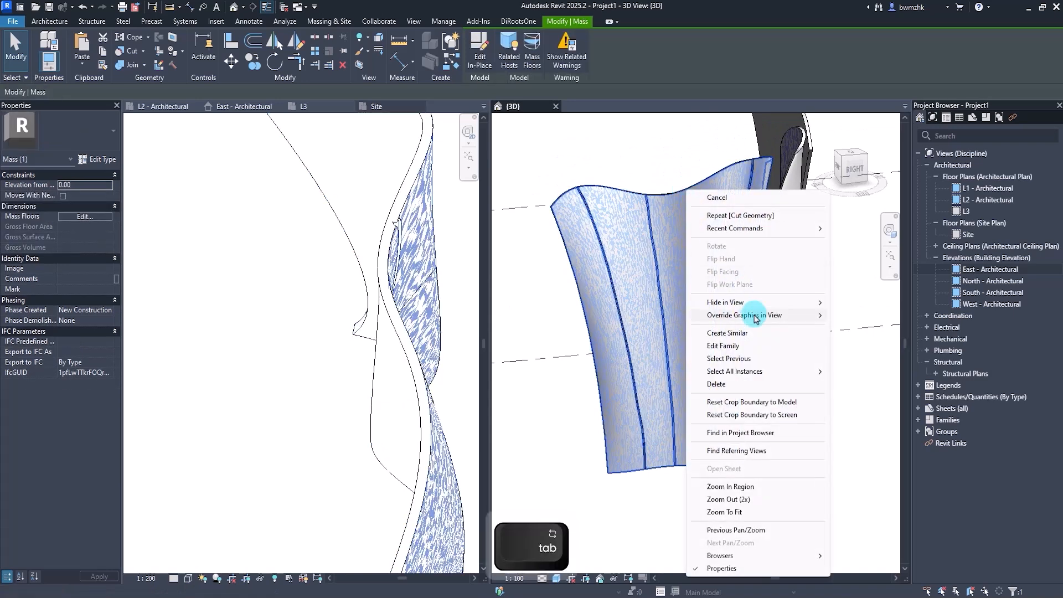
click(861, 303)
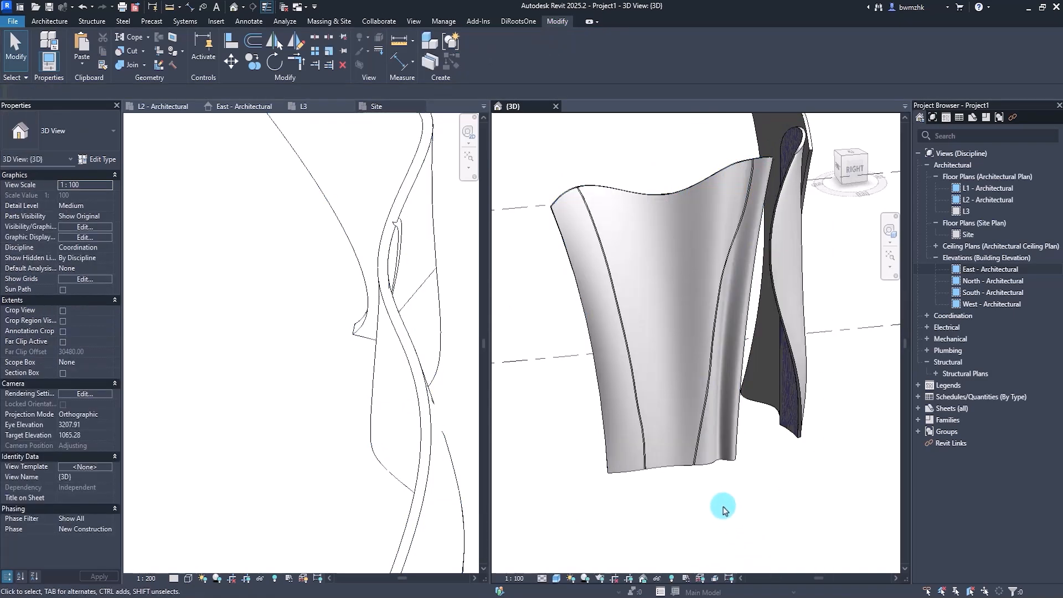
click(685, 468)
right_click(684, 469)
click(854, 499)
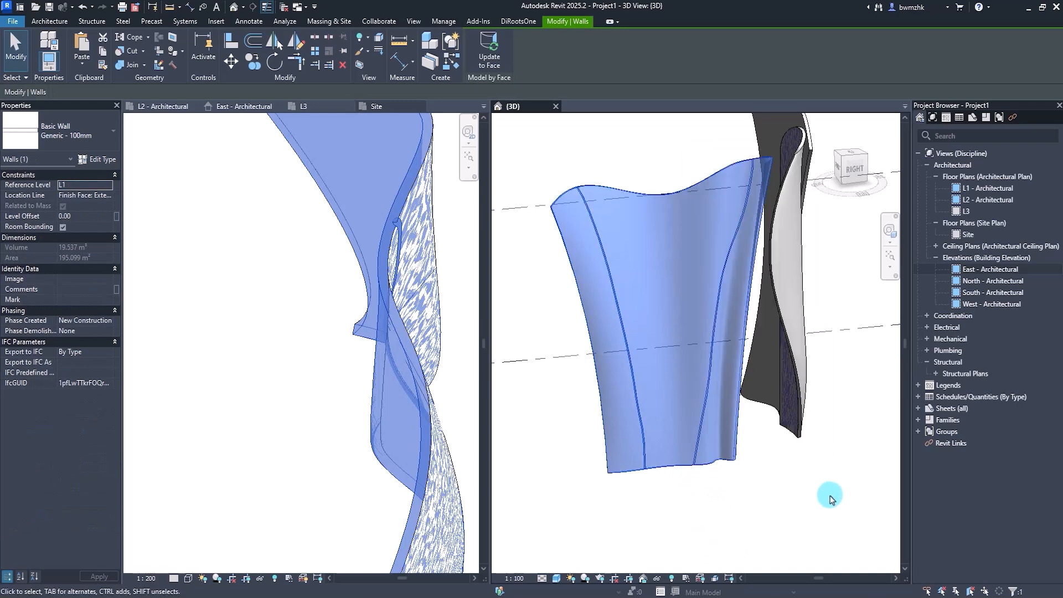
Step: Reveal the hidden elements, unhide the panel's mass in the 3D view and leave the reveal mode
key(r)
key(h)
click(657, 250)
right_click(653, 249)
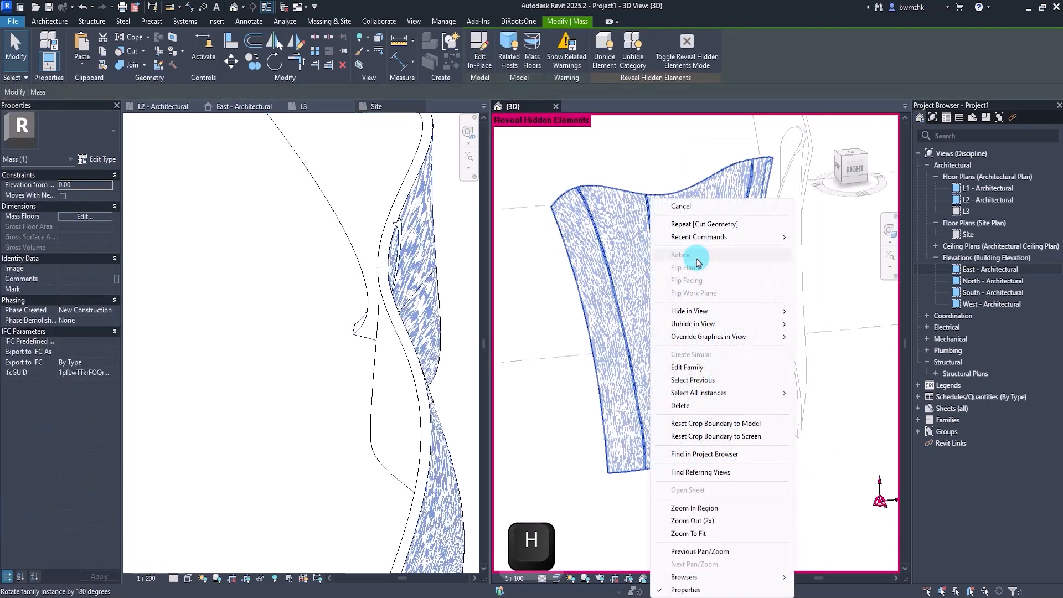
mouse_move(720, 324)
click(840, 325)
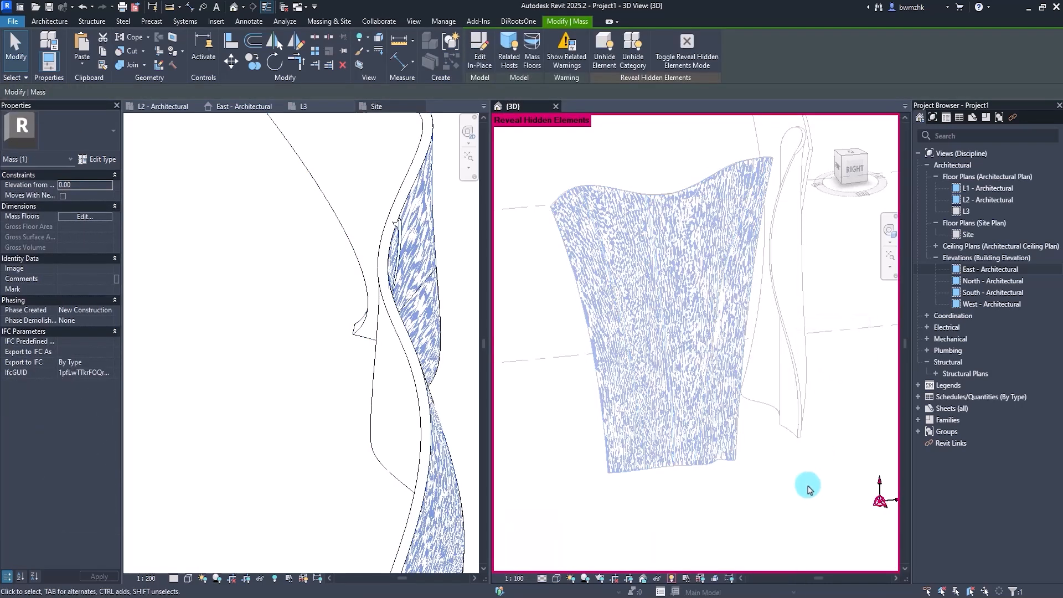
key(Escape)
click(664, 339)
key(r)
key(h)
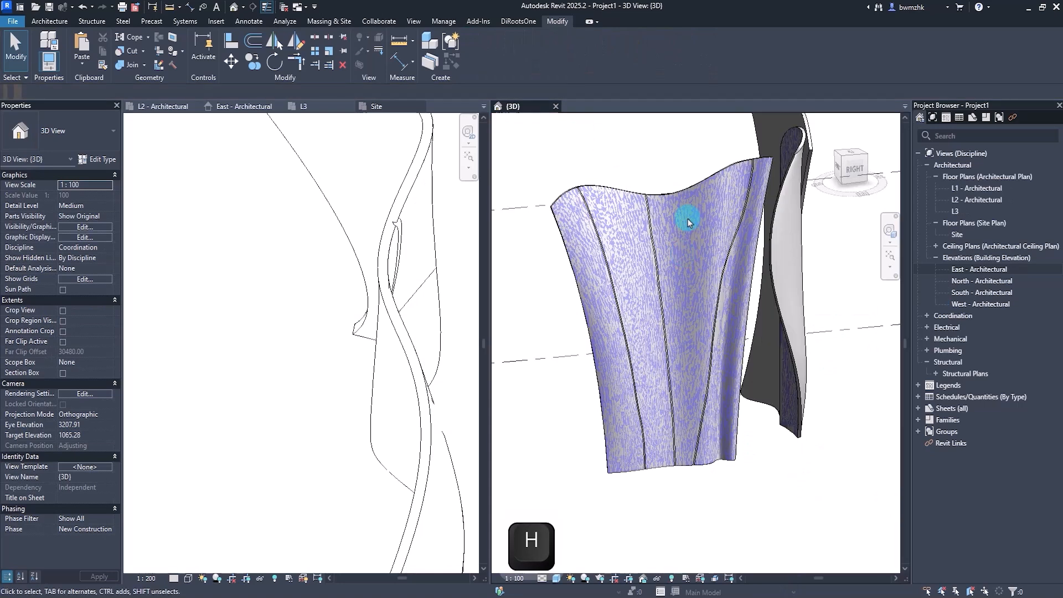
Step: Edit the panel's mass in place again, cut the wall with the middle seam void and finish the mass
click(637, 189)
key(Tab)
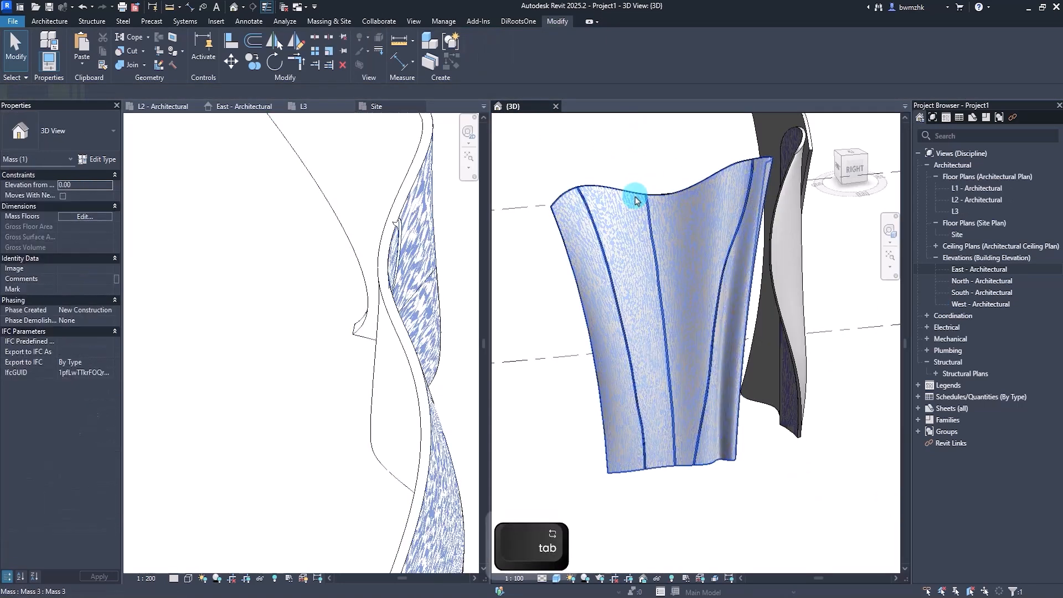
click(700, 197)
double_click(655, 244)
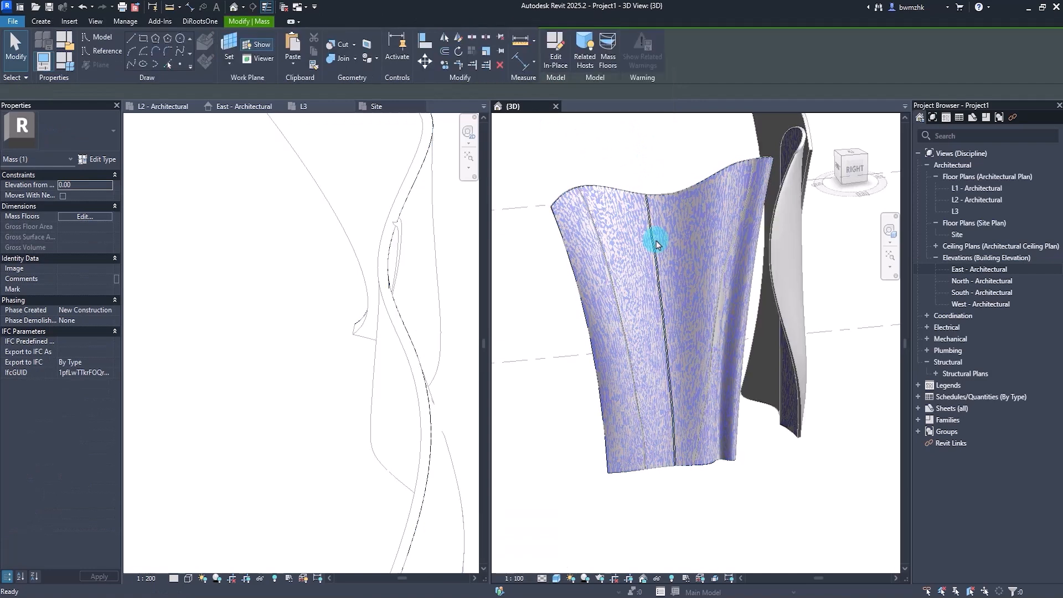
click(350, 45)
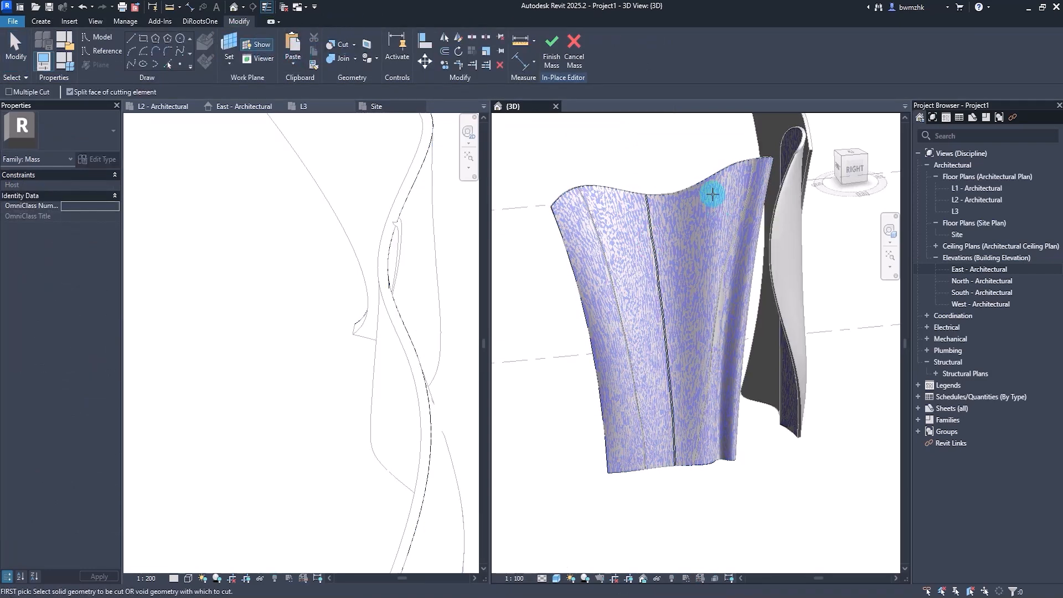
click(688, 178)
scroll(650, 223, up, 5)
click(648, 220)
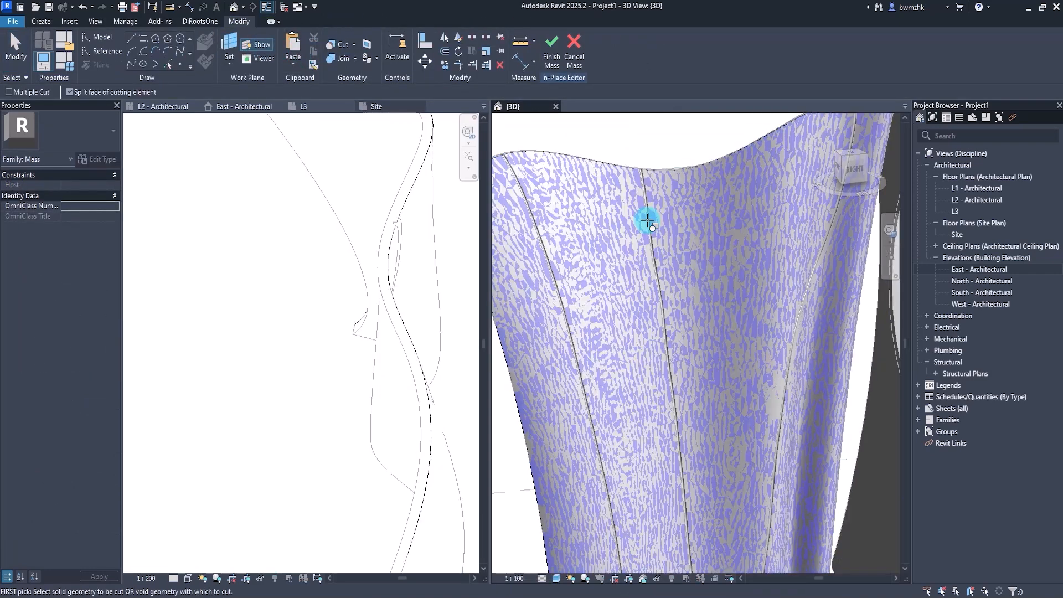
click(556, 58)
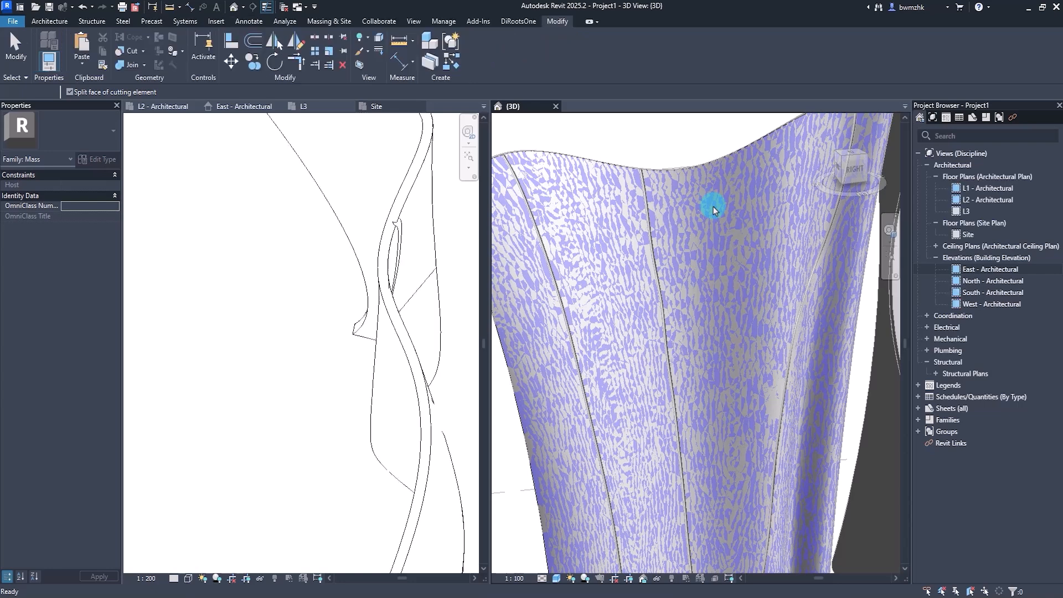
key(Escape)
Step: Hide the panel's mass element in the 3D view, leaving only the wall with its three seam grooves
click(693, 185)
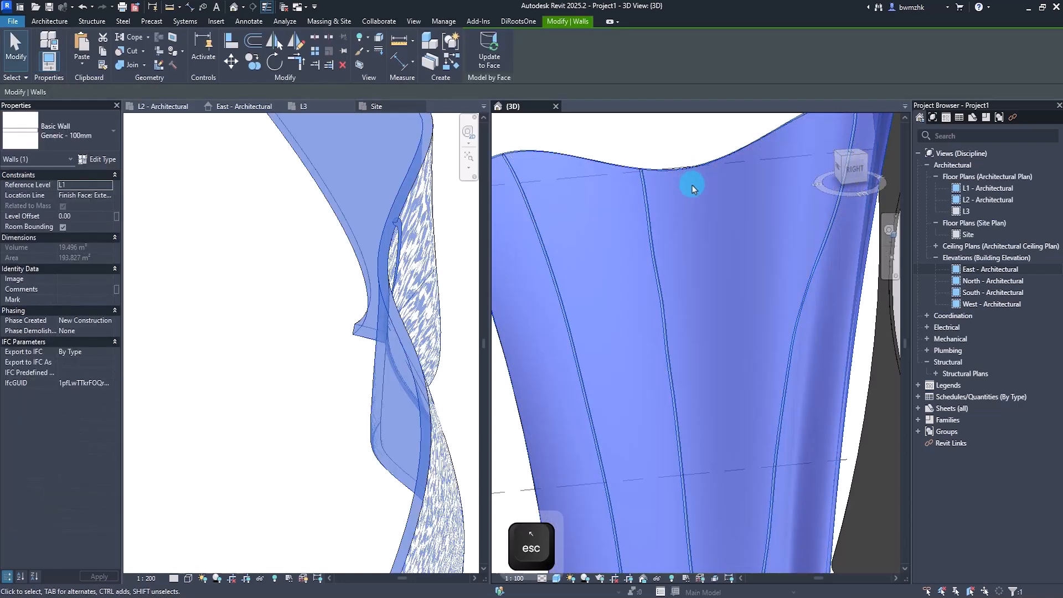
key(Tab)
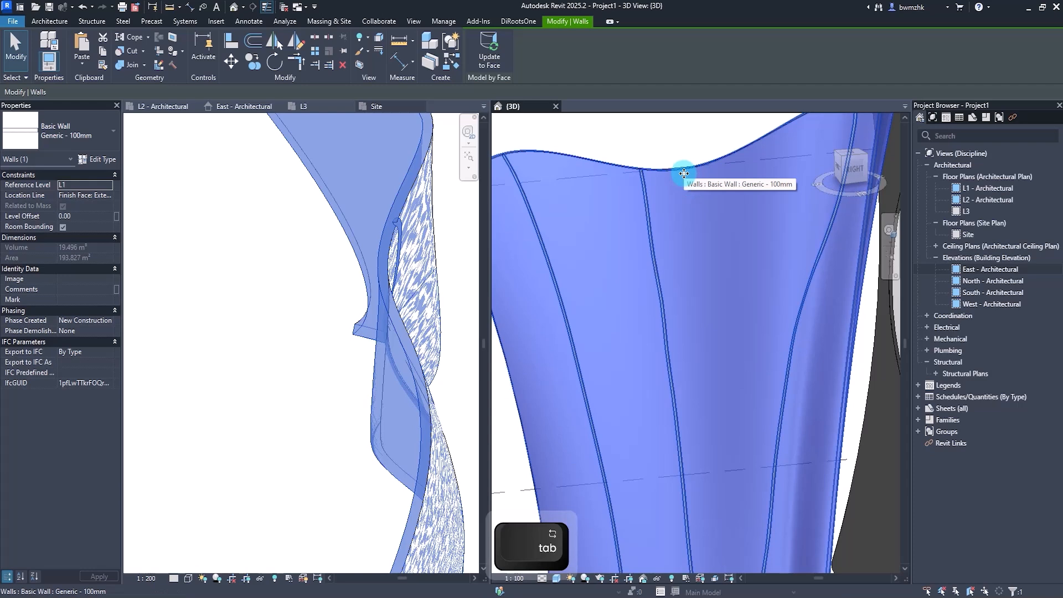
click(684, 174)
right_click(685, 173)
mouse_move(736, 286)
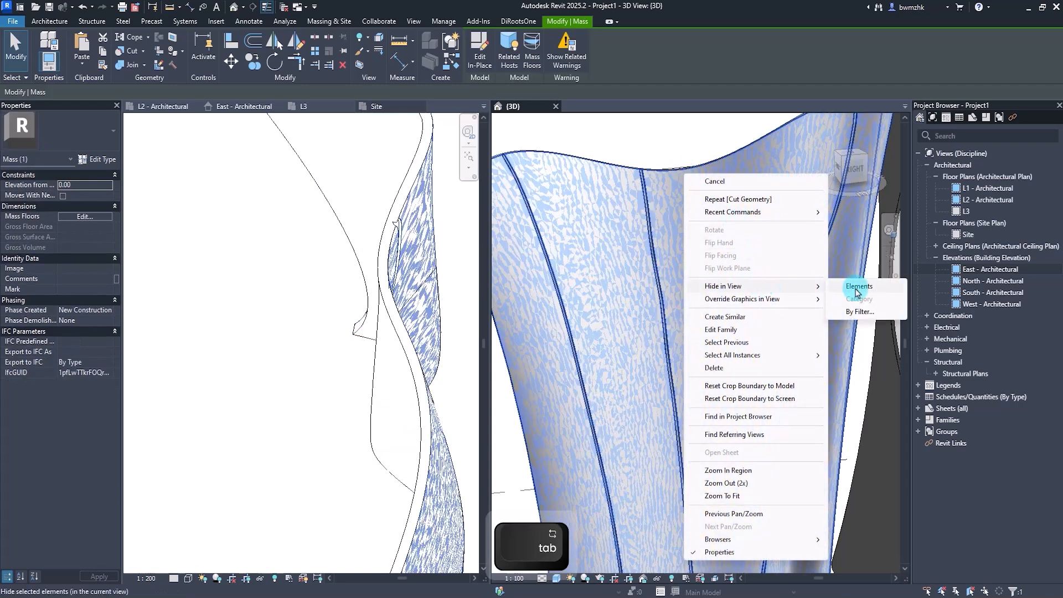
click(857, 292)
key(Escape)
scroll(683, 294, down, 5)
shift+middle_drag(750, 384, 652, 327)
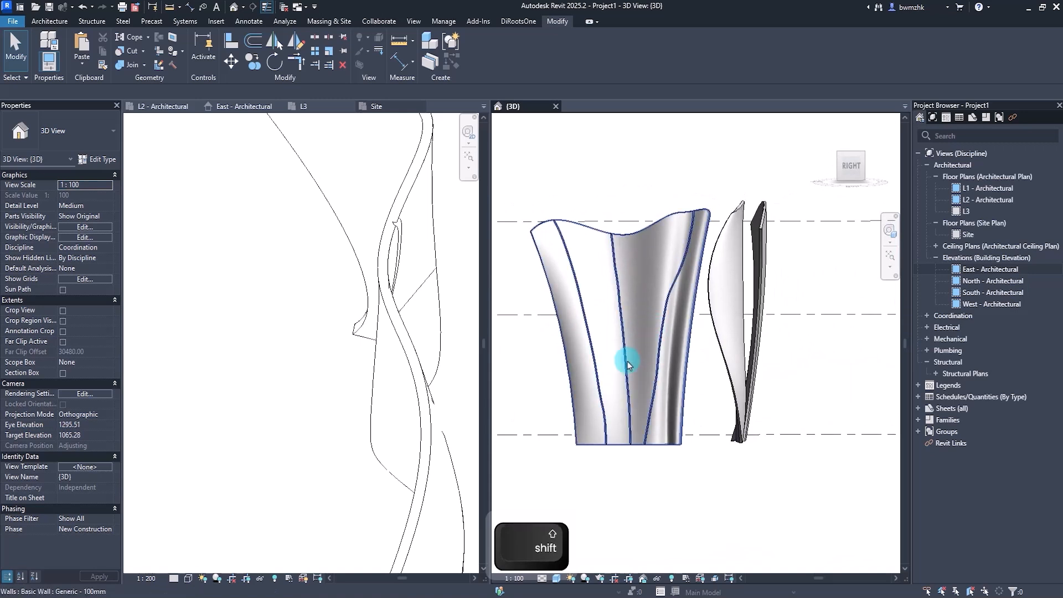
shift+middle_drag(627, 365, 646, 392)
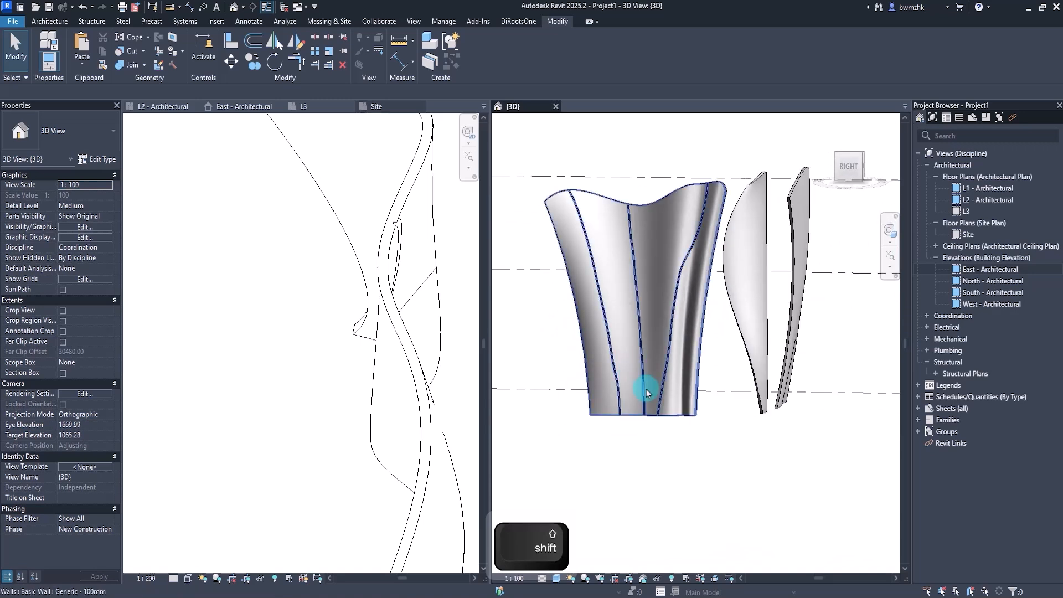